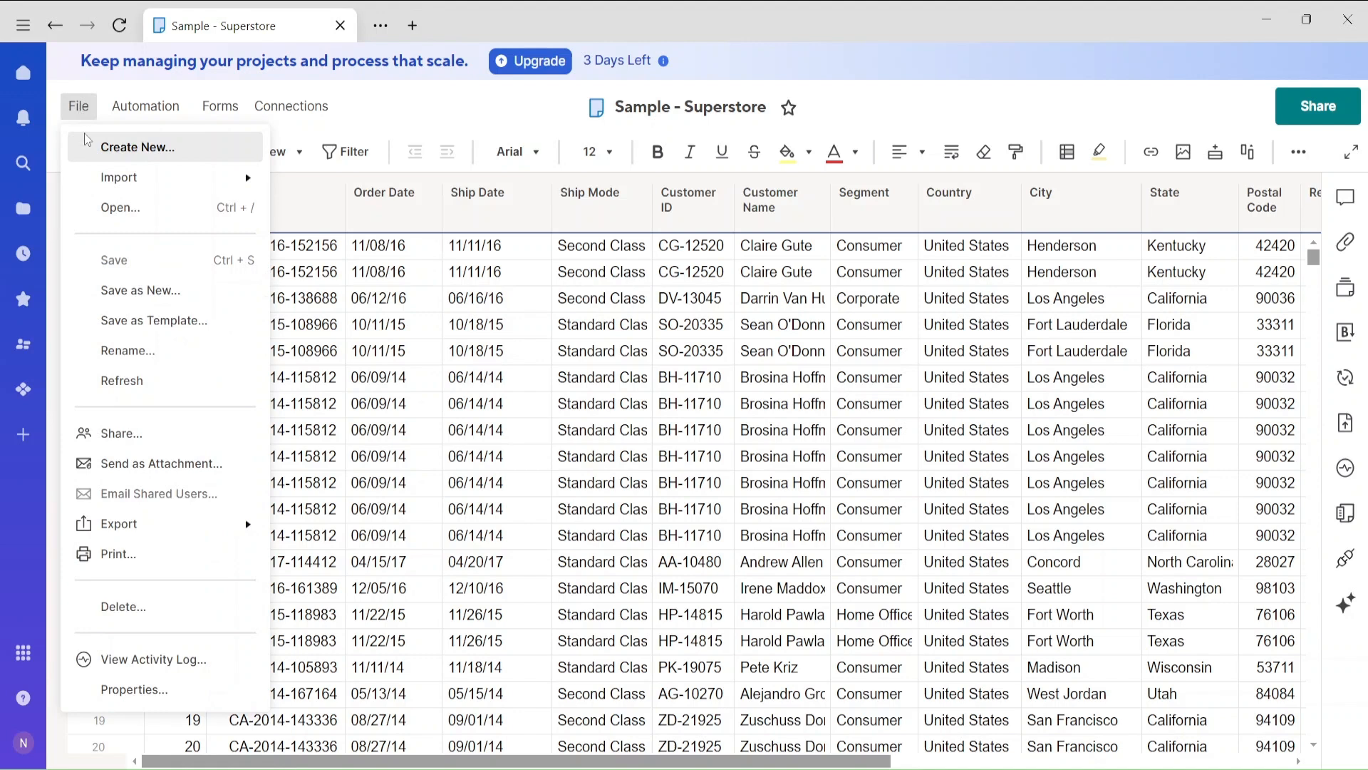
Step: Review the file import options and the Sample - Superstore sheet's columns from Row ID through Profit
mouse_move(114, 178)
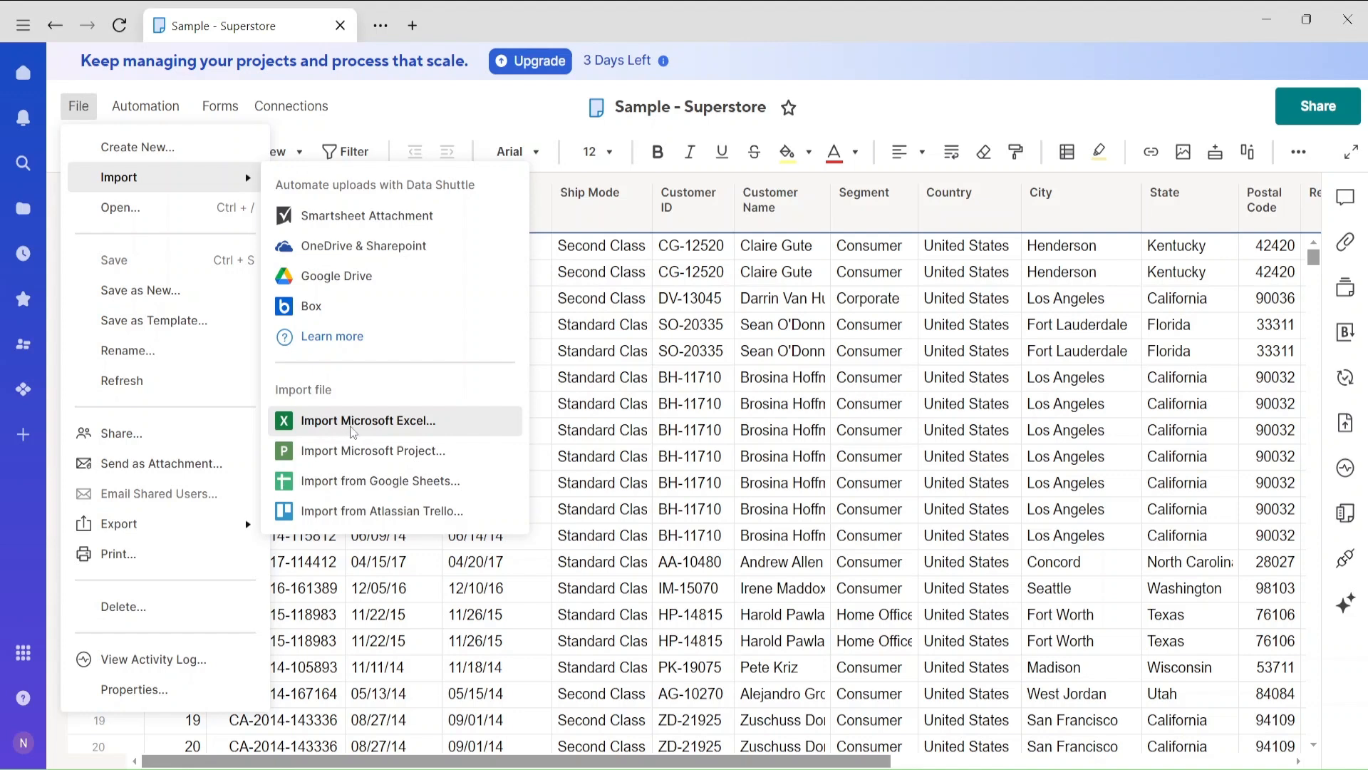
click(673, 325)
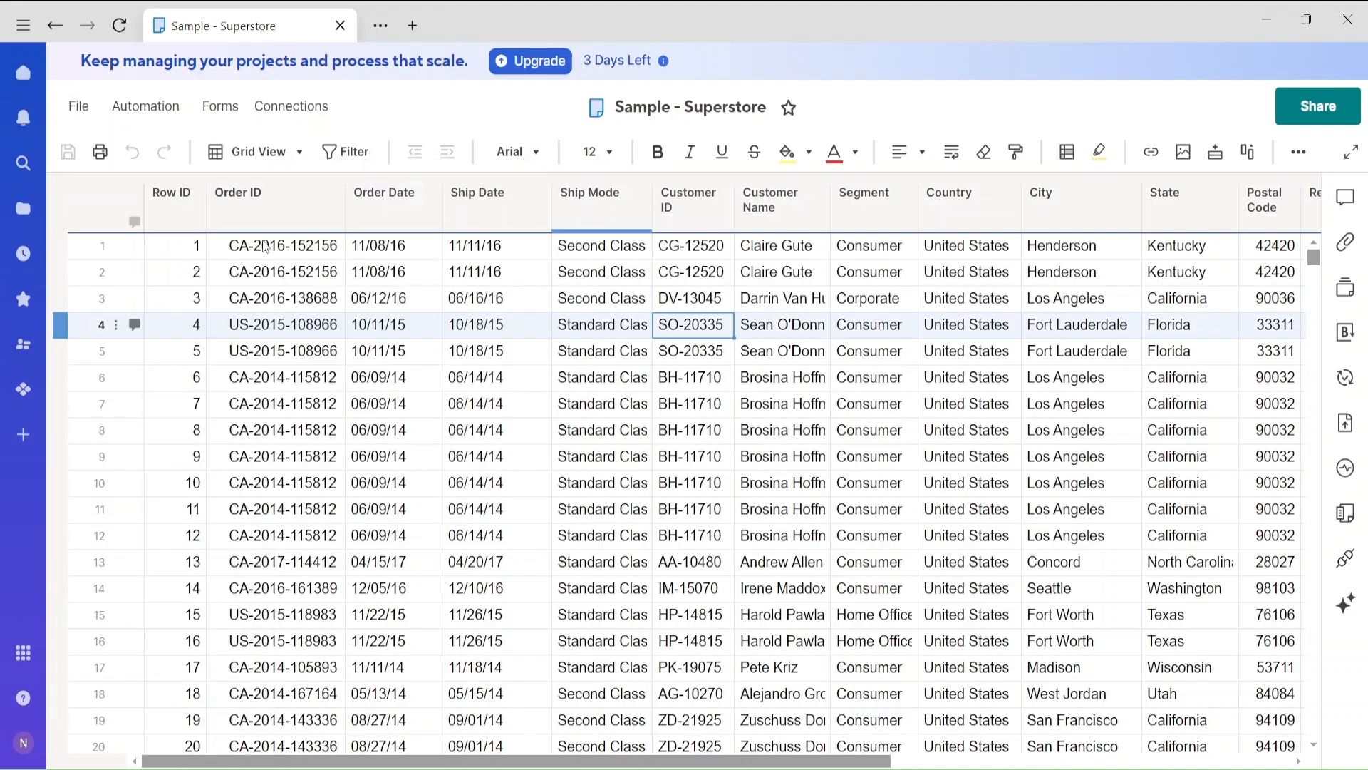
click(173, 198)
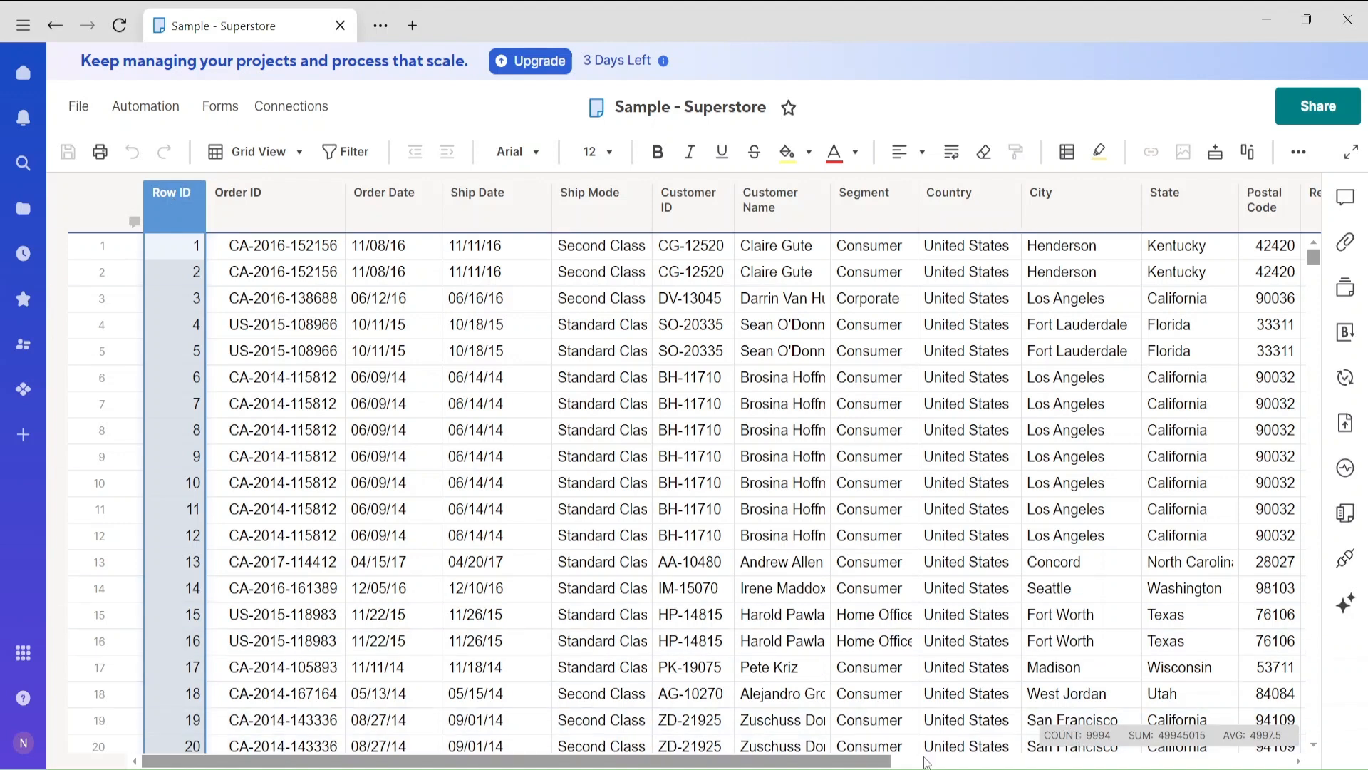
drag(863, 762, 865, 763)
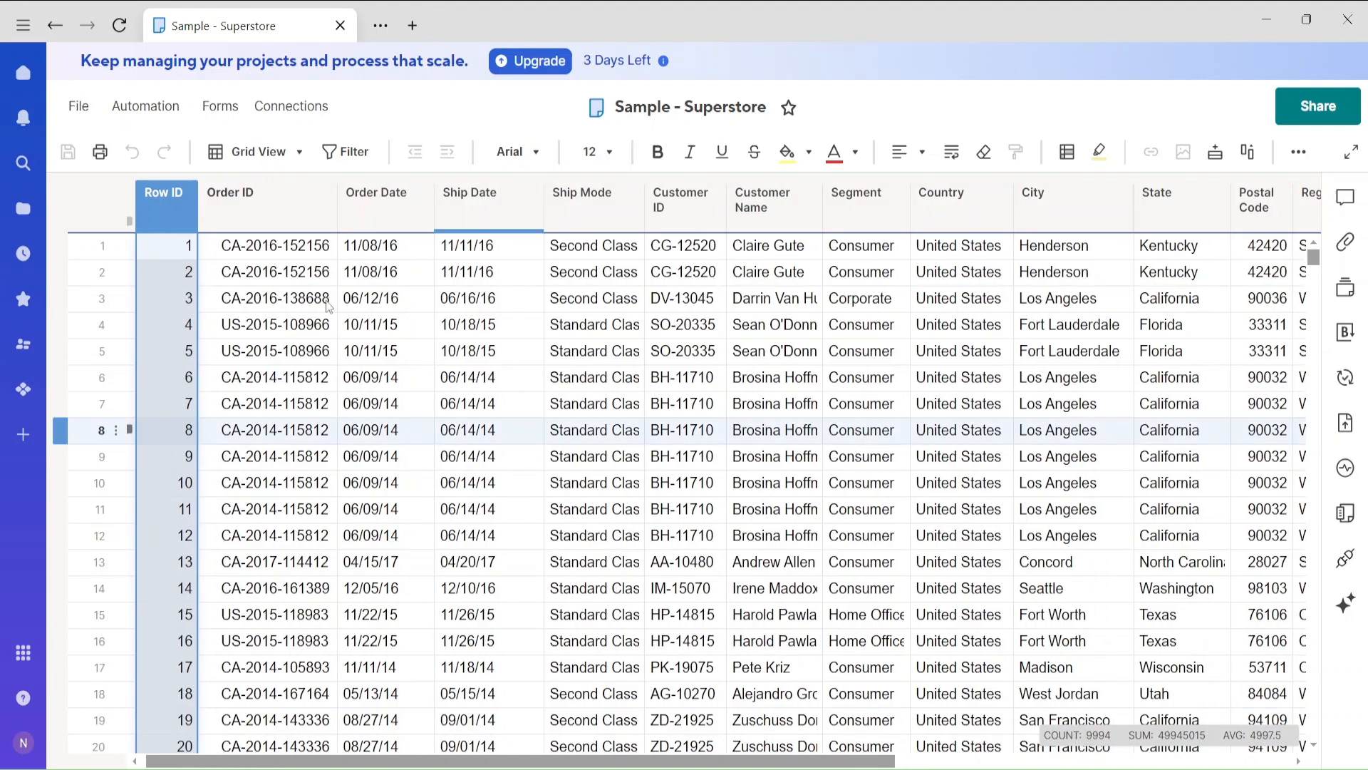
click(214, 273)
click(168, 249)
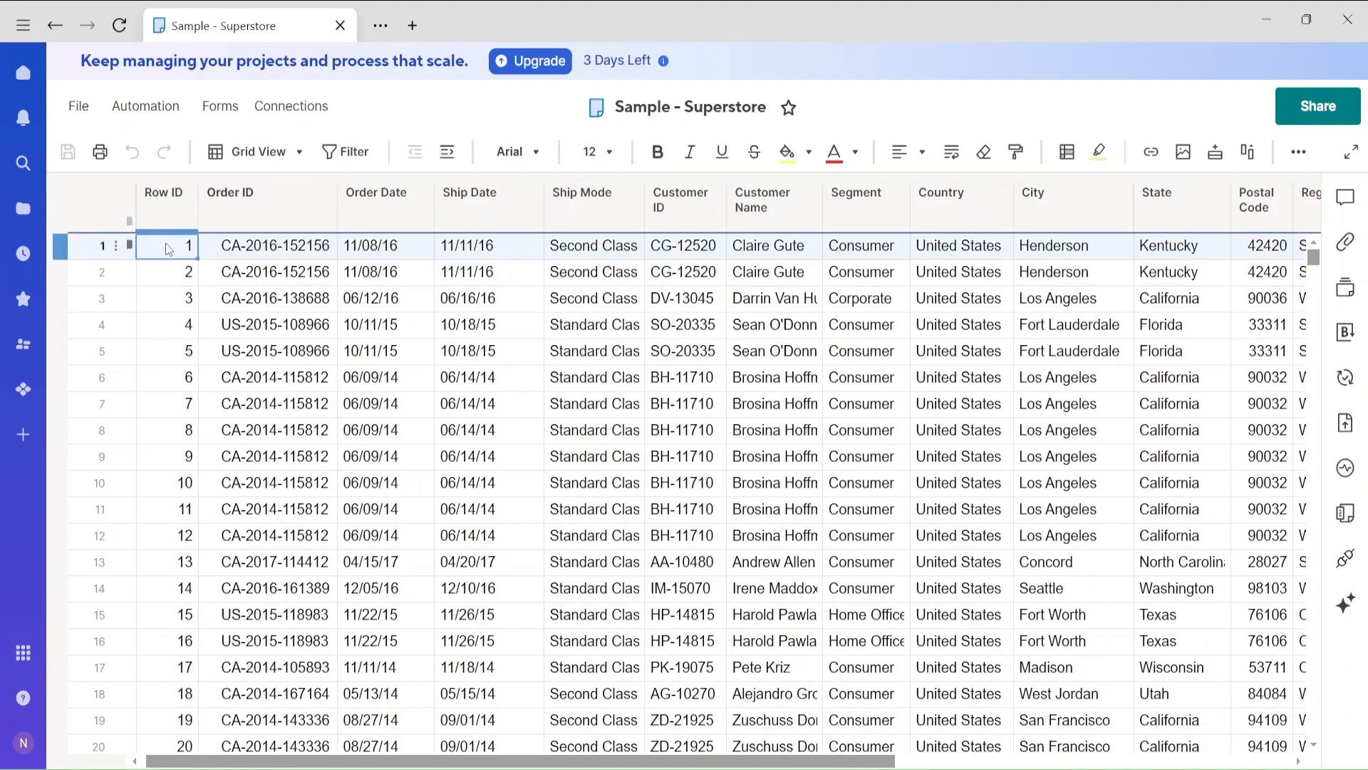
key(ctrl+shift+Right)
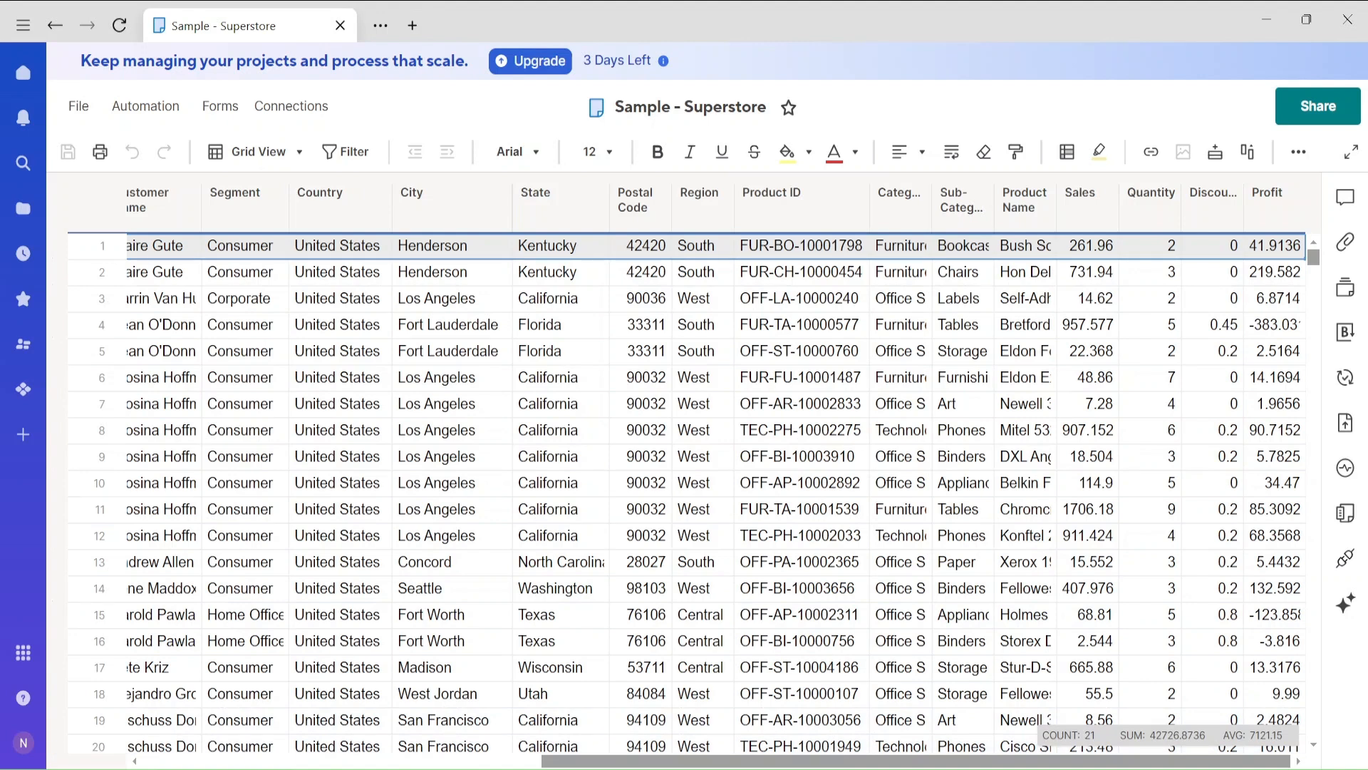
drag(897, 761, 498, 761)
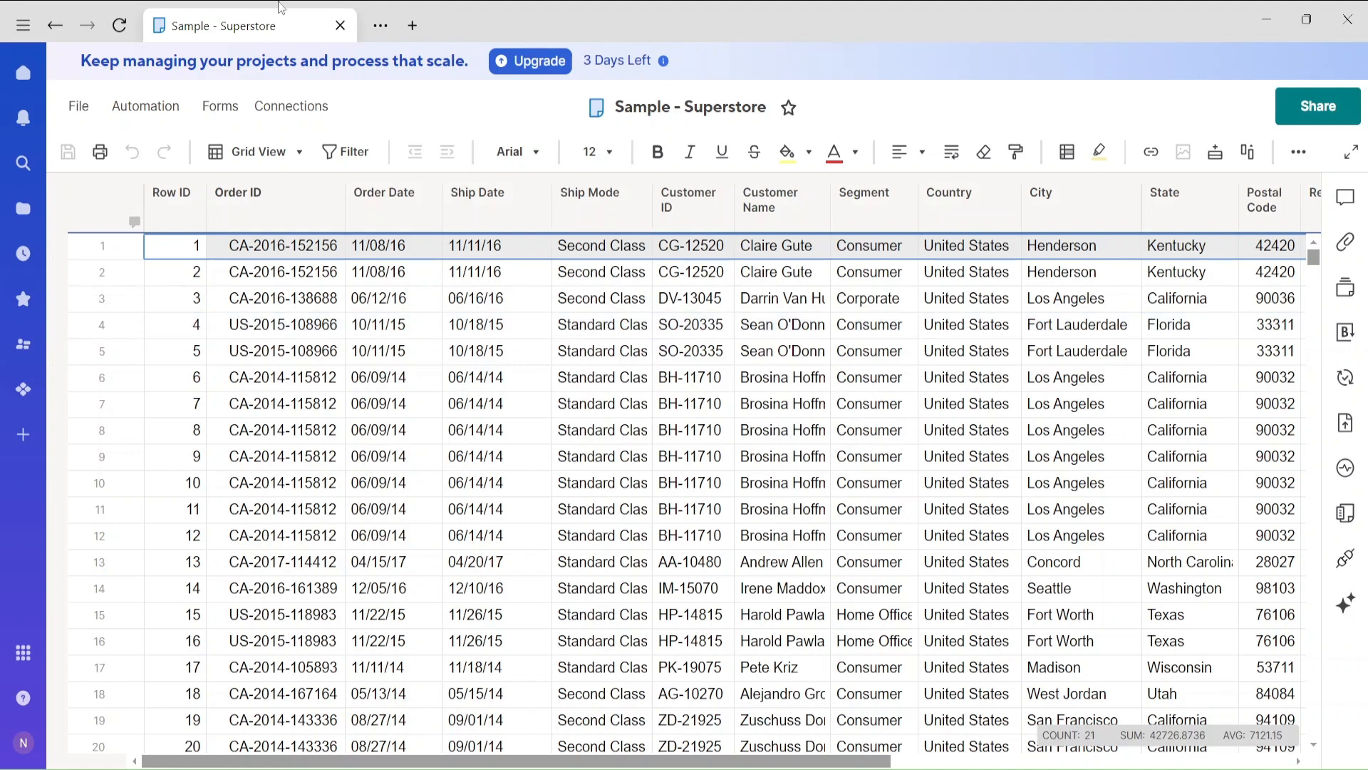
Step: Return to the Sheets folder and create a row report there named Sales_Report
click(54, 31)
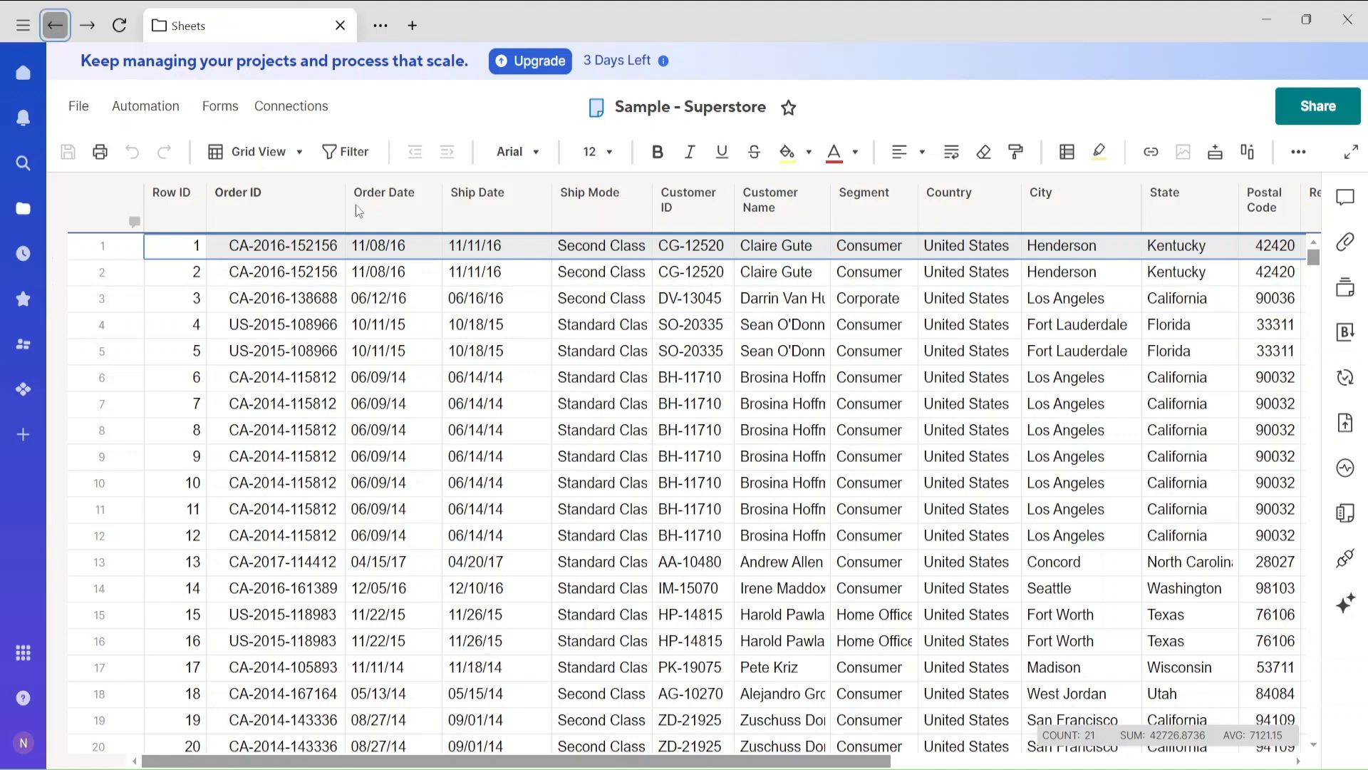
click(453, 211)
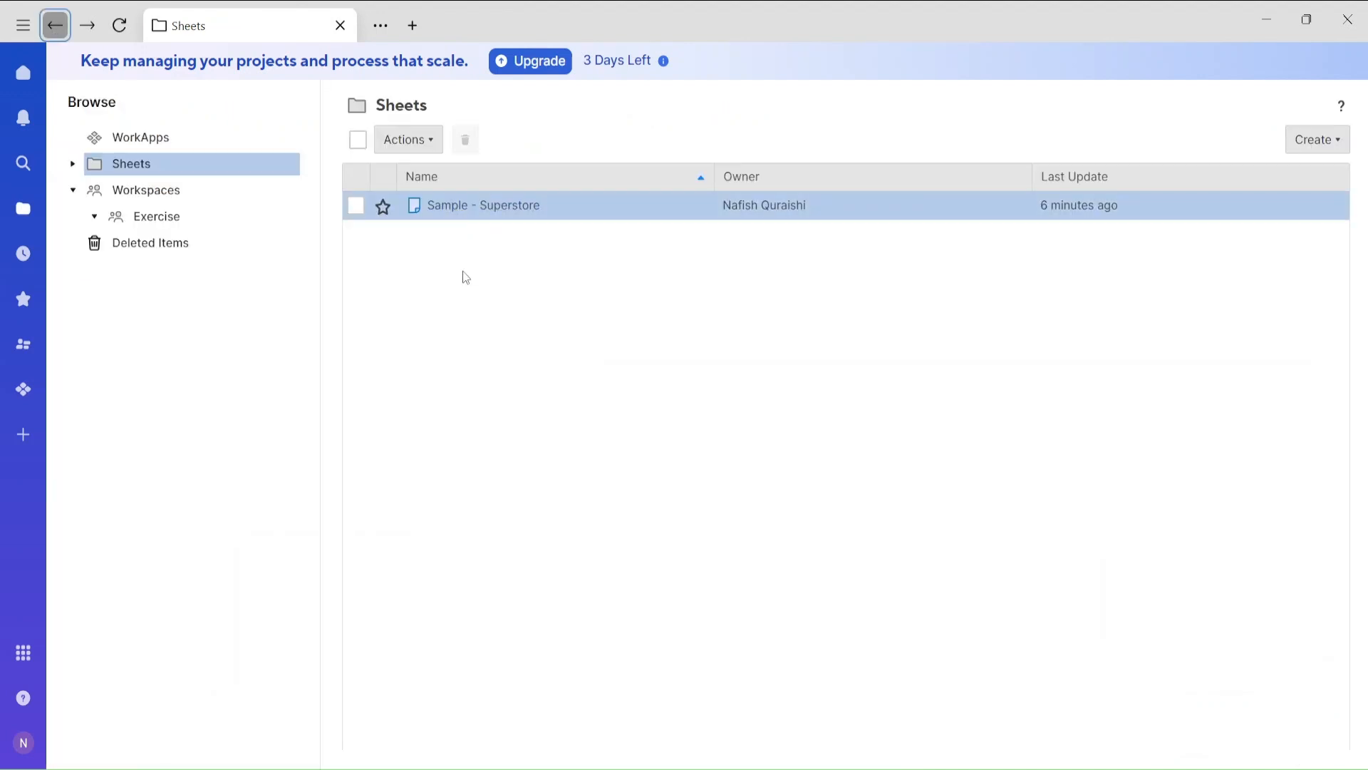
right_click(467, 278)
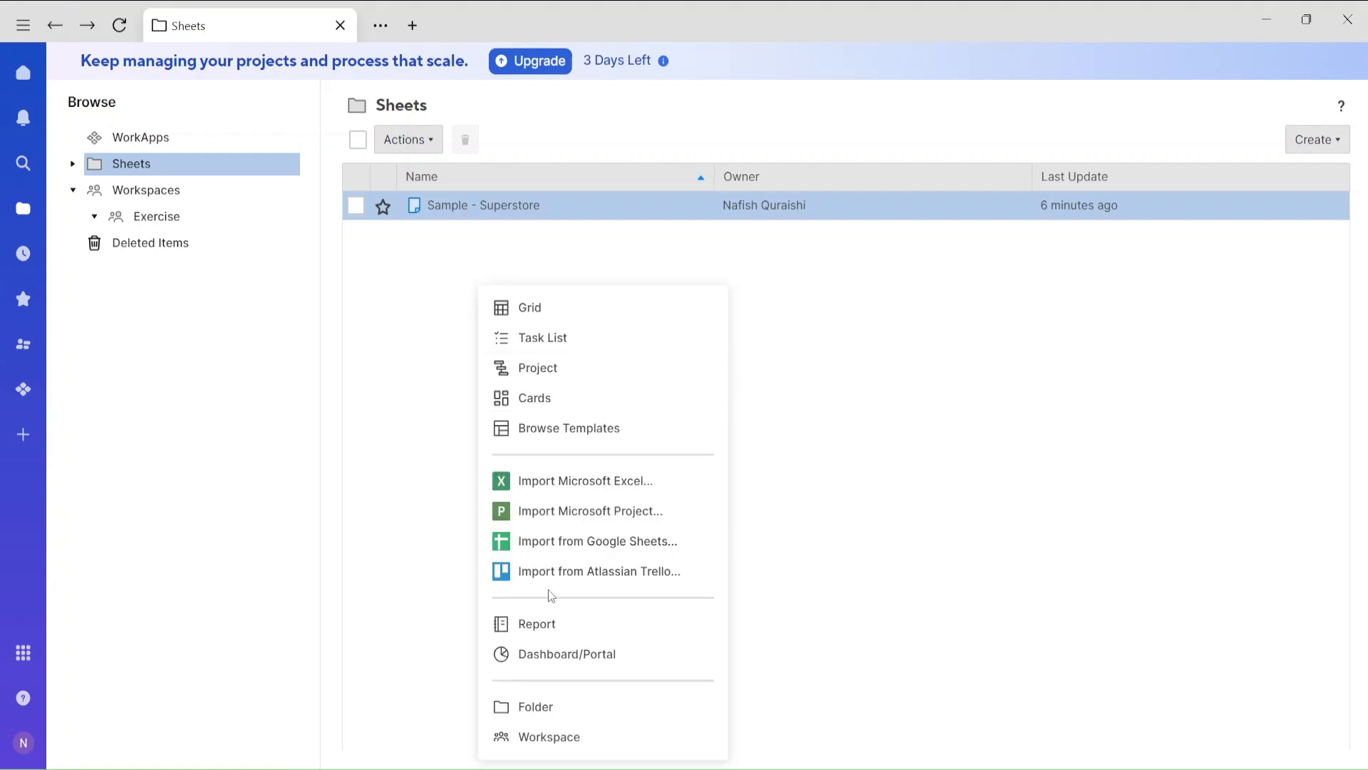
click(551, 627)
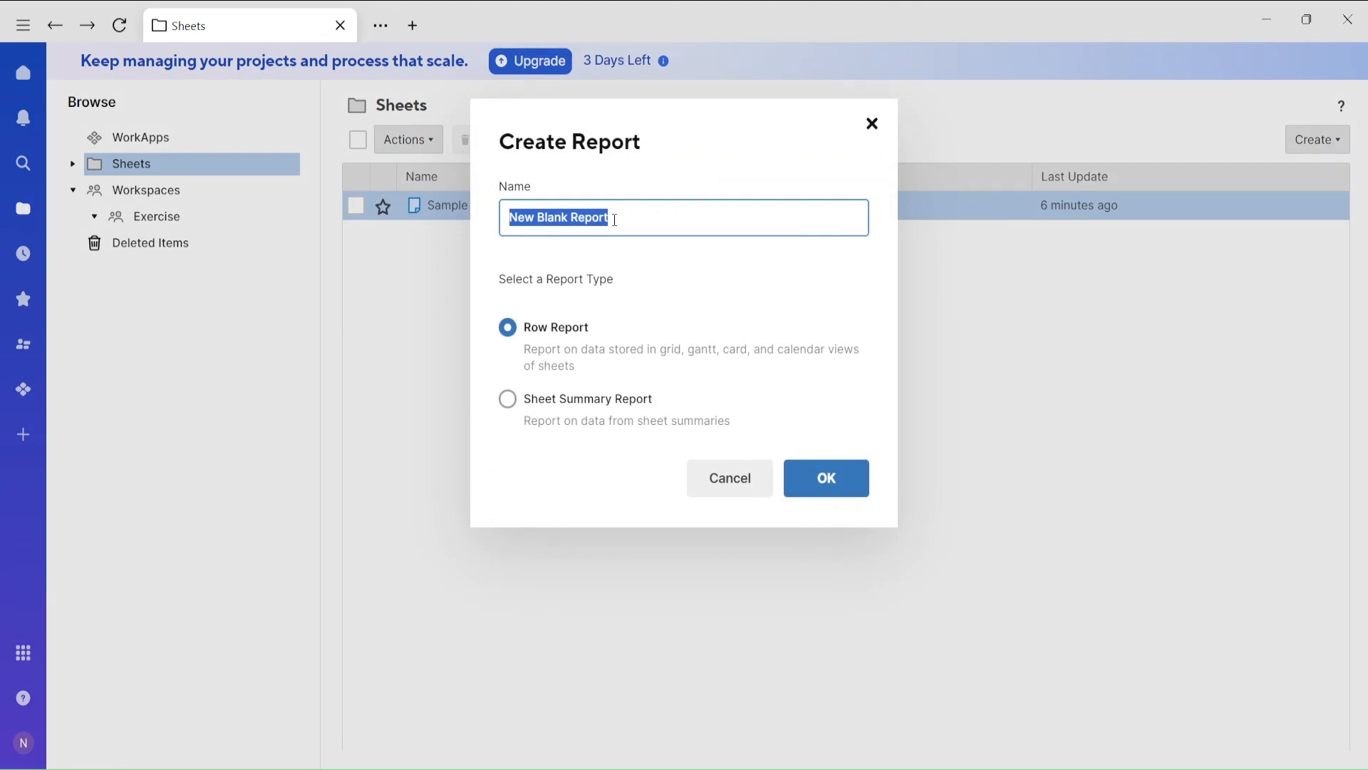
drag(614, 220, 389, 221)
text(Sal)
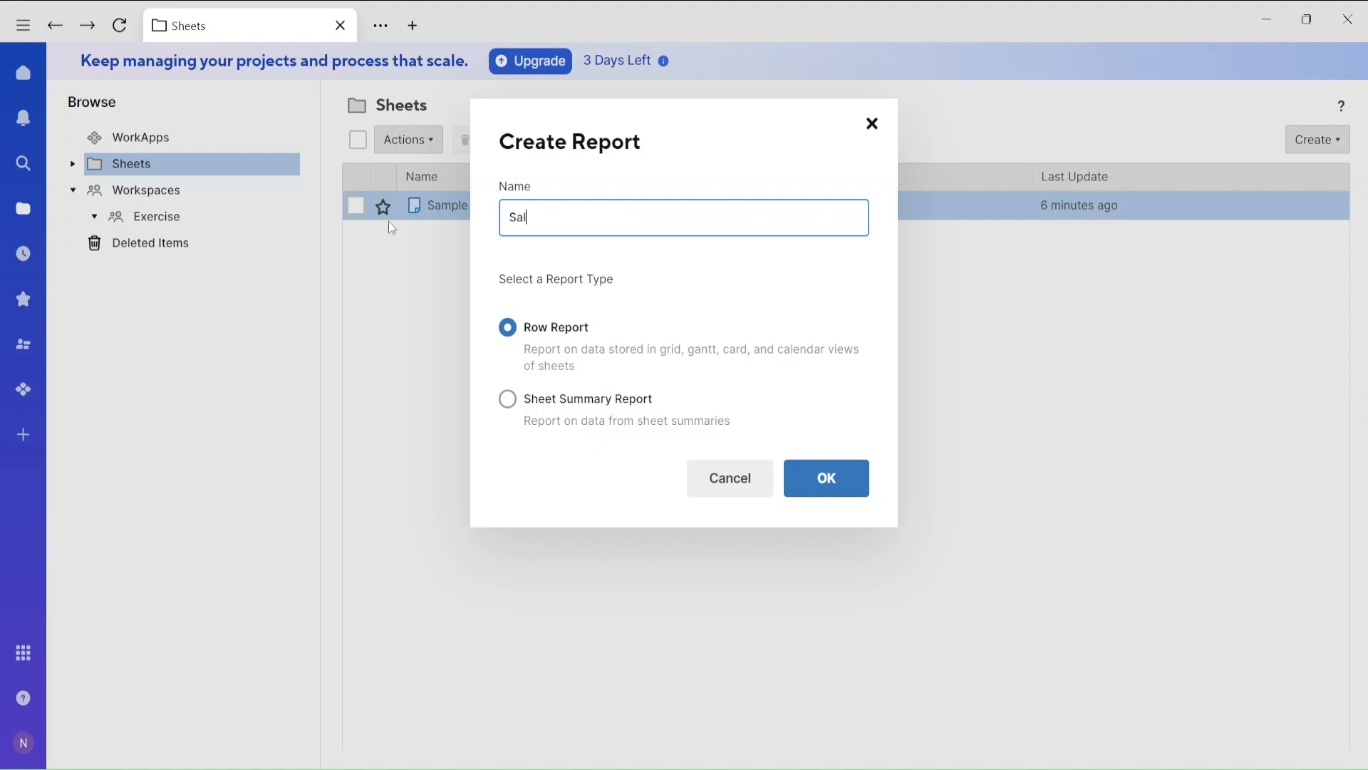
text(es_Report)
click(810, 477)
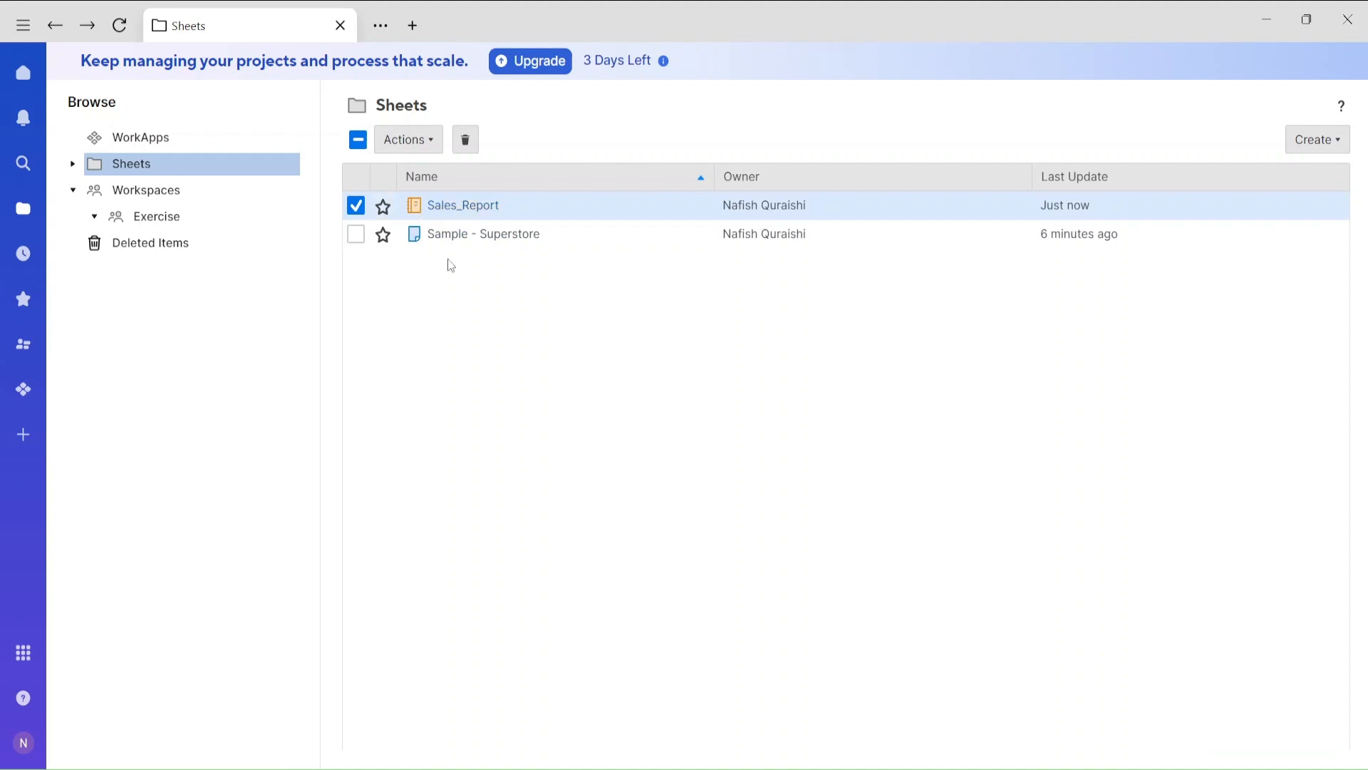
Step: Create a dashboard named Sales_Dashboard in the Sheets folder
right_click(436, 297)
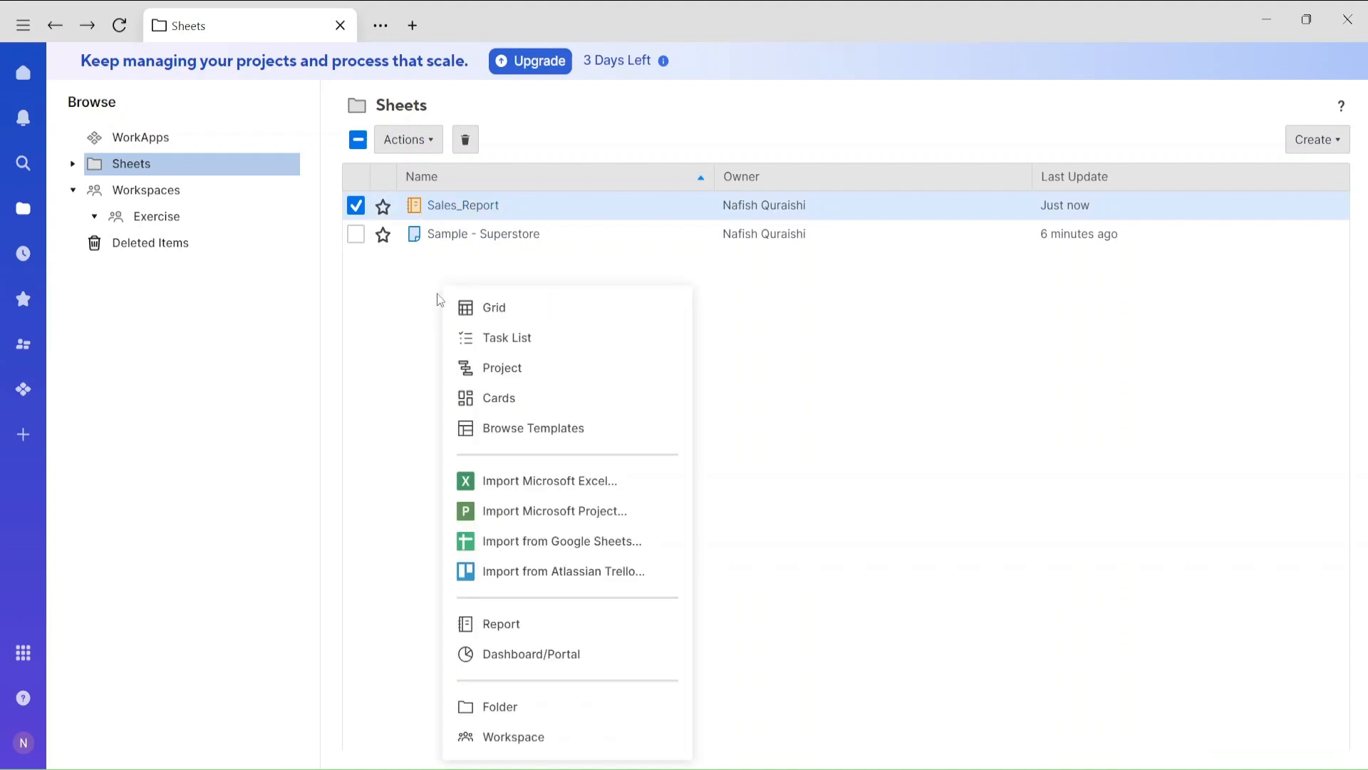
click(481, 658)
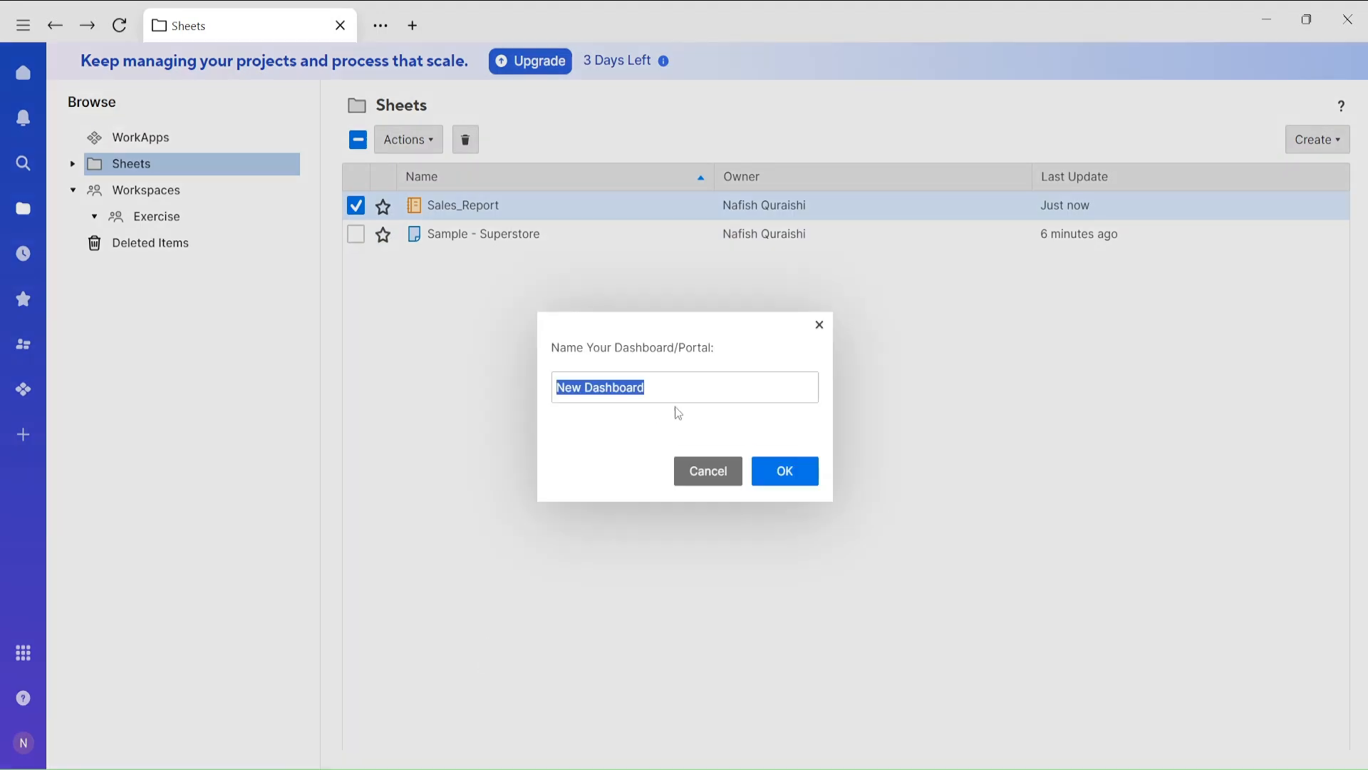
drag(686, 389, 536, 395)
text(Sales_Das)
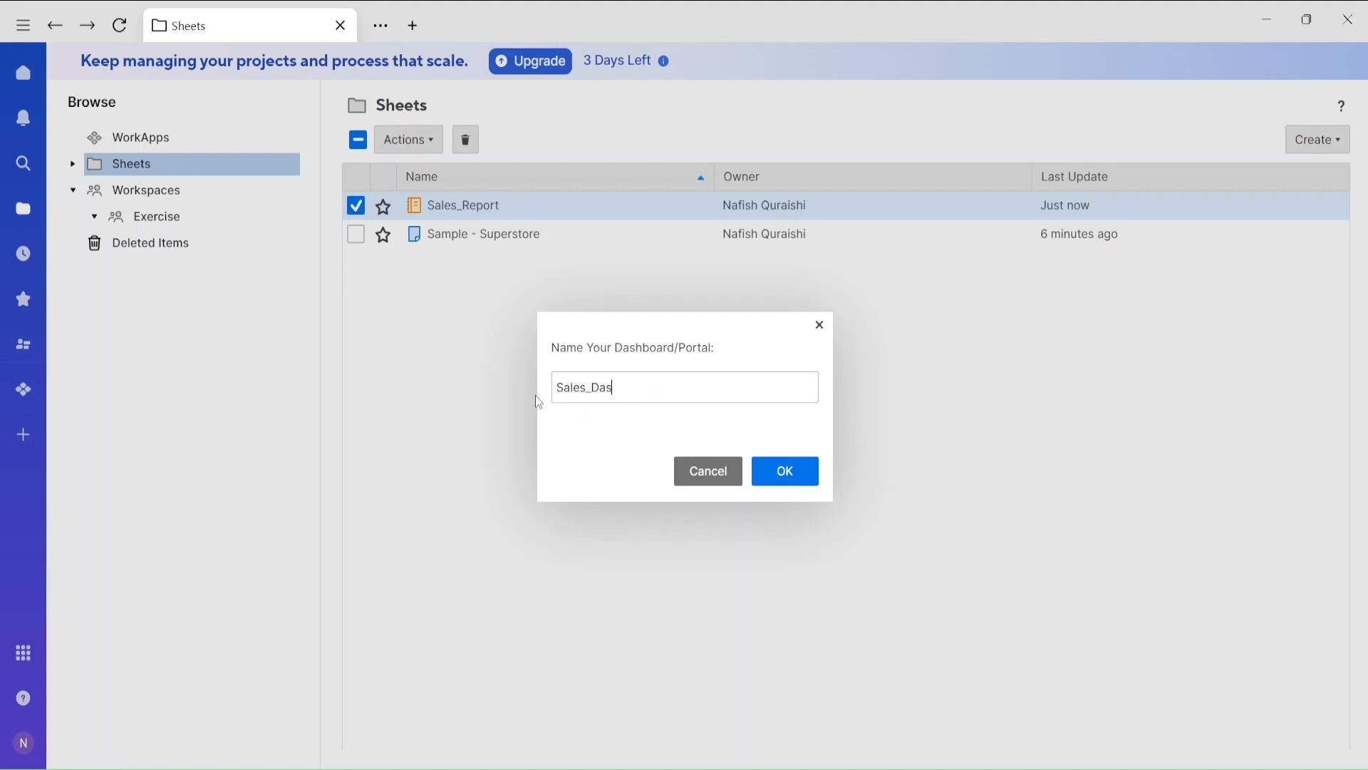
text(hboard)
key(Return)
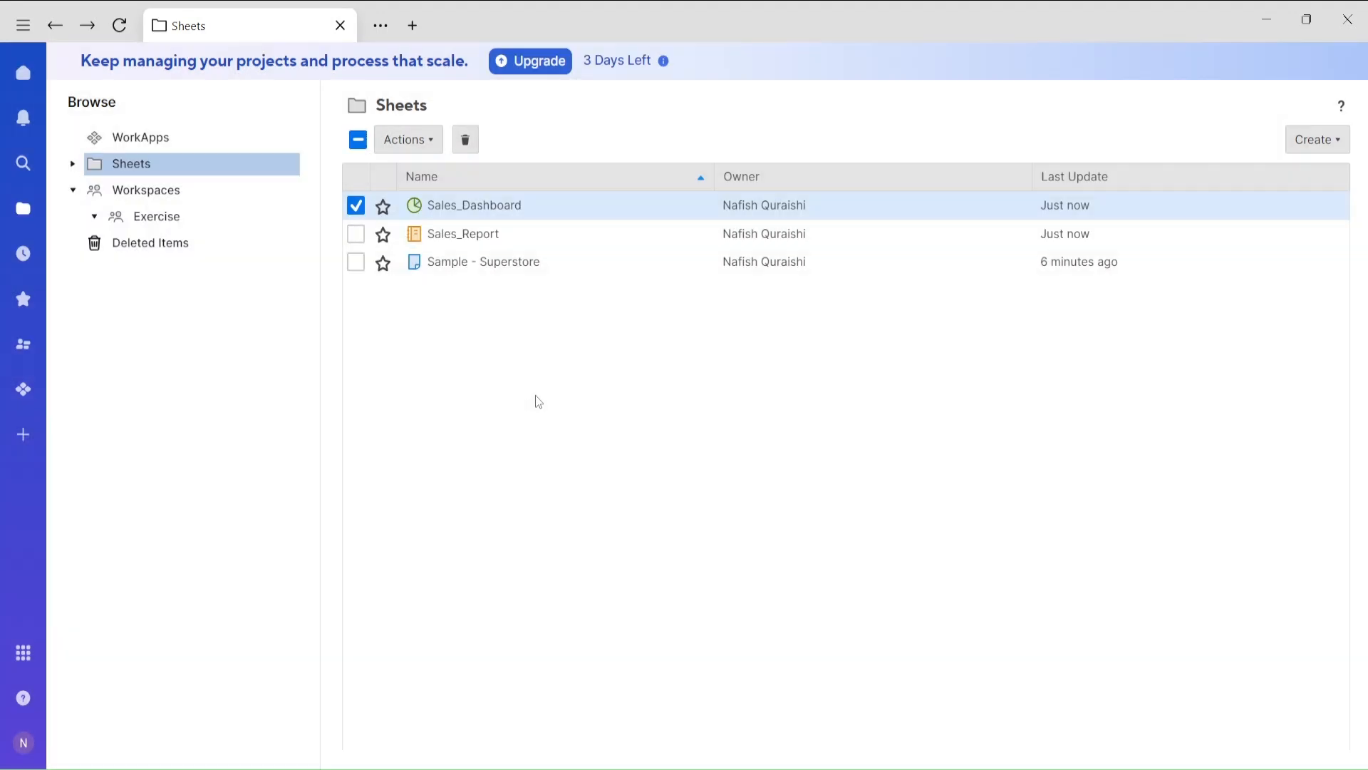
Step: Open Sales_Report and set the Sample - Superstore sheet as its source
click(473, 233)
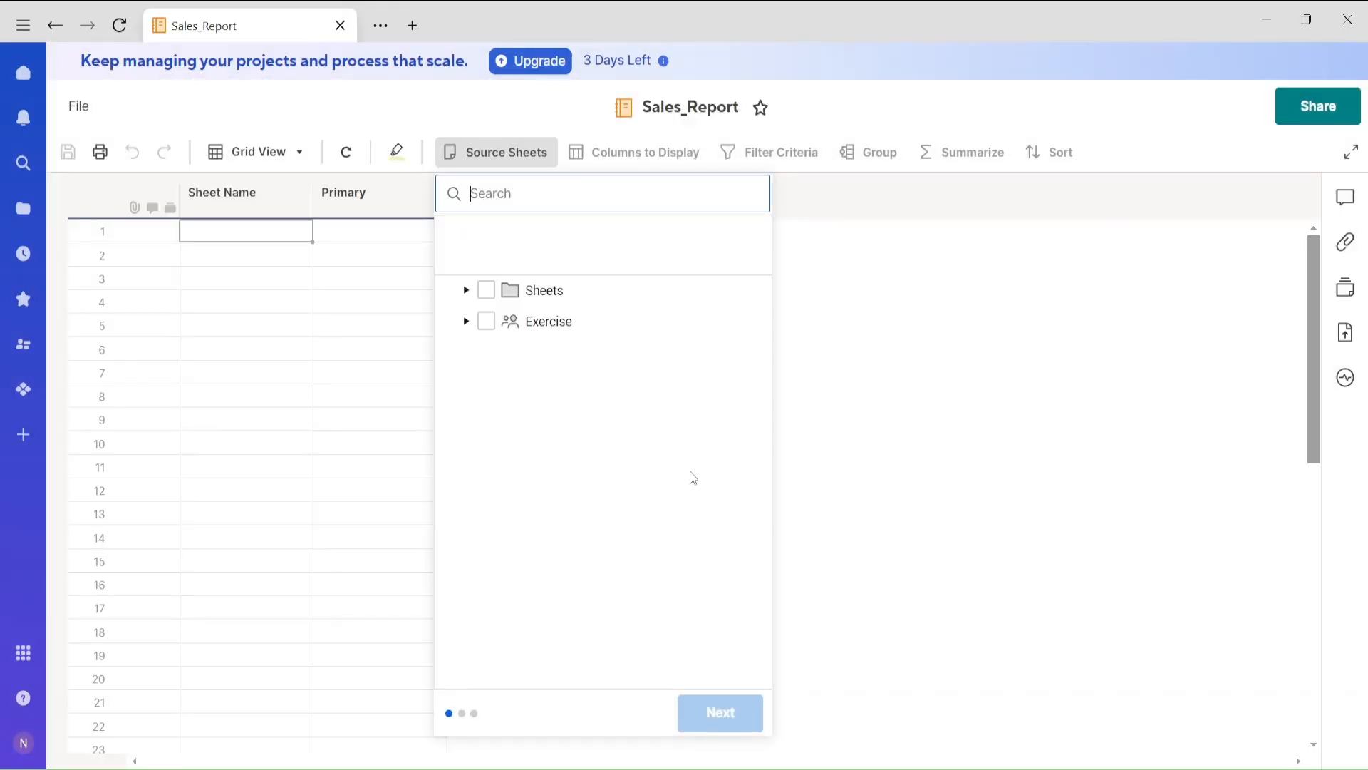
click(466, 290)
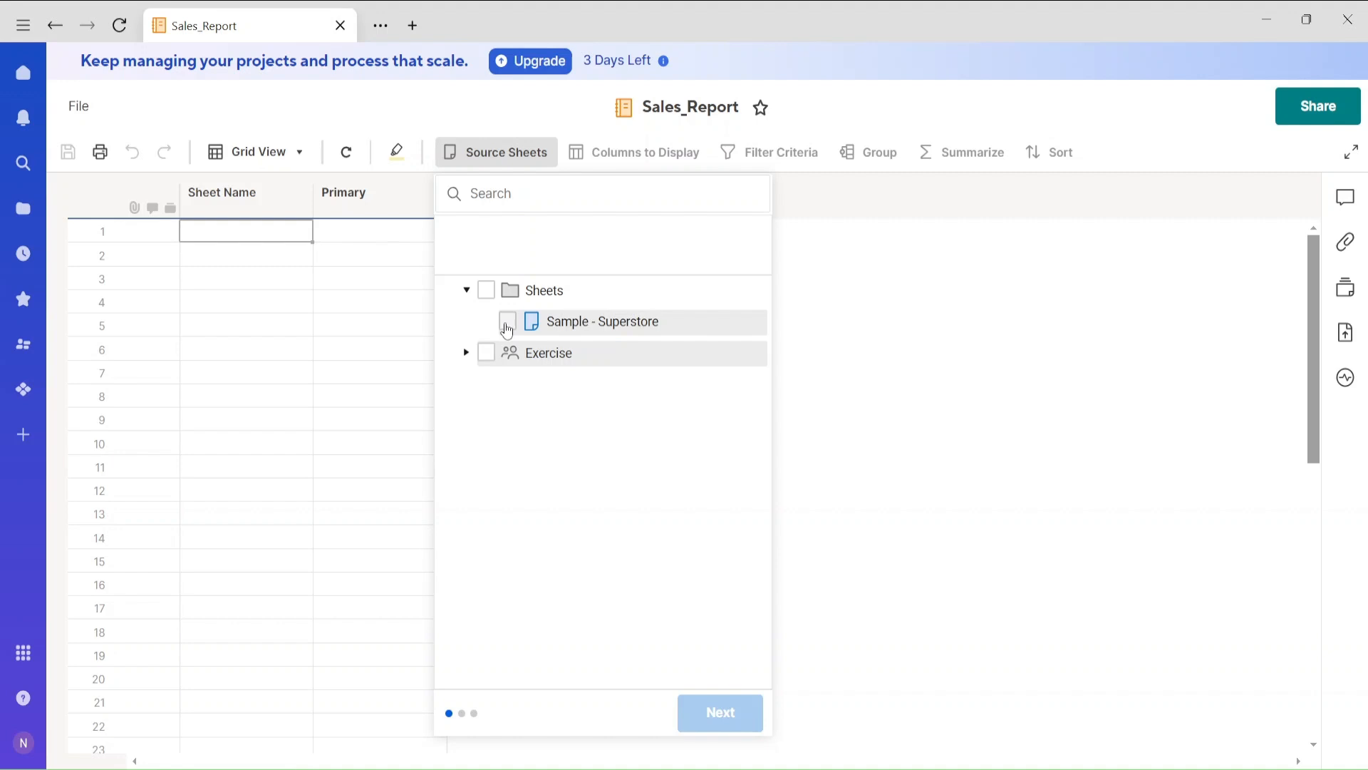
click(509, 327)
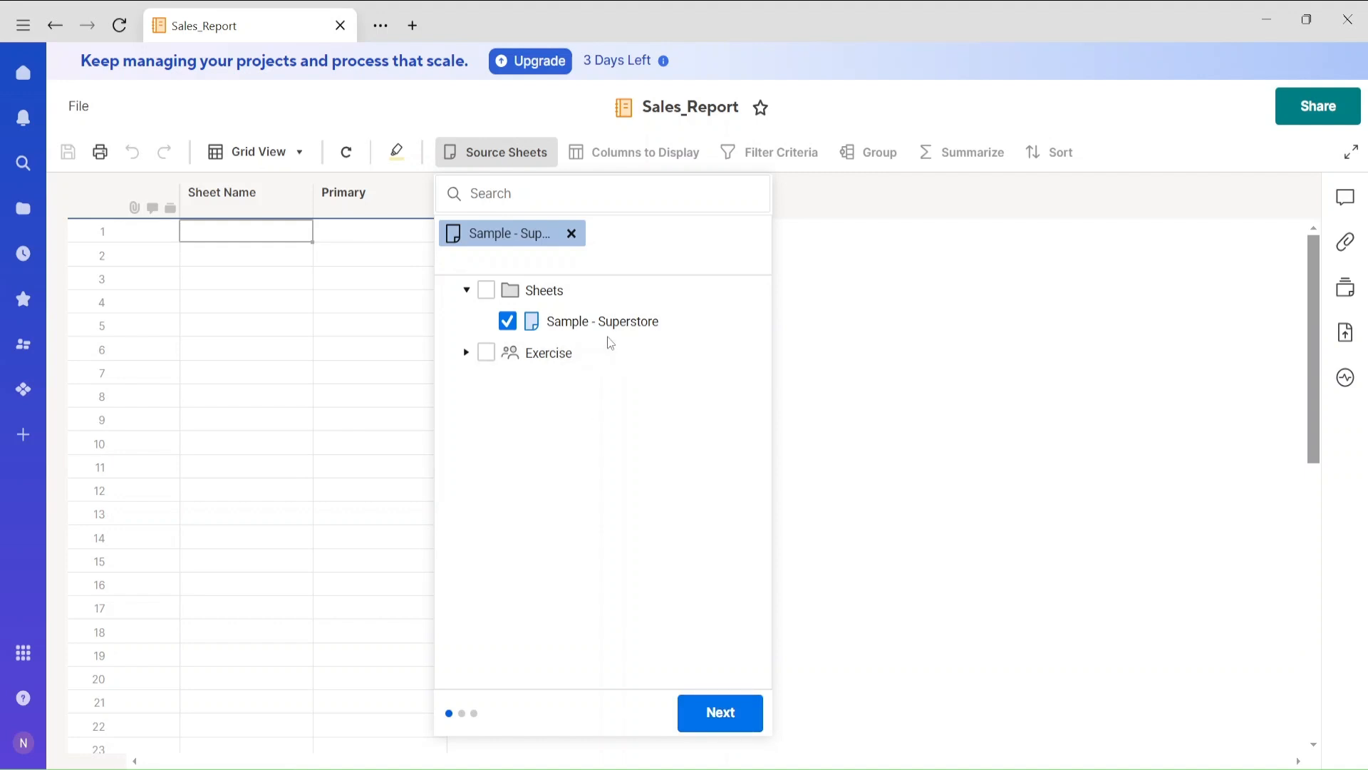
click(730, 720)
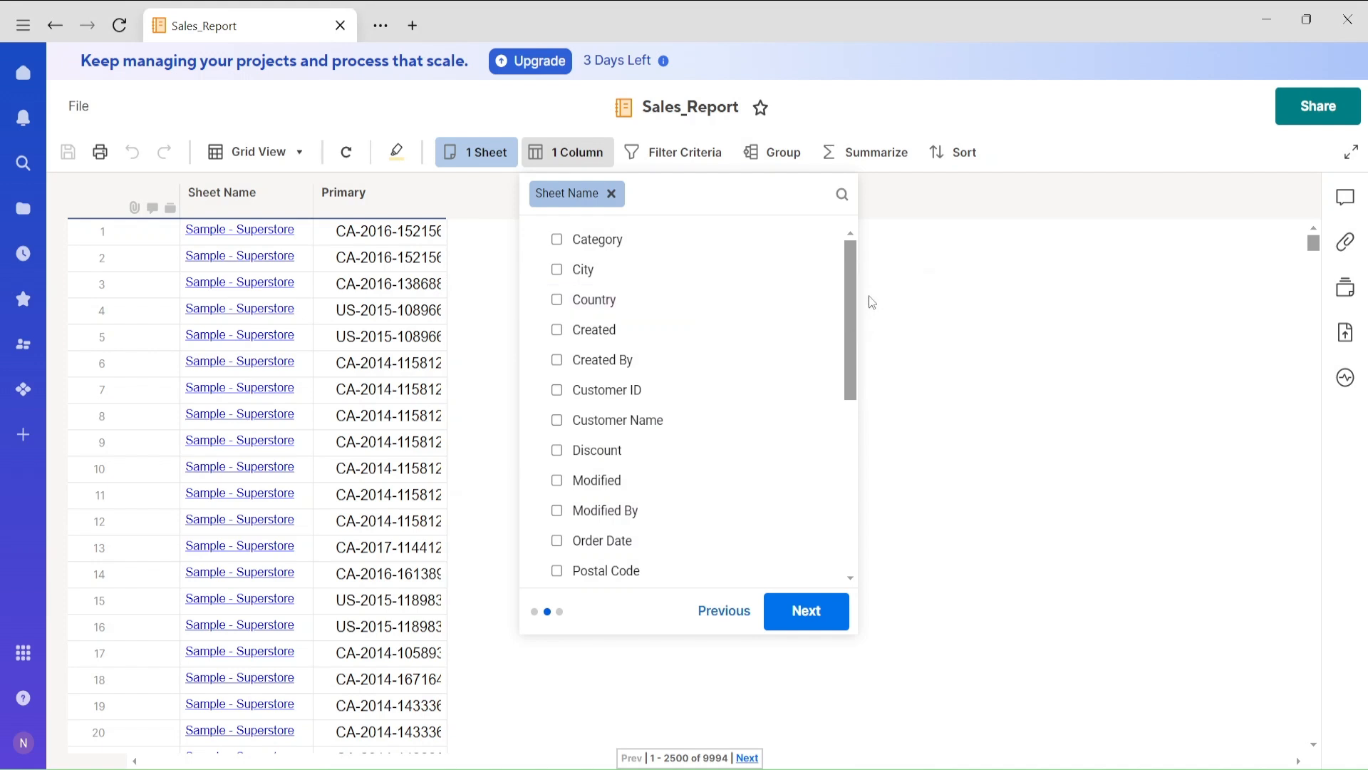
Step: Add the City, Country, Region, State and Profit columns to the report's displayed columns
click(559, 272)
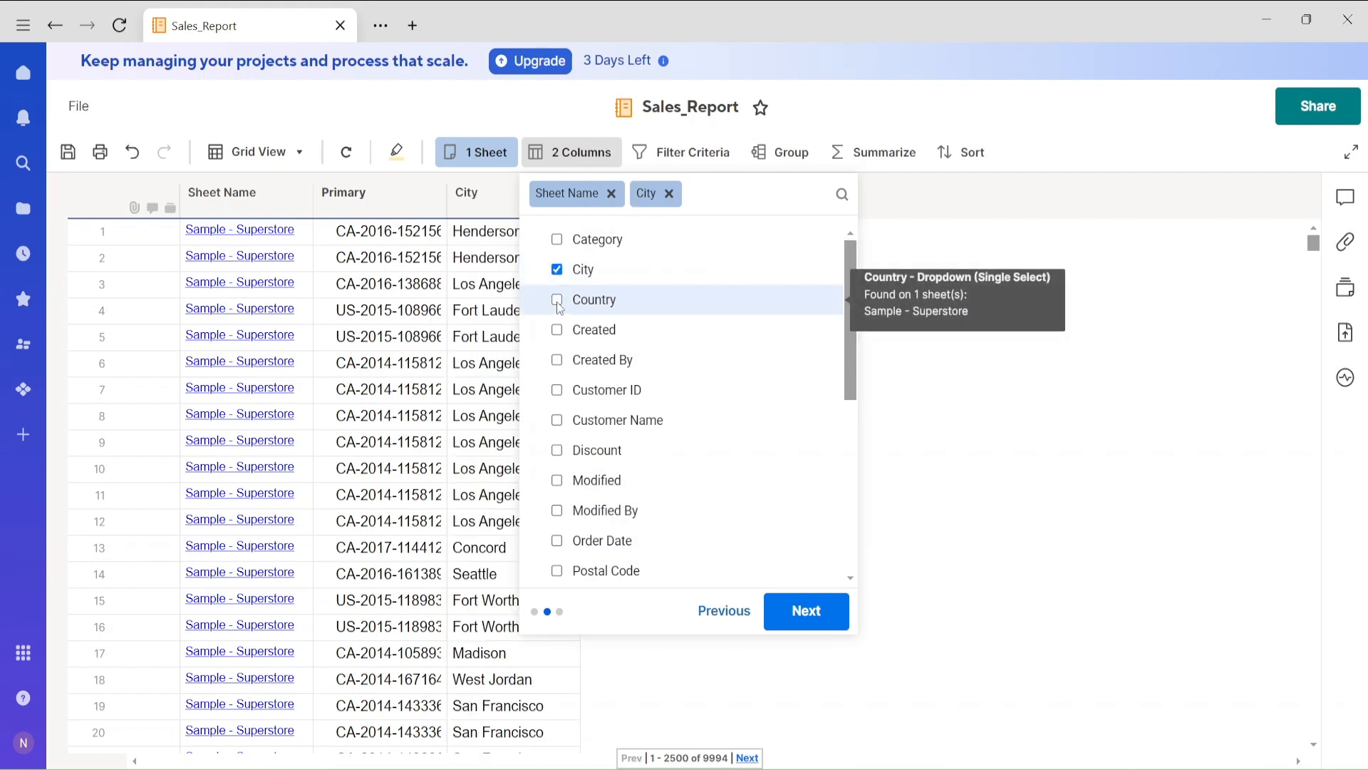
click(558, 299)
drag(851, 345, 832, 469)
click(557, 449)
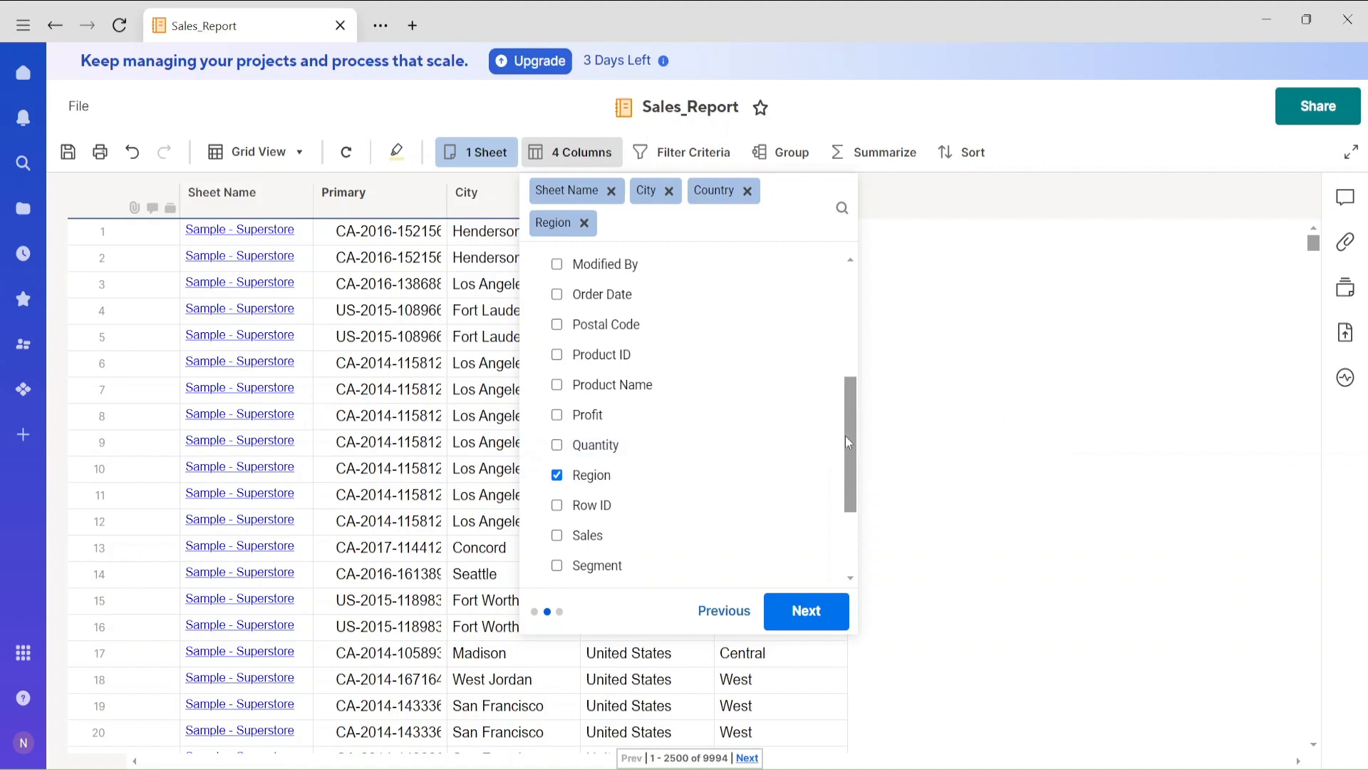
drag(845, 434, 843, 512)
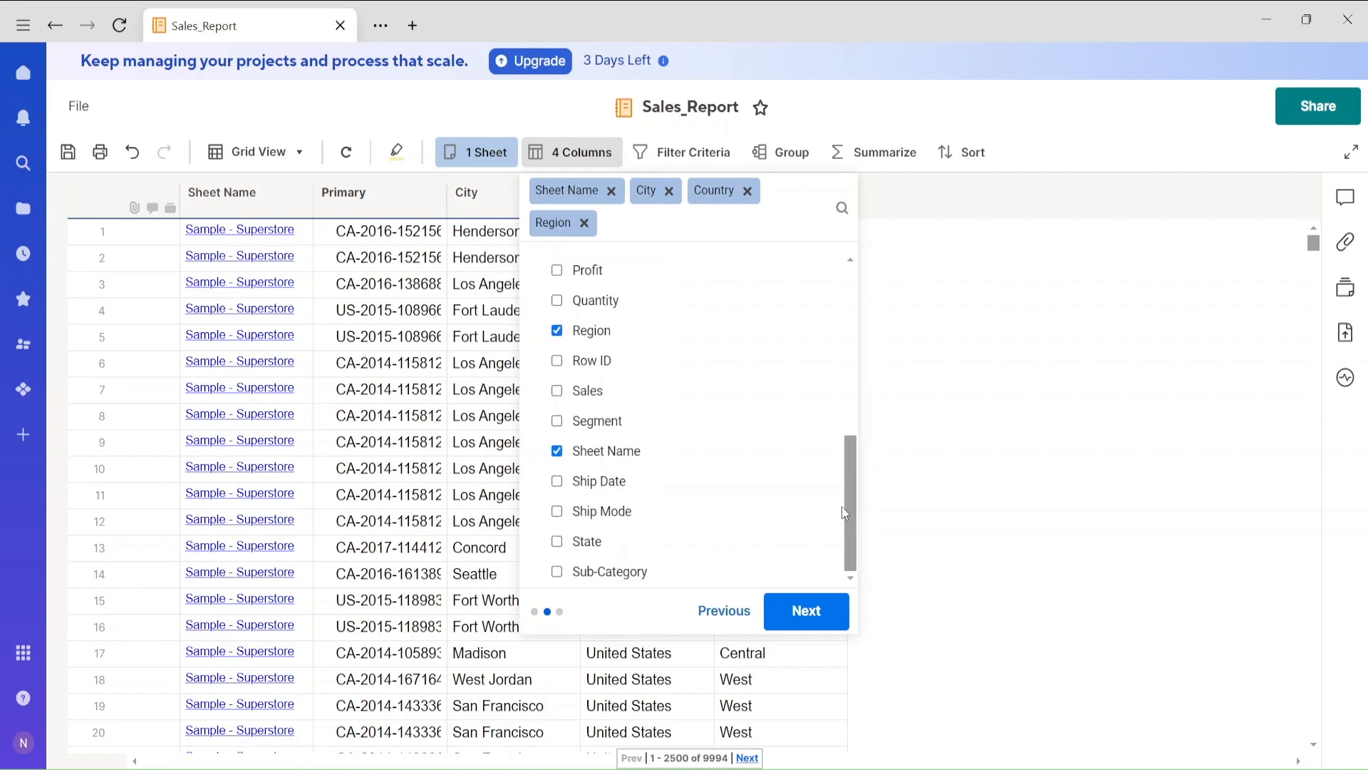
click(558, 545)
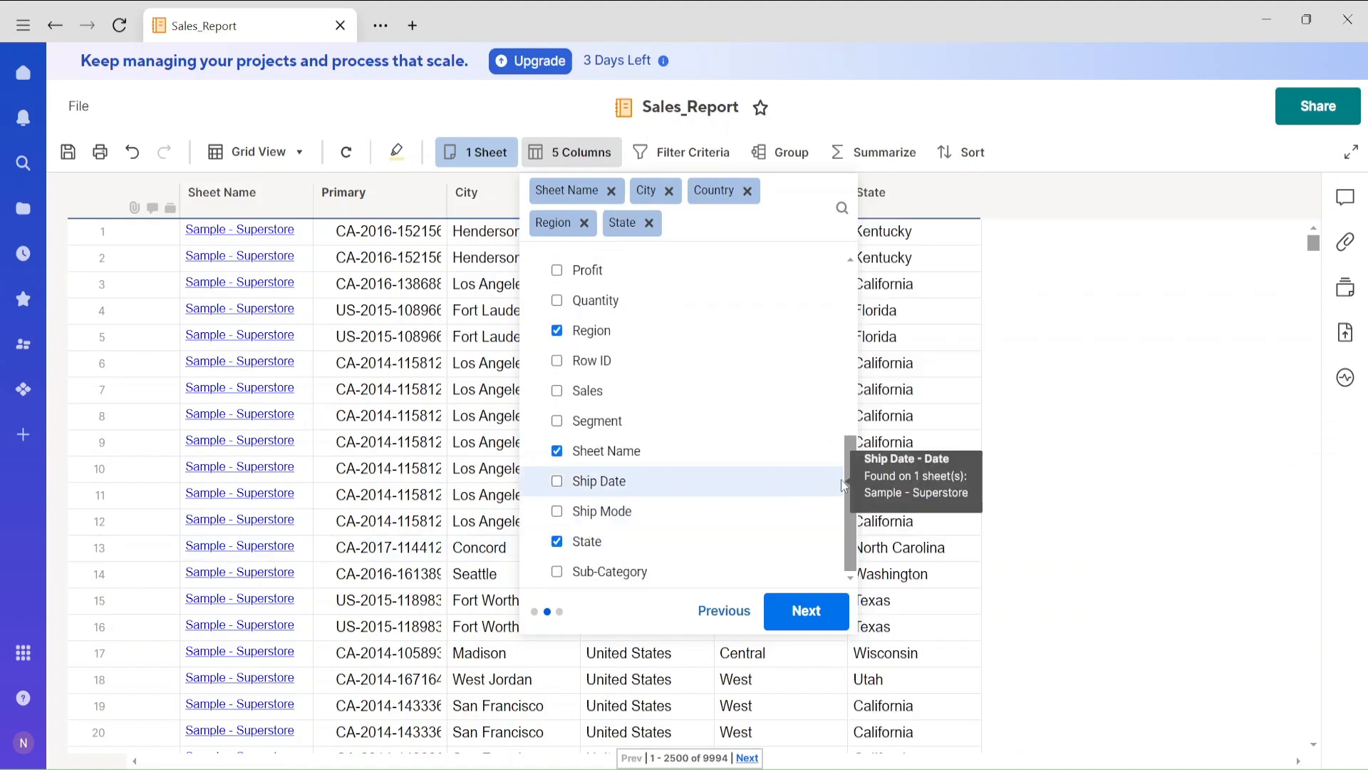
drag(846, 470, 846, 464)
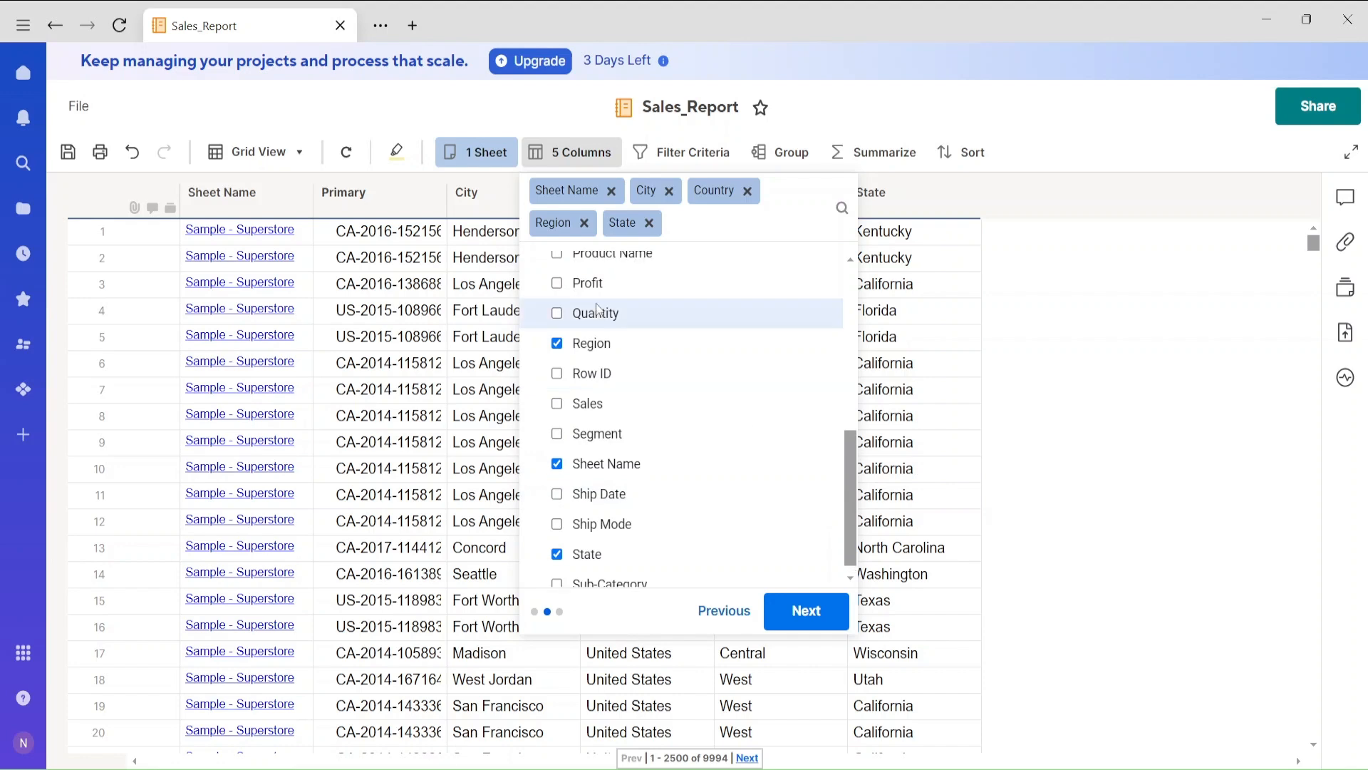
click(563, 283)
click(810, 612)
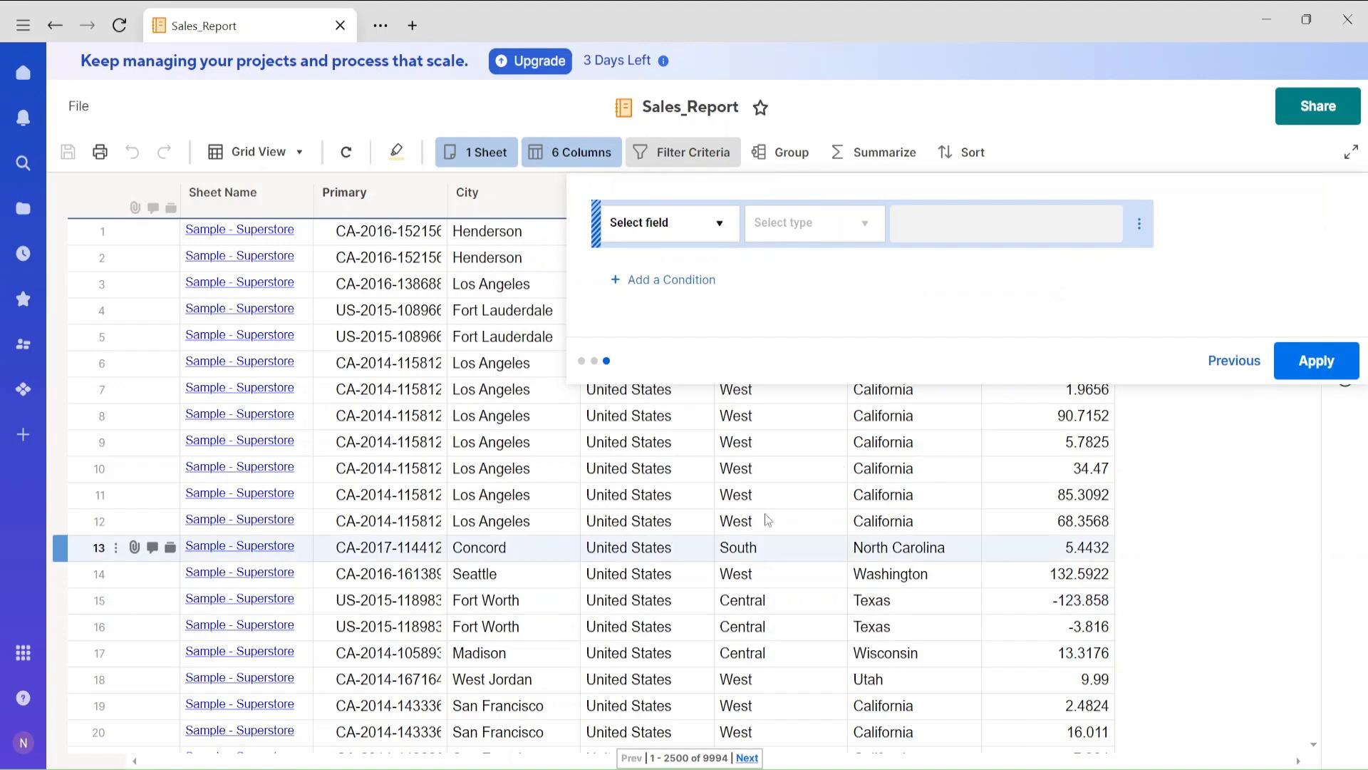
click(717, 232)
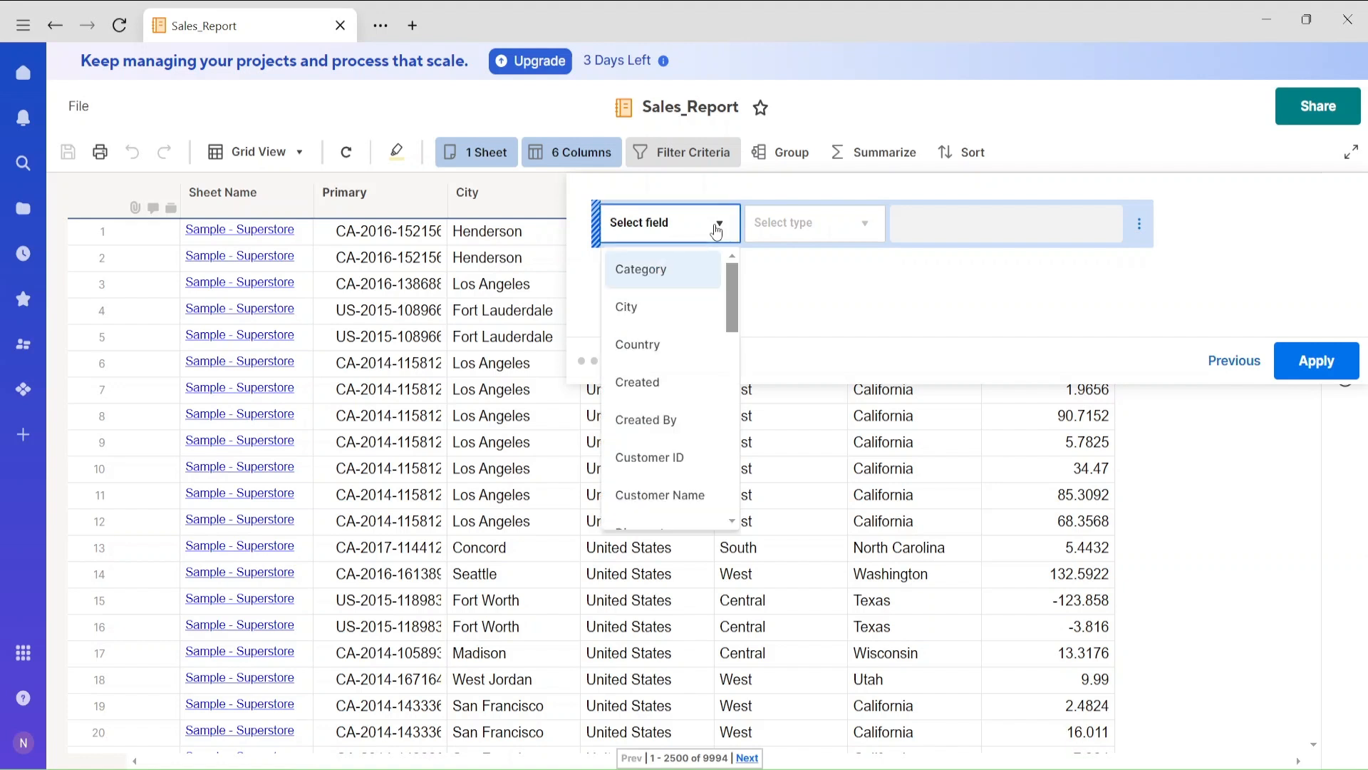
click(716, 230)
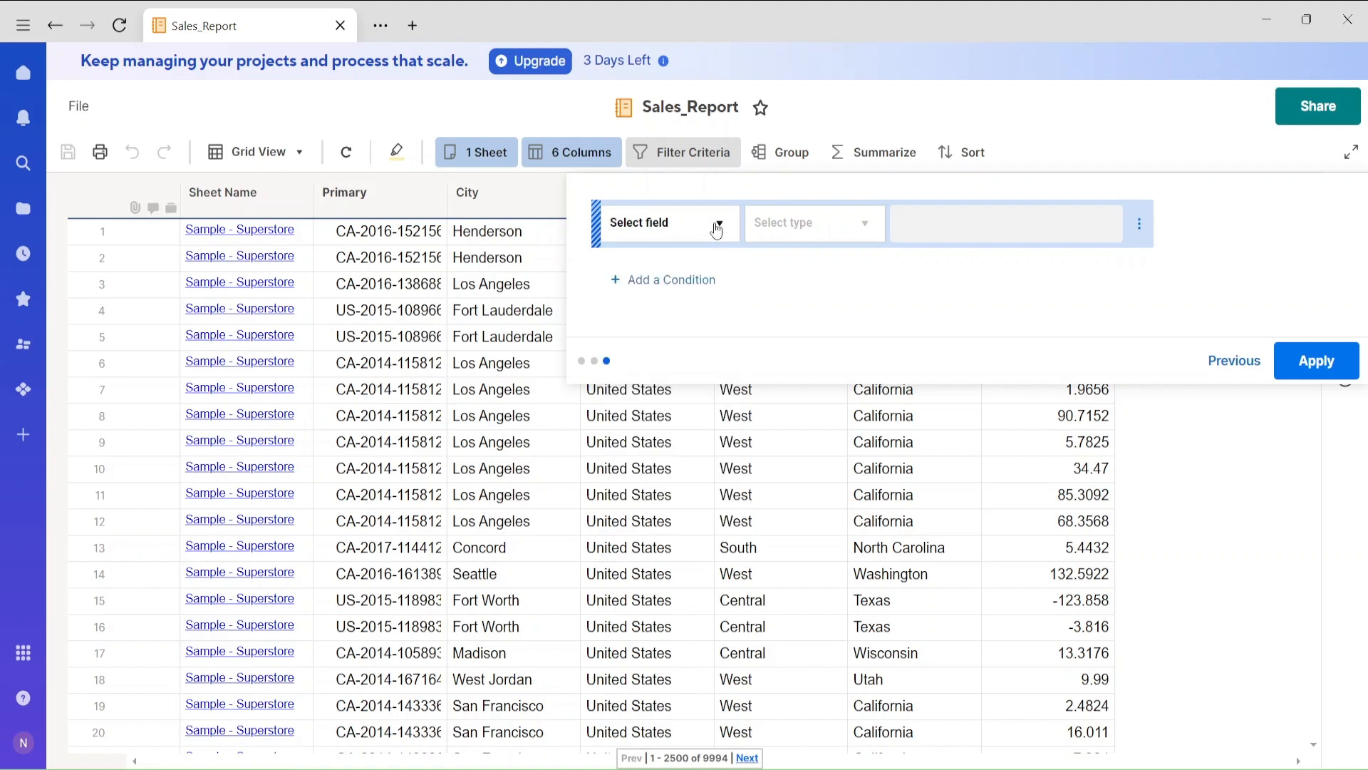
click(1212, 459)
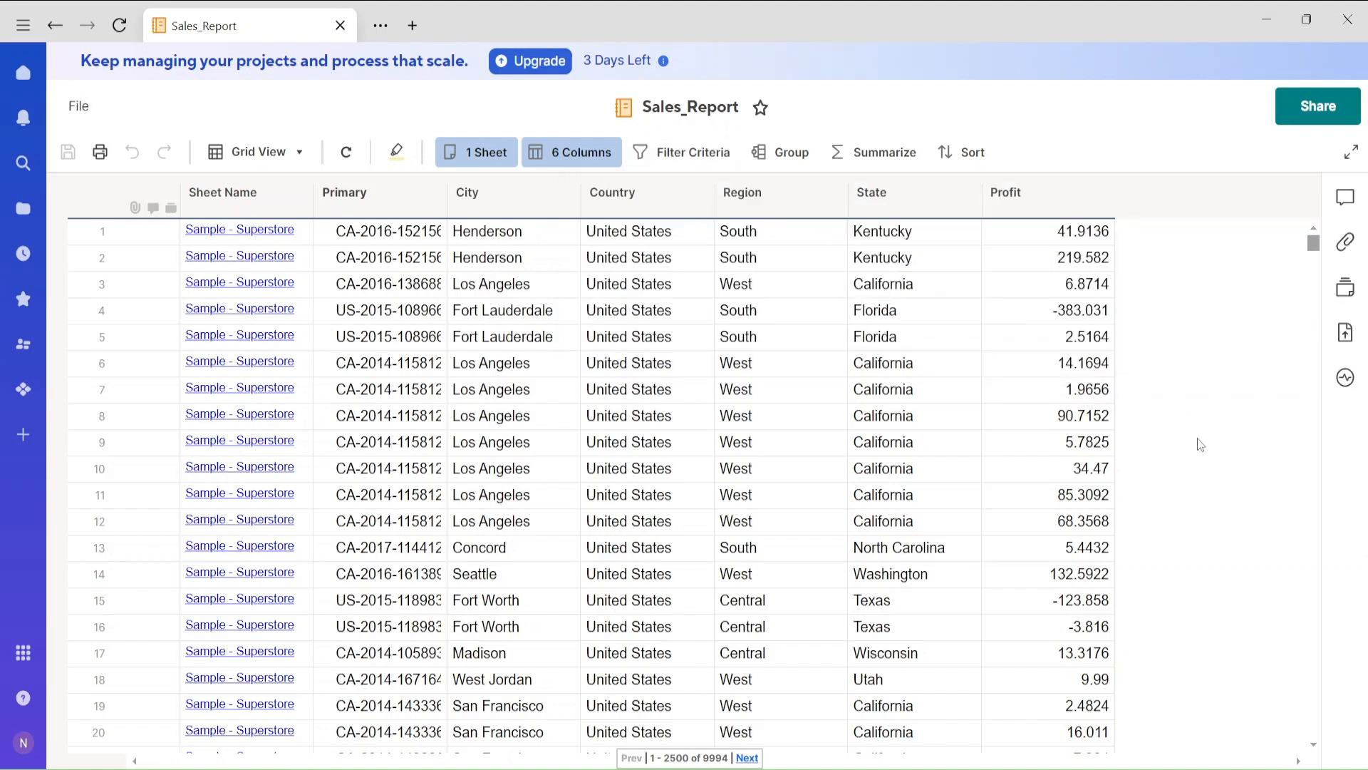
Step: Move the Country column in front of the City column in the report
click(407, 195)
click(520, 198)
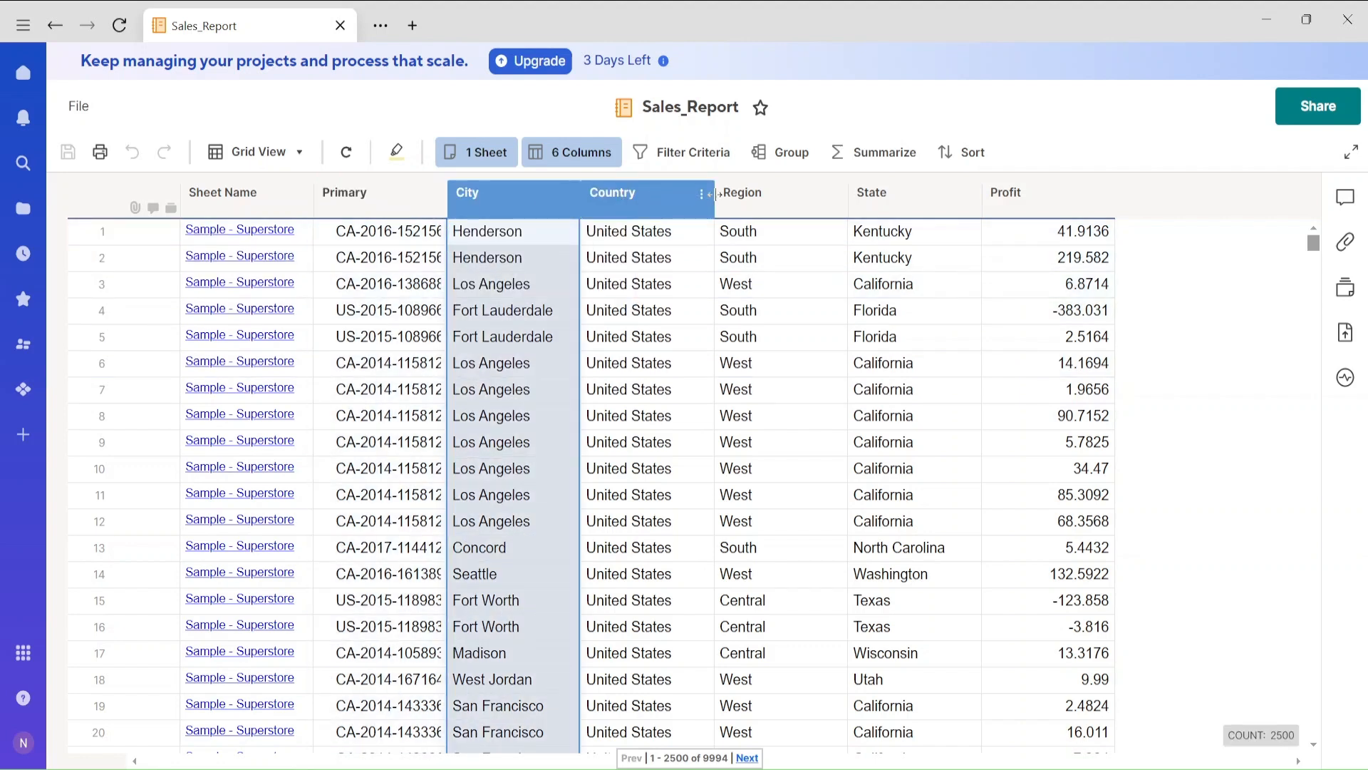
click(642, 203)
drag(643, 207, 496, 207)
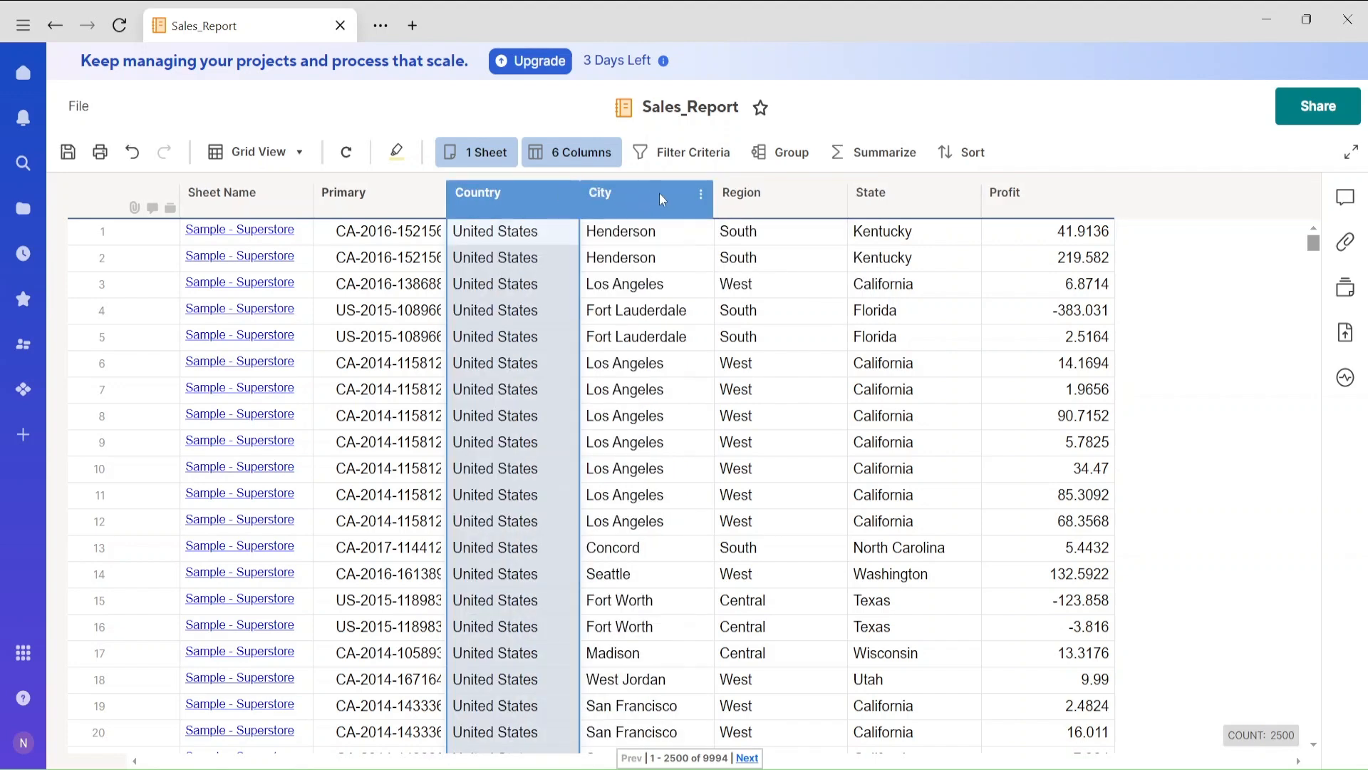
Step: Move the Region column between the Country and City columns in the report
click(899, 195)
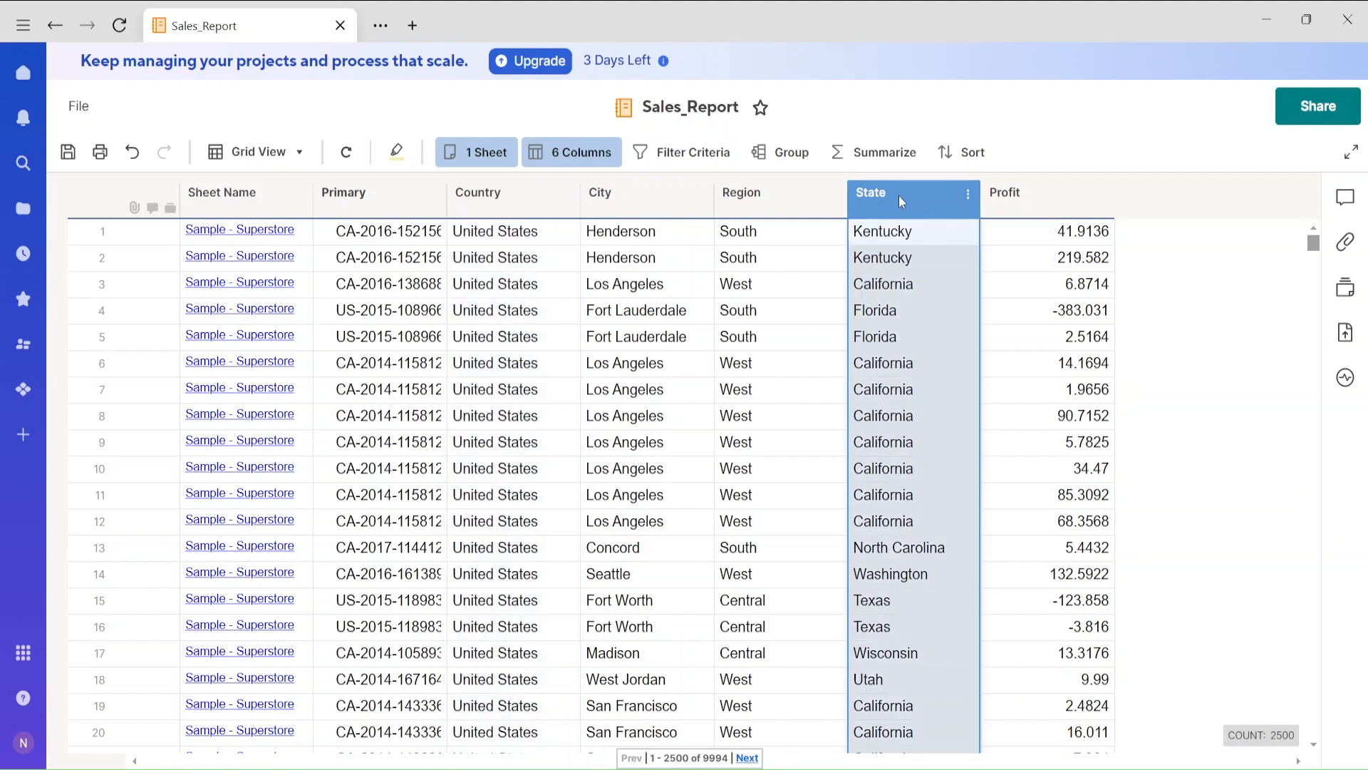
click(746, 204)
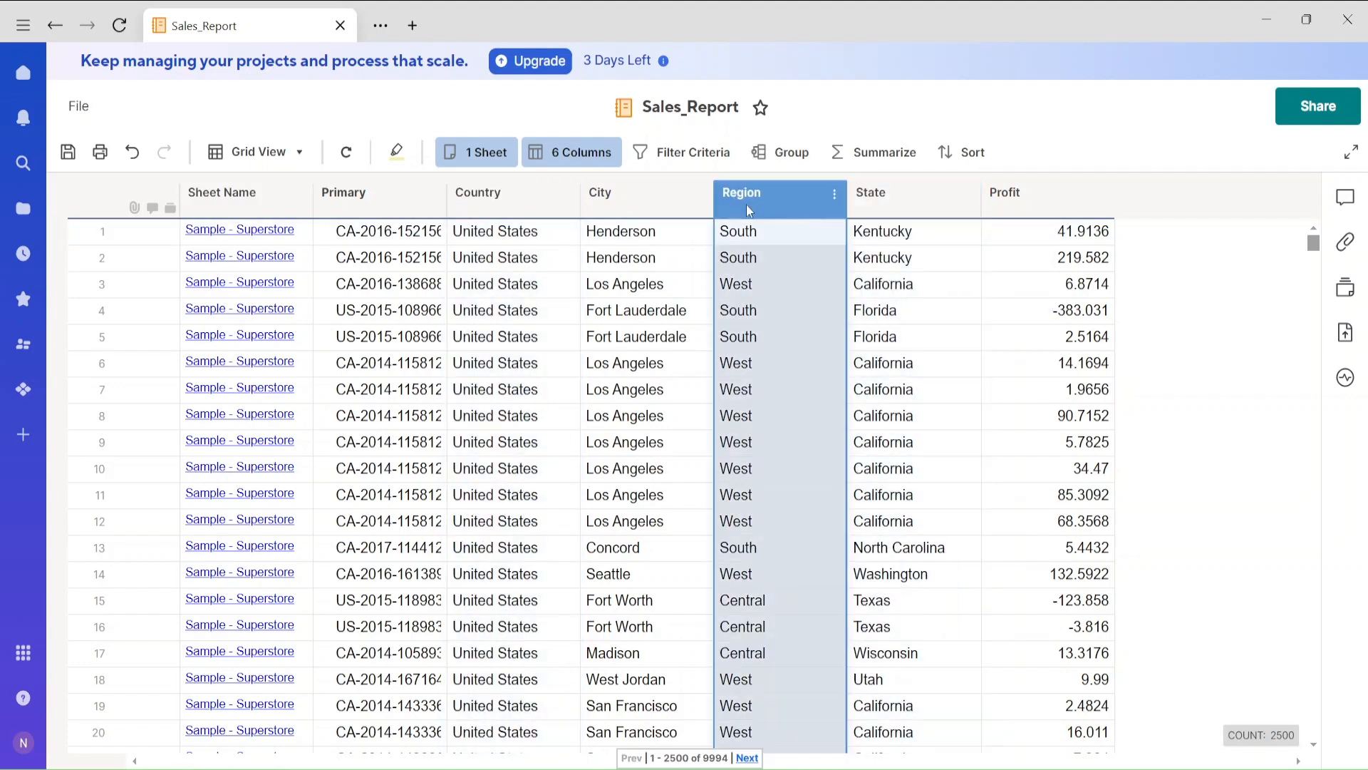
drag(746, 203, 623, 208)
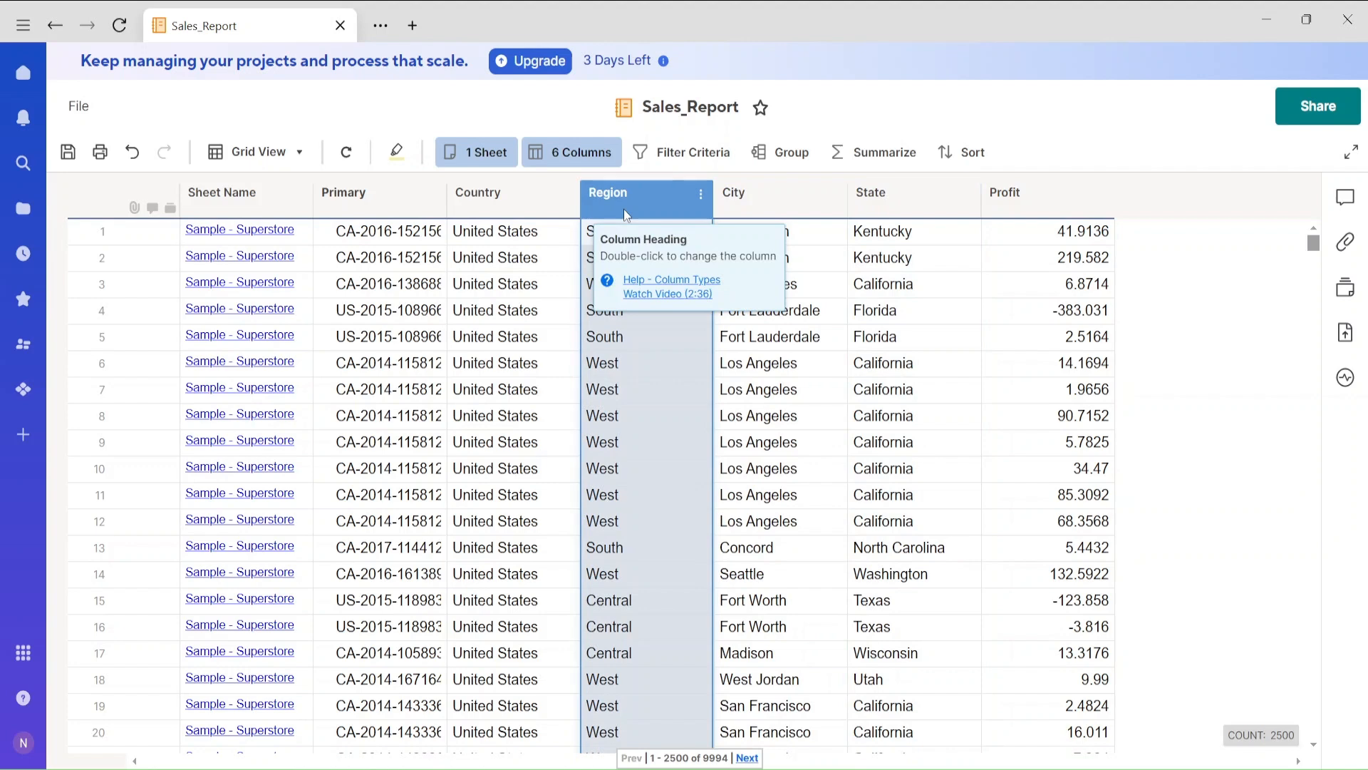
Step: Move the State column between the Region and City columns in the report
click(865, 195)
drag(865, 195, 785, 204)
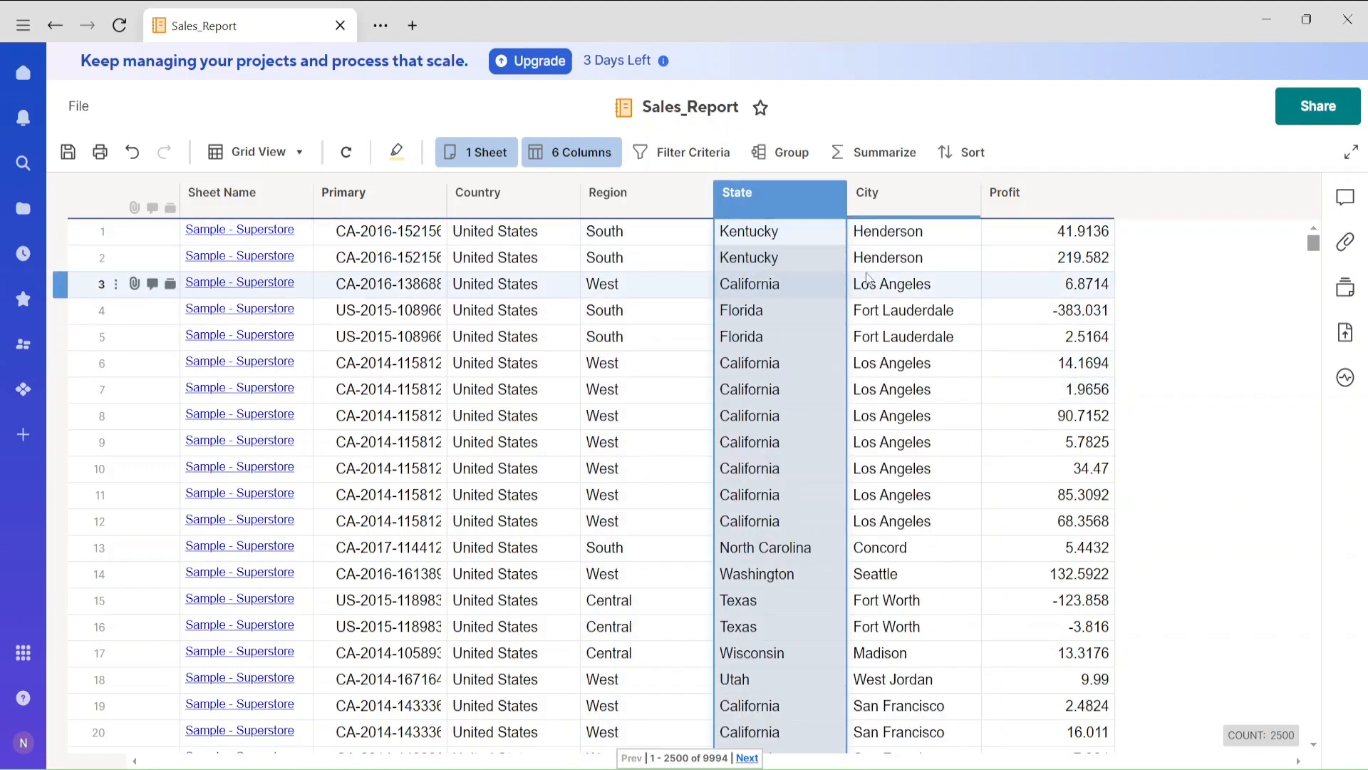
click(1182, 261)
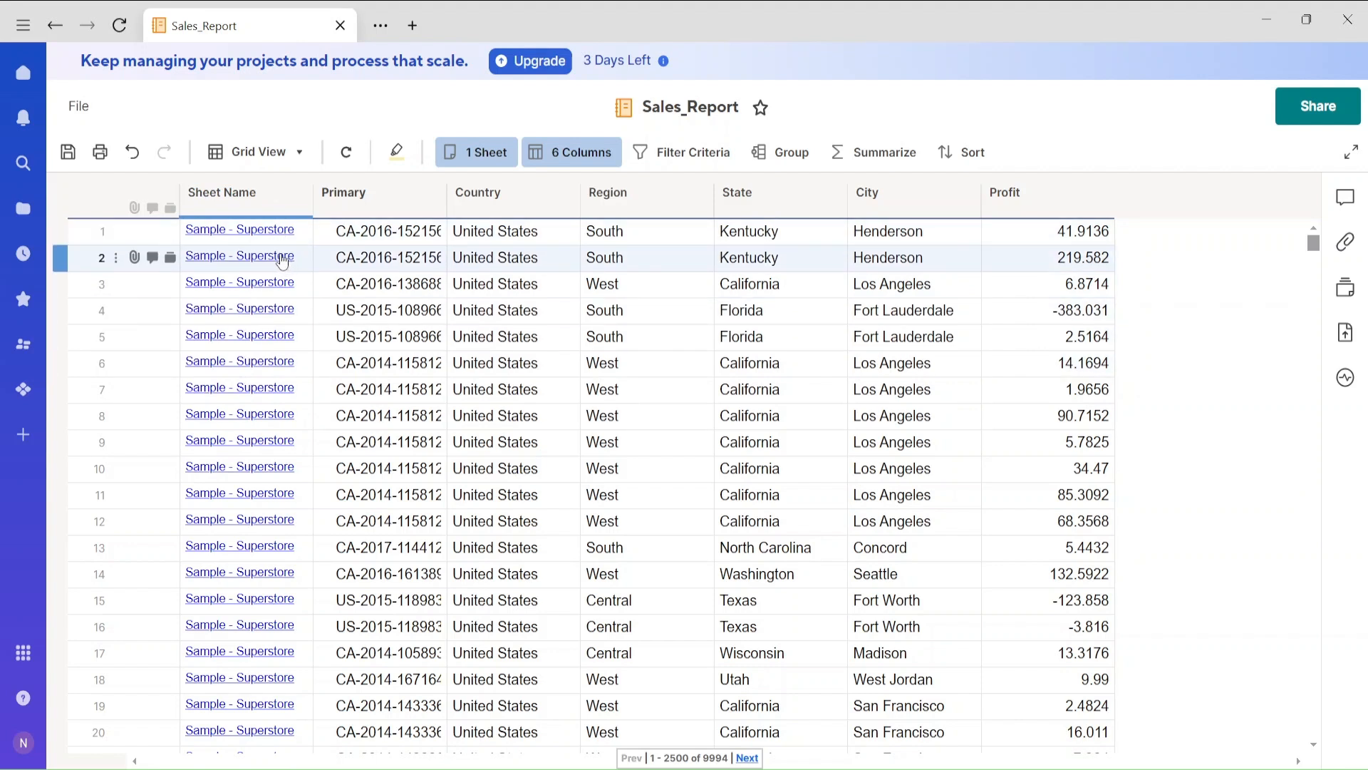
Step: Hide the Sheet Name and Primary columns in the report and save it
click(291, 240)
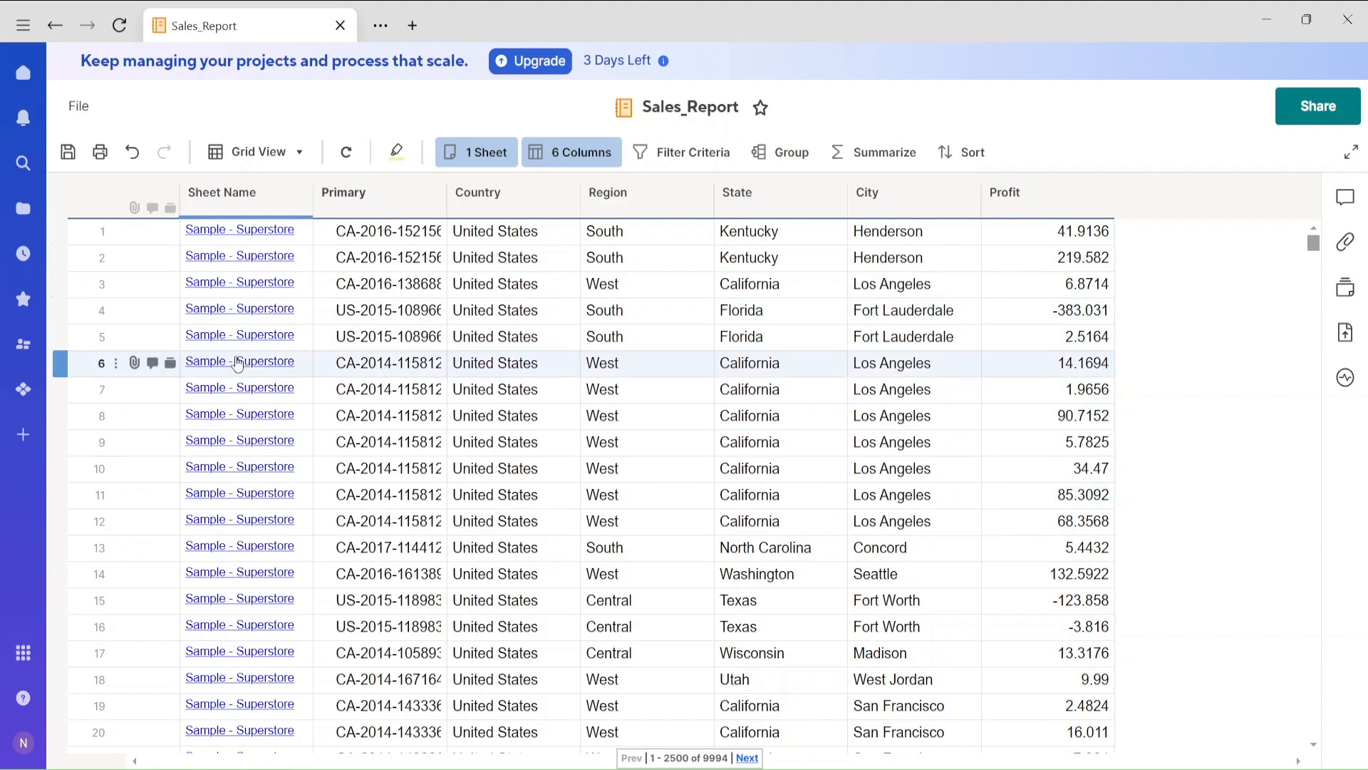
click(240, 207)
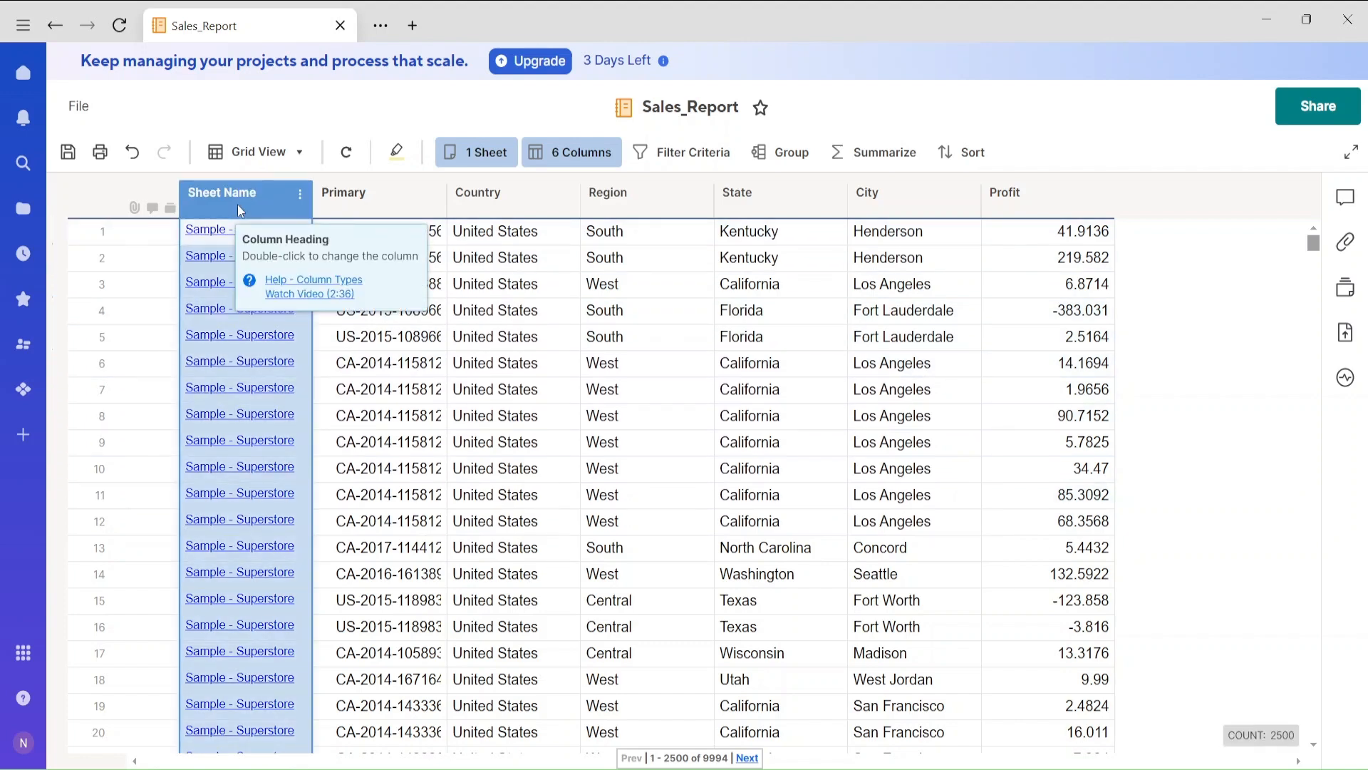
right_click(240, 210)
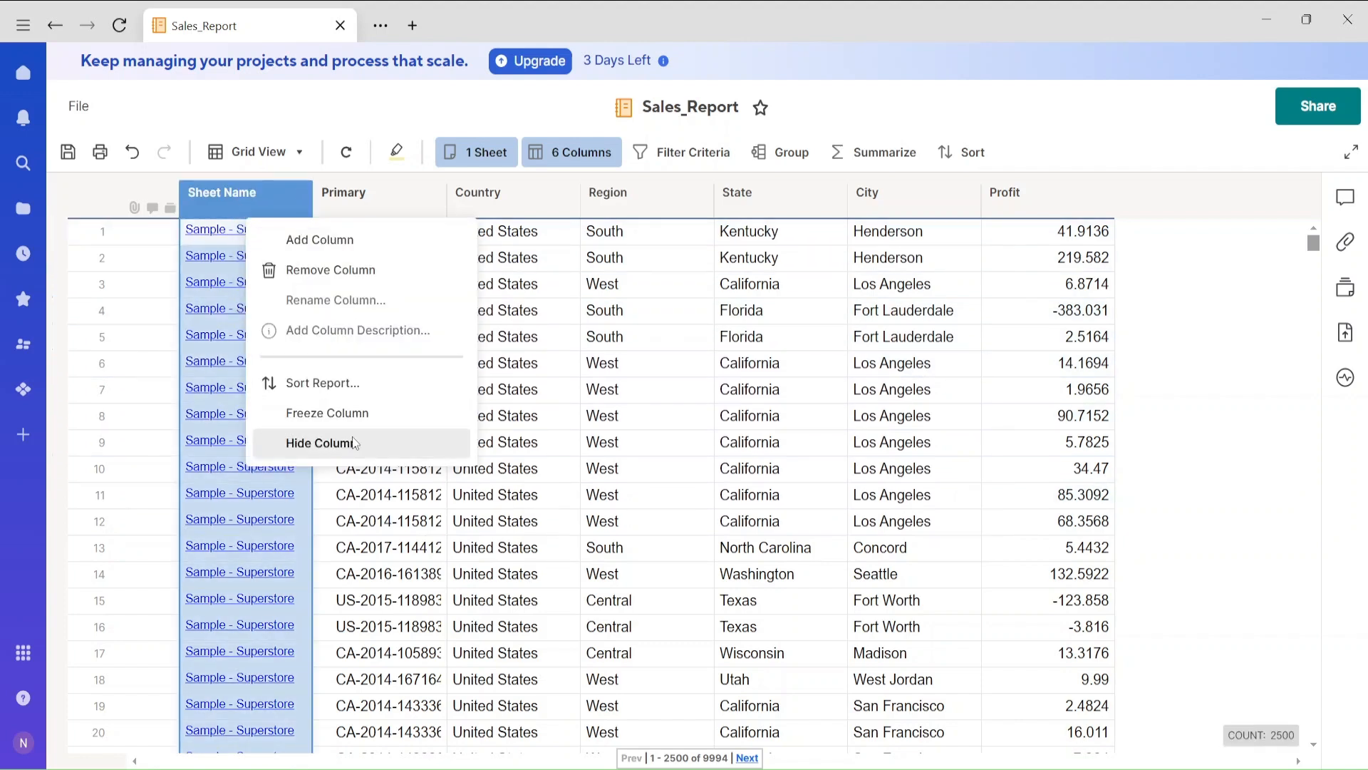
click(320, 443)
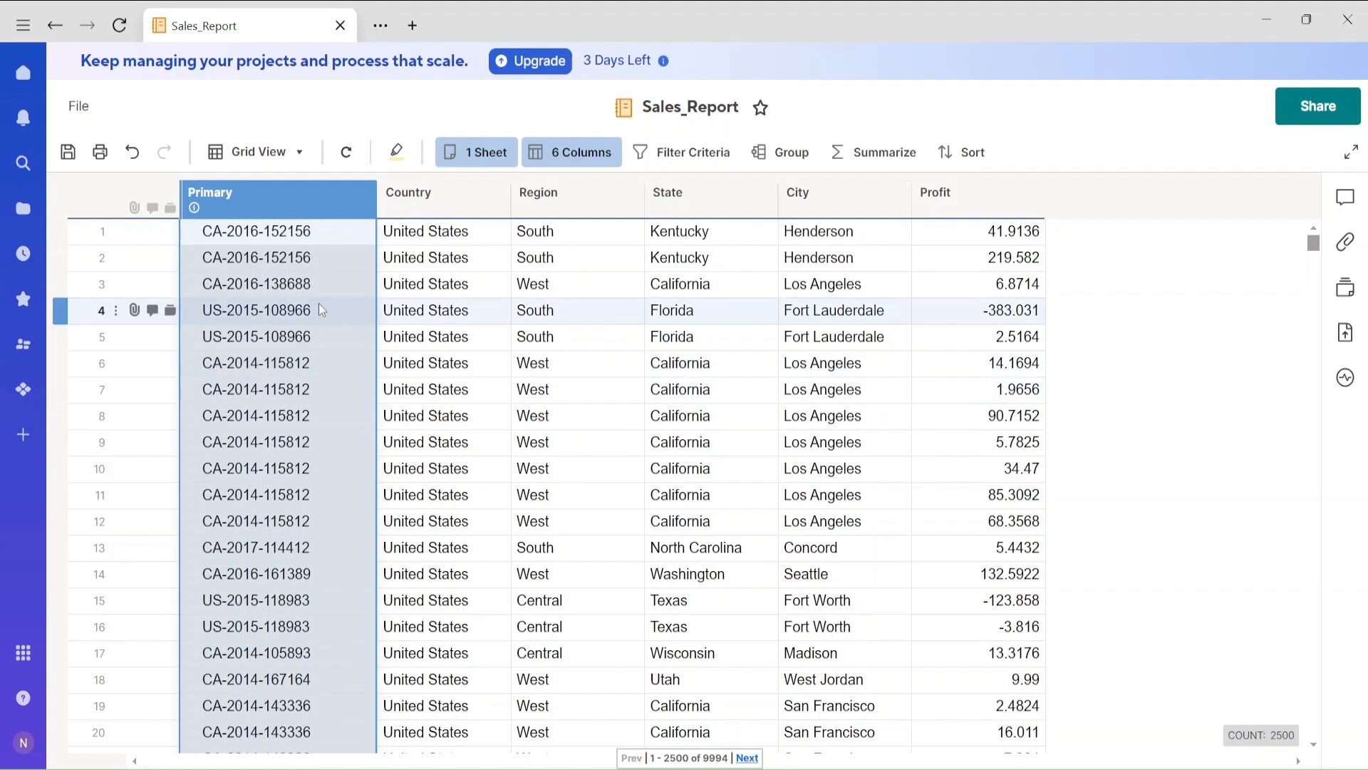
right_click(275, 199)
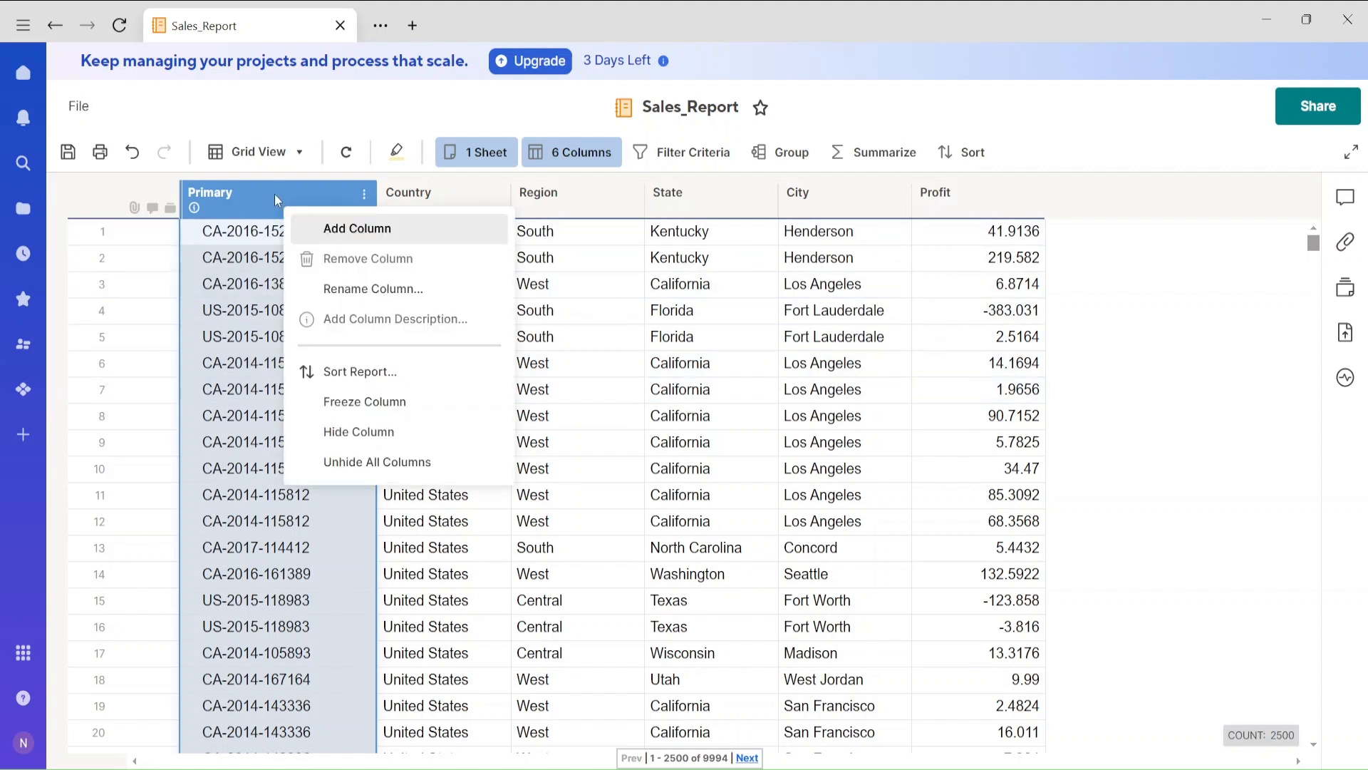
click(376, 431)
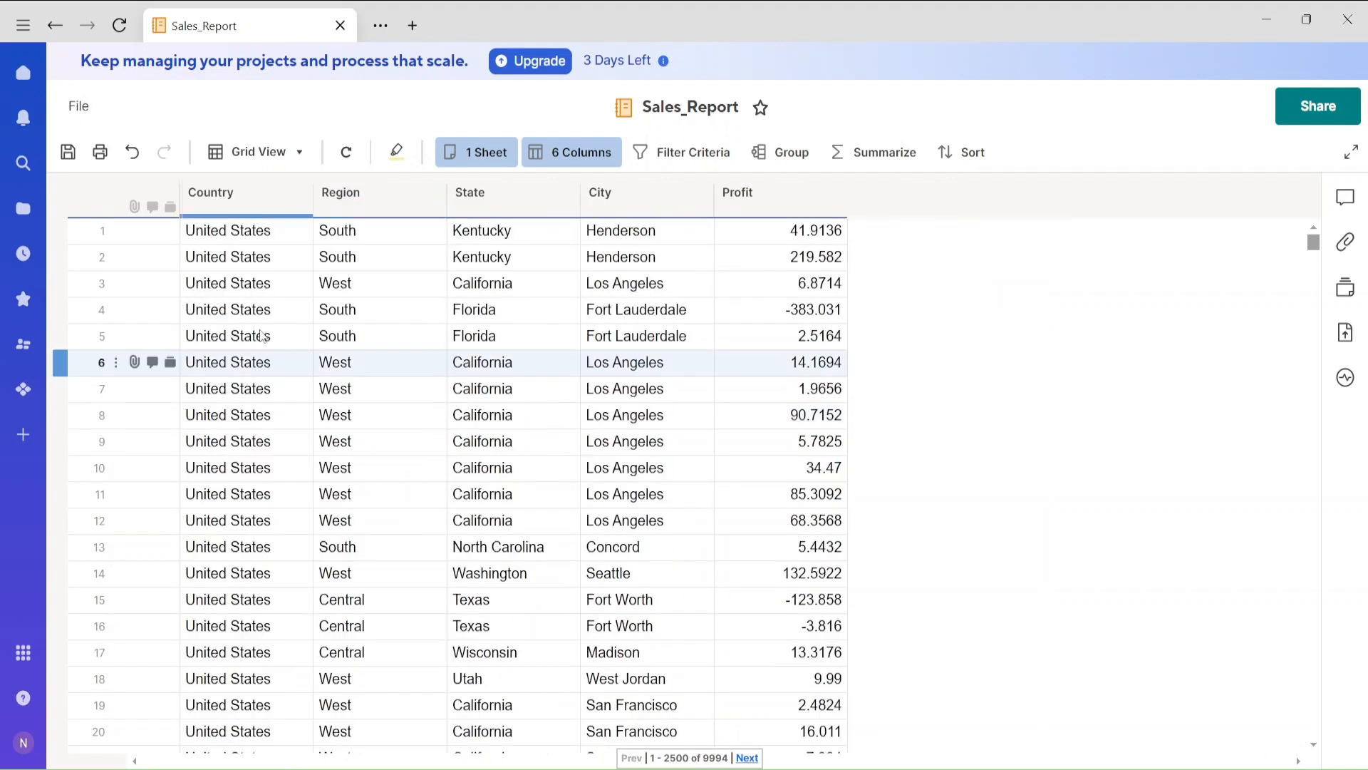
click(67, 151)
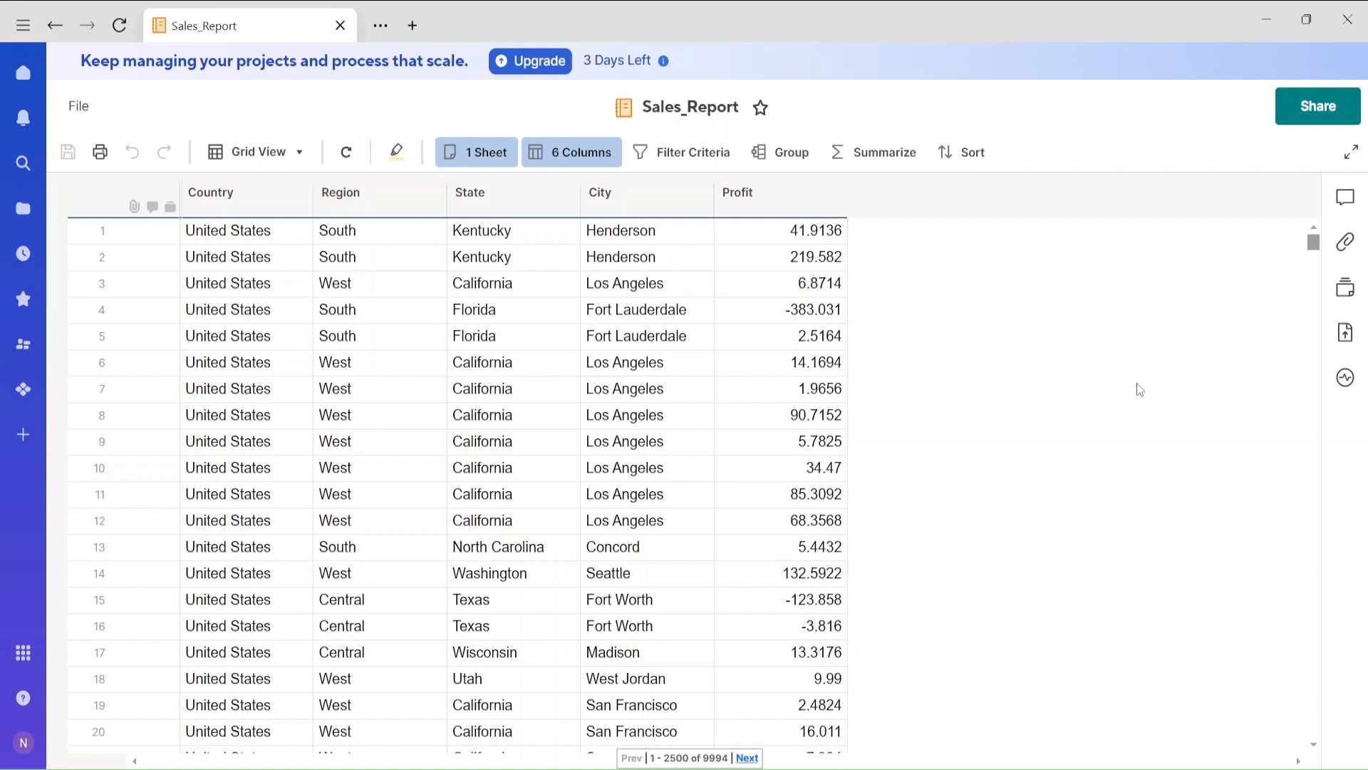
click(238, 199)
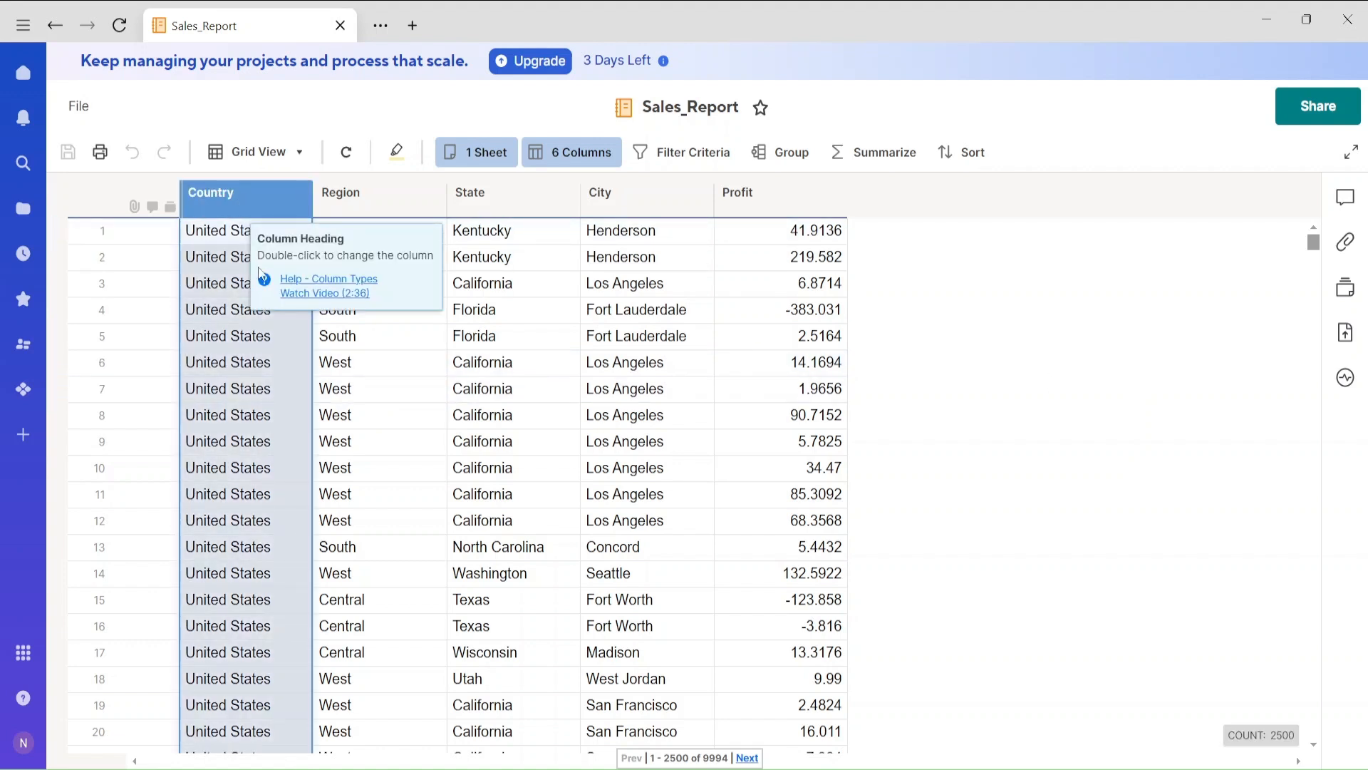
right_click(228, 211)
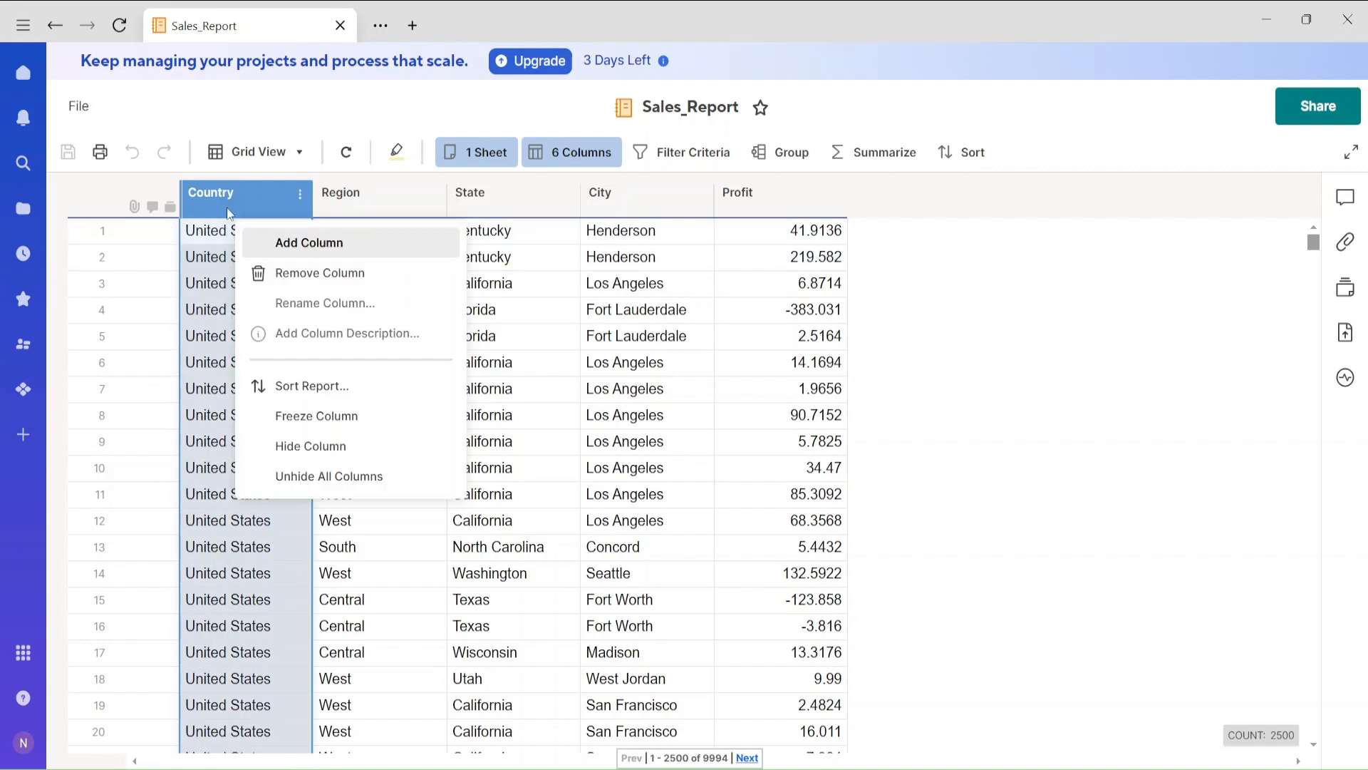
click(229, 214)
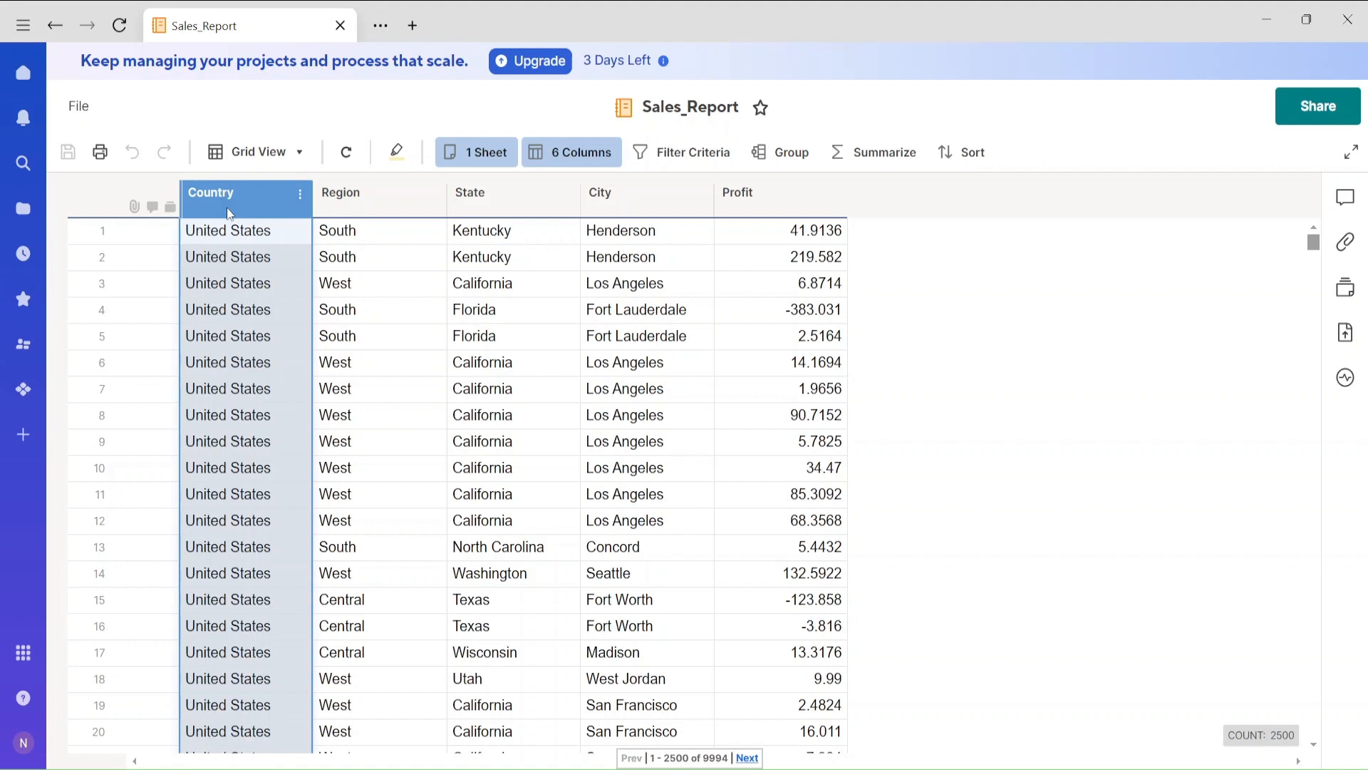
Step: Set up a report filter condition where Country contains "United States"
click(727, 155)
click(680, 234)
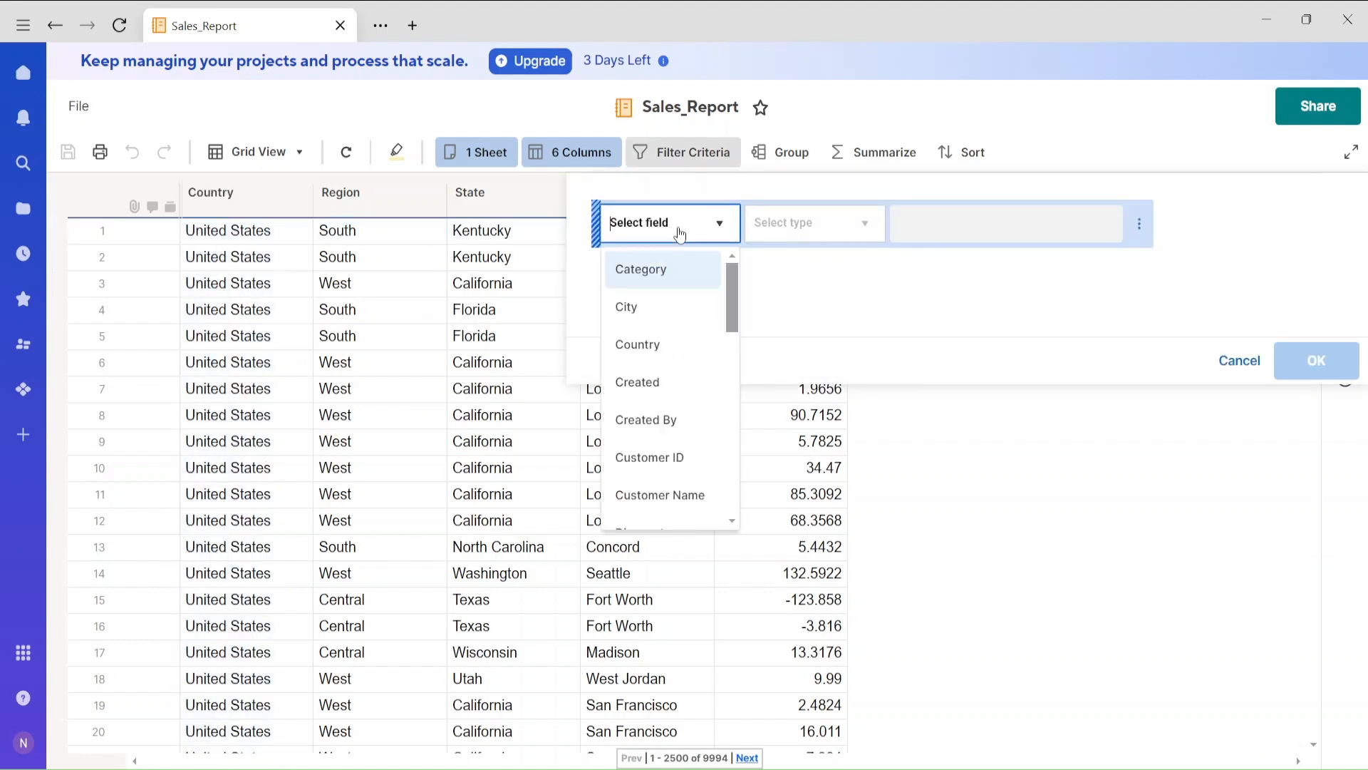
click(688, 355)
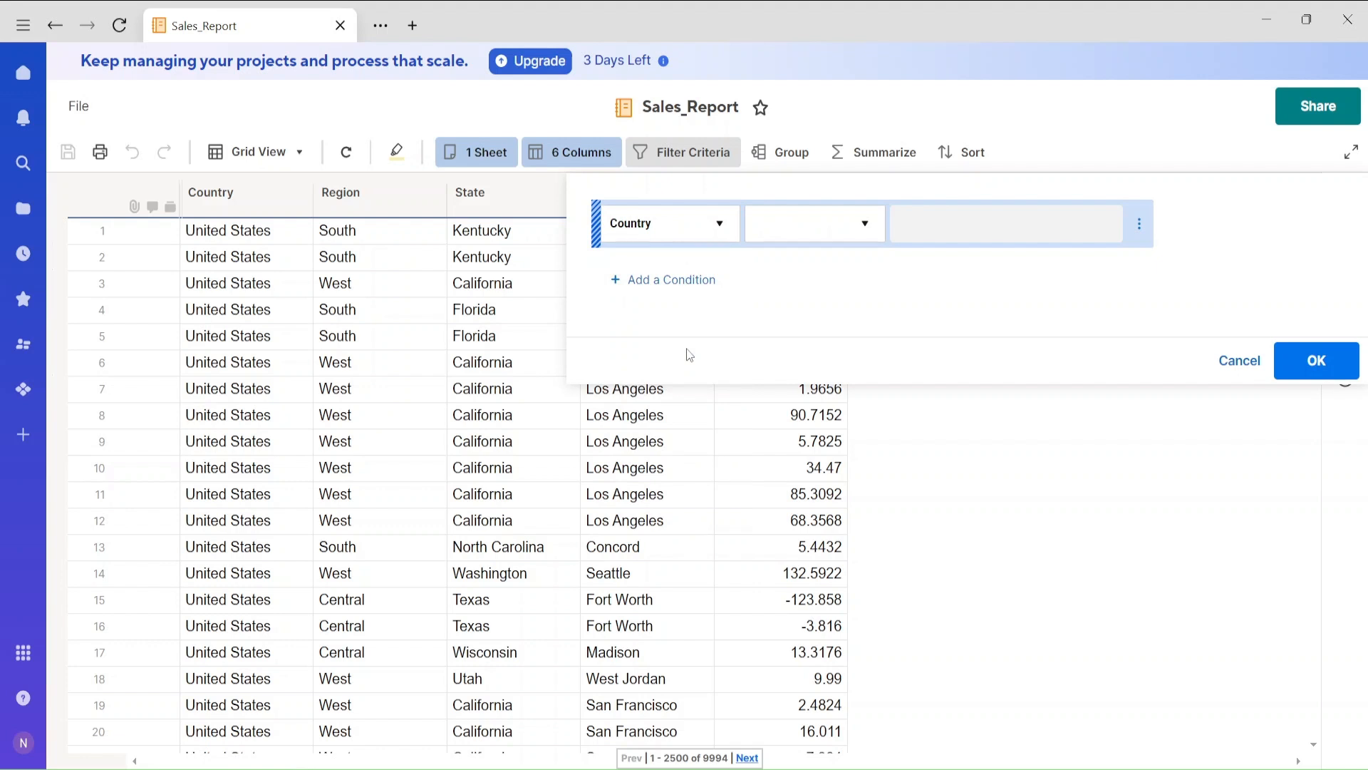
click(807, 237)
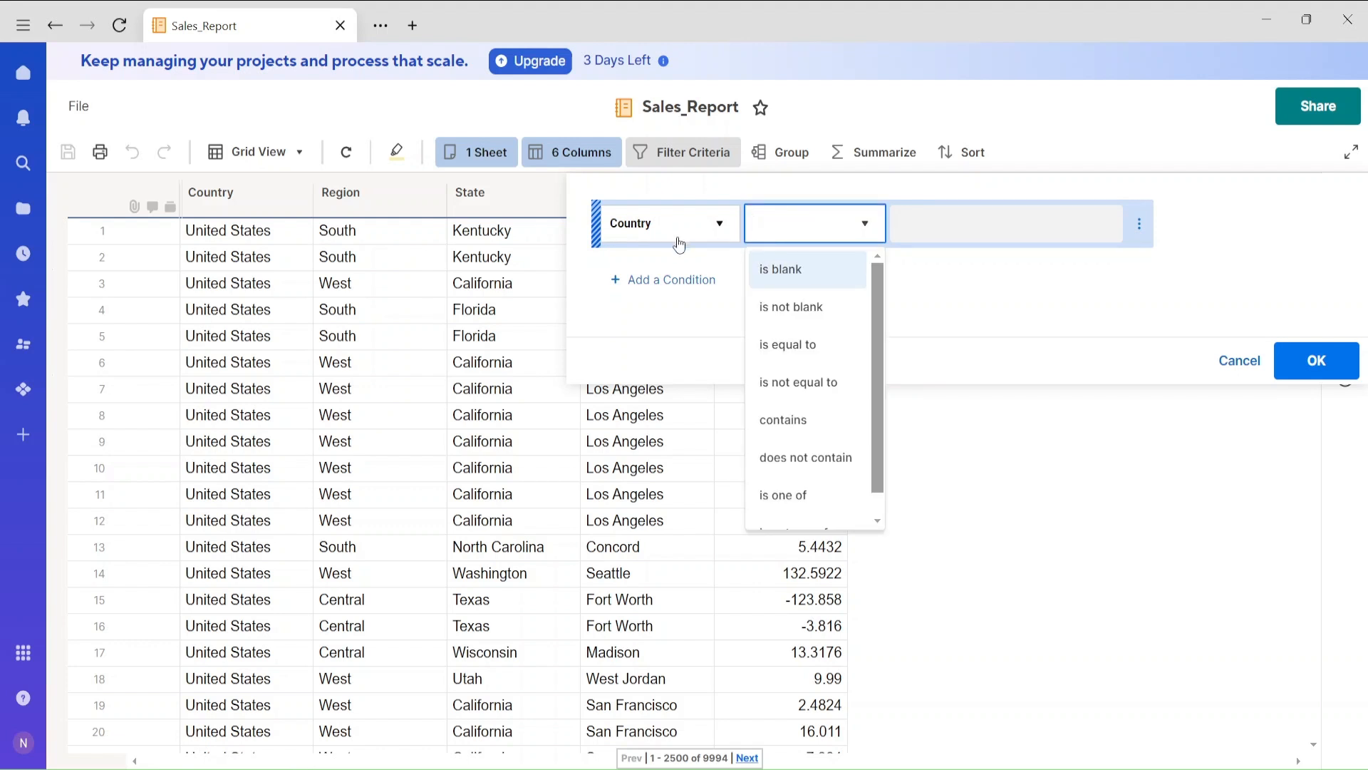
click(797, 427)
click(924, 226)
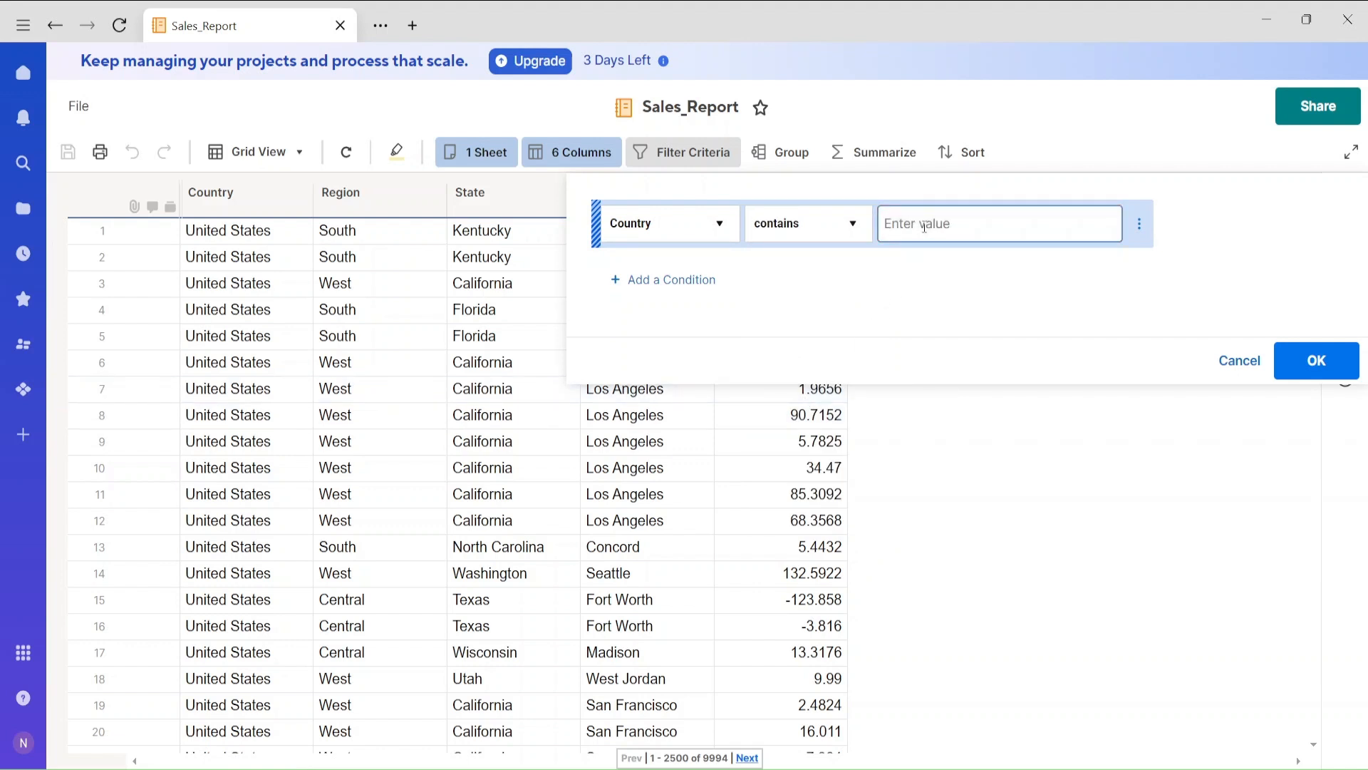
text(United States)
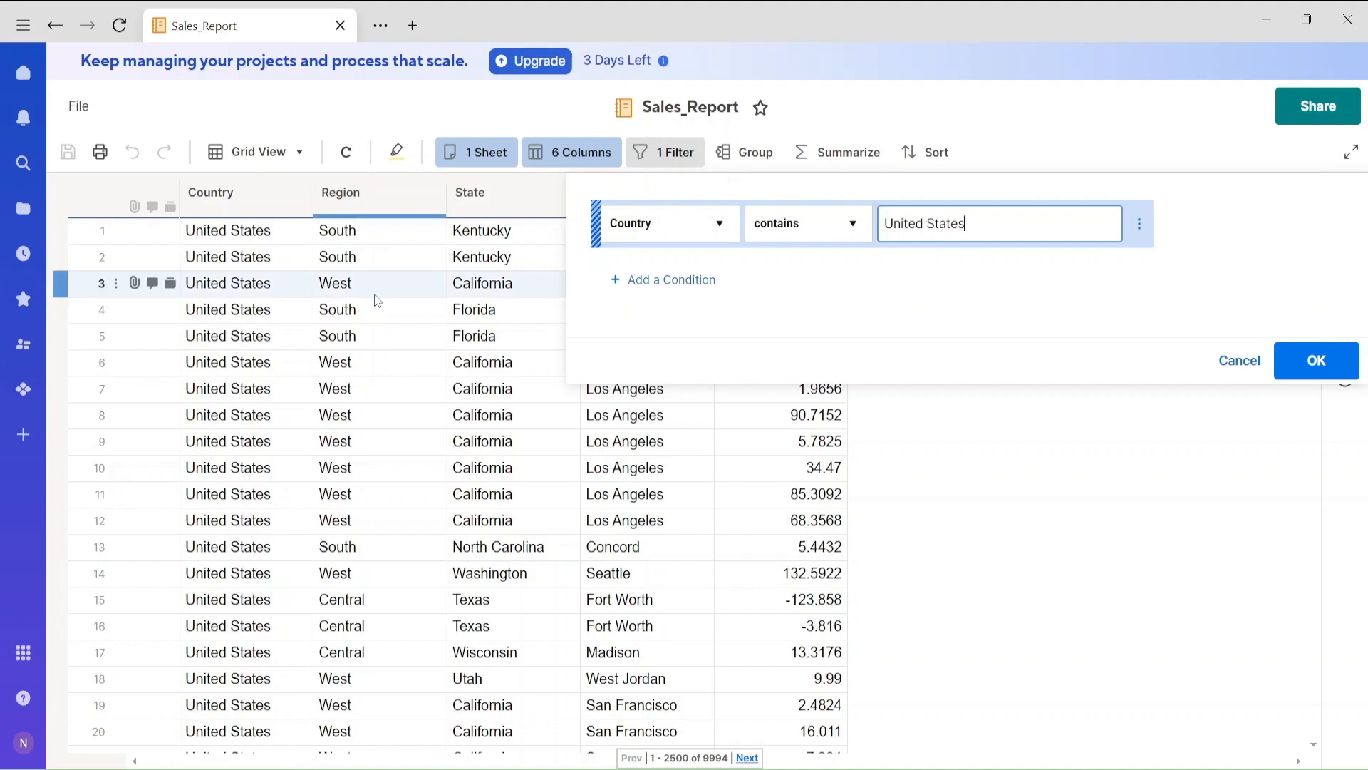
Step: Change the Country filter condition to does not contain "United States" and apply it
click(777, 234)
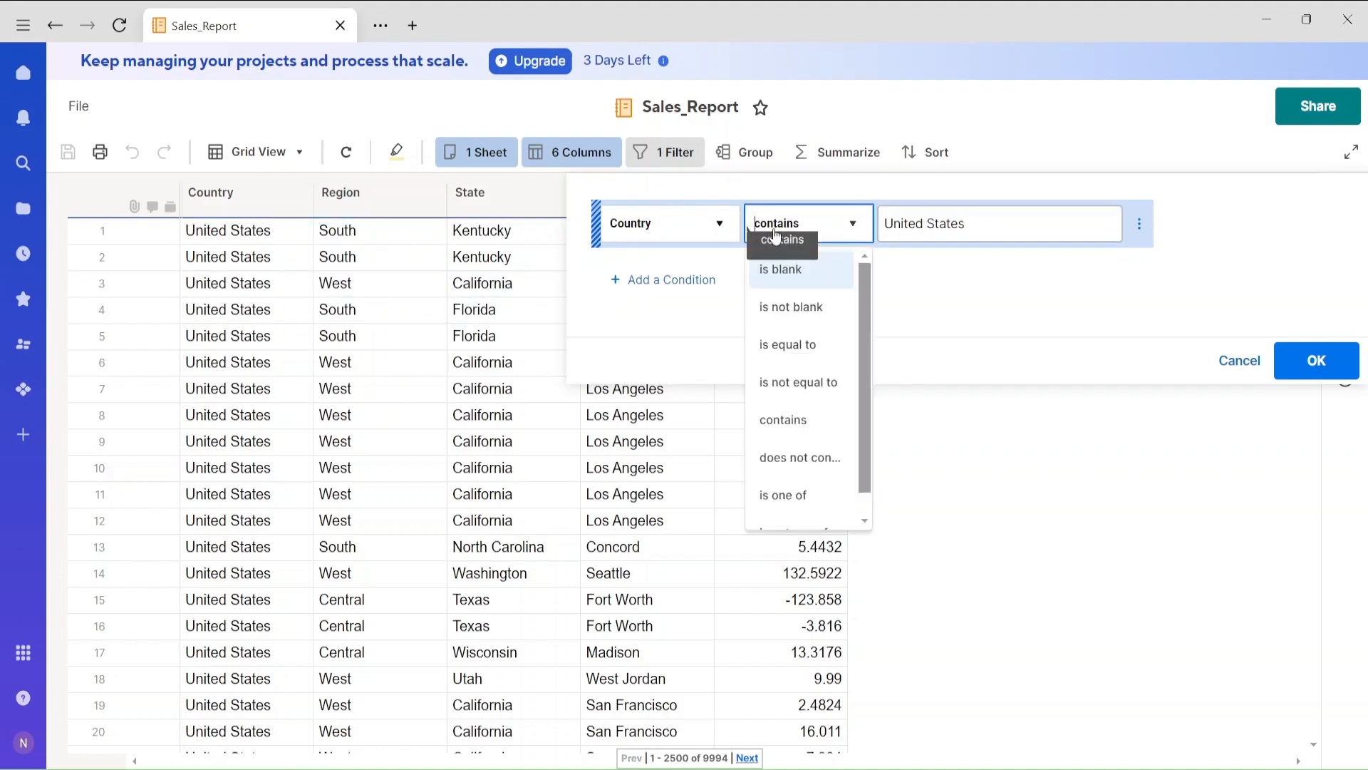
click(815, 466)
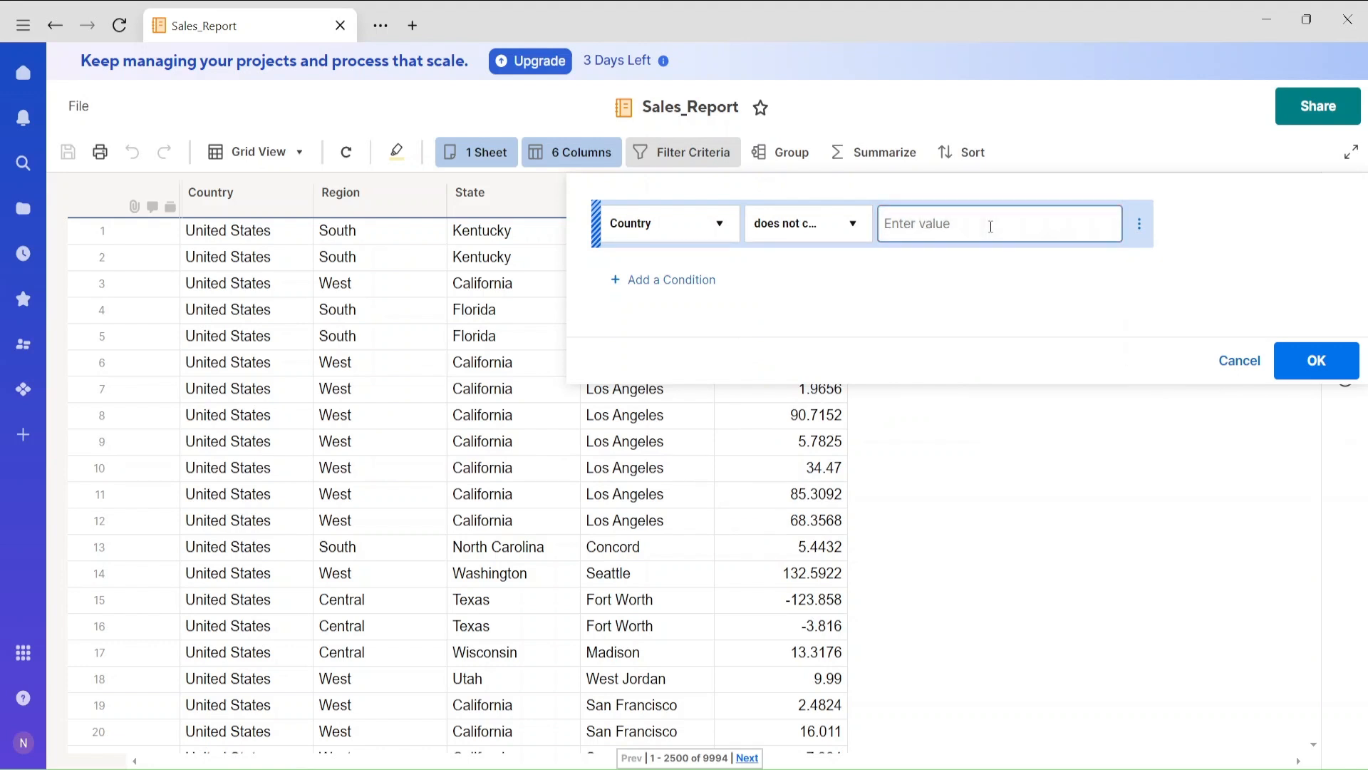
text(United )
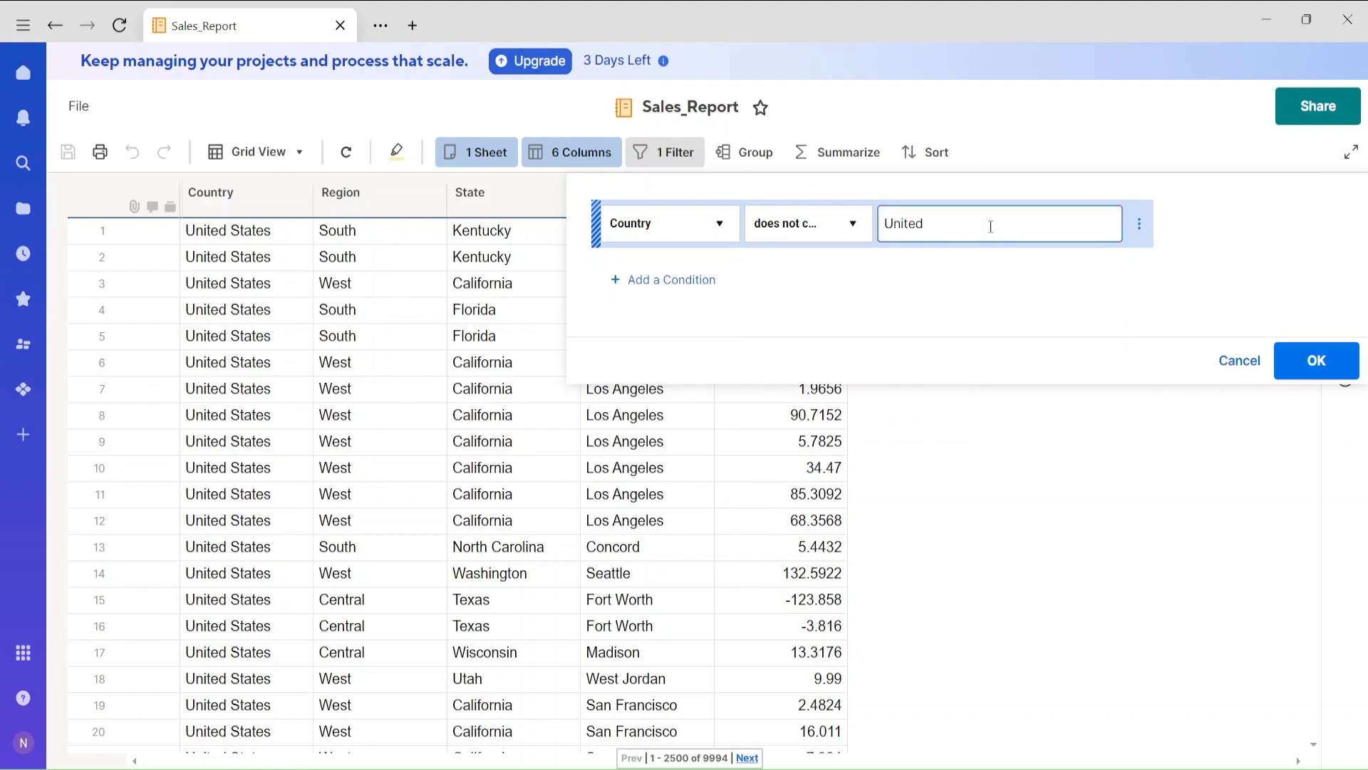
text(States)
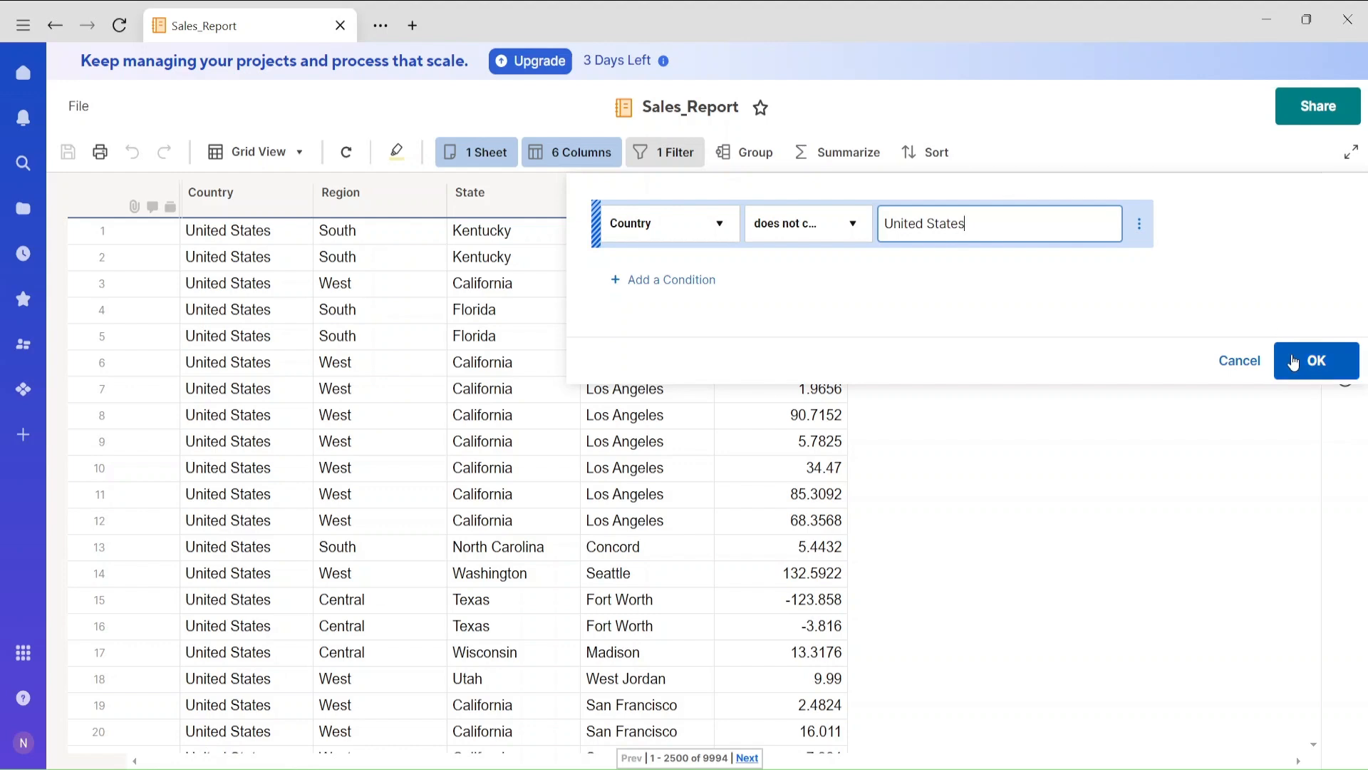
click(1293, 362)
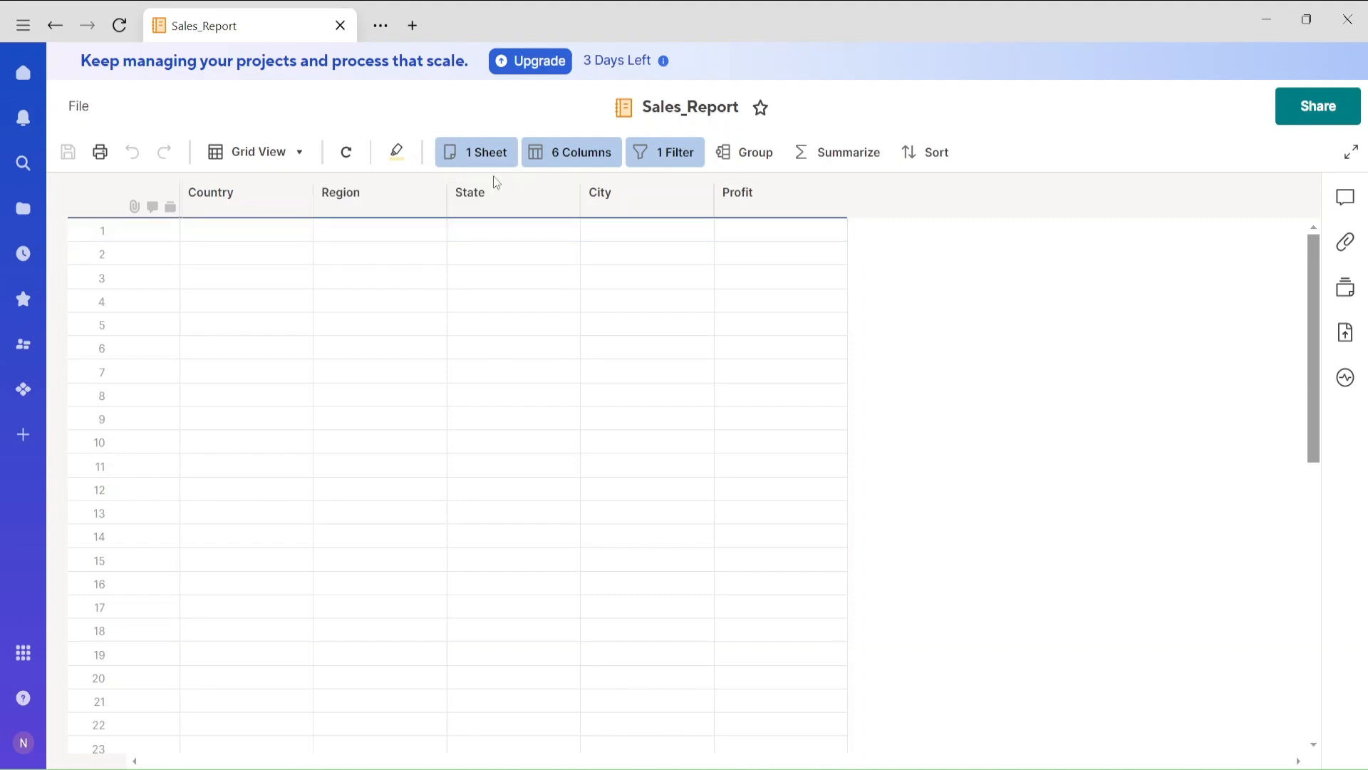
Step: Delete the Country condition from the report's filter criteria and apply the change
click(686, 159)
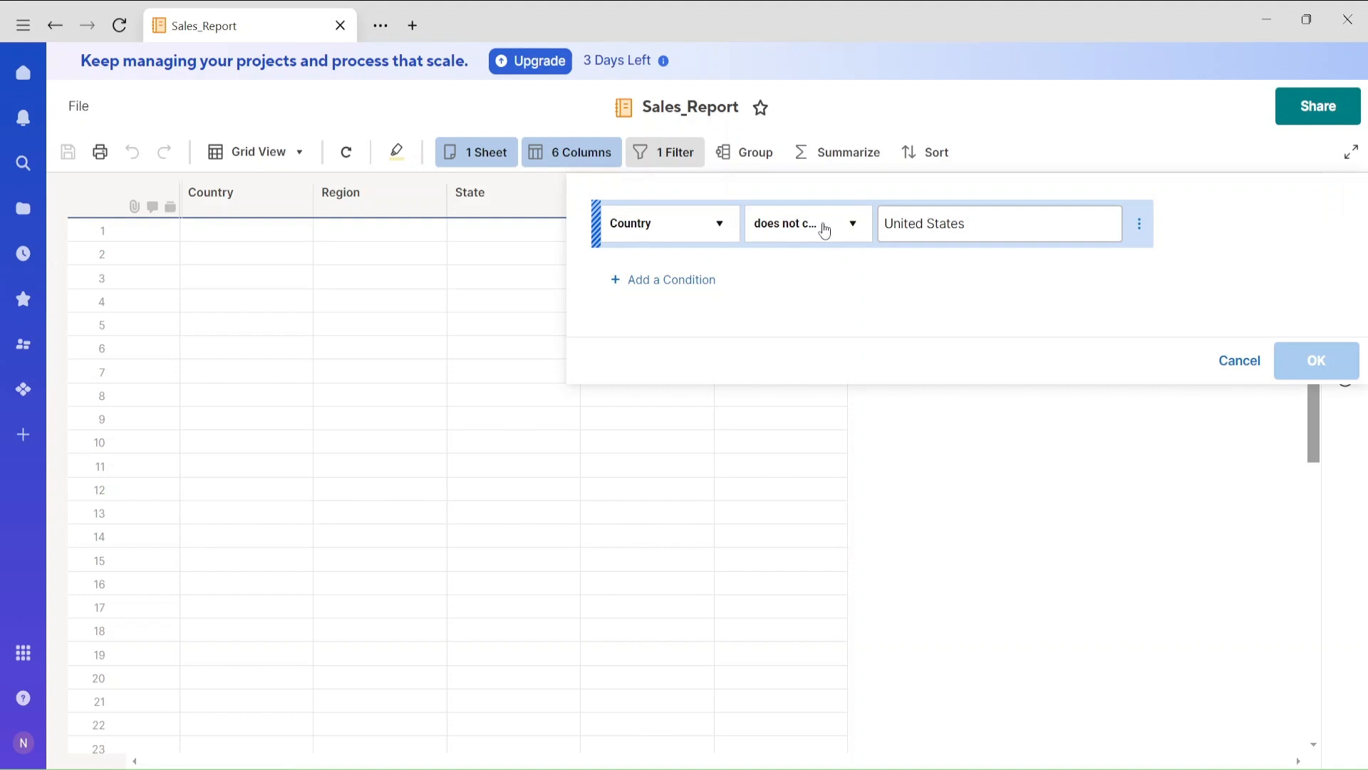
click(1150, 227)
click(1177, 226)
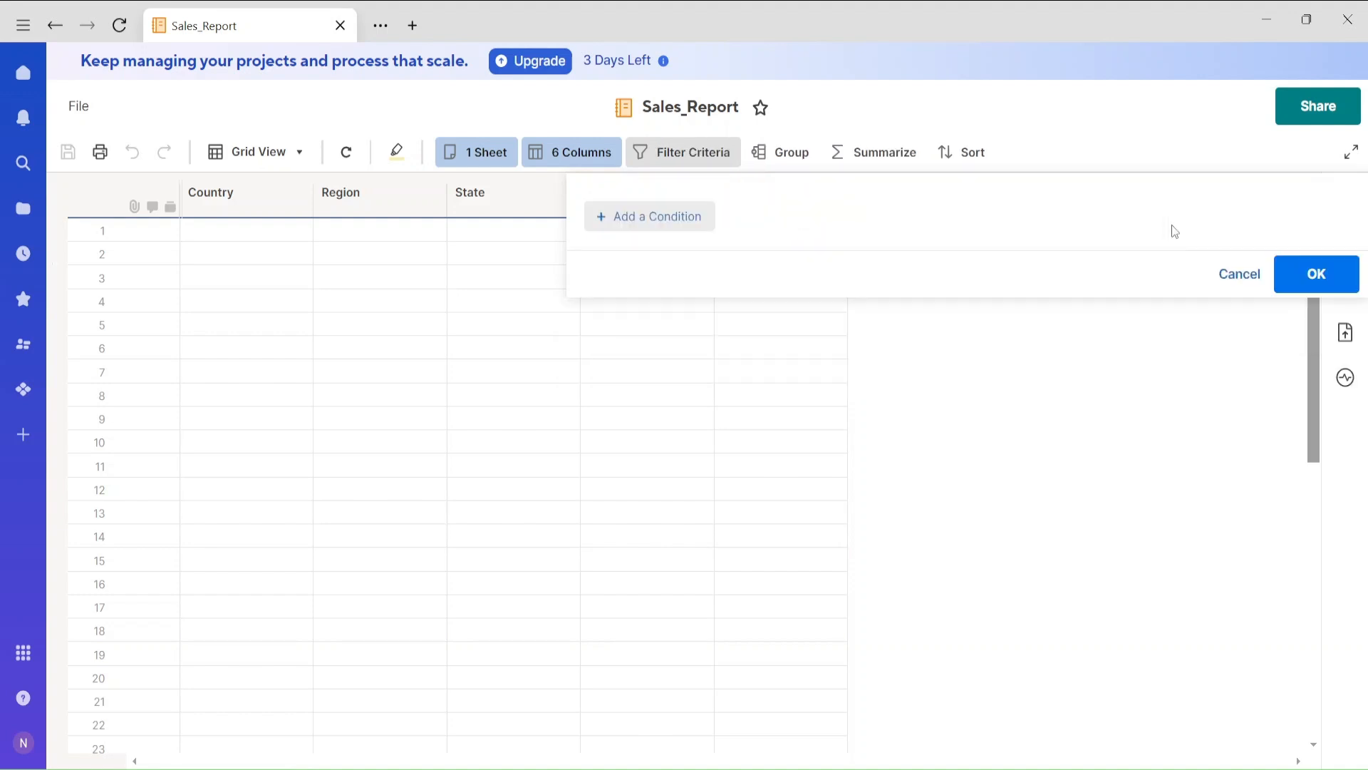
click(1307, 278)
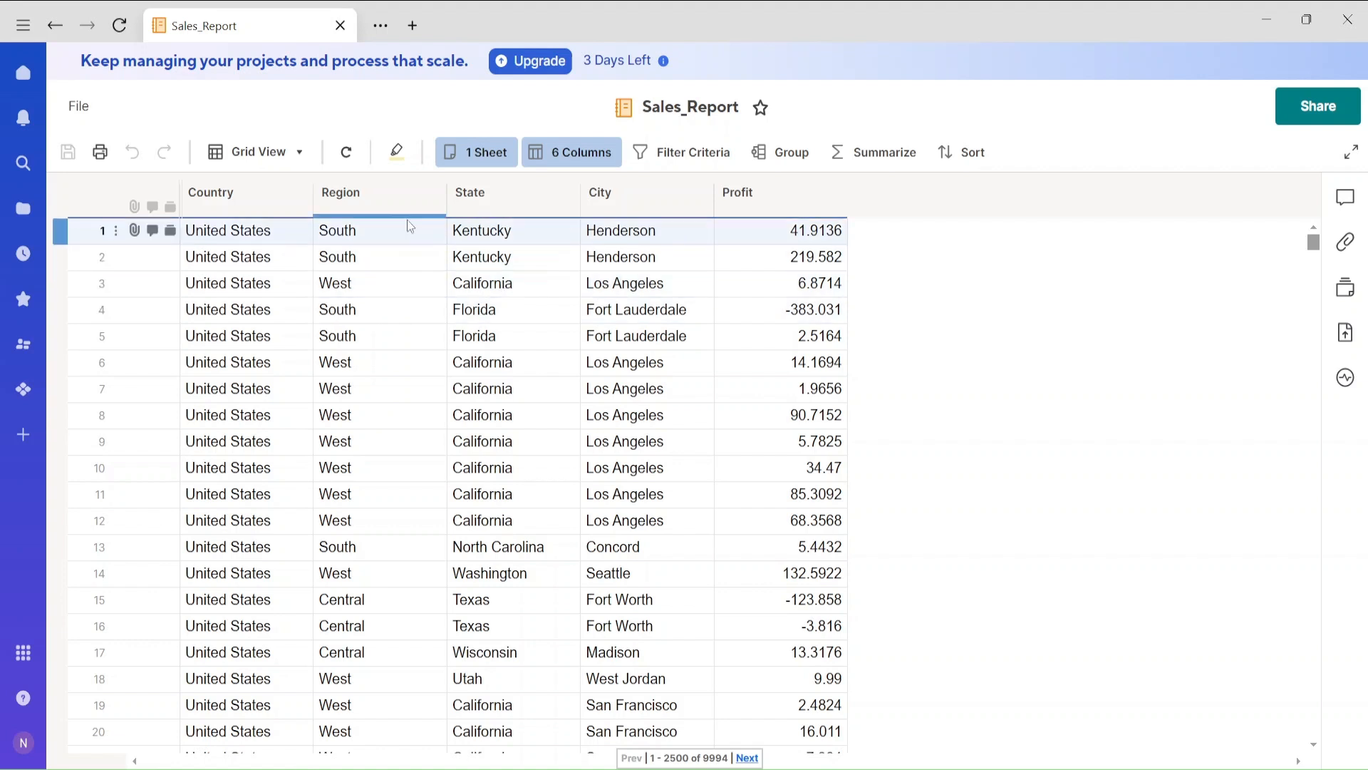
Step: Filter the report to rows where Region is equal to "West"
click(388, 211)
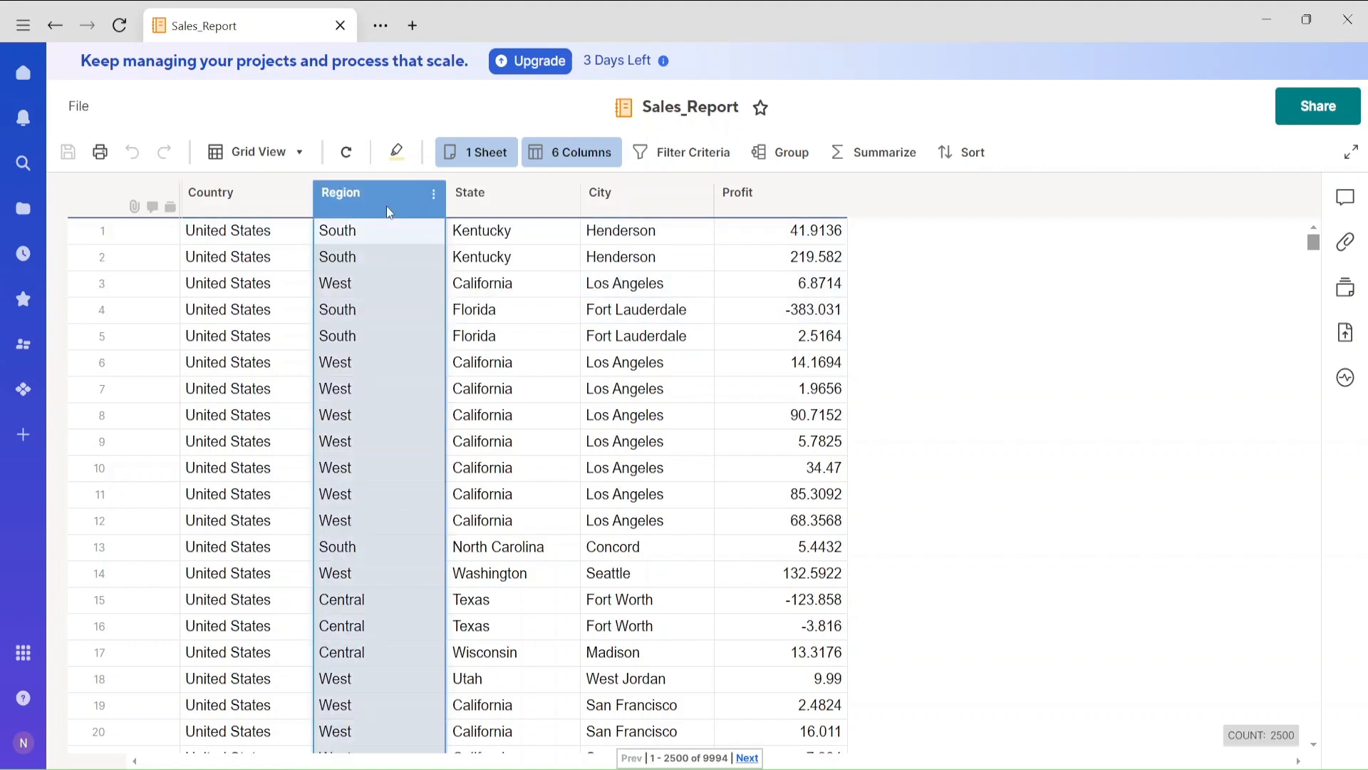
click(708, 157)
click(707, 154)
click(710, 158)
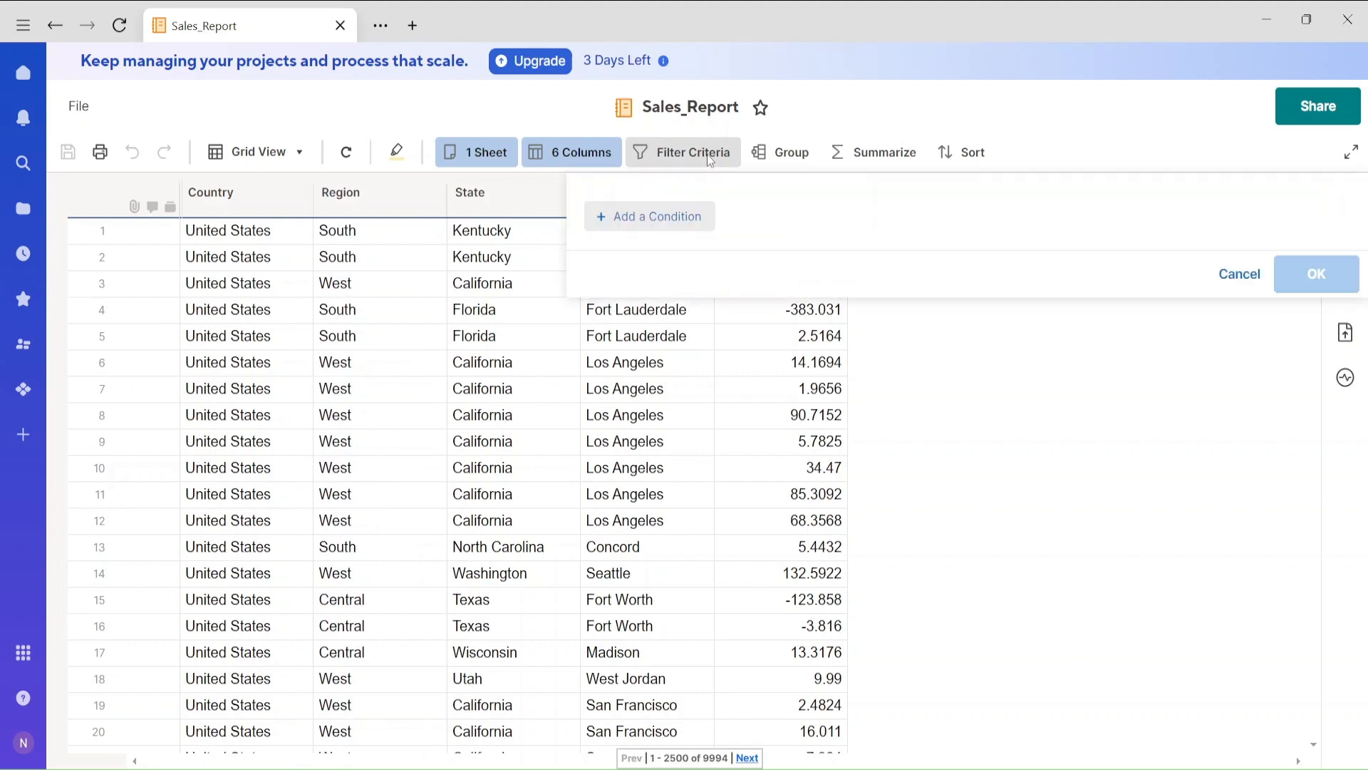
click(686, 214)
click(680, 229)
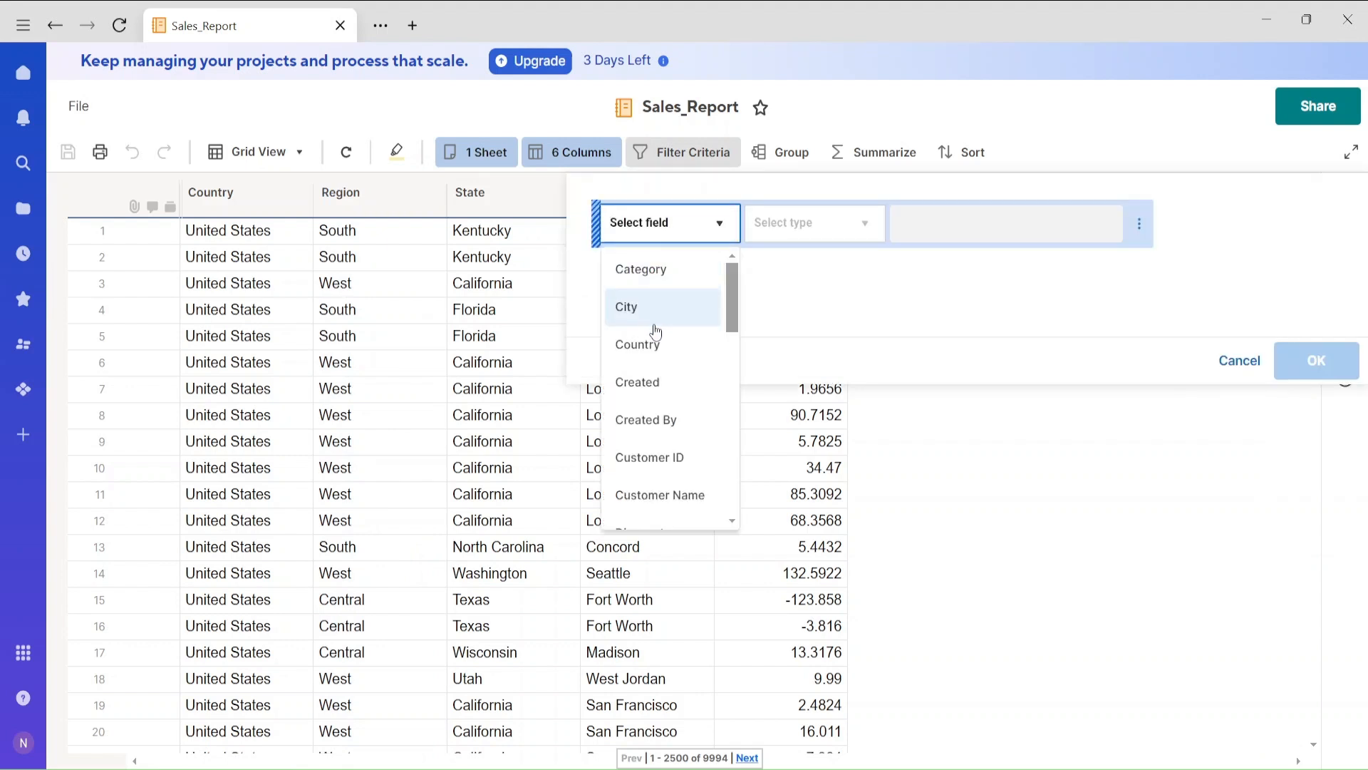
text(re)
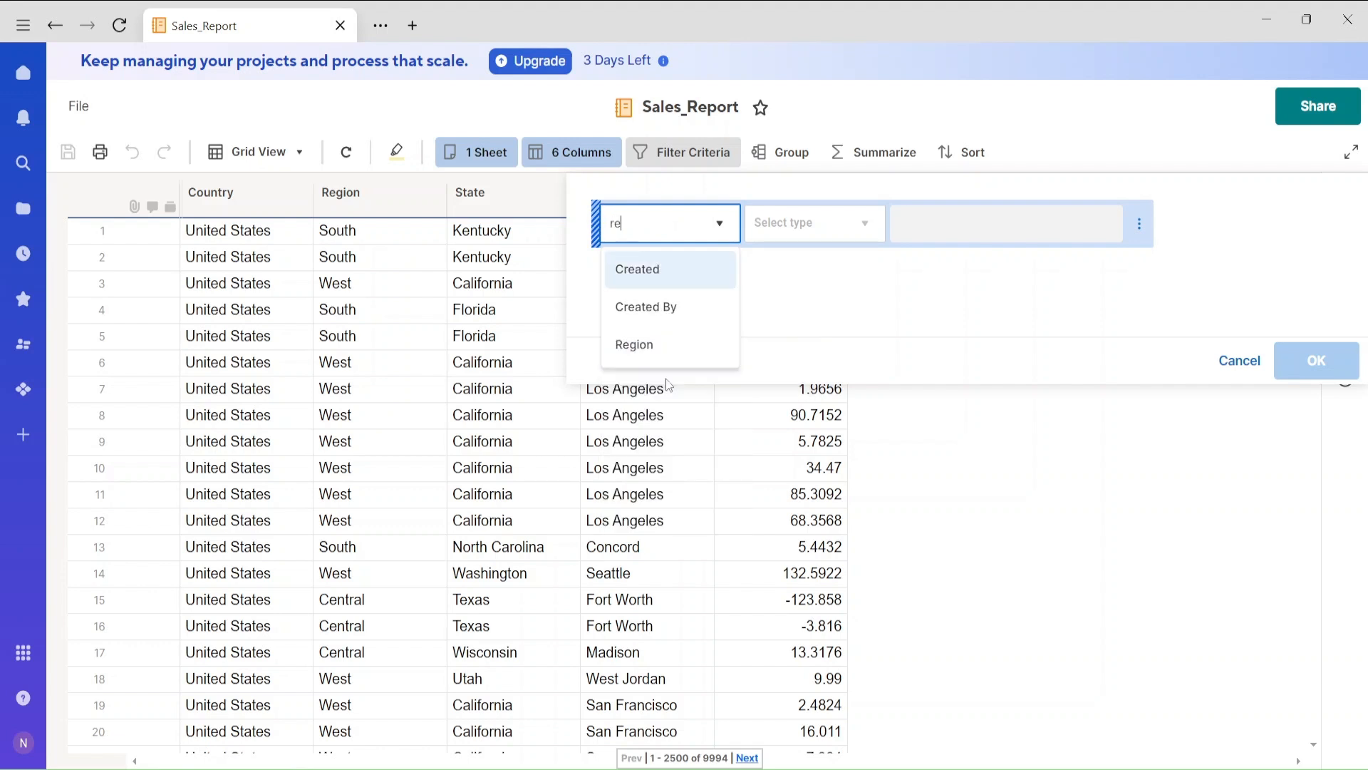
click(636, 343)
click(817, 226)
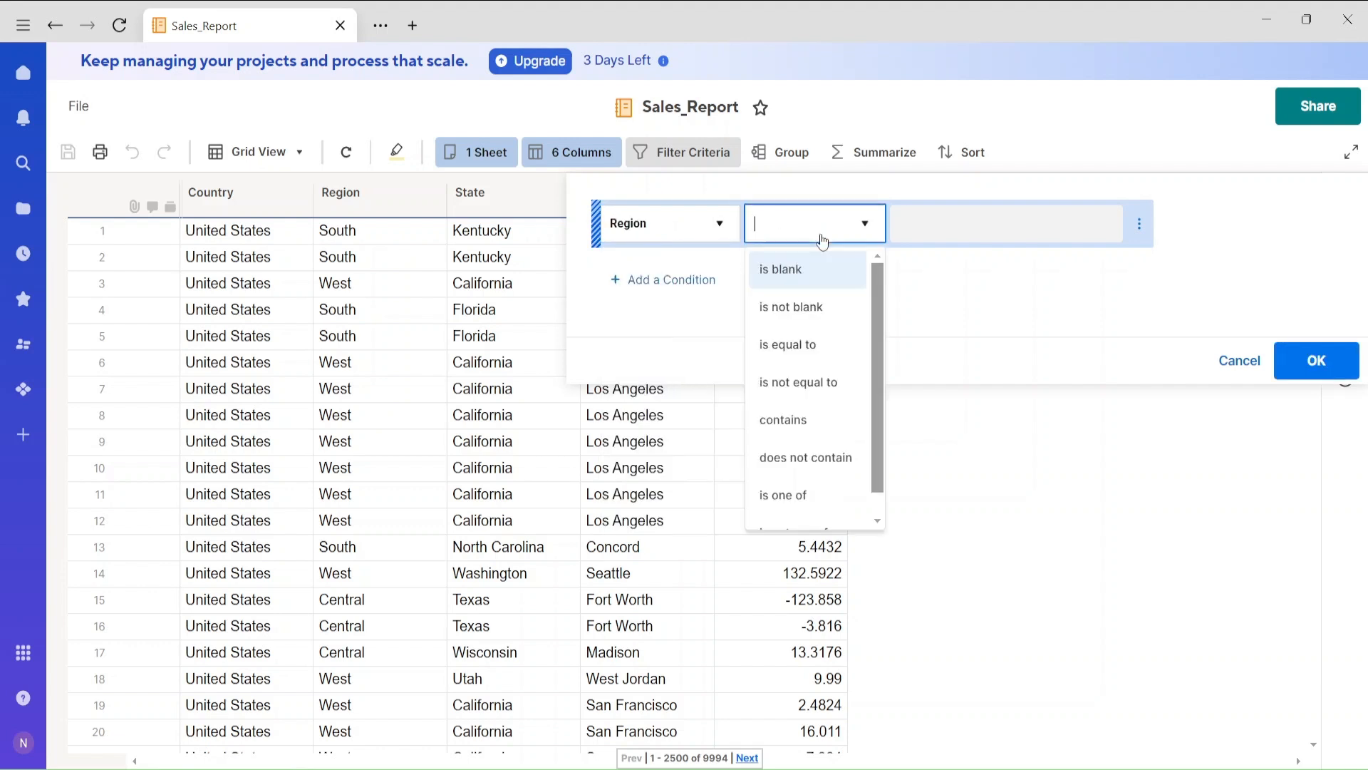
click(837, 345)
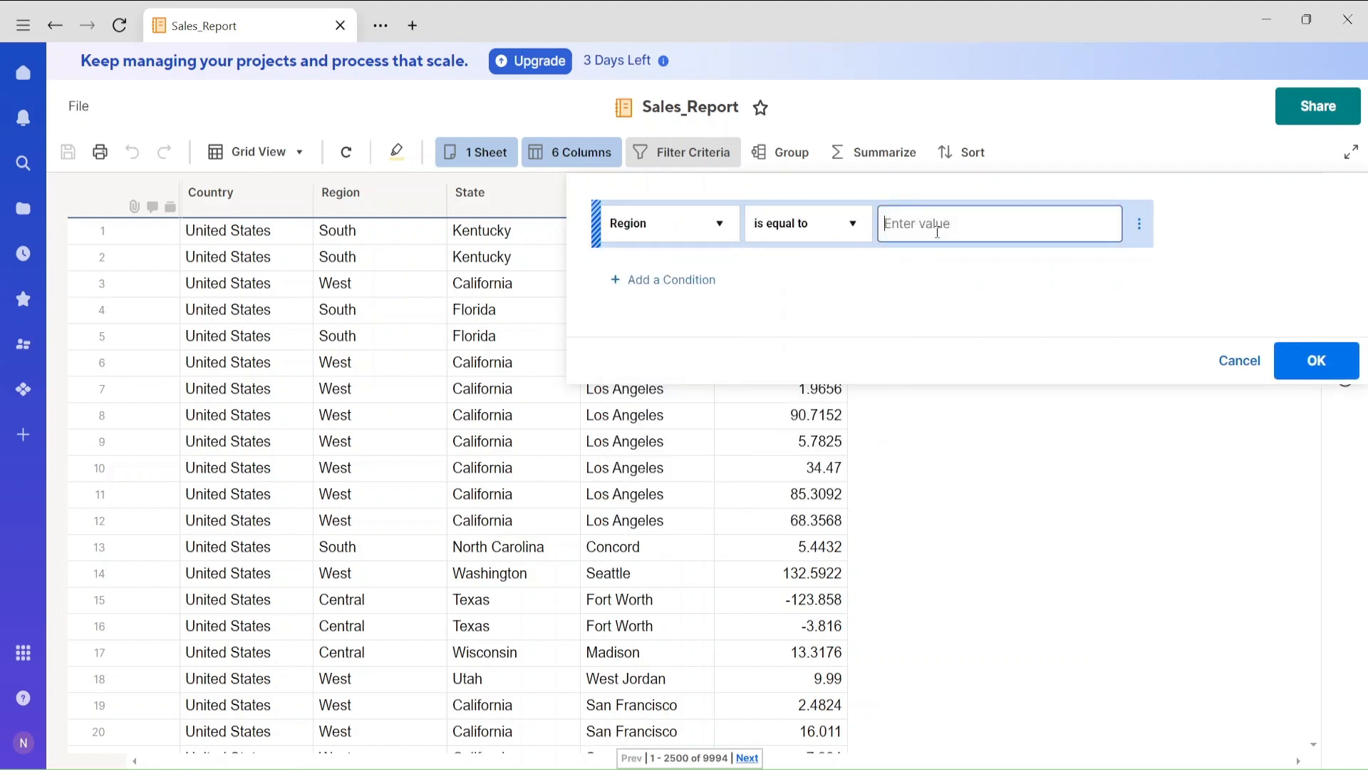
text(West)
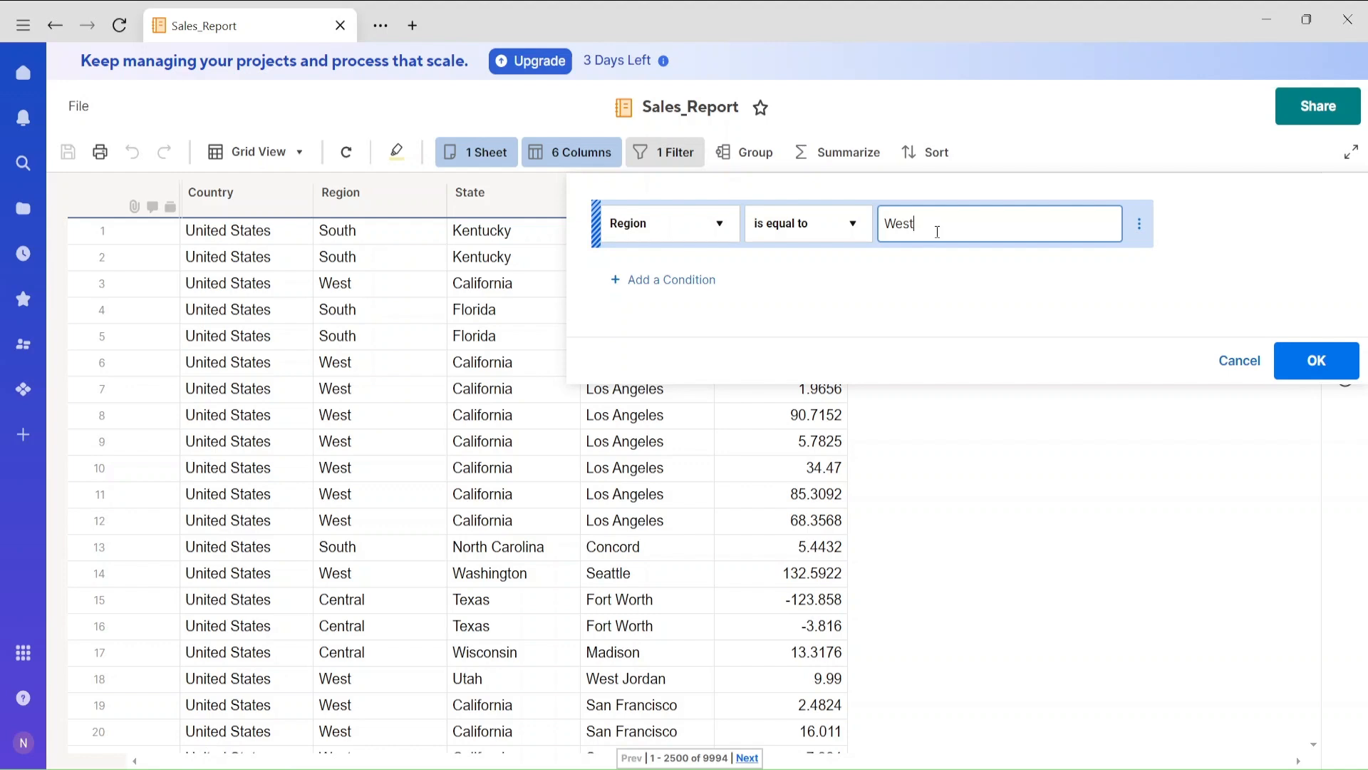
click(1313, 363)
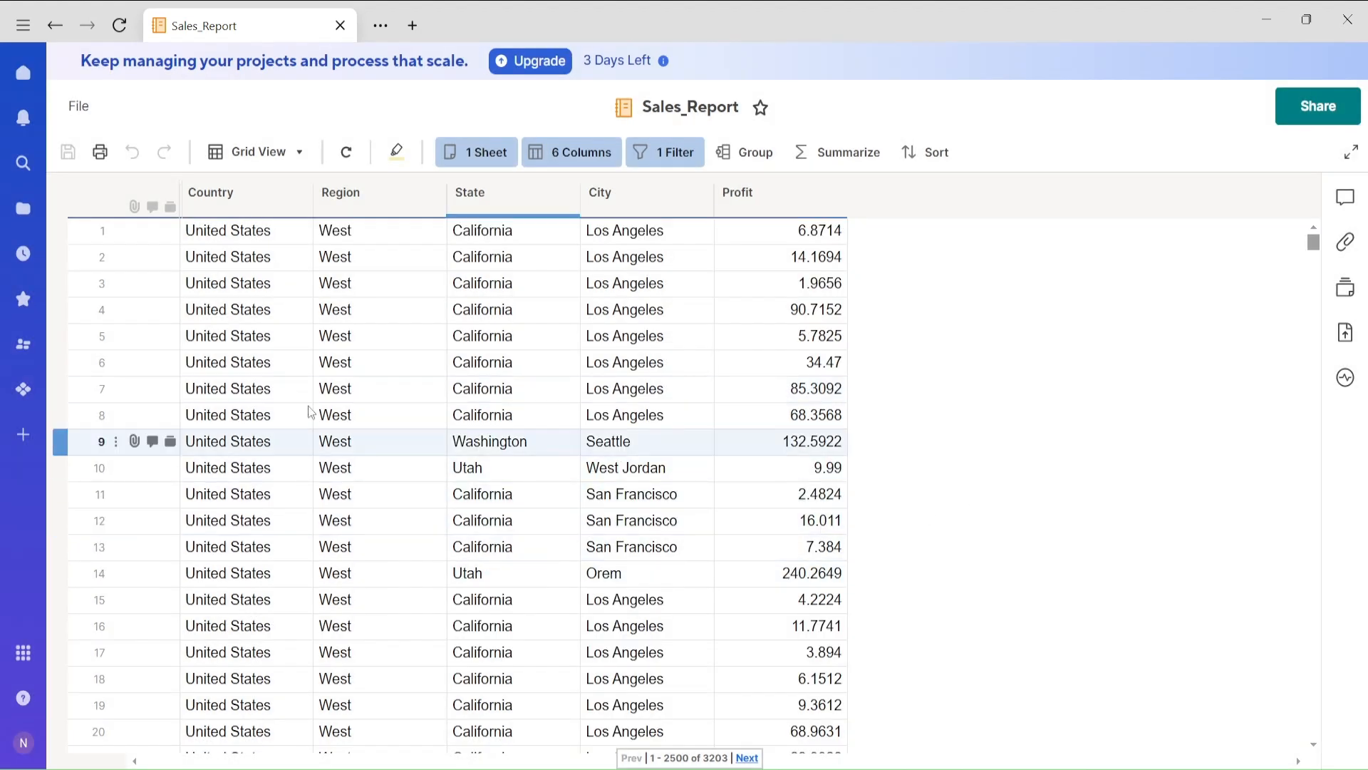
click(229, 191)
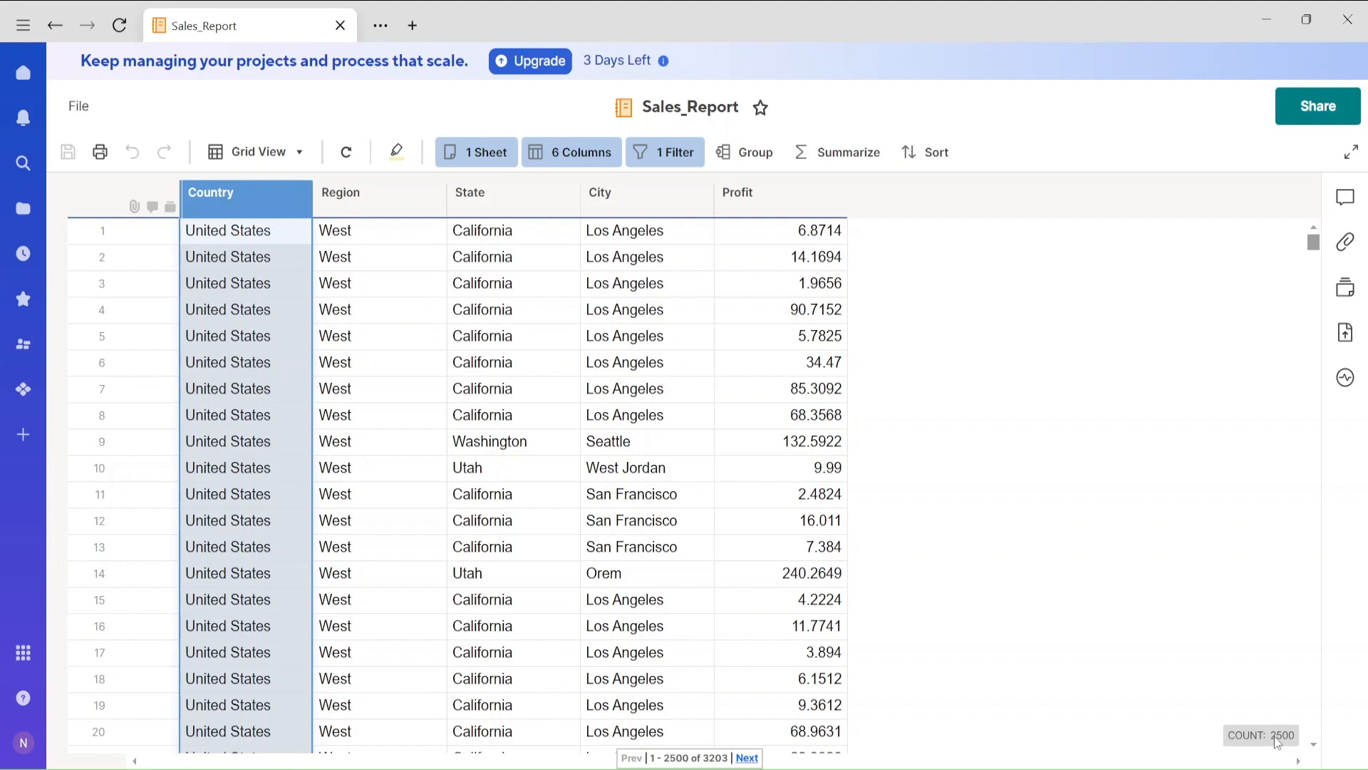
click(987, 503)
scroll(770, 446, down, 2)
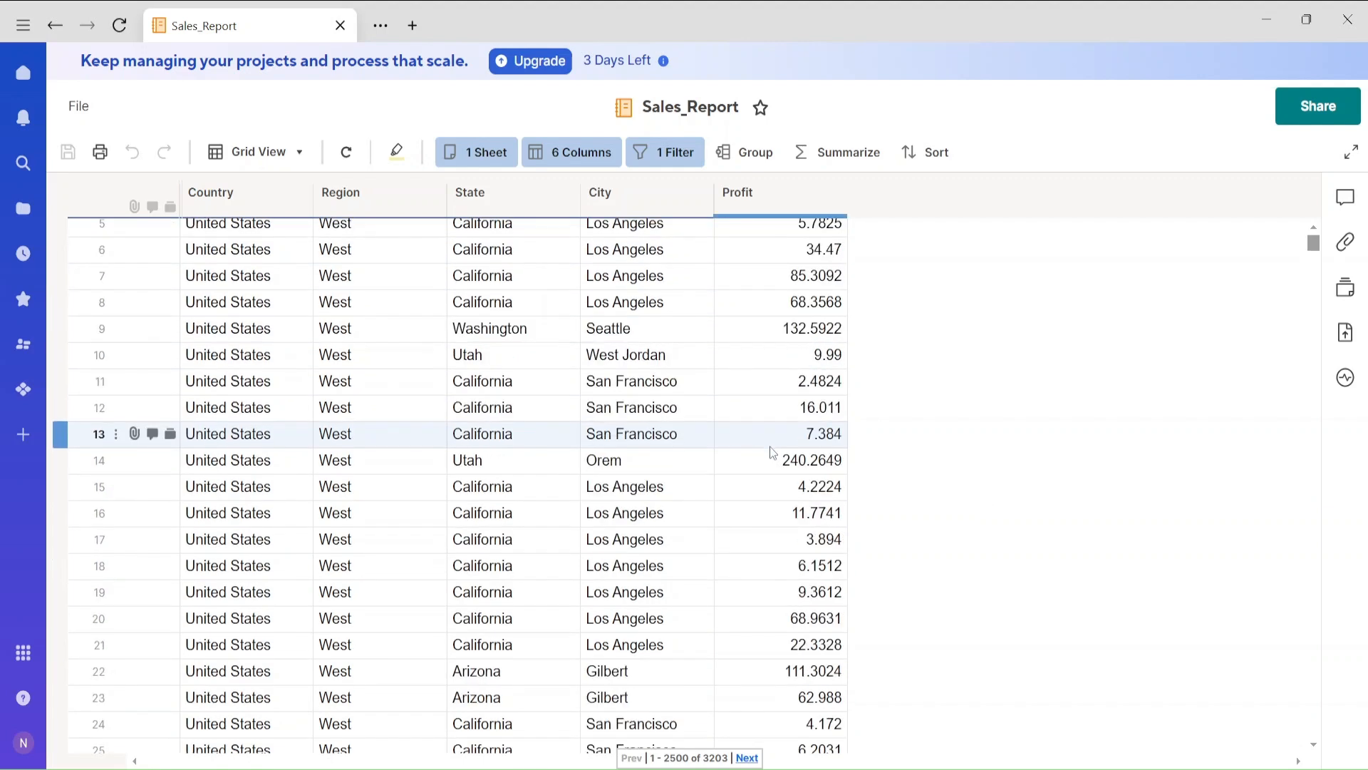
Step: Add a filter condition where State is equal to "California", apply it, and check the row count of the Country column
scroll(769, 446, up, 2)
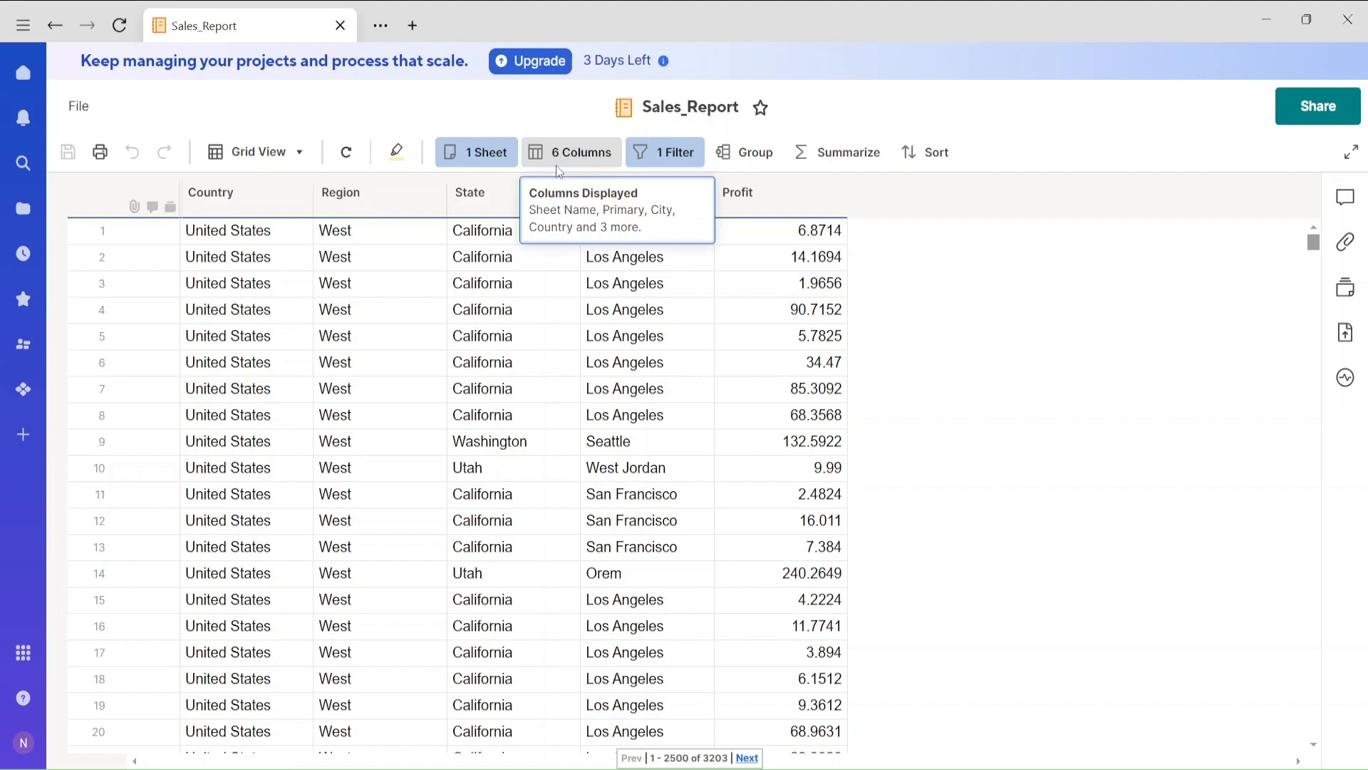
click(690, 153)
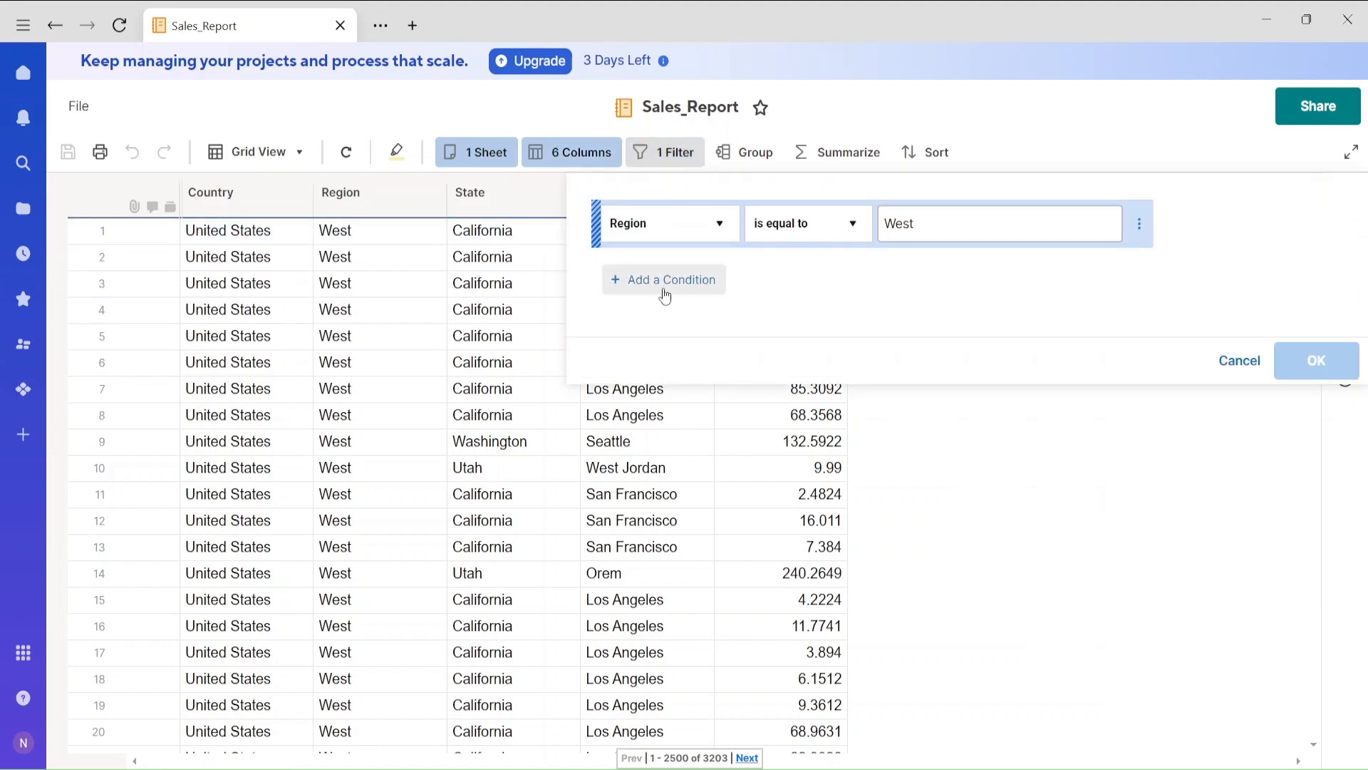
click(665, 280)
click(665, 295)
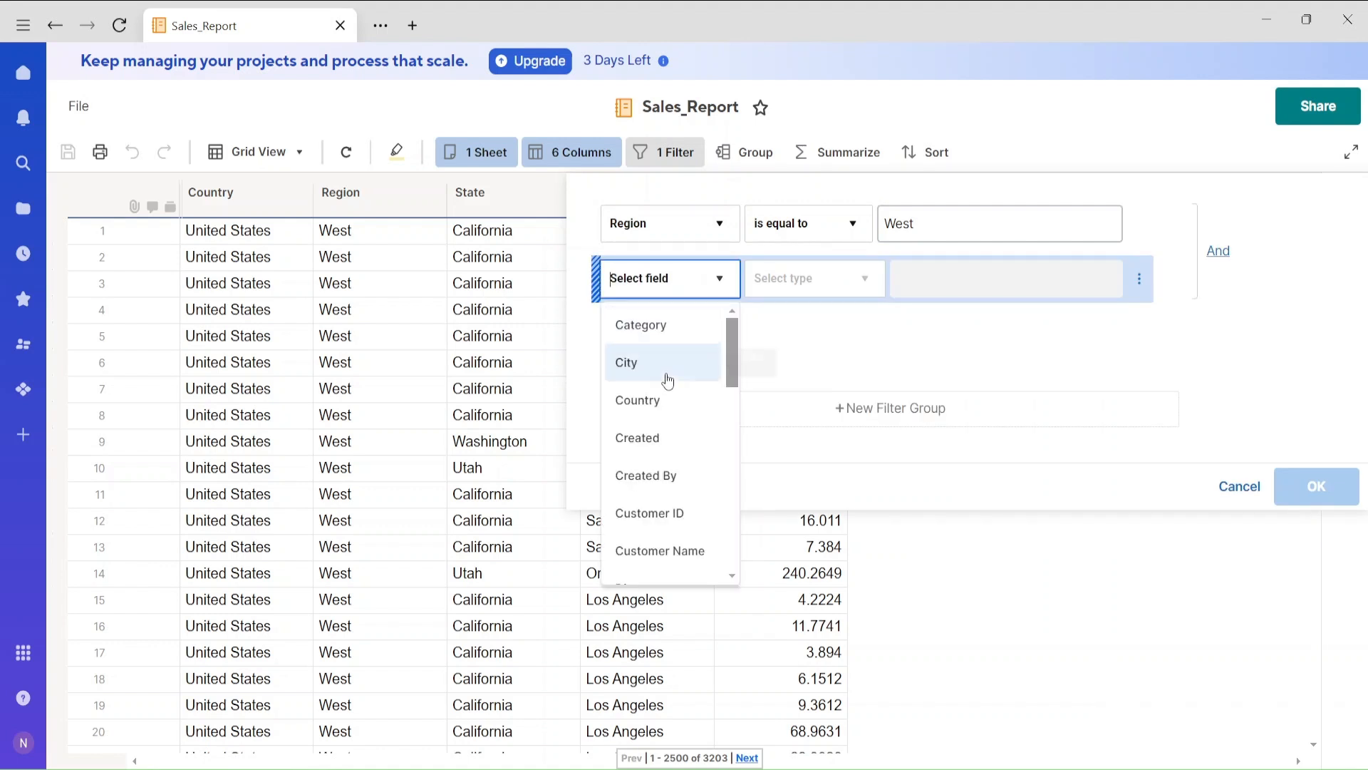
scroll(666, 474, down, 1)
text(State)
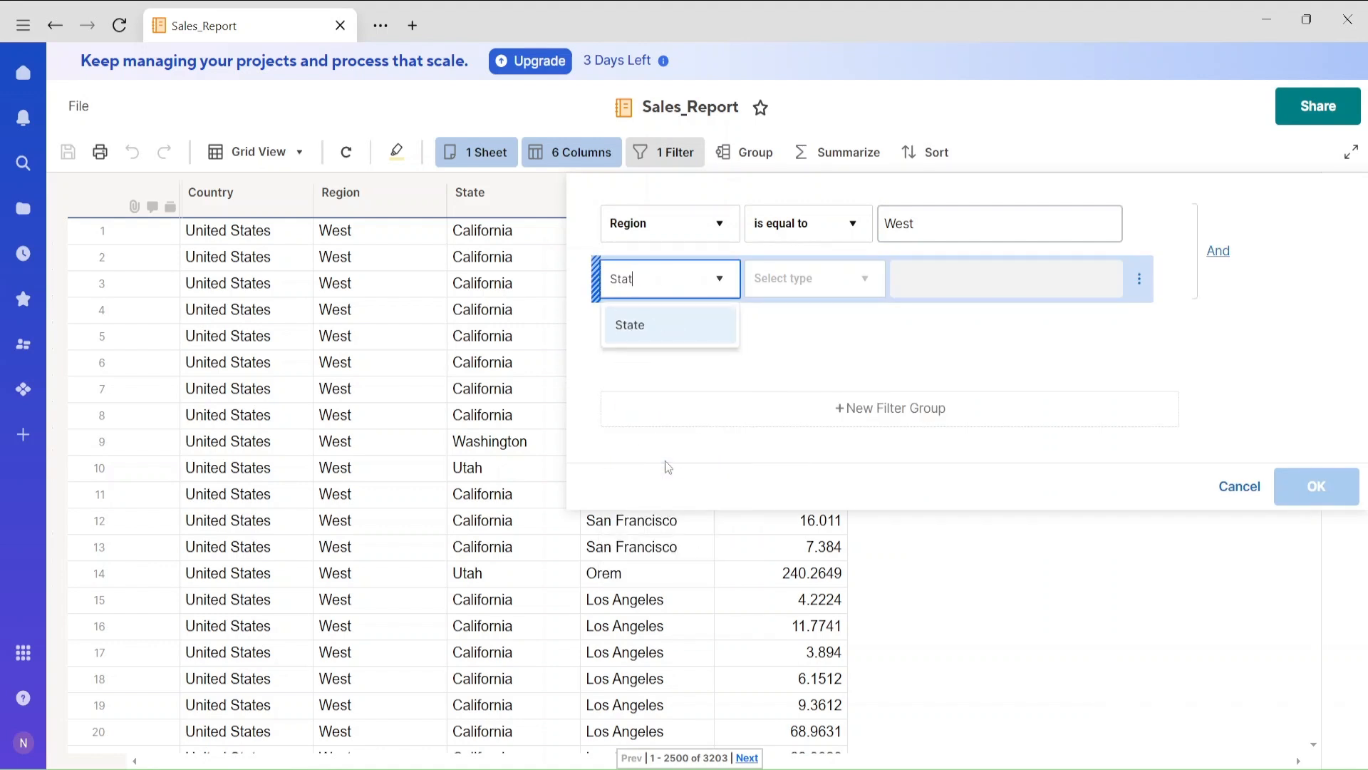
click(695, 323)
click(836, 286)
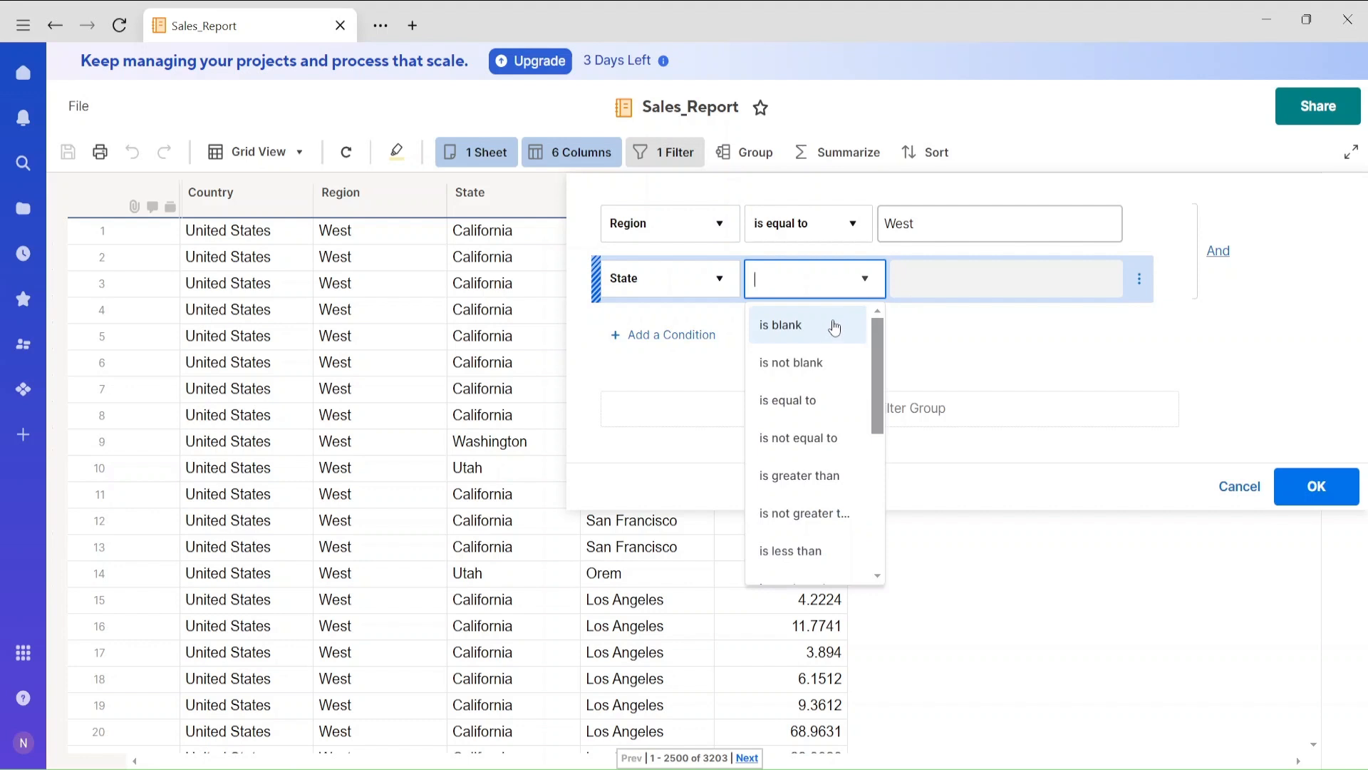
click(808, 400)
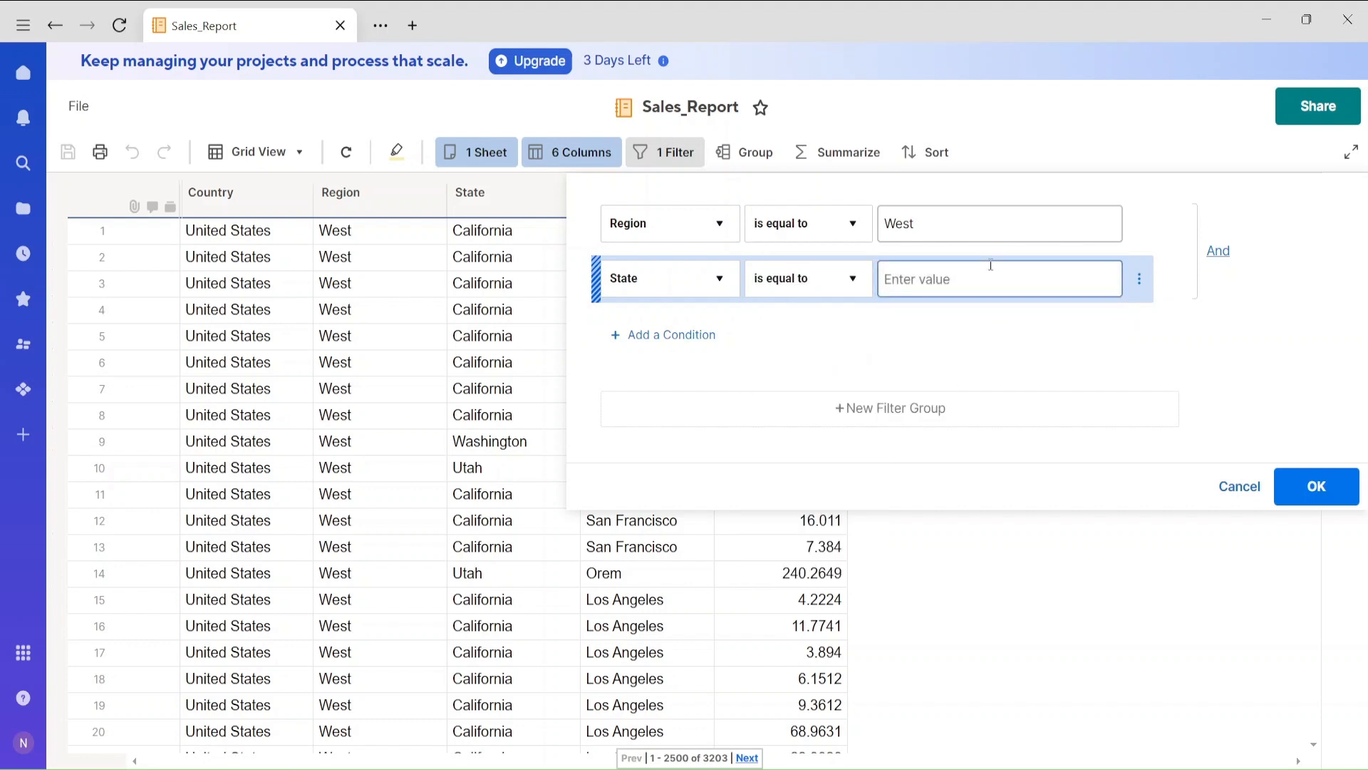
text(California)
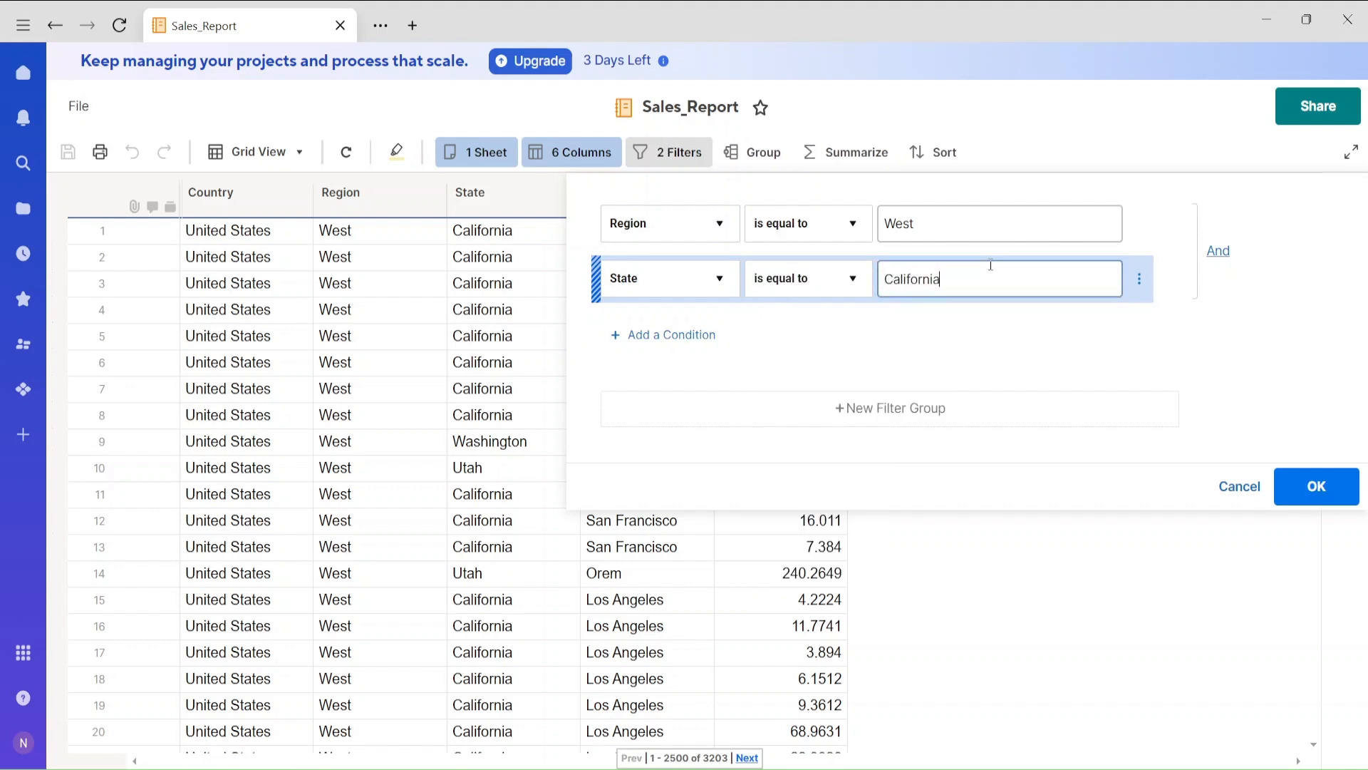
click(1313, 486)
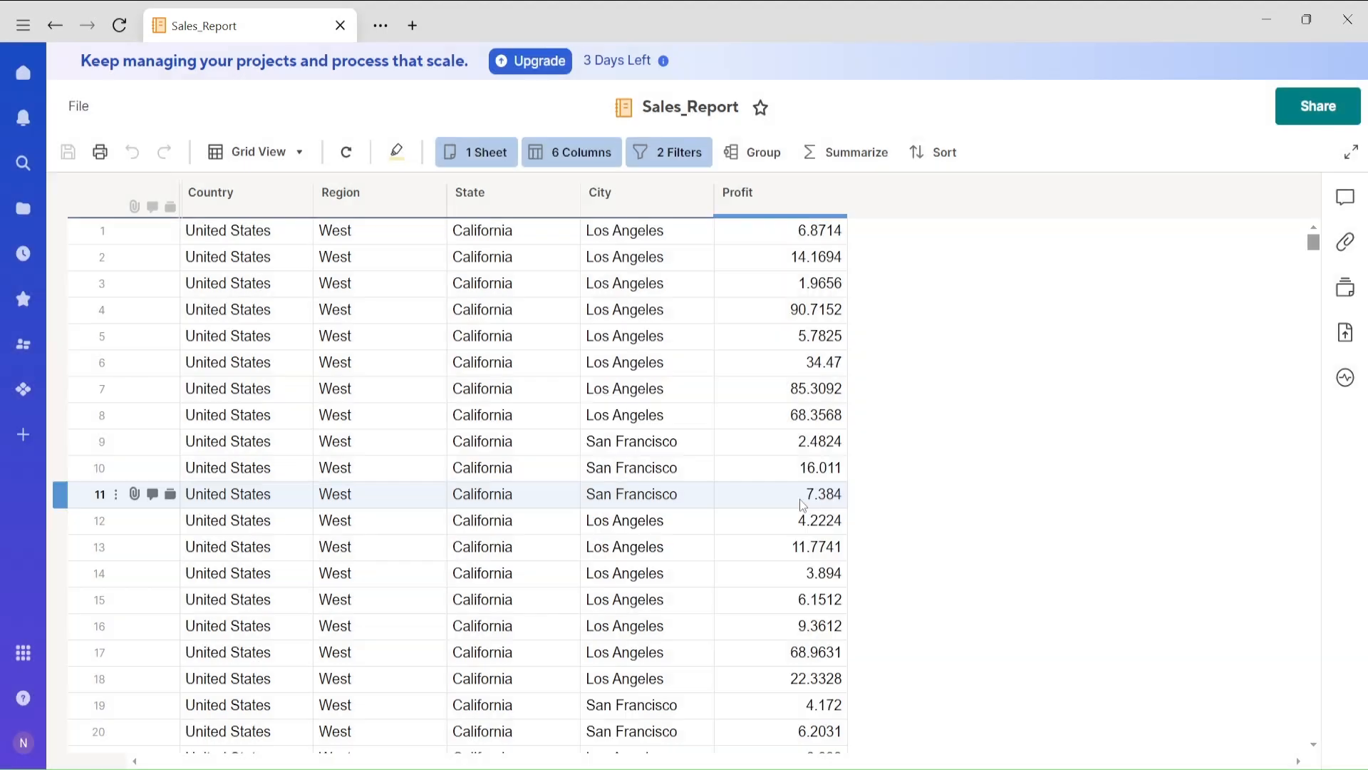
click(268, 182)
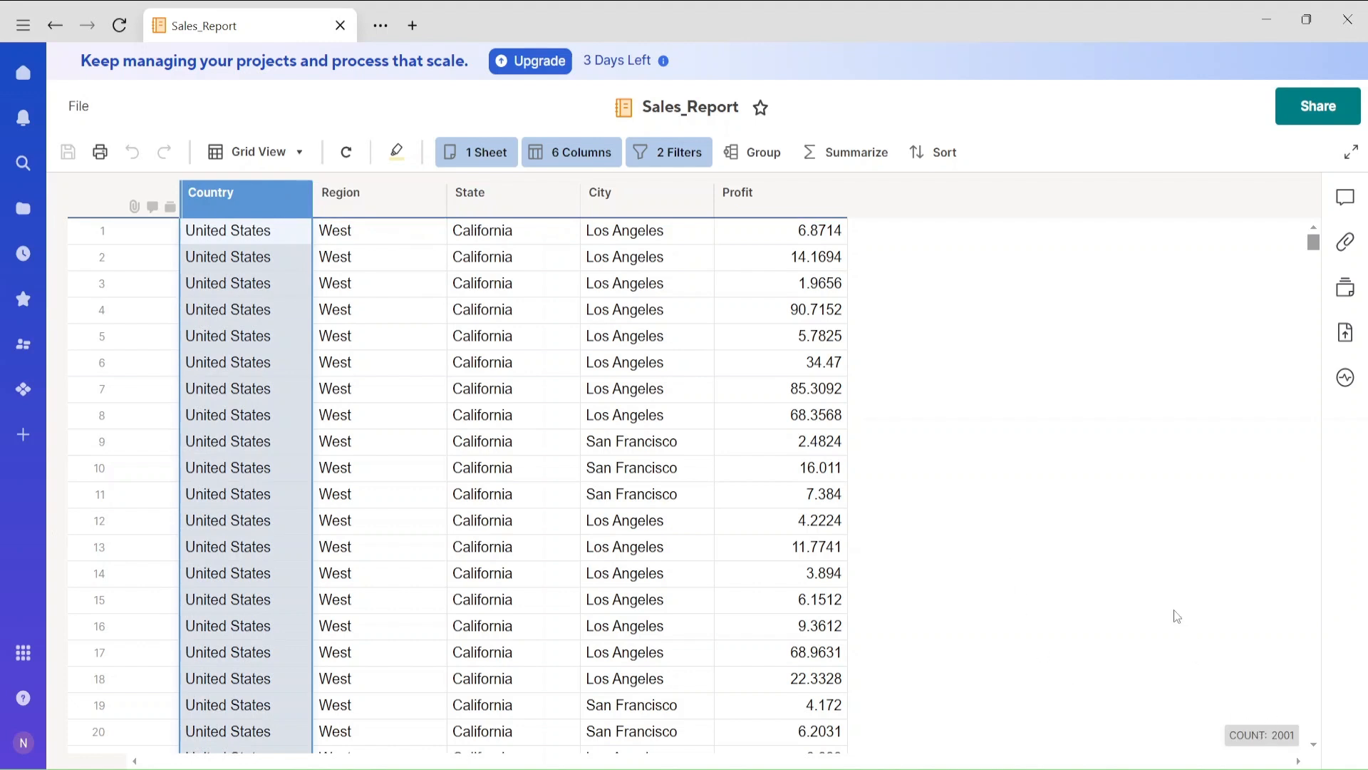
click(1136, 597)
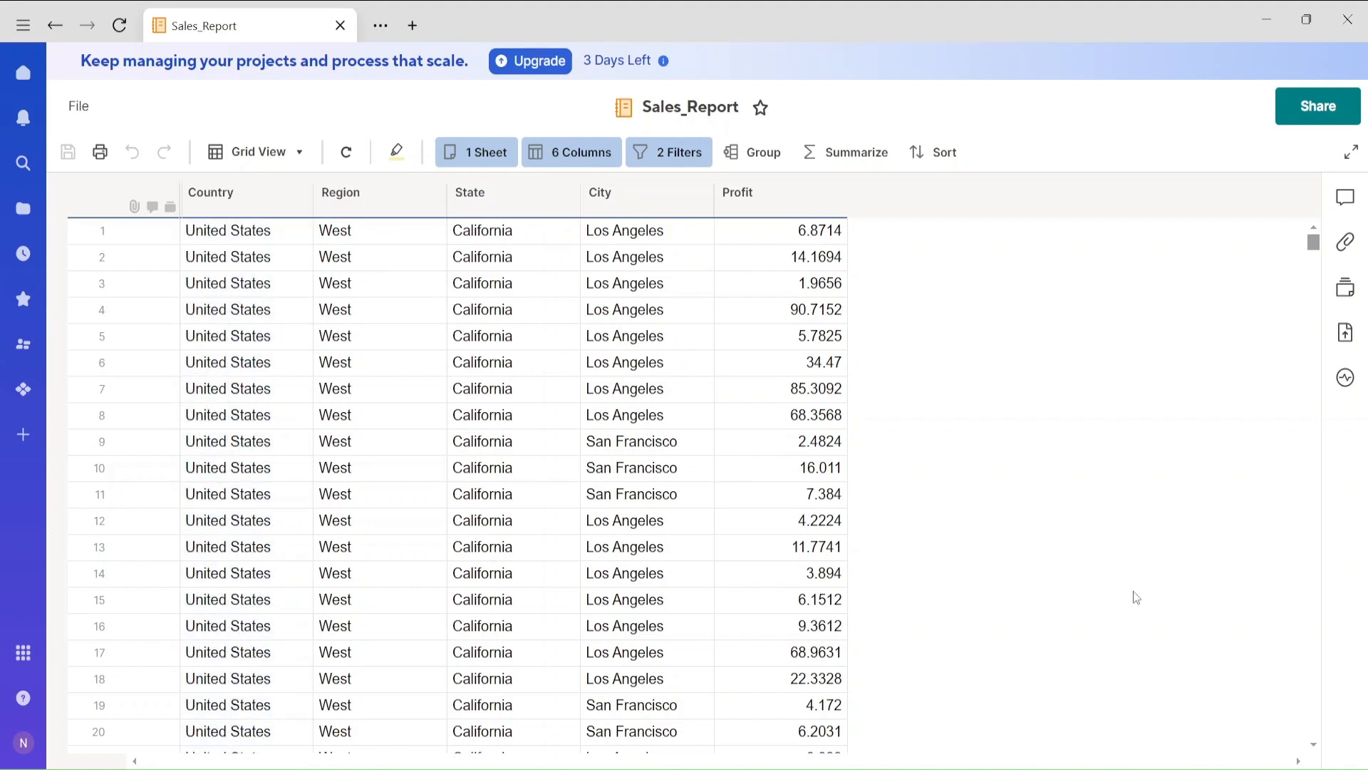
Step: Try the Or operator between the Region and State conditions, restore And, and cancel the filter editing
click(645, 151)
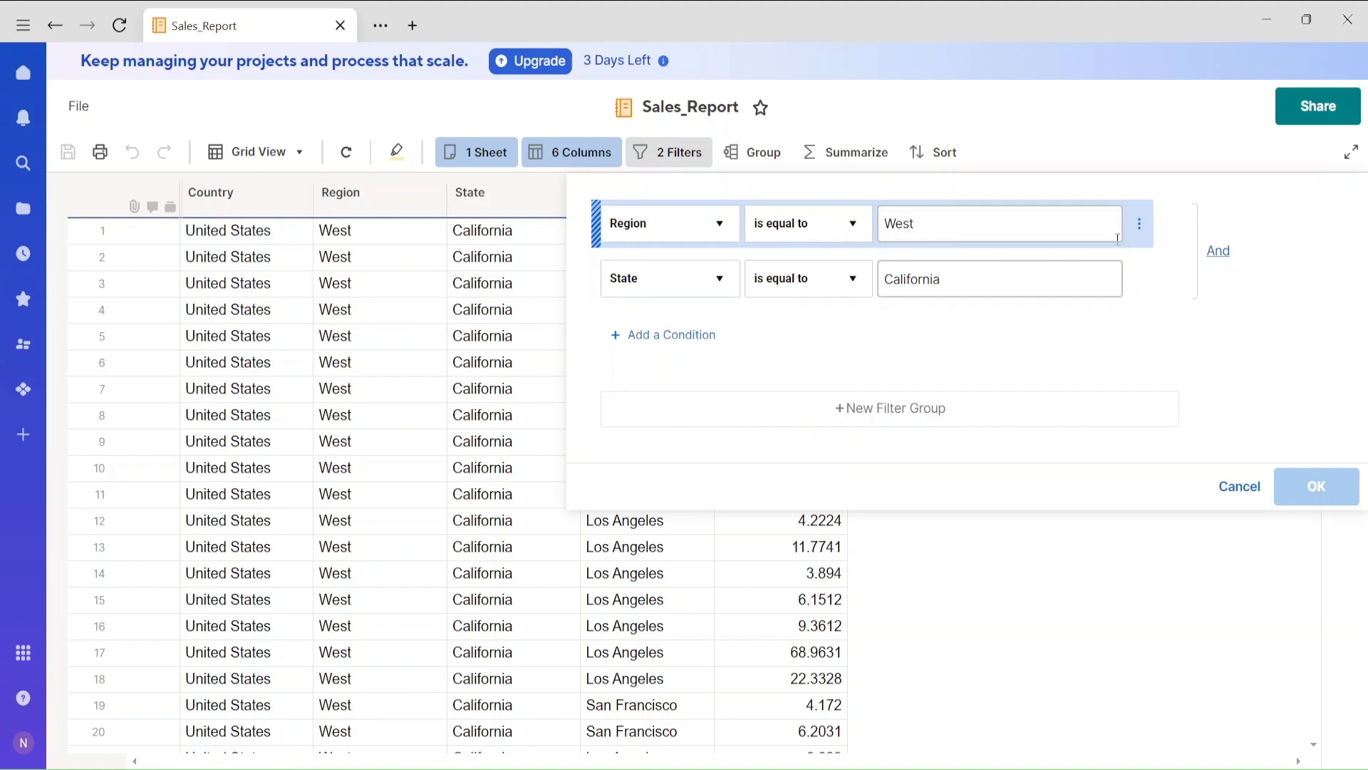
click(1218, 253)
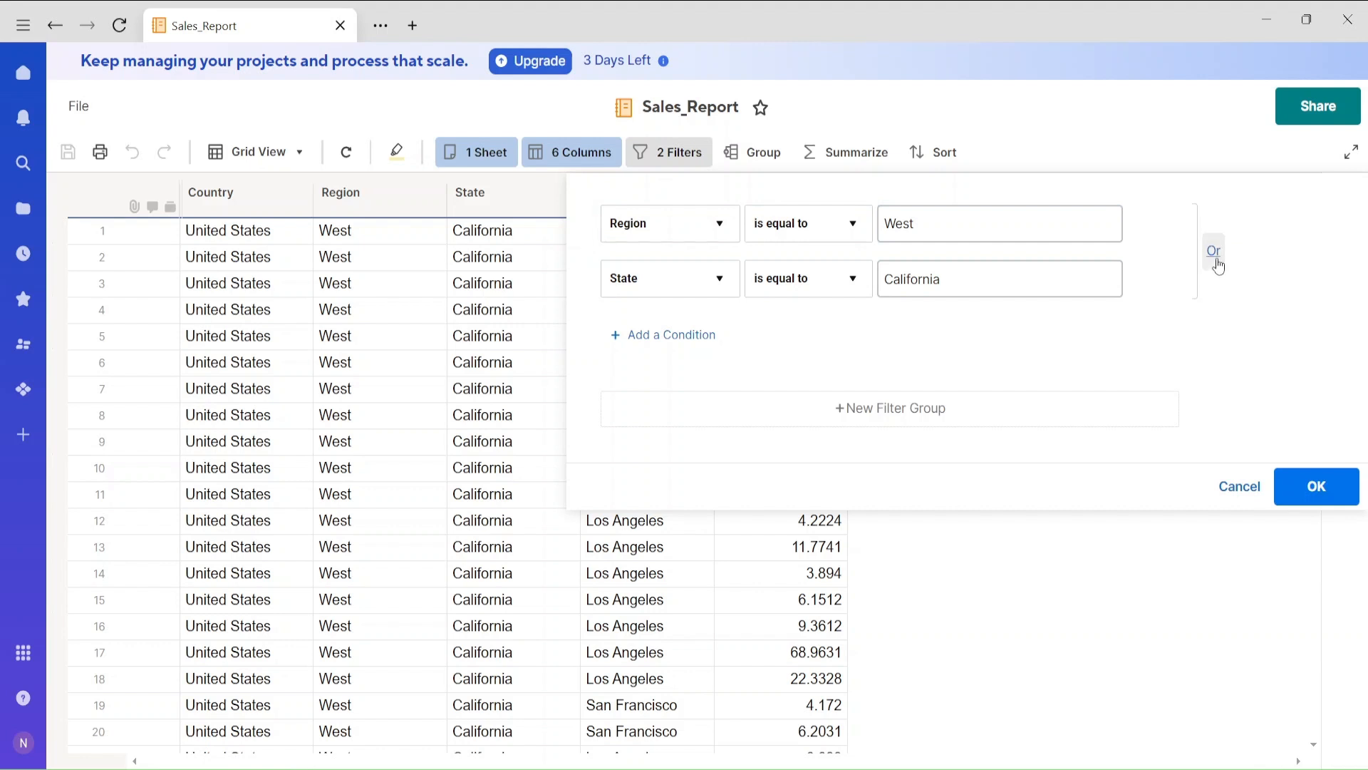
click(1218, 265)
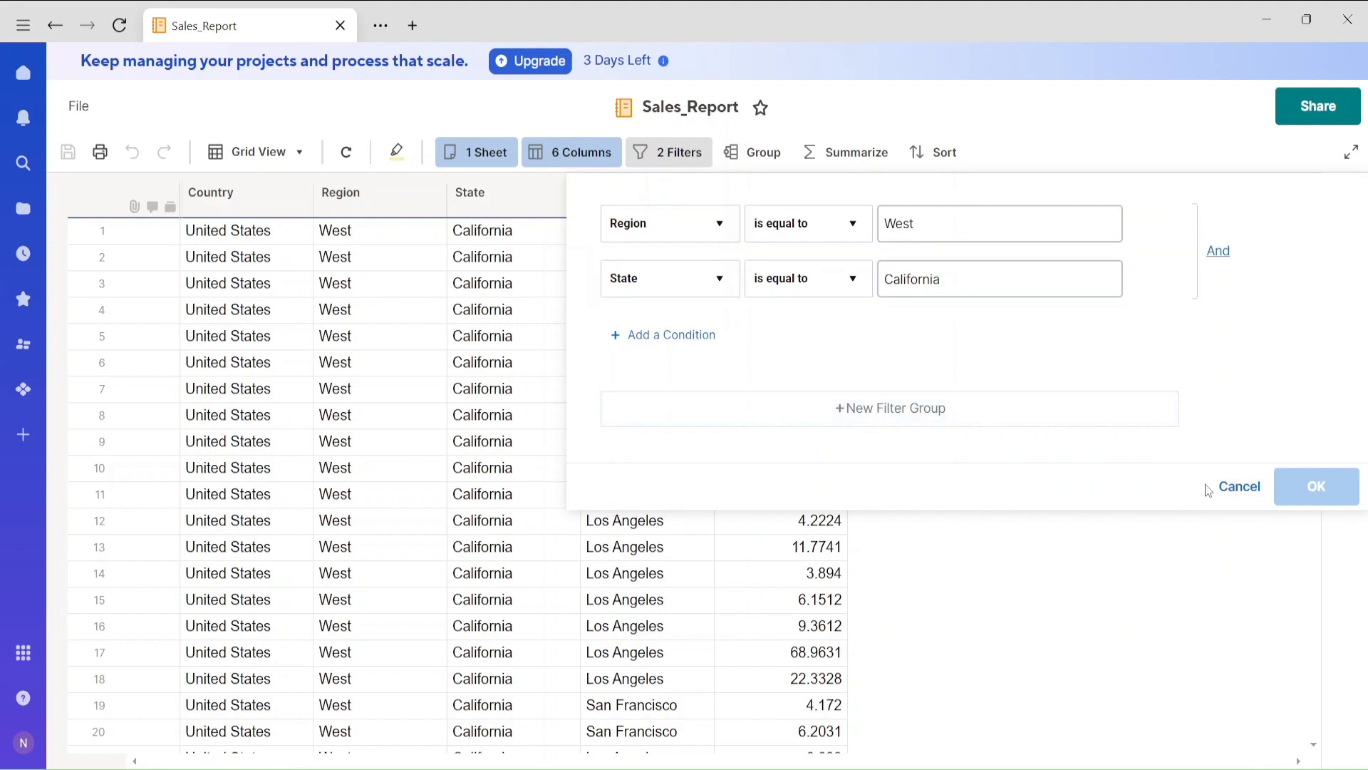
click(1238, 486)
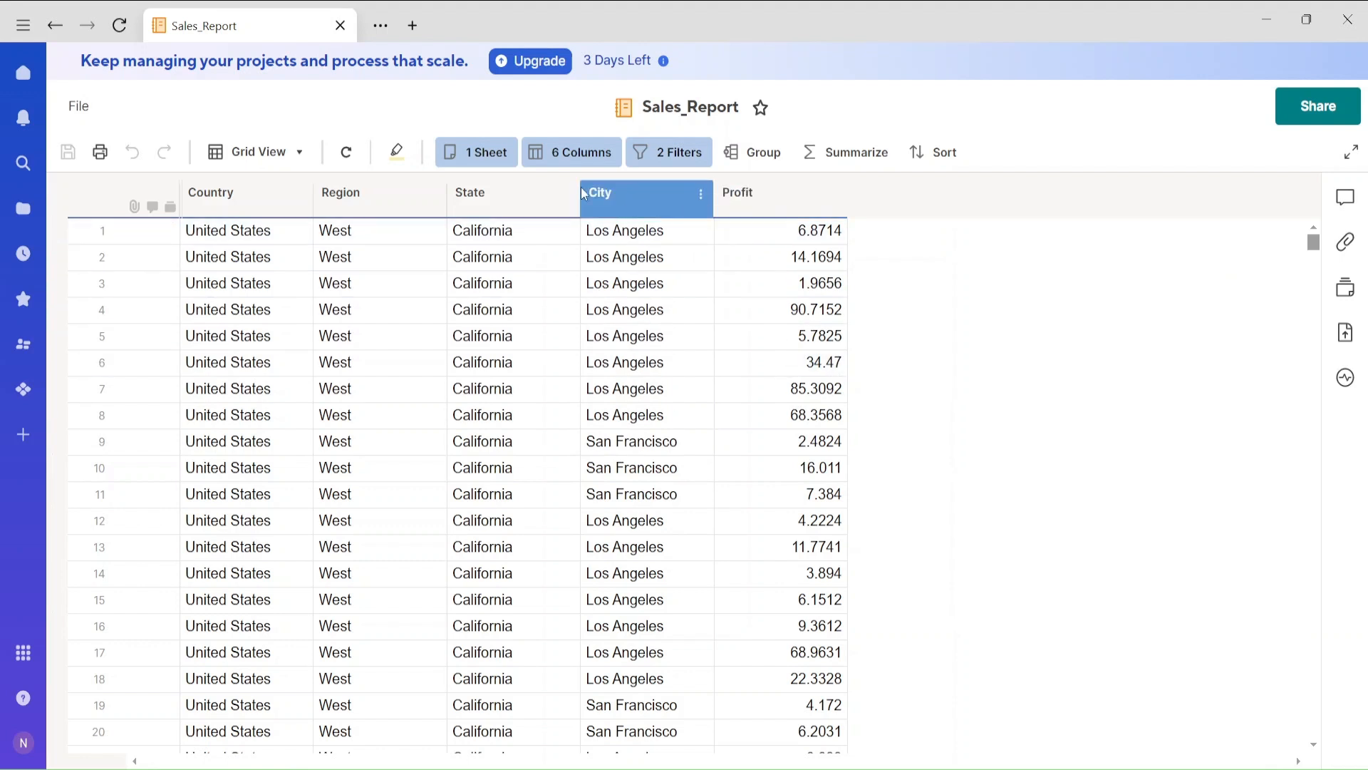
Step: Group the report by City in ascending order and look through the grouped rows
click(770, 163)
click(775, 231)
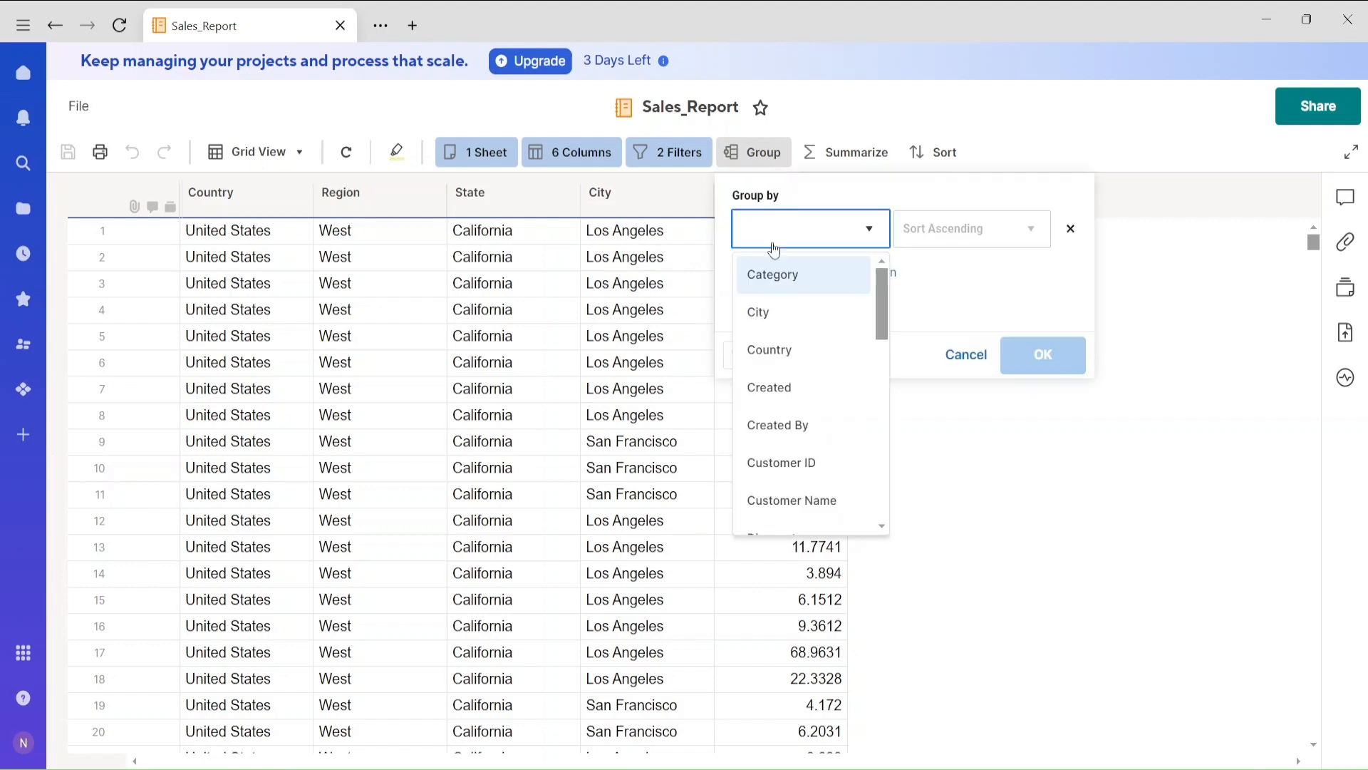
click(778, 317)
click(1040, 354)
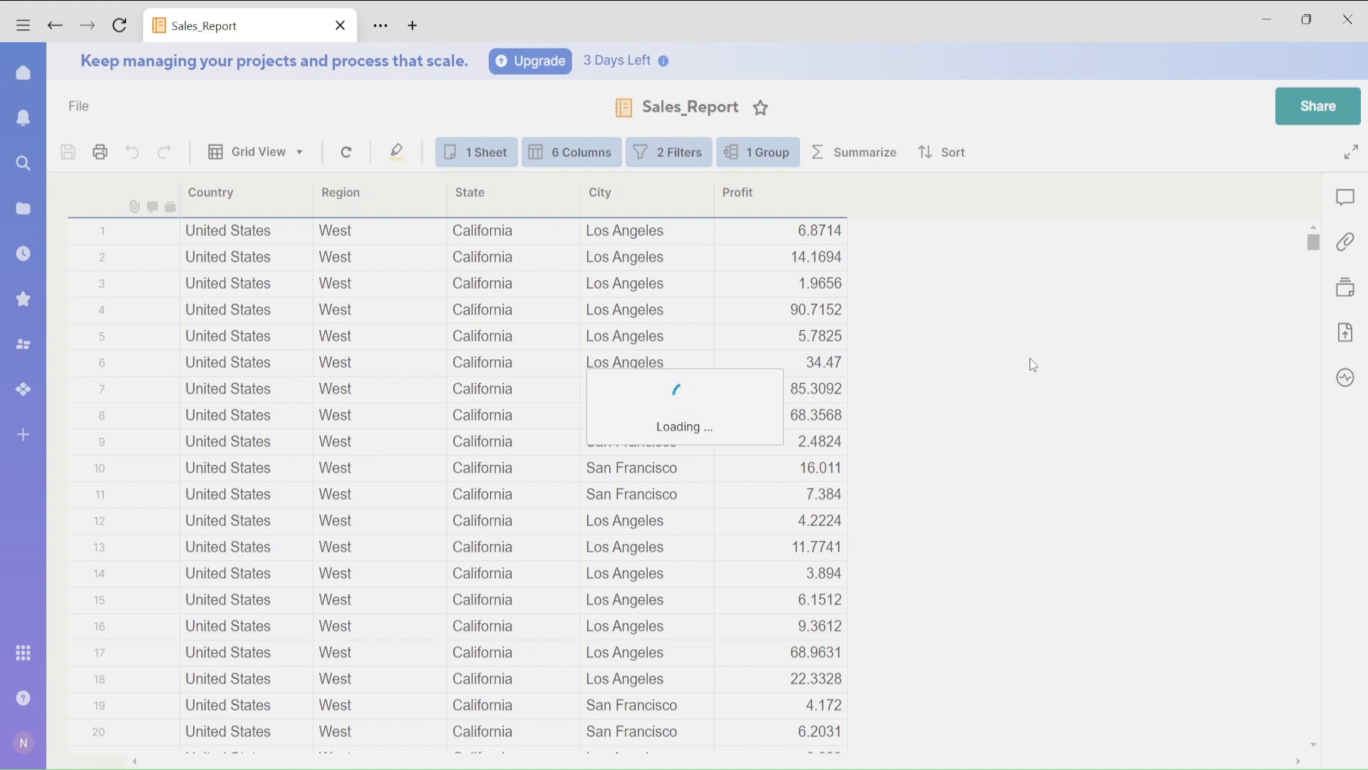
scroll(793, 363, down, 6)
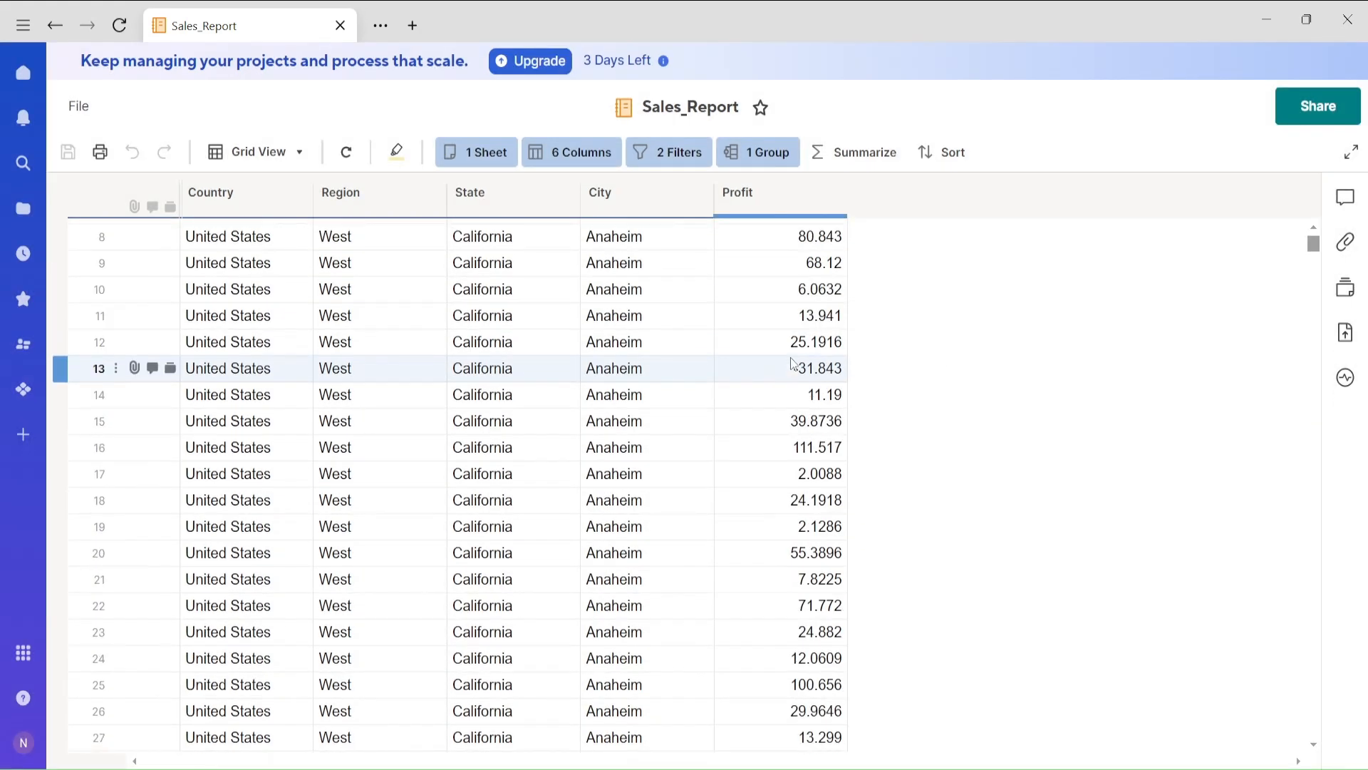
scroll(793, 363, up, 6)
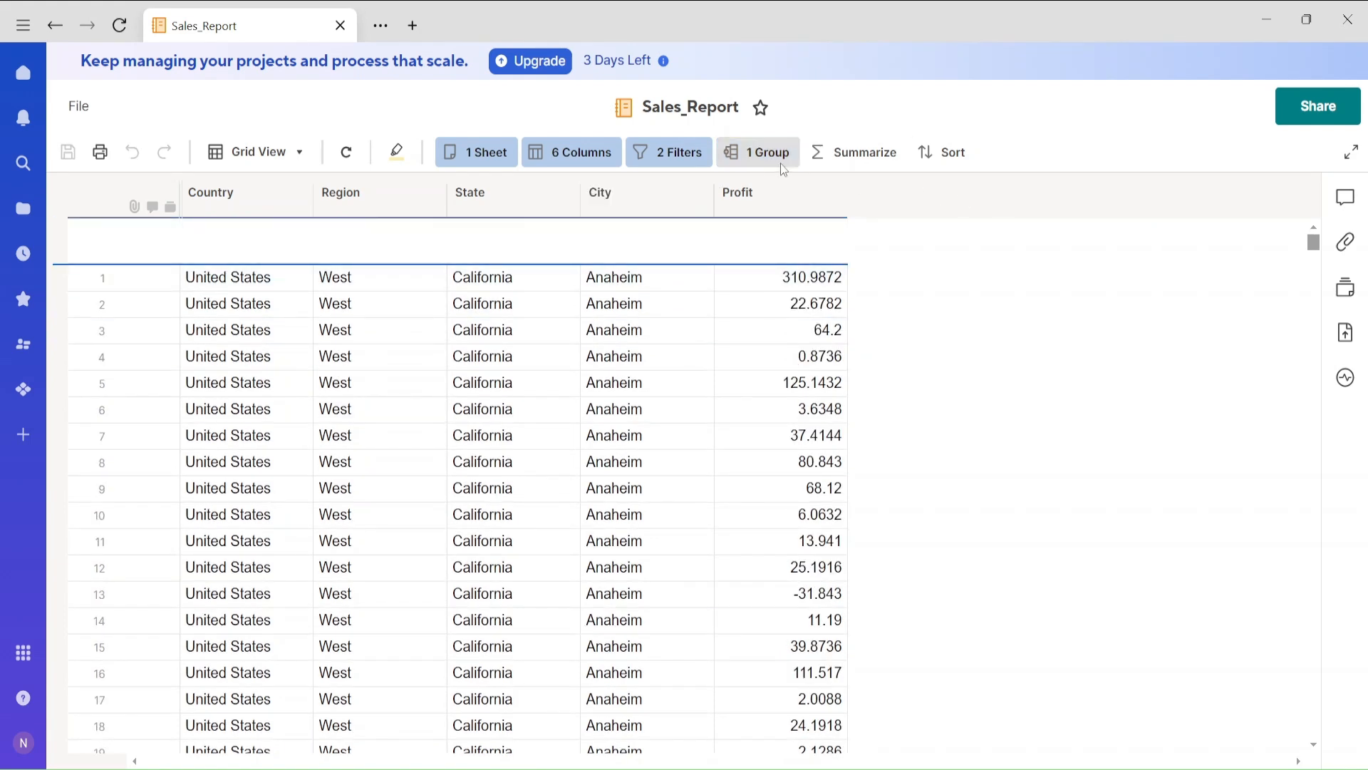
drag(1314, 251, 1308, 339)
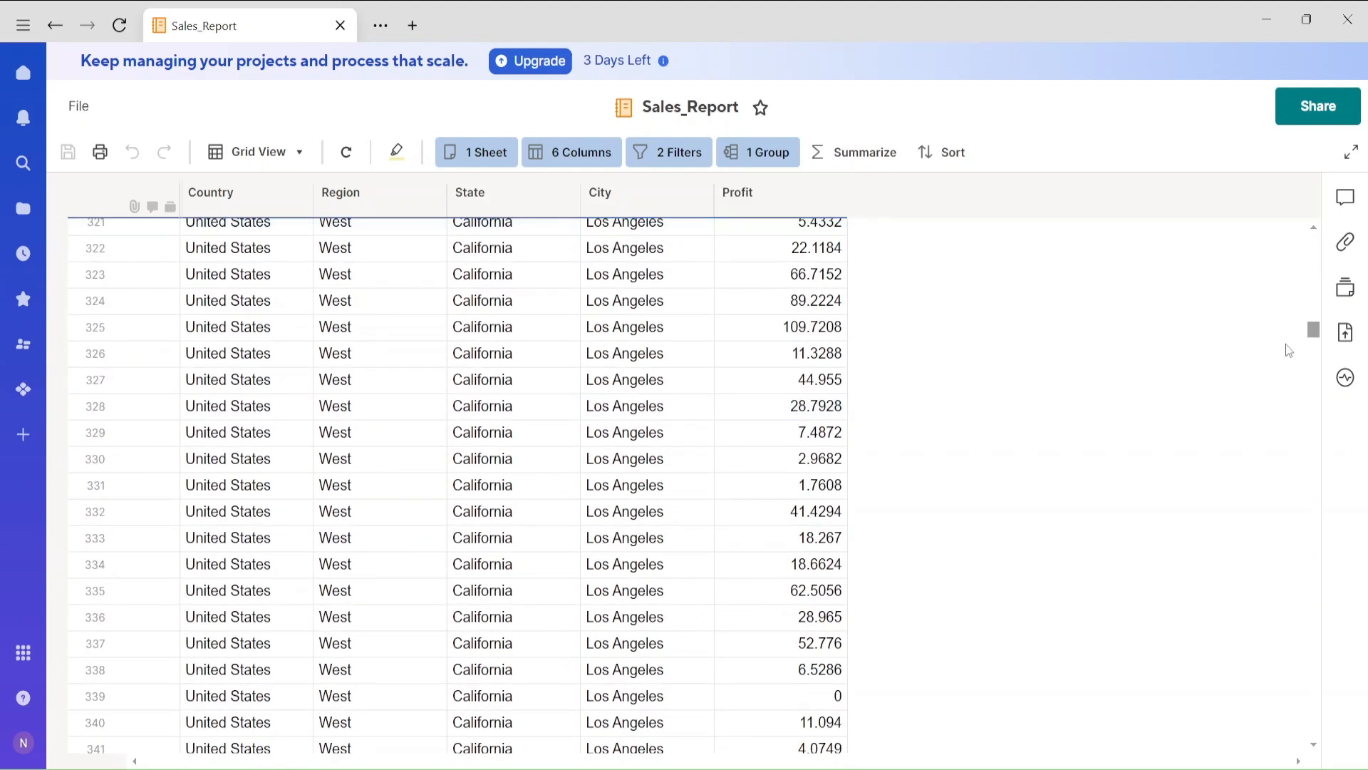
drag(1309, 333, 1289, 208)
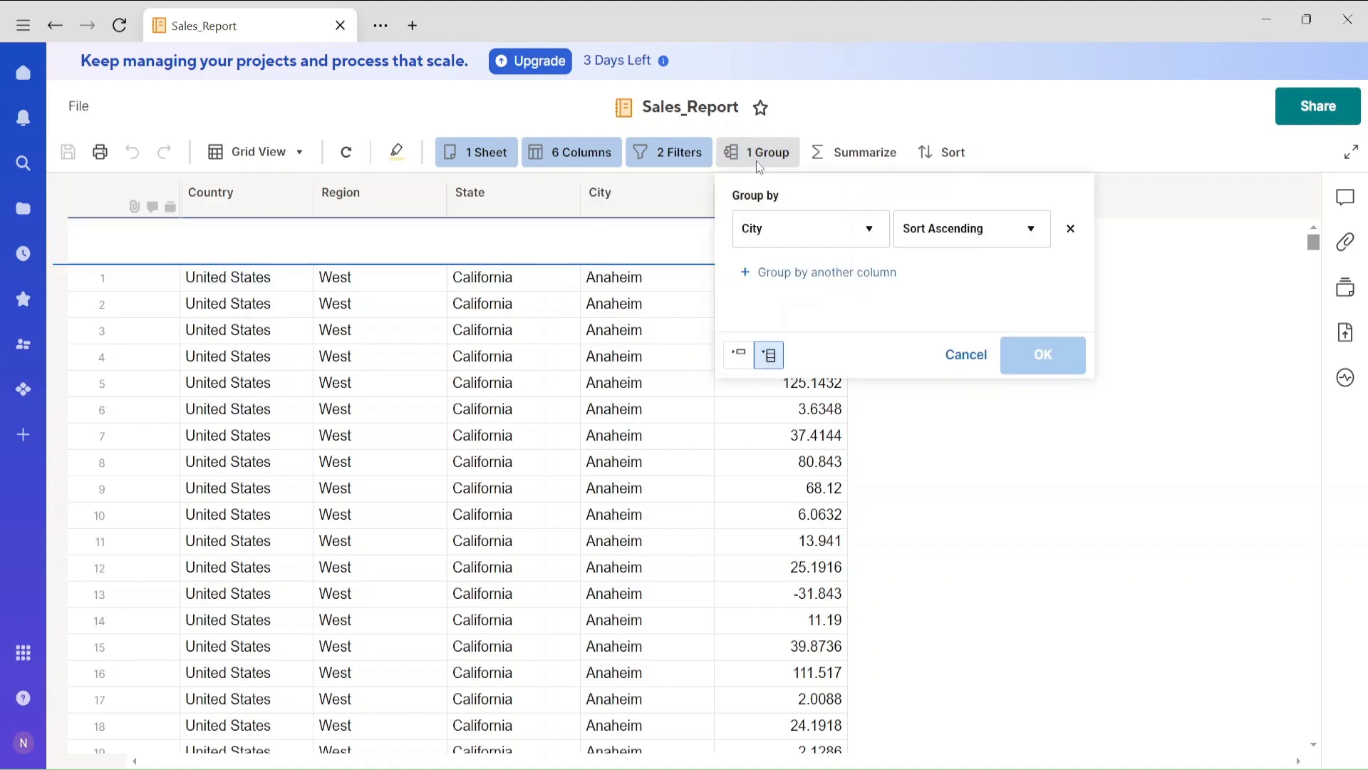
click(978, 447)
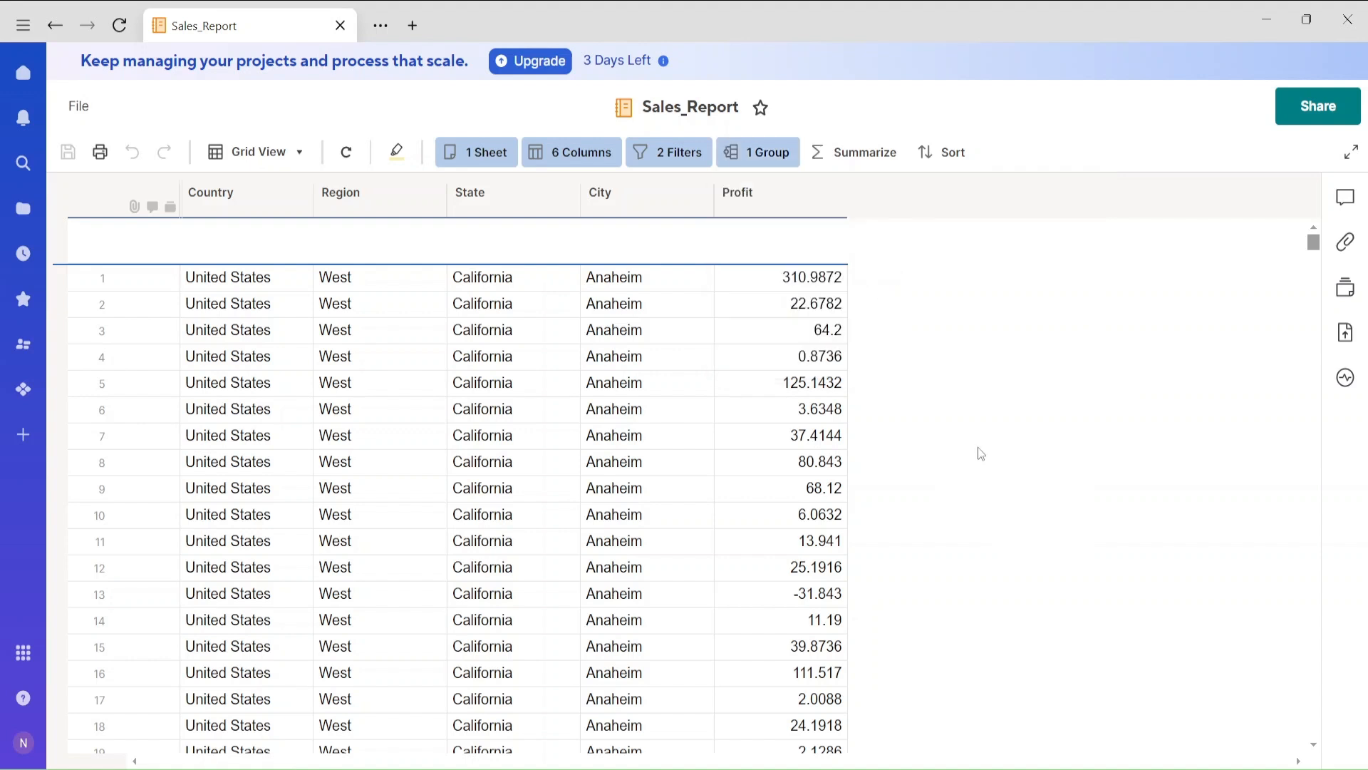
Step: Add a third condition to the report filter using the Profit field
click(662, 160)
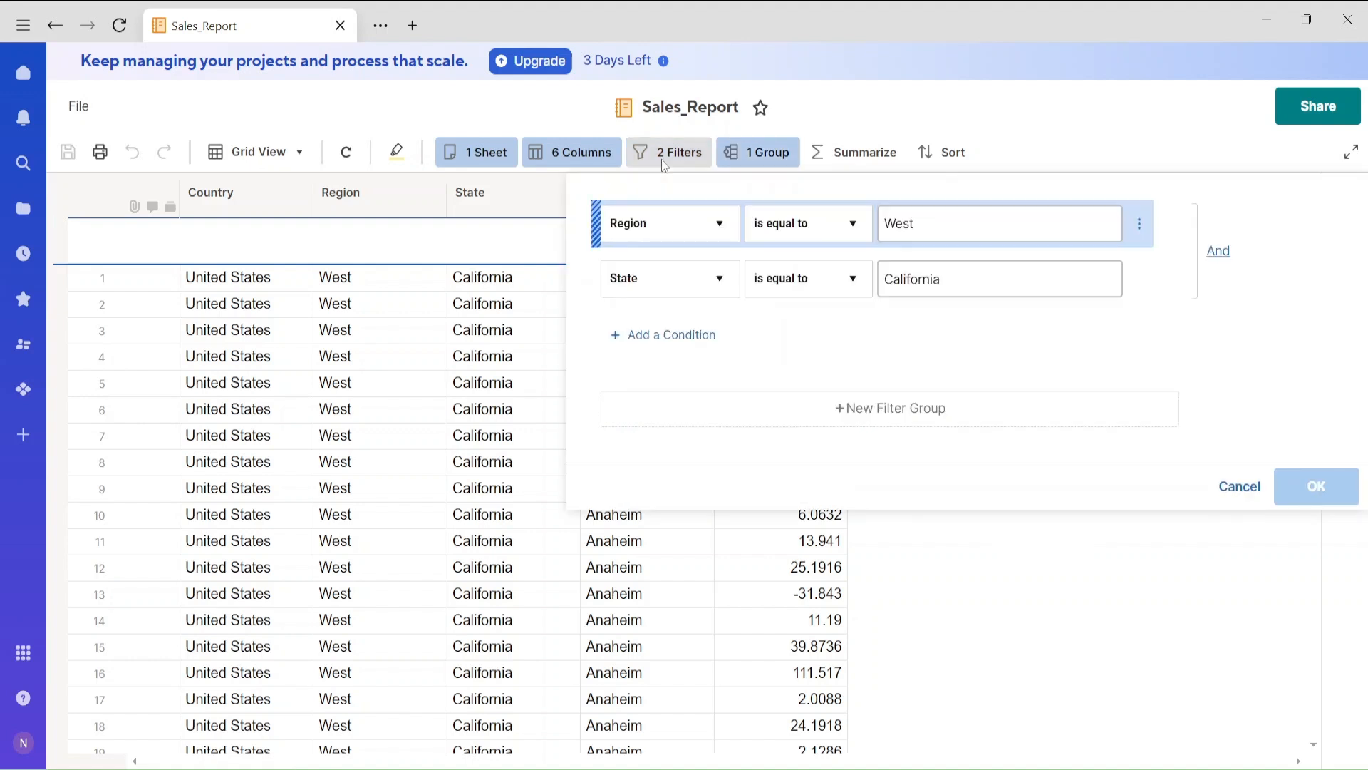
click(684, 341)
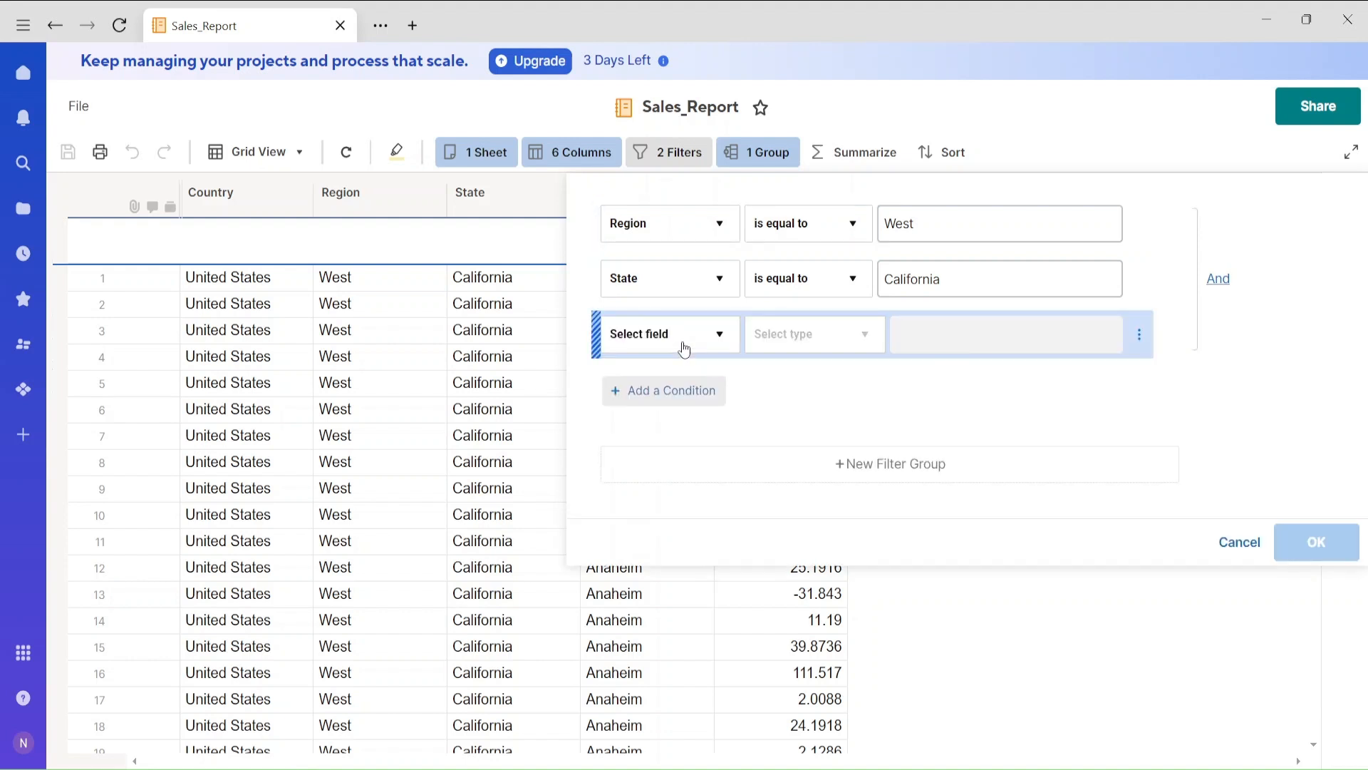
click(684, 348)
text(p)
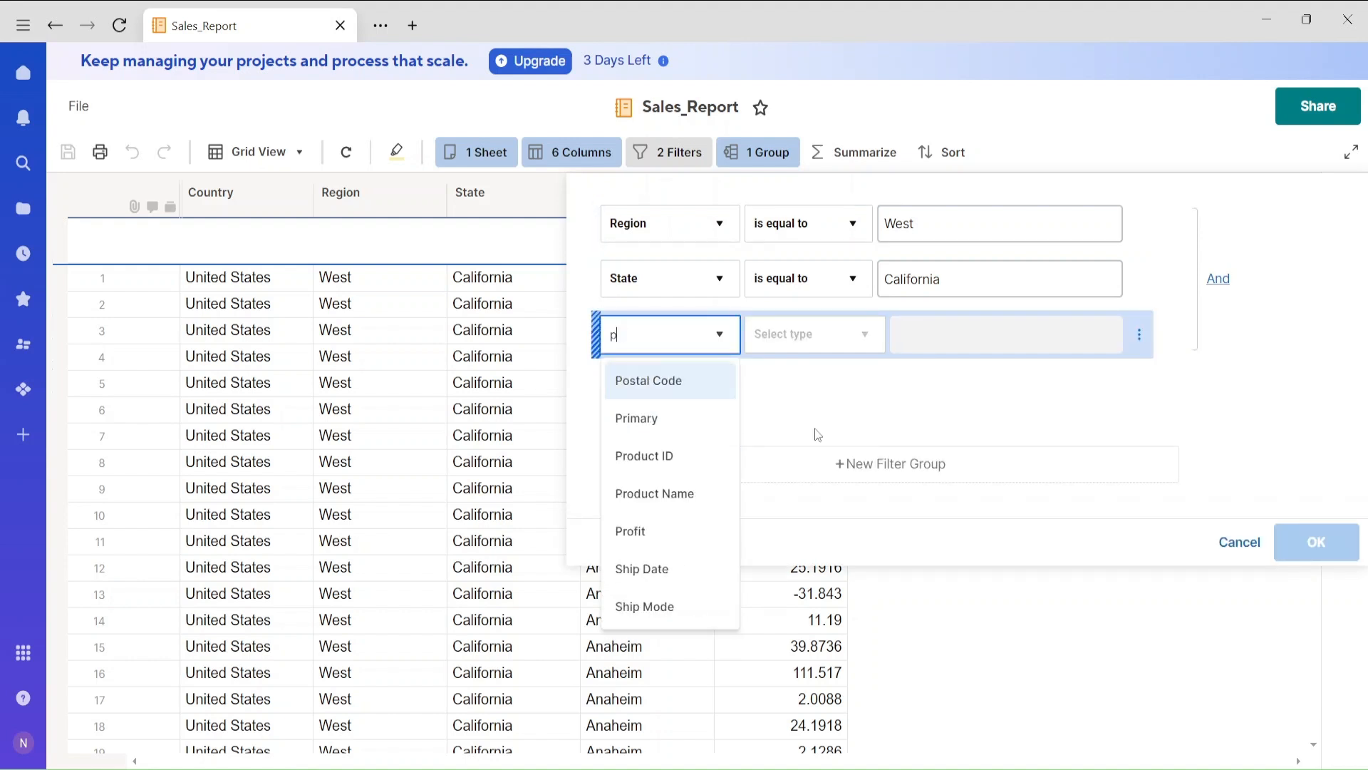
text(rofit)
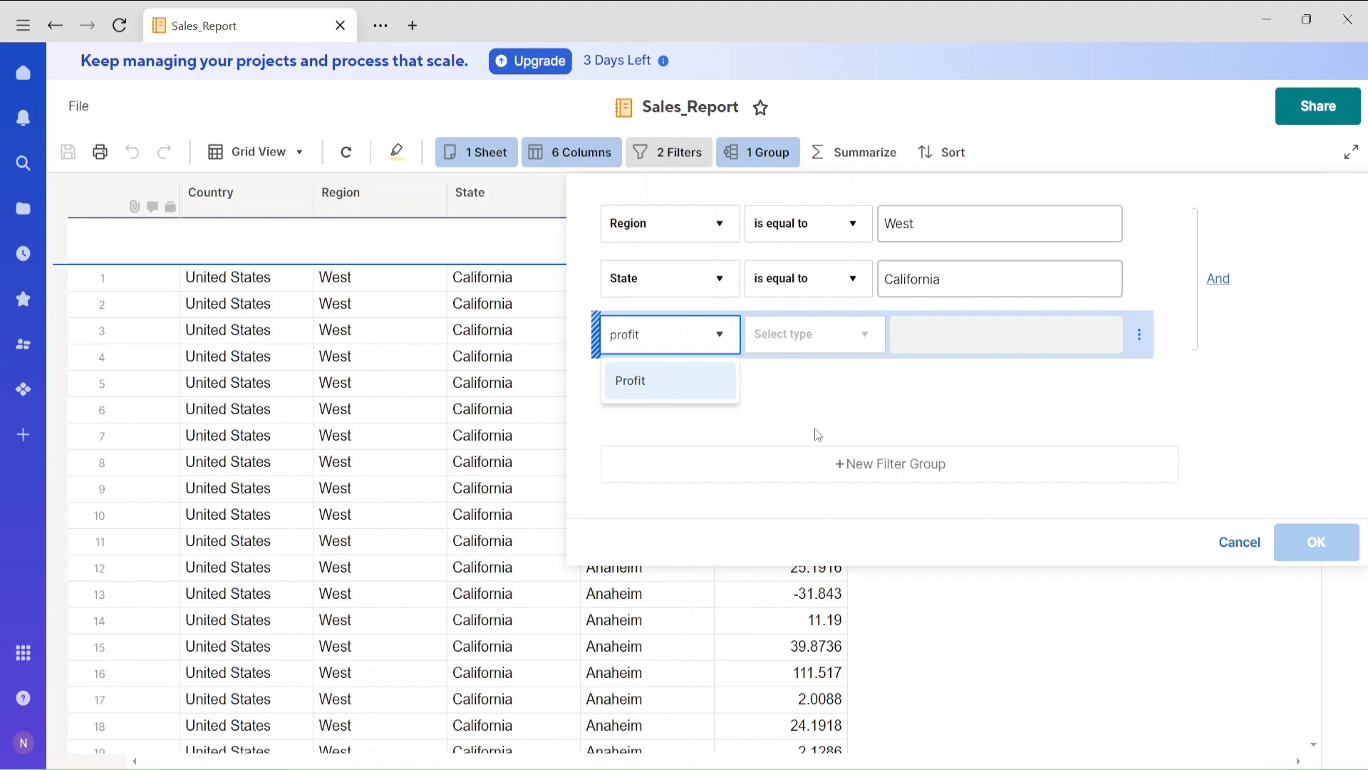
click(844, 345)
click(693, 349)
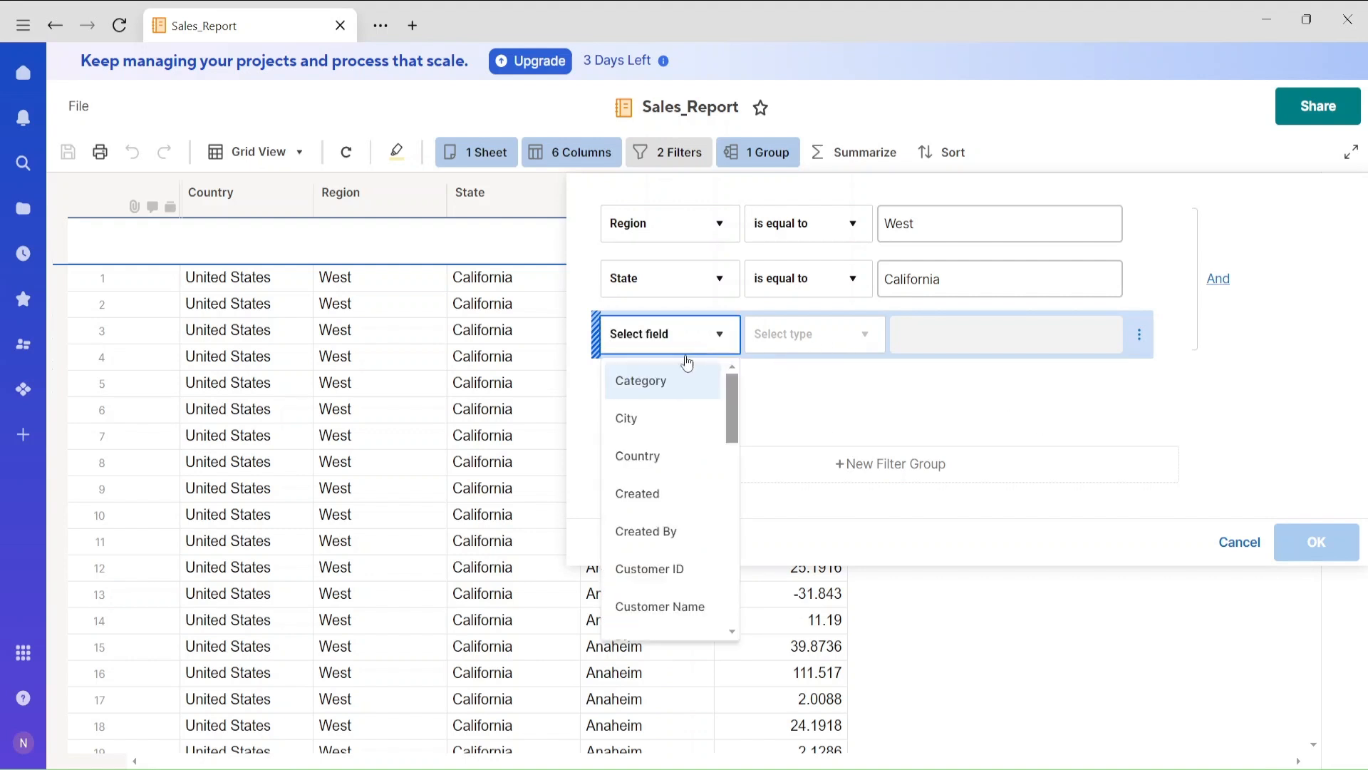
text(pro)
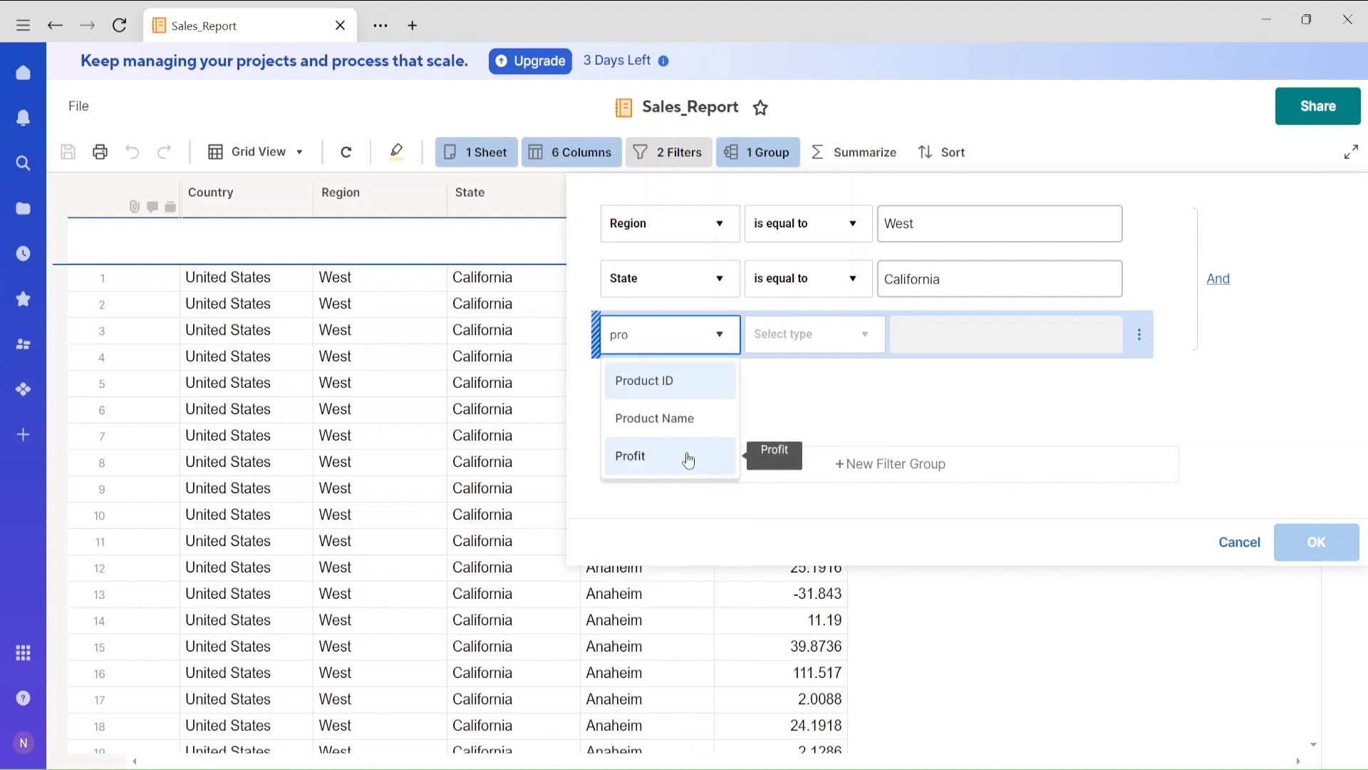
click(687, 460)
Step: Set the Profit condition to is greater than 1000 and apply the filter
click(798, 343)
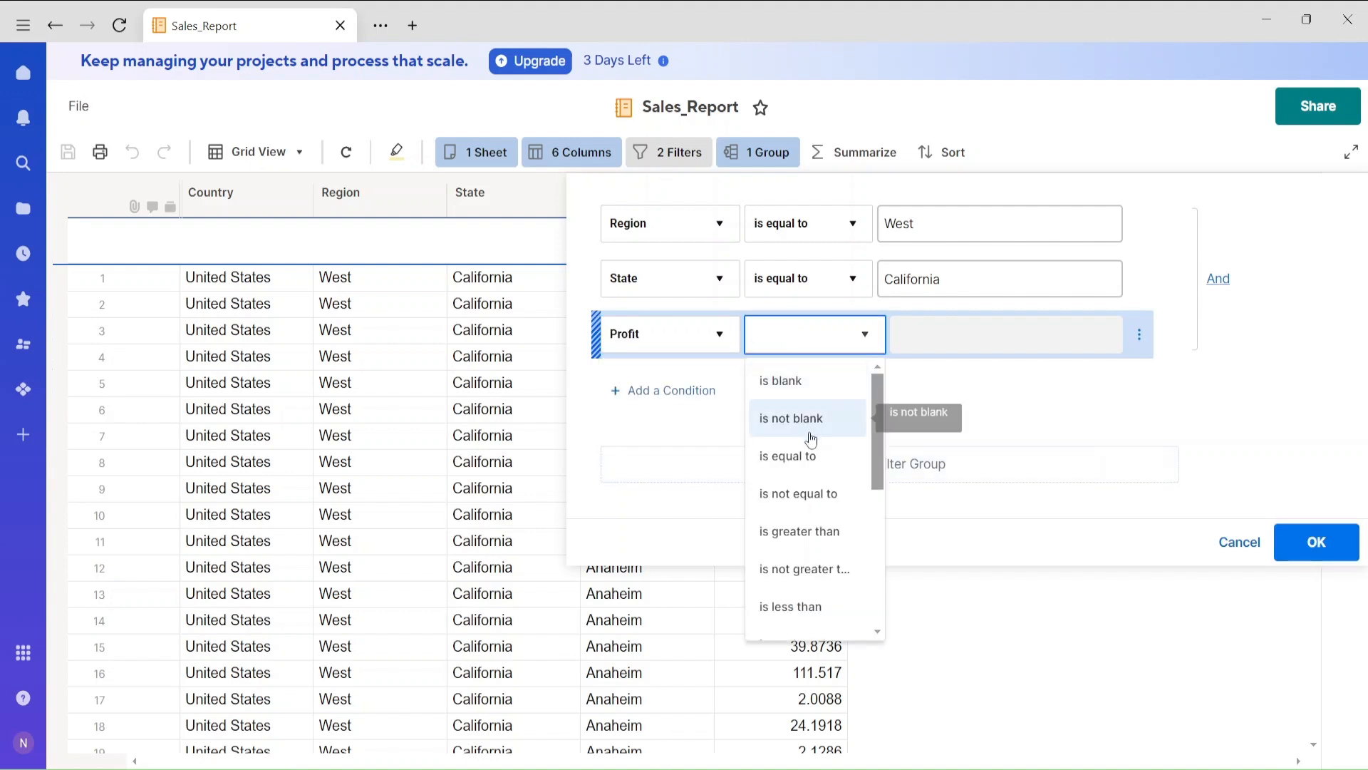
click(802, 531)
click(960, 349)
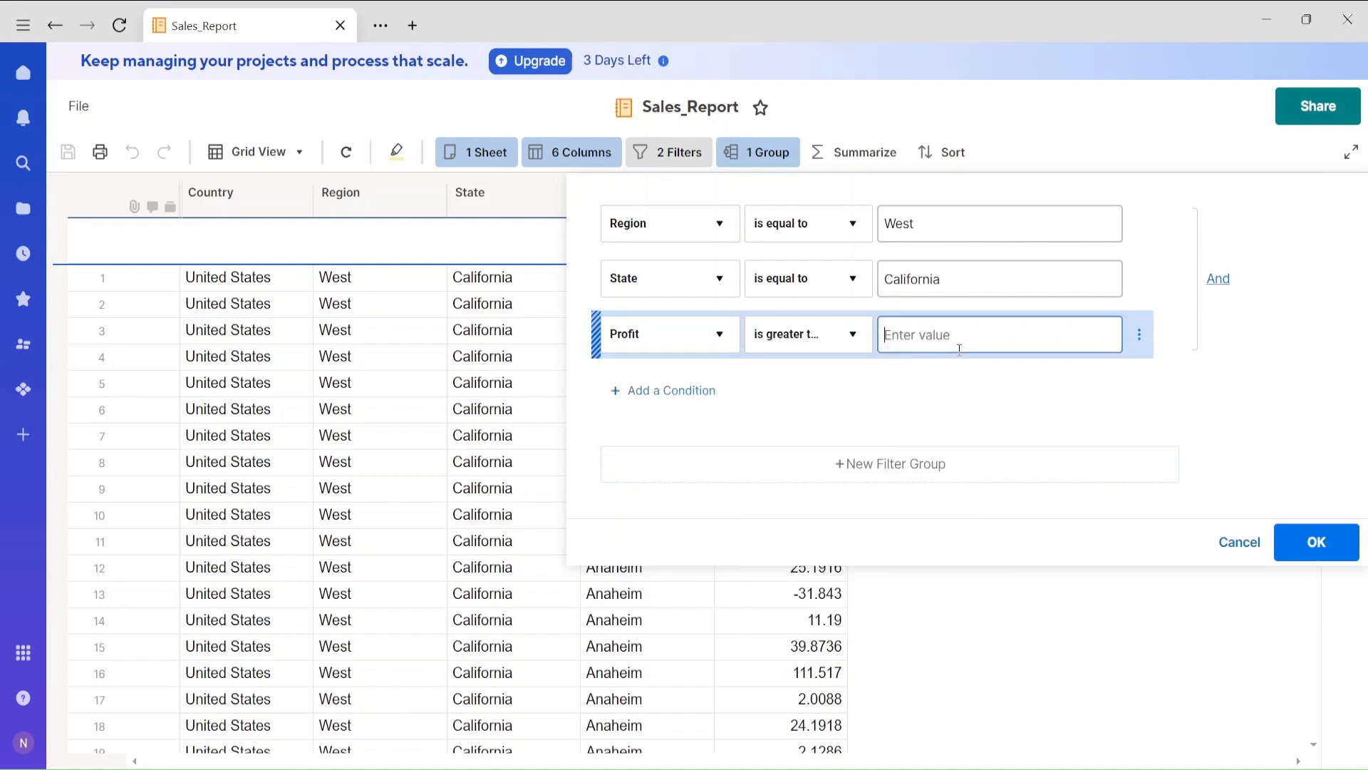
text(1000)
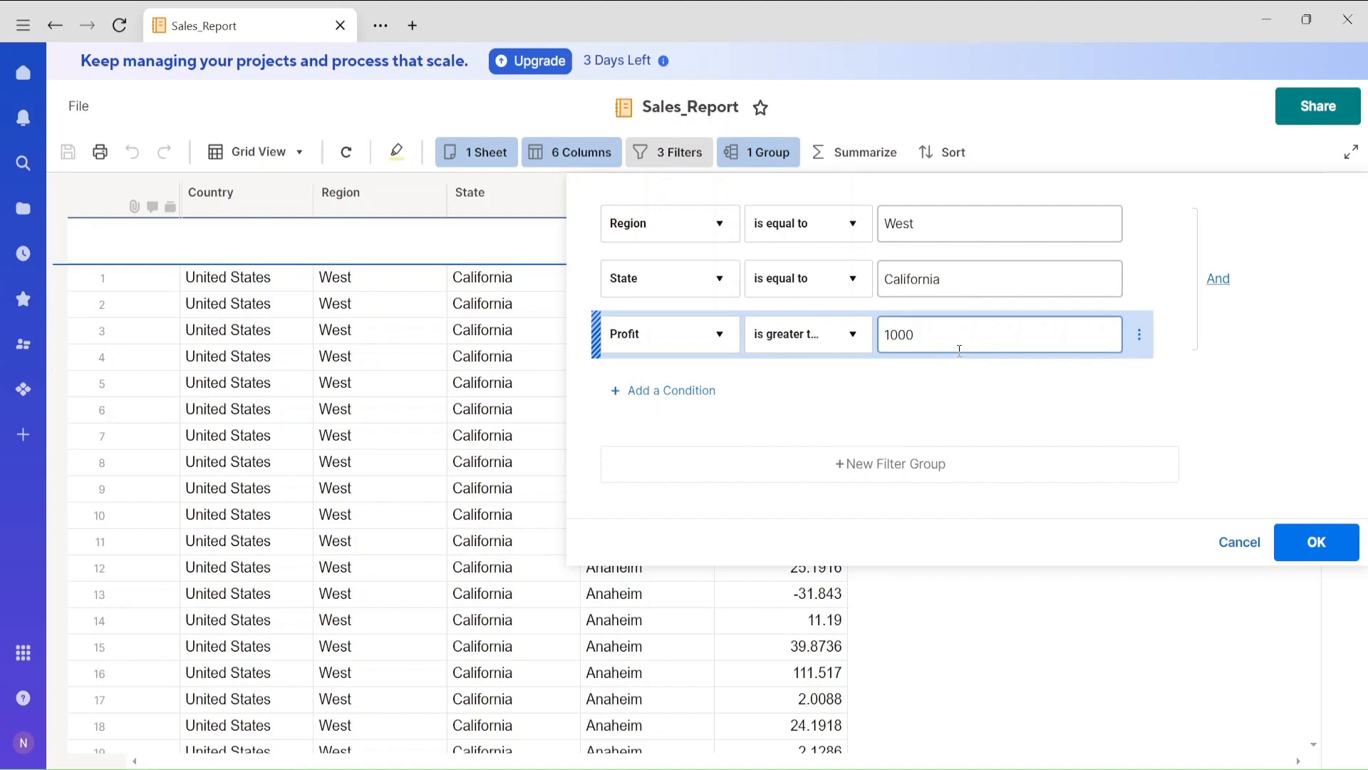
click(1318, 544)
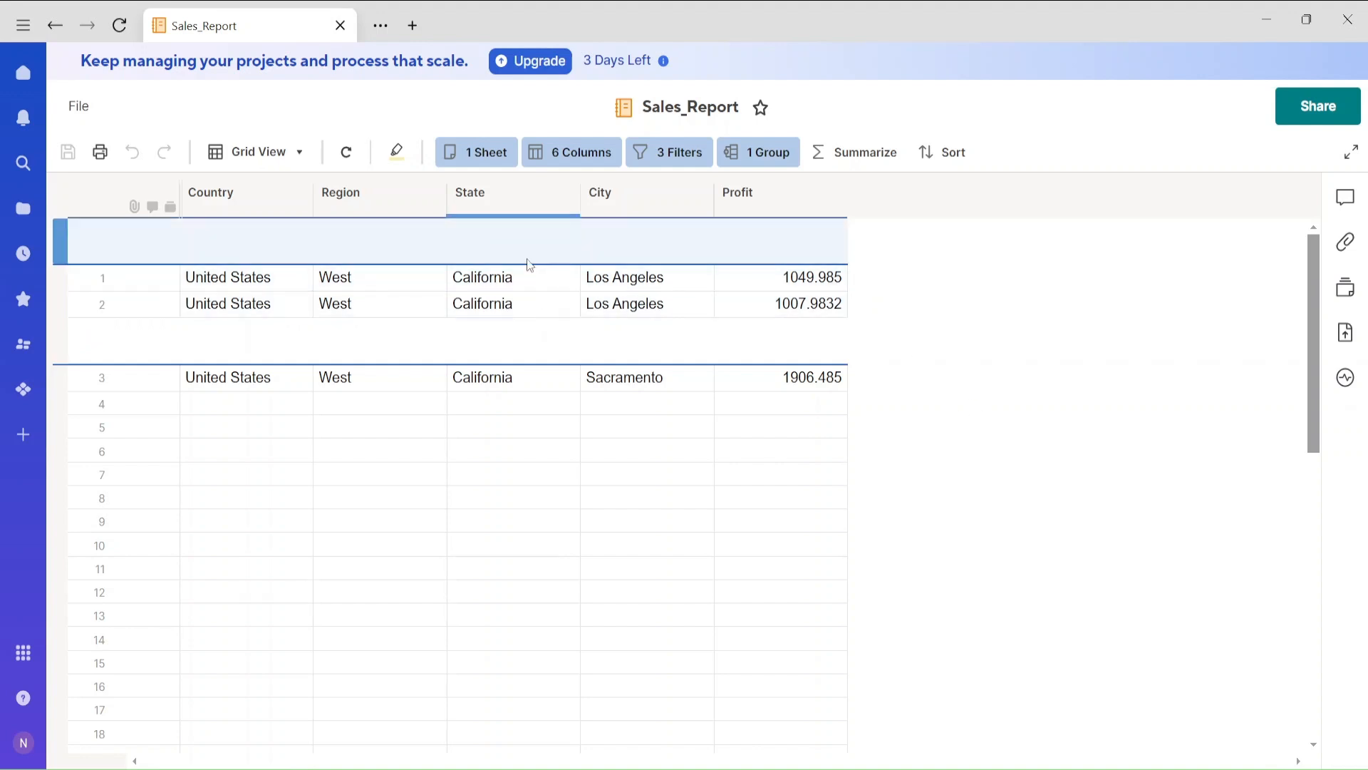
Step: Lower the threshold value of the Profit condition, apply the filter, and review the rows grouped by city
click(685, 154)
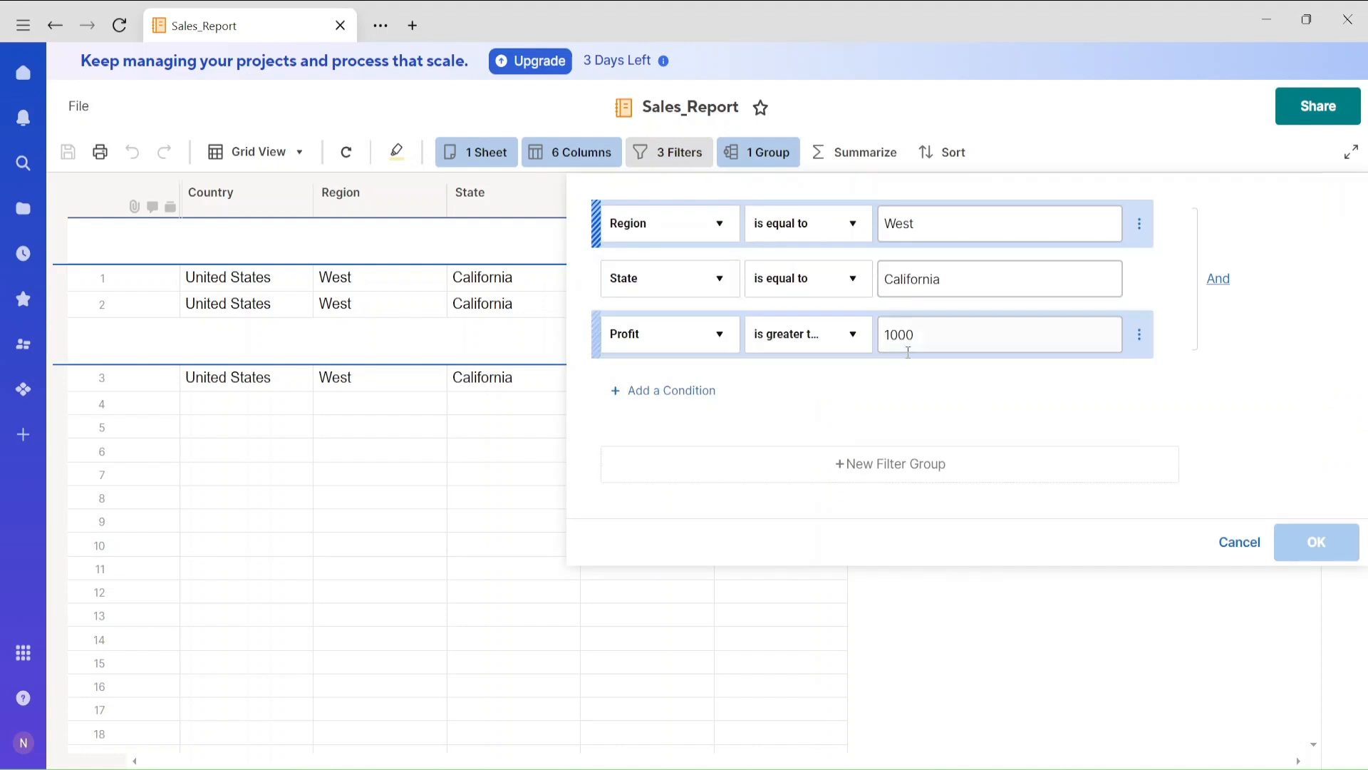
double_click(886, 343)
text(5)
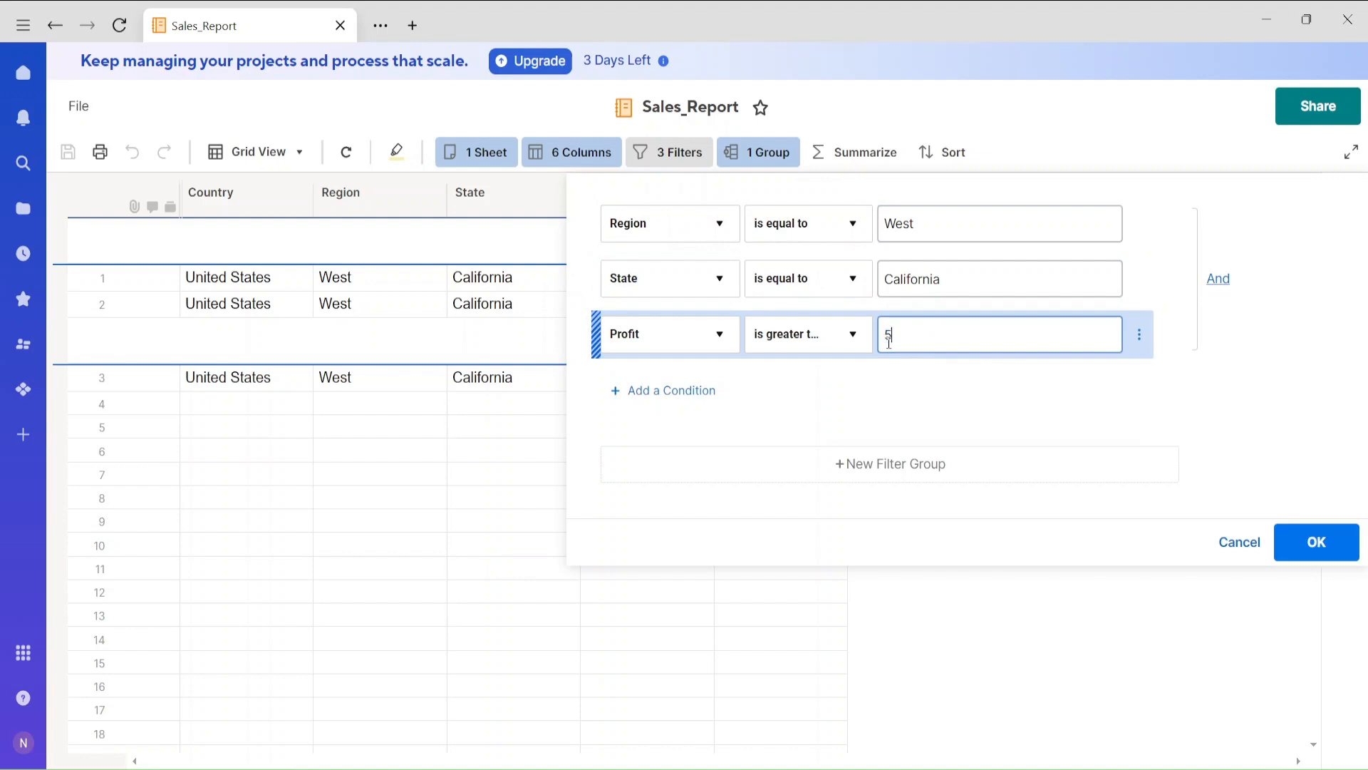
click(1309, 542)
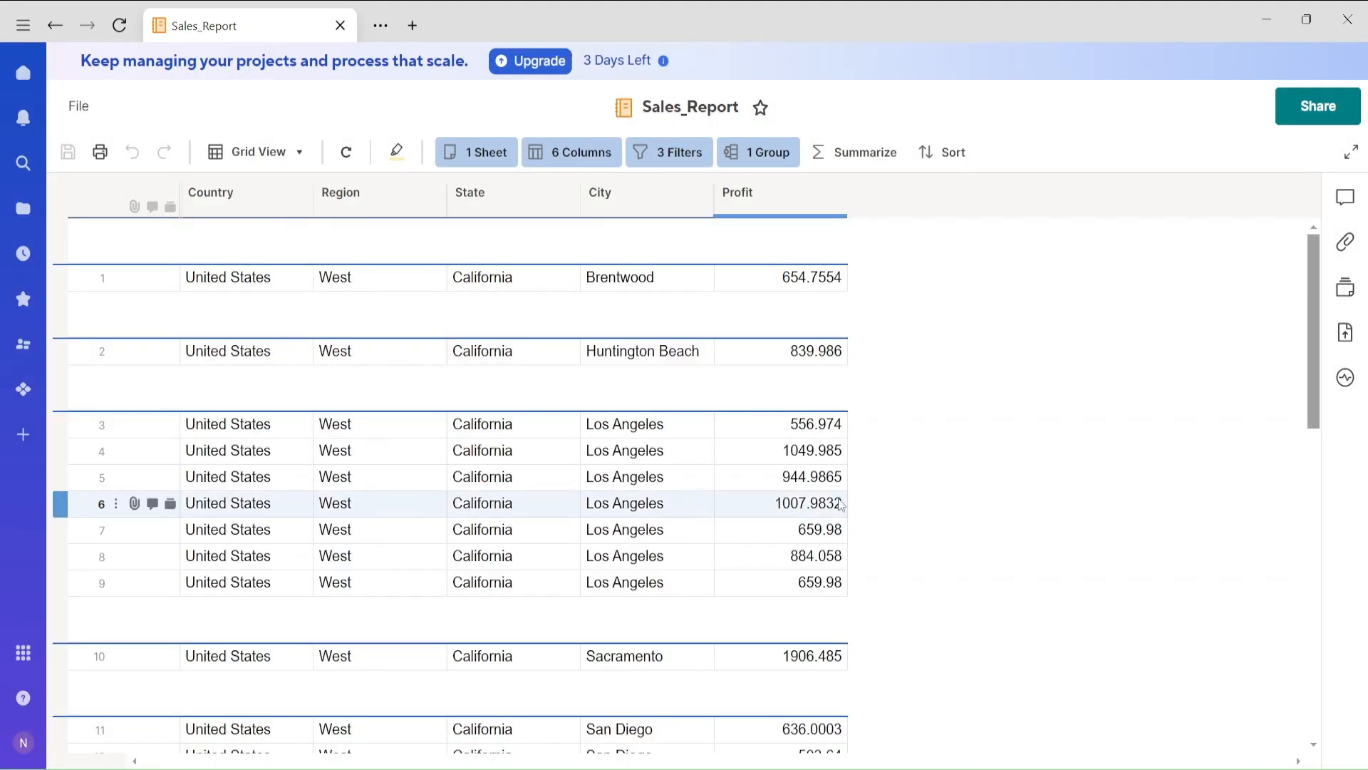
scroll(836, 514, down, 6)
scroll(835, 514, up, 6)
scroll(835, 515, down, 6)
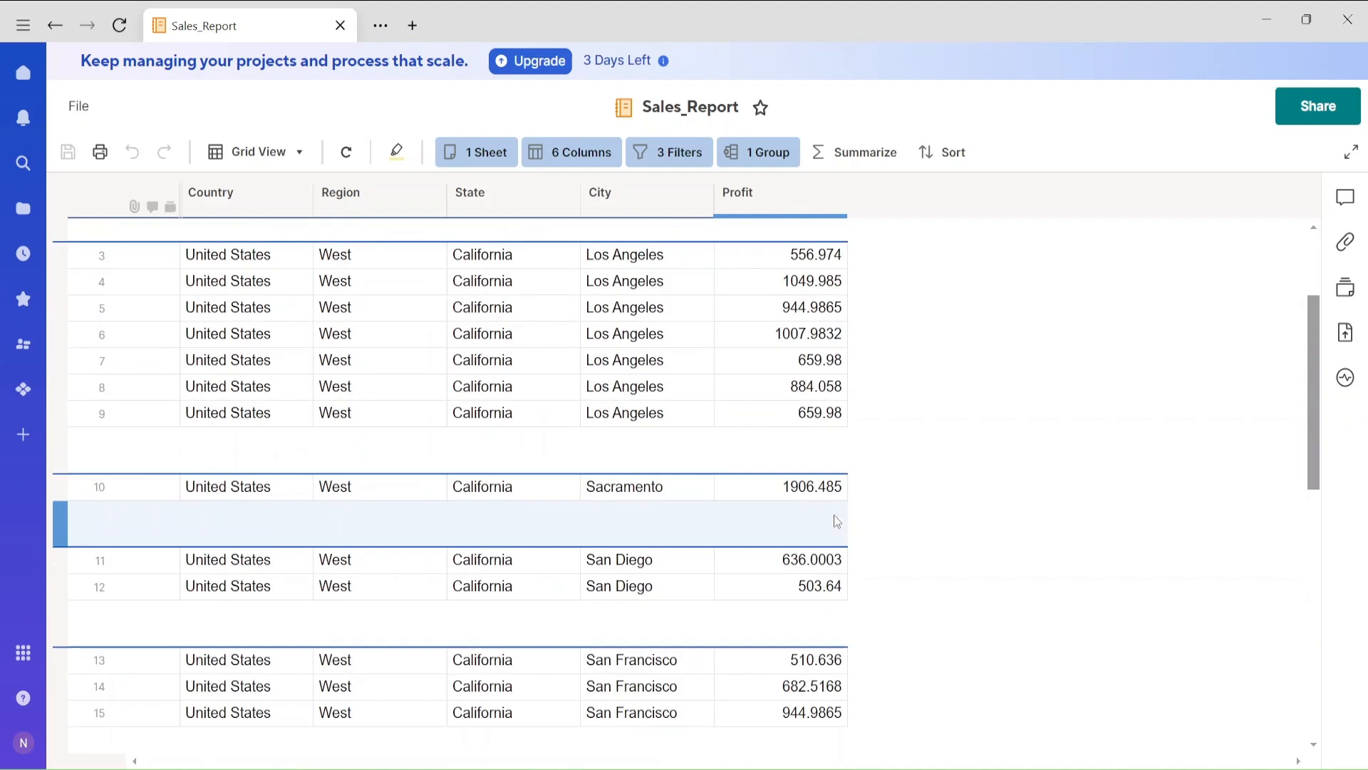
Step: Summarize the City column by Count and review the counts shown for each city group
scroll(848, 446, up, 6)
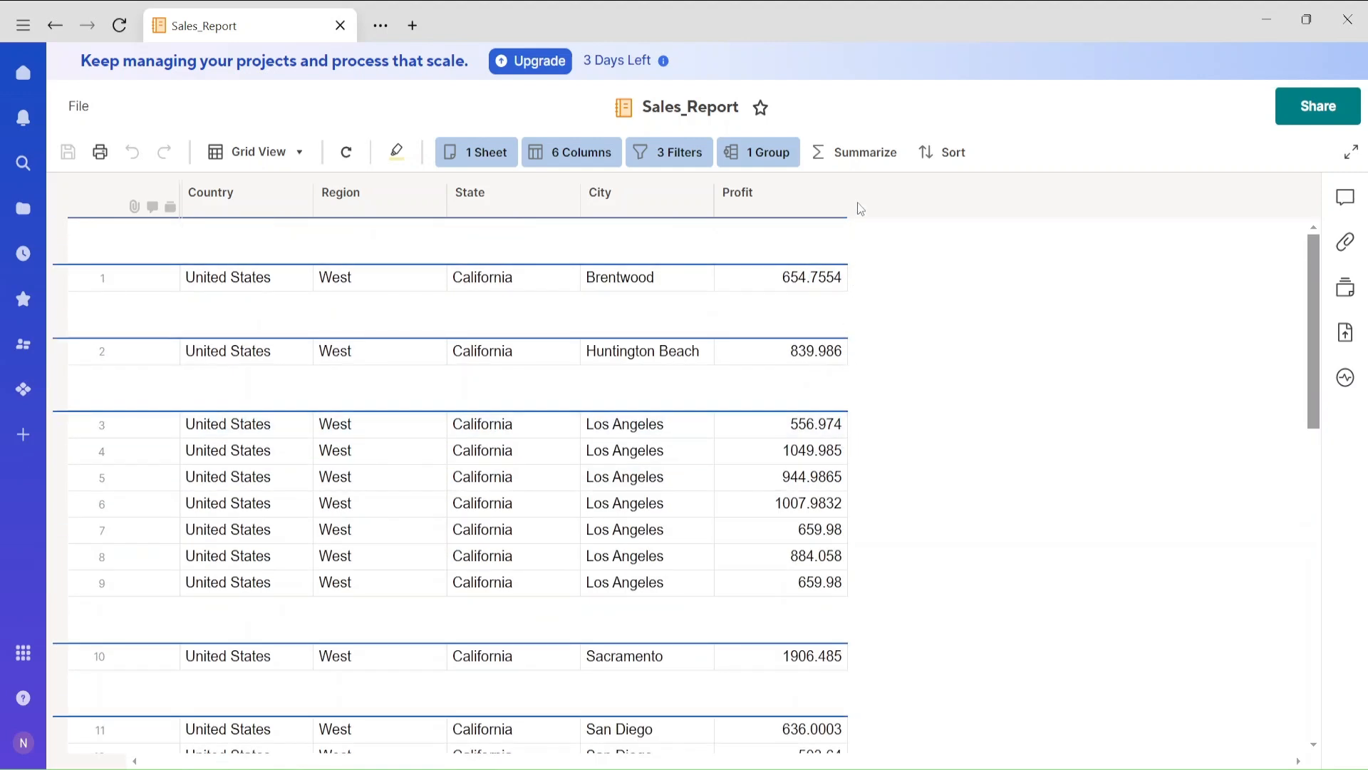
click(877, 154)
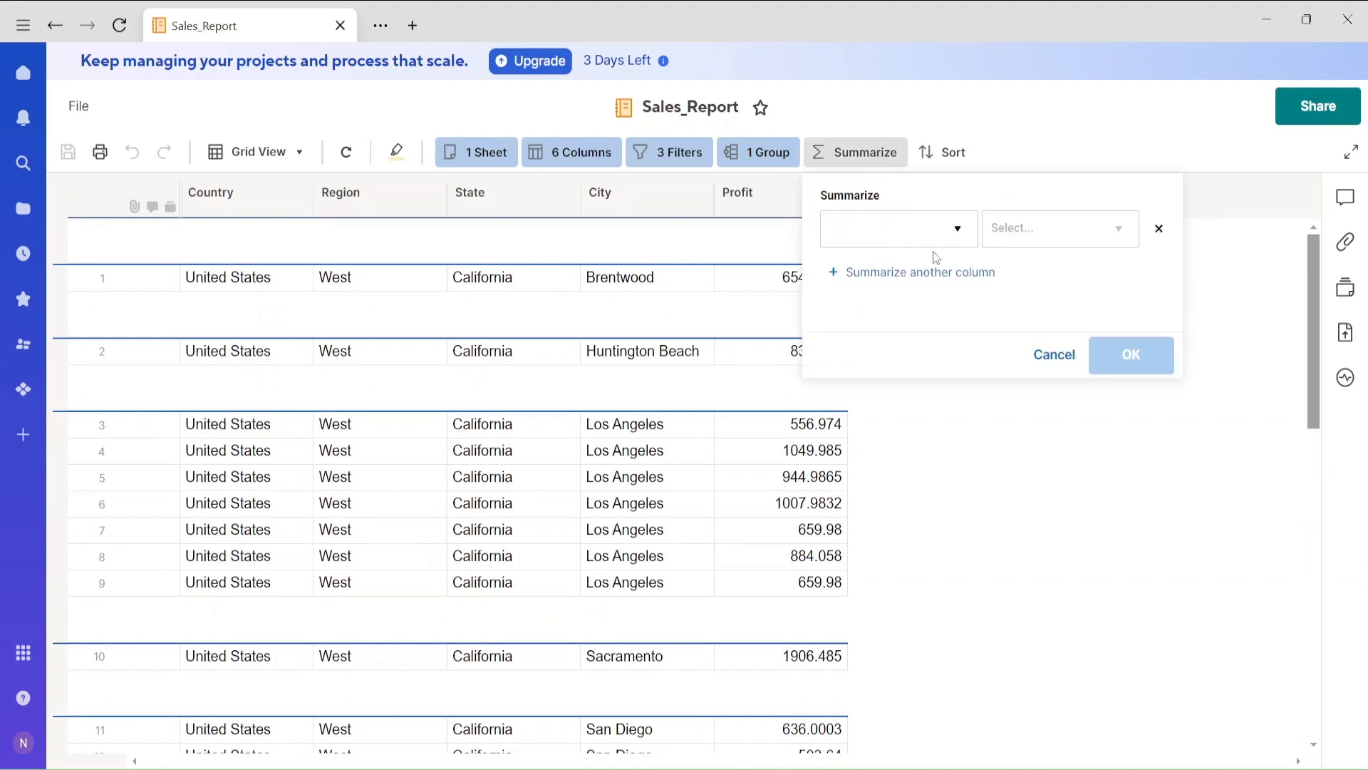
click(933, 222)
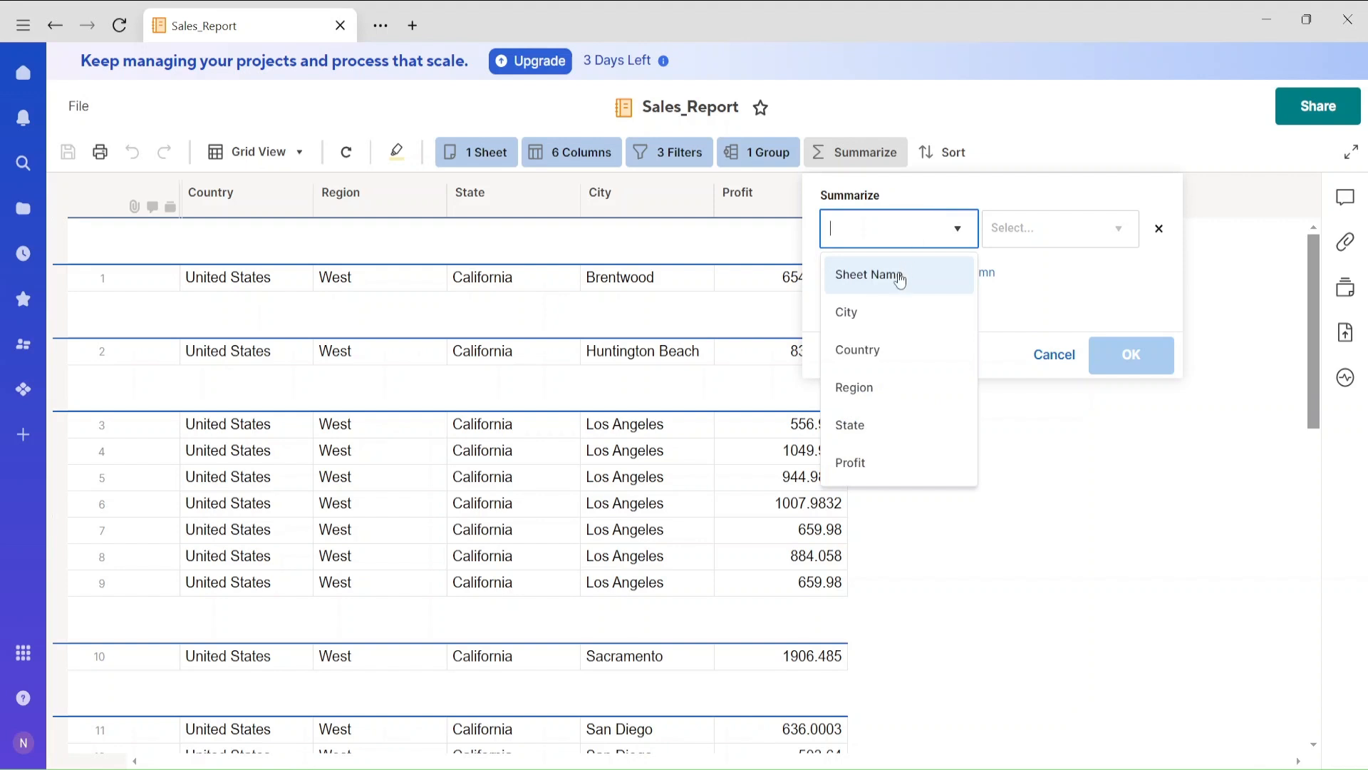
click(887, 311)
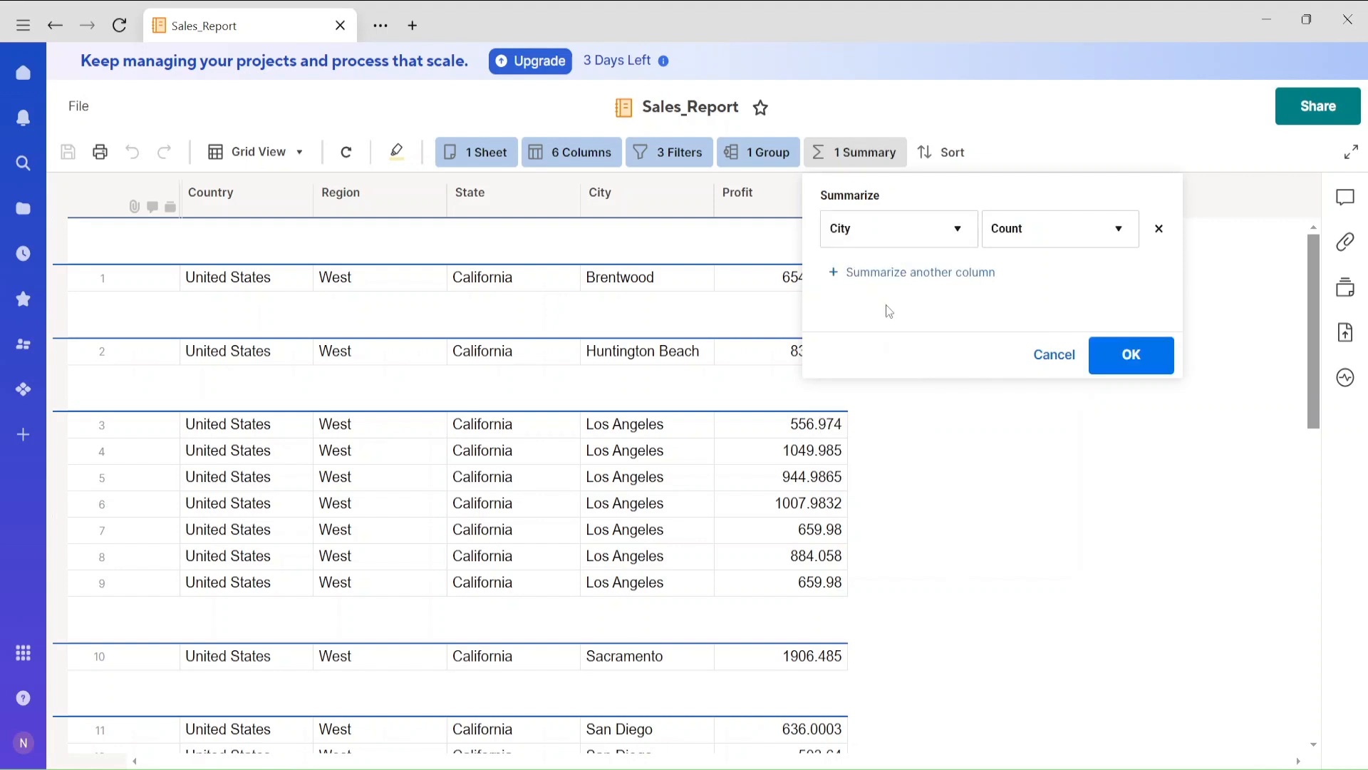
click(1148, 360)
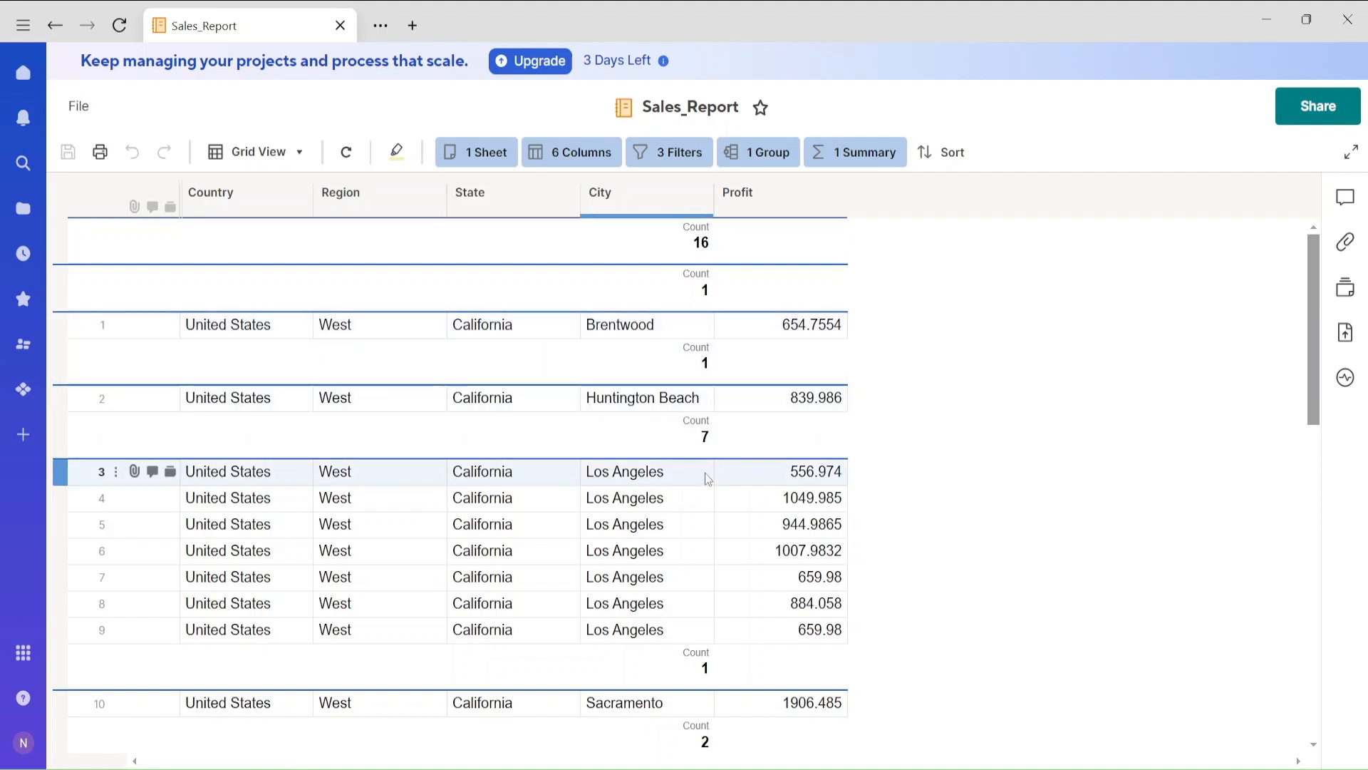
scroll(720, 485, down, 1)
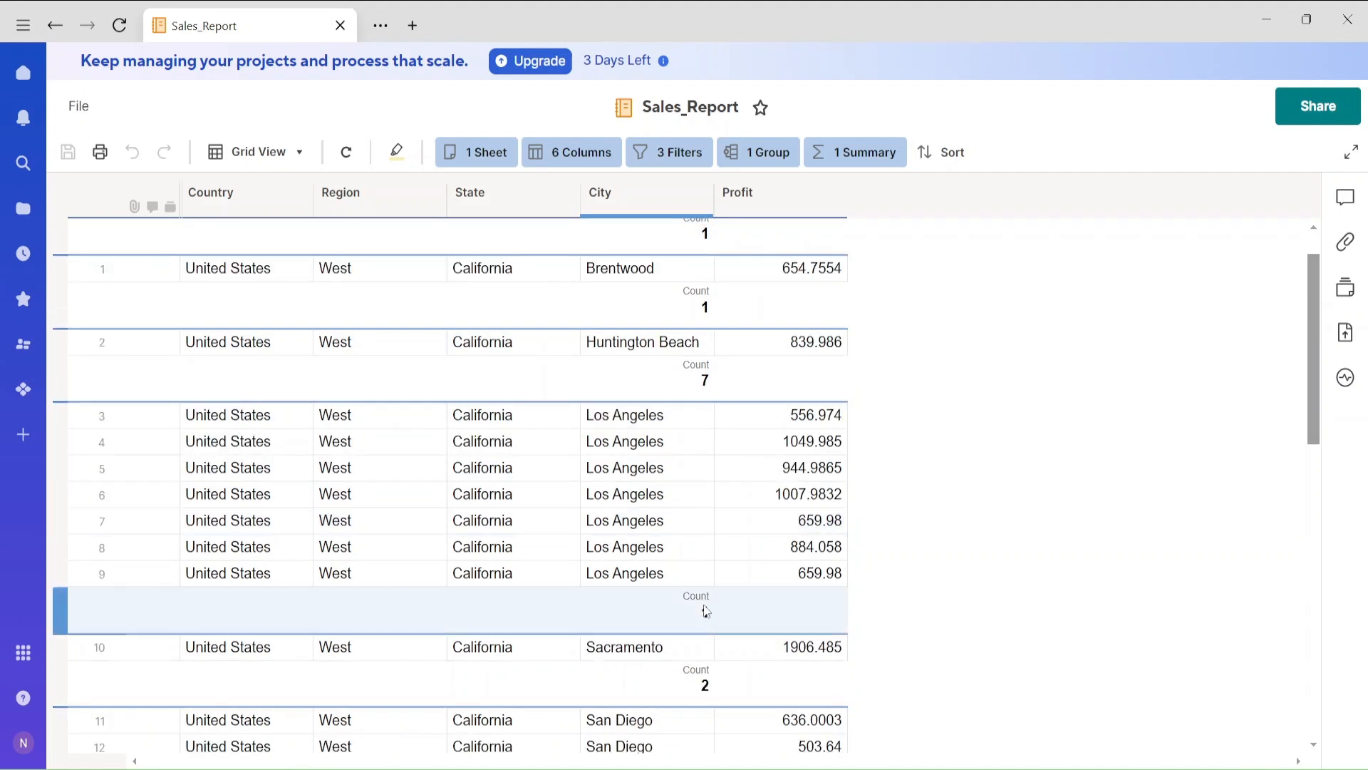
scroll(706, 607, down, 2)
scroll(727, 662, down, 3)
scroll(726, 660, up, 6)
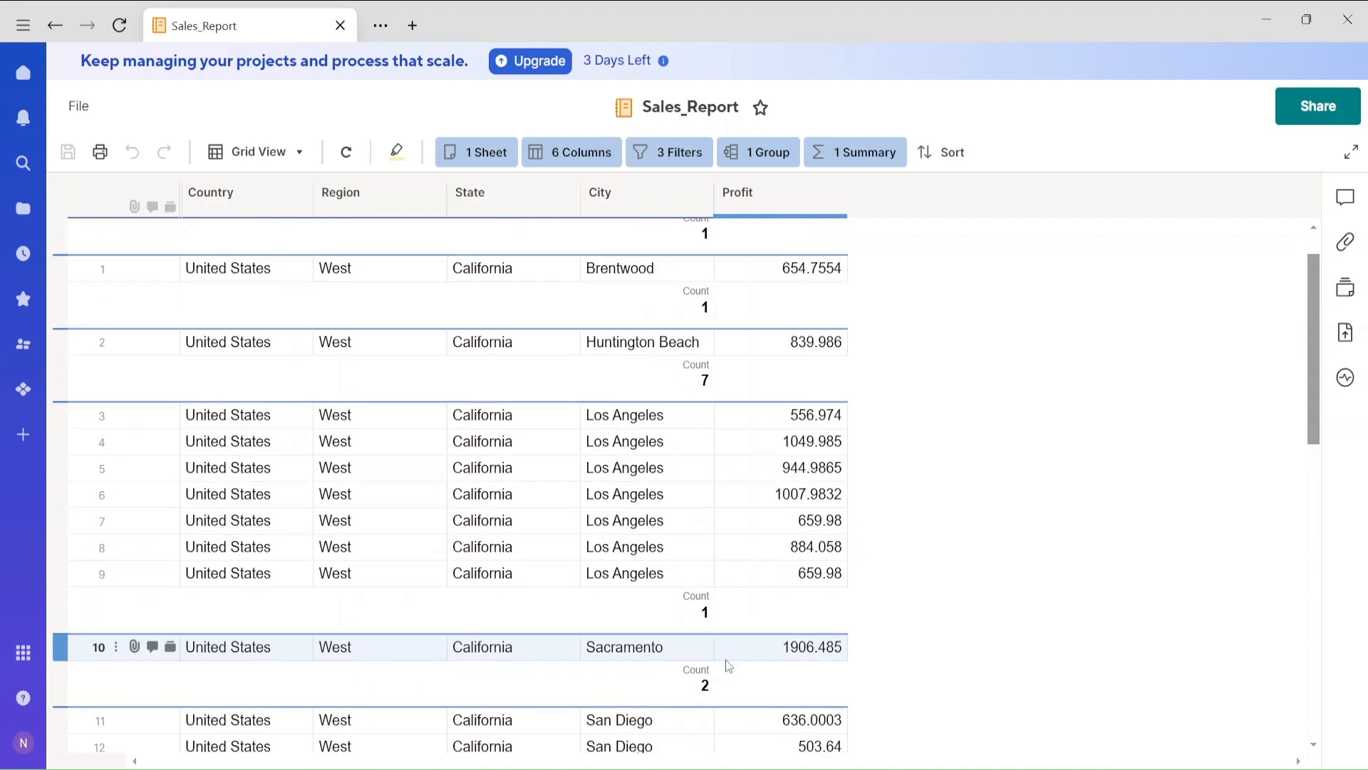
Step: Remove the City count summary from the report
click(866, 158)
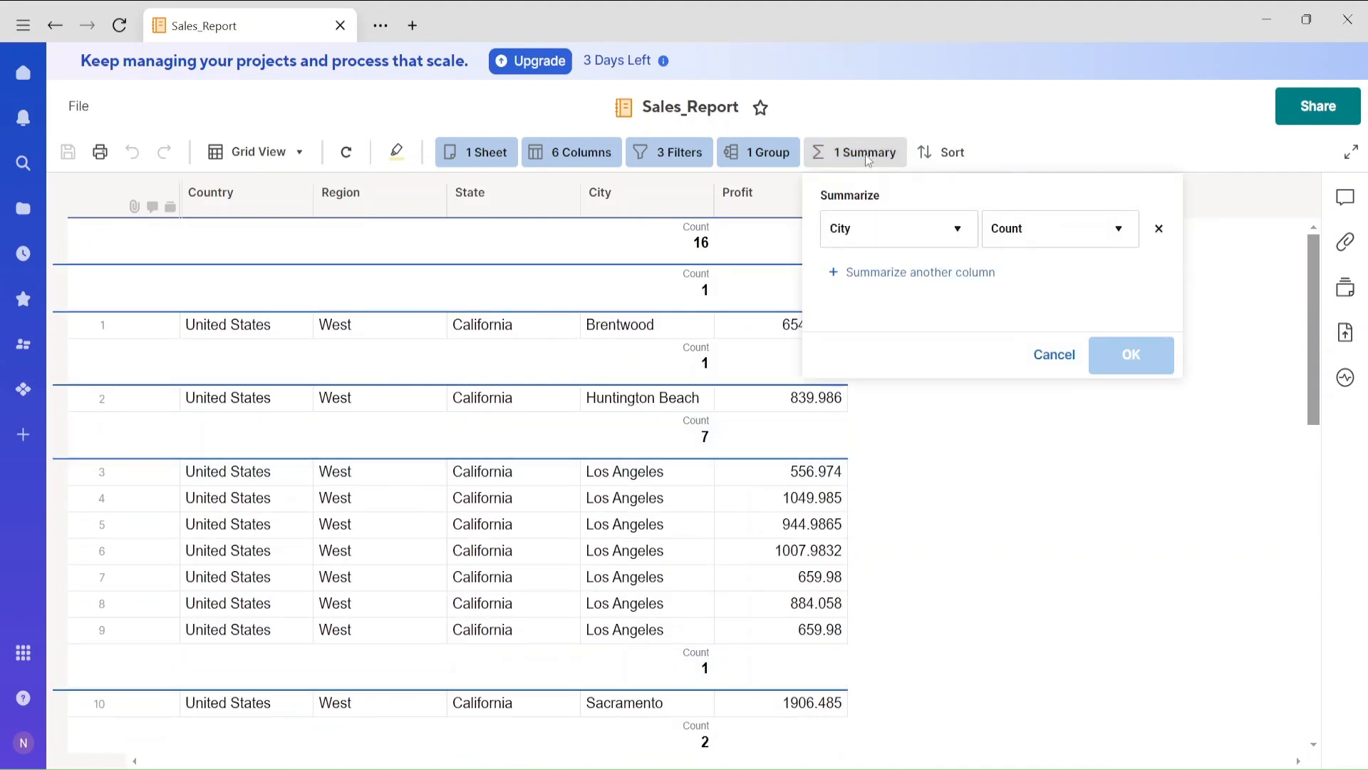
click(1158, 228)
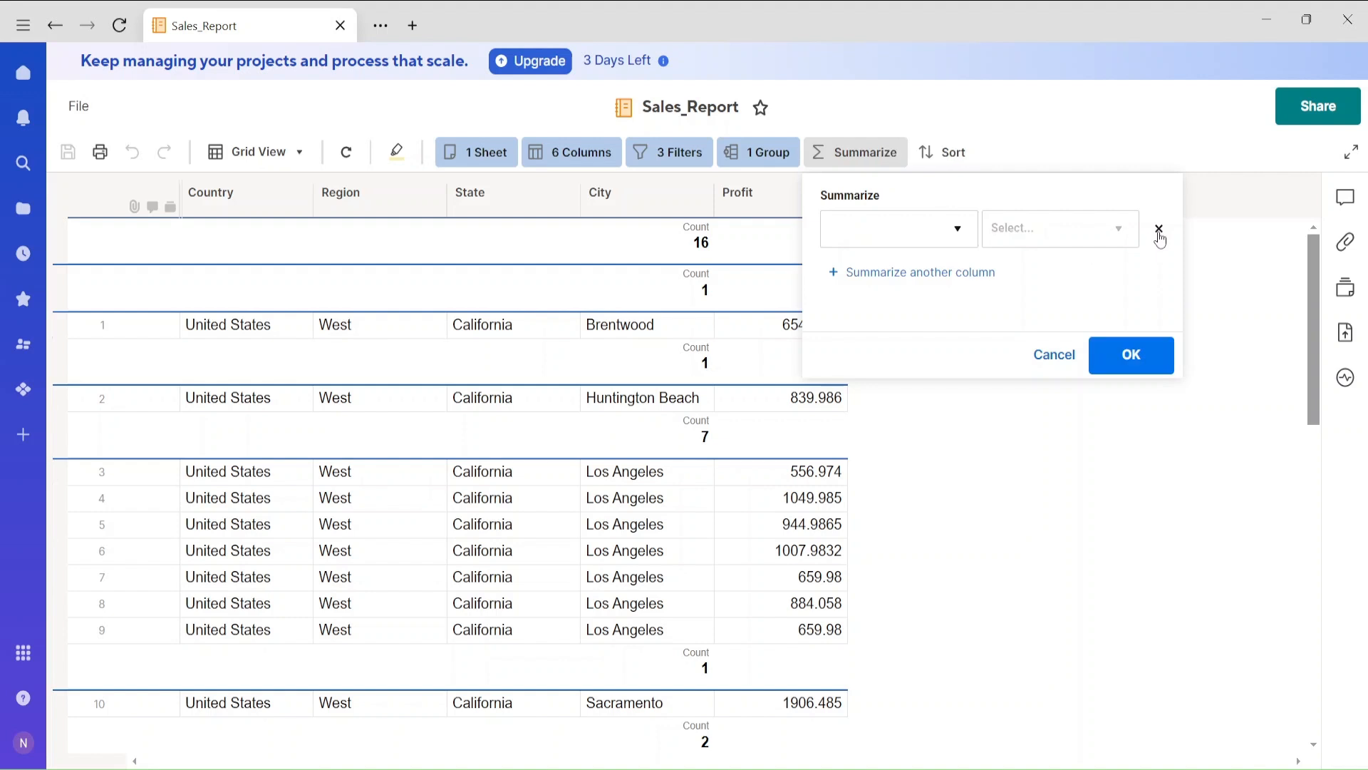
click(1142, 351)
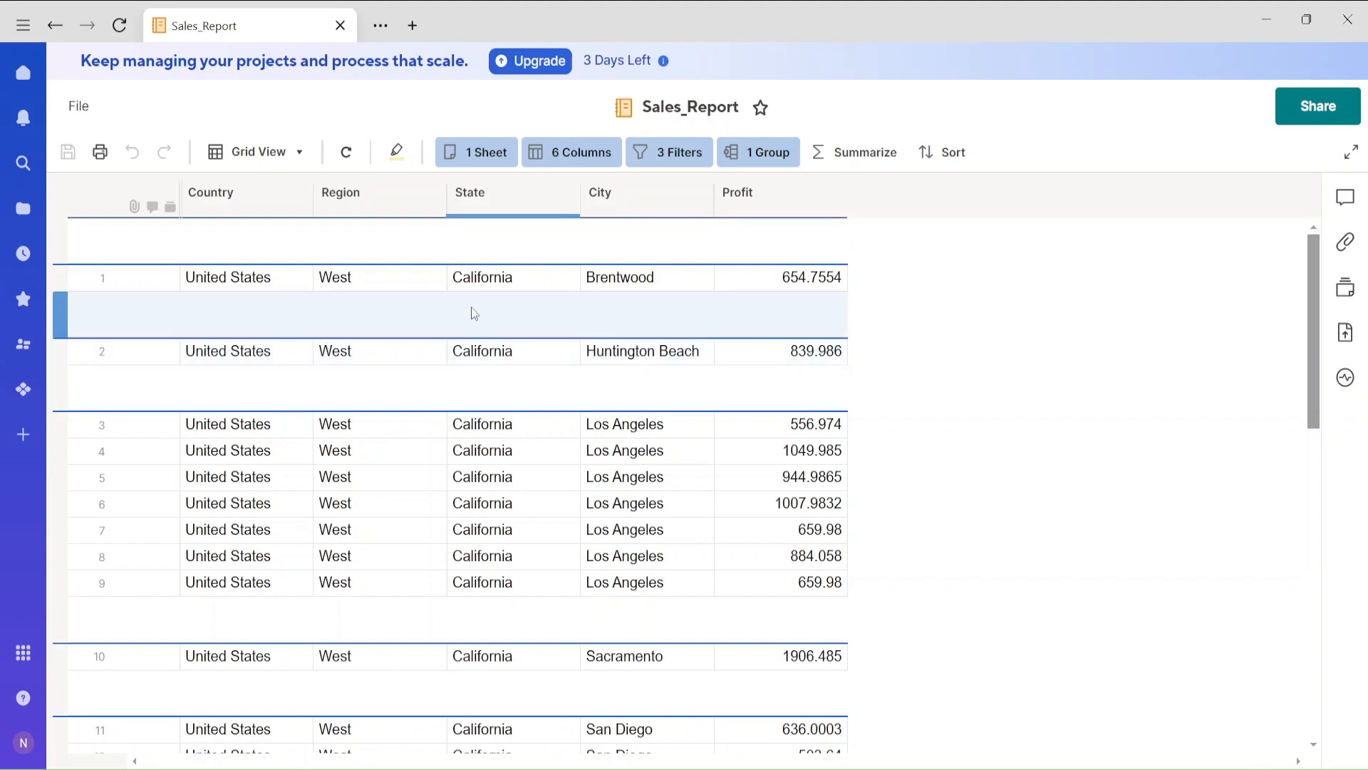
click(580, 158)
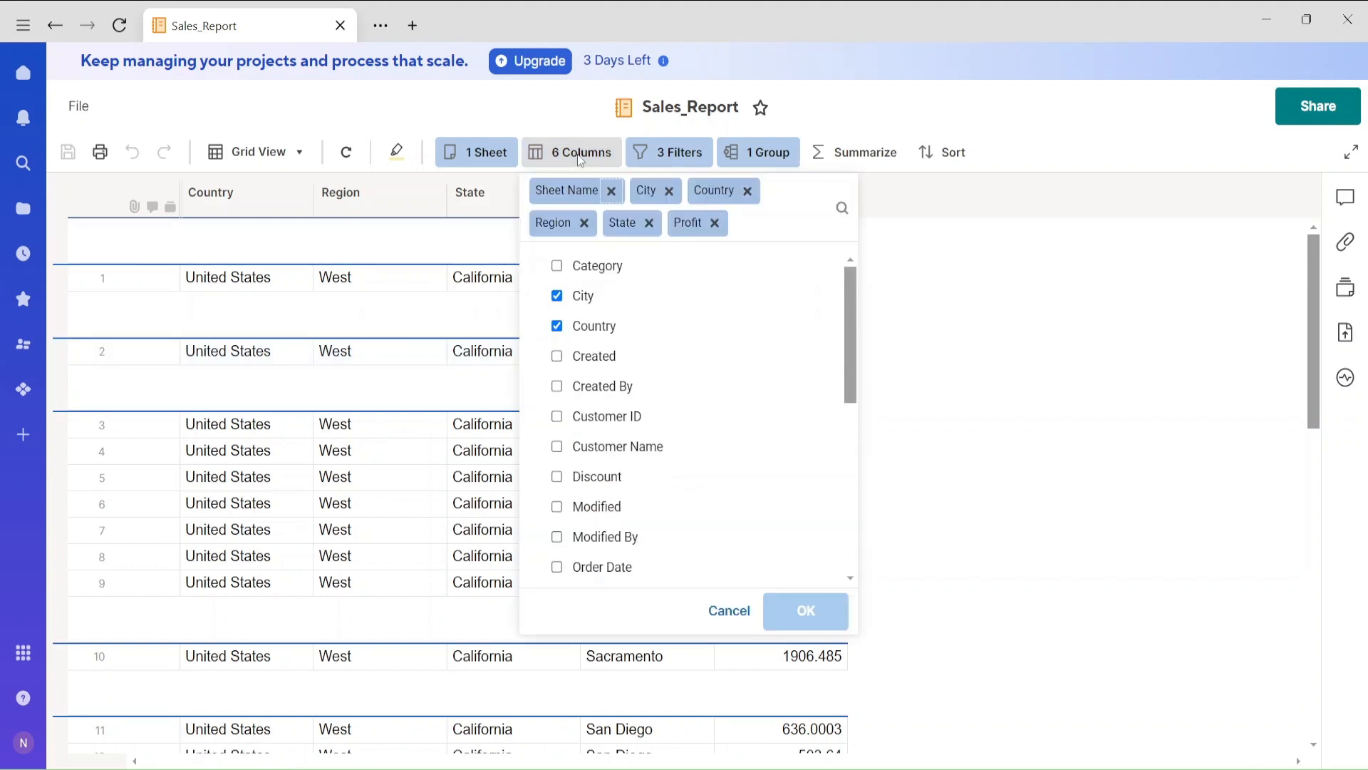
click(968, 270)
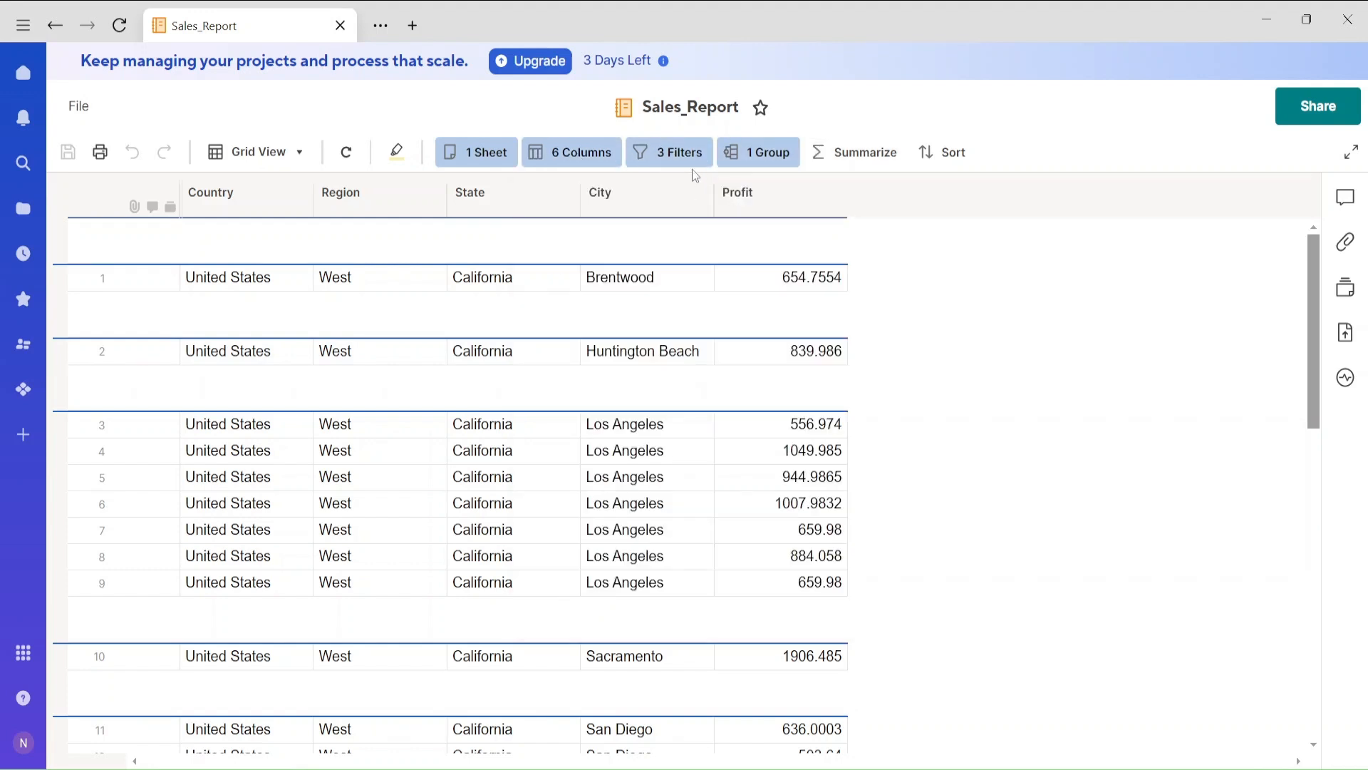
Step: Open Sales_Dashboard from the Sheets folder and add a Title widget to its empty canvas
click(54, 25)
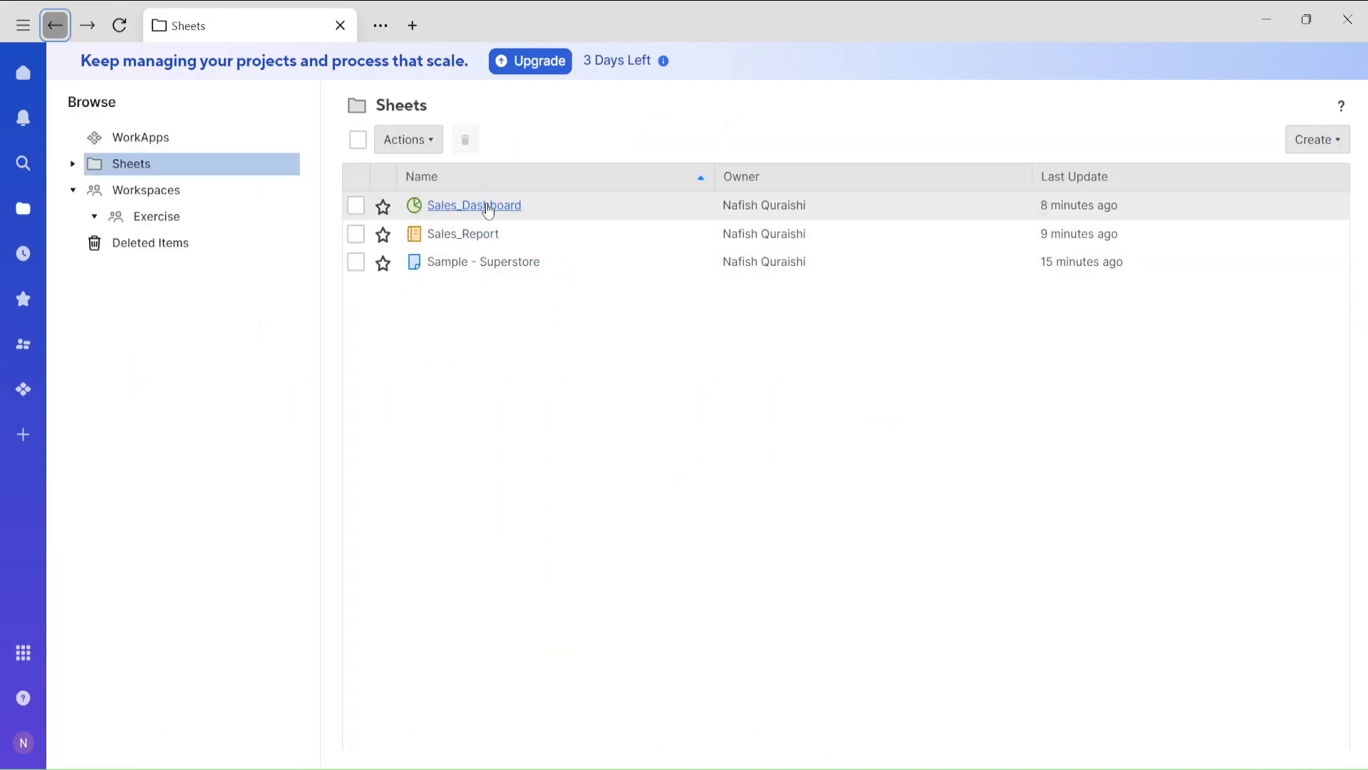
click(488, 207)
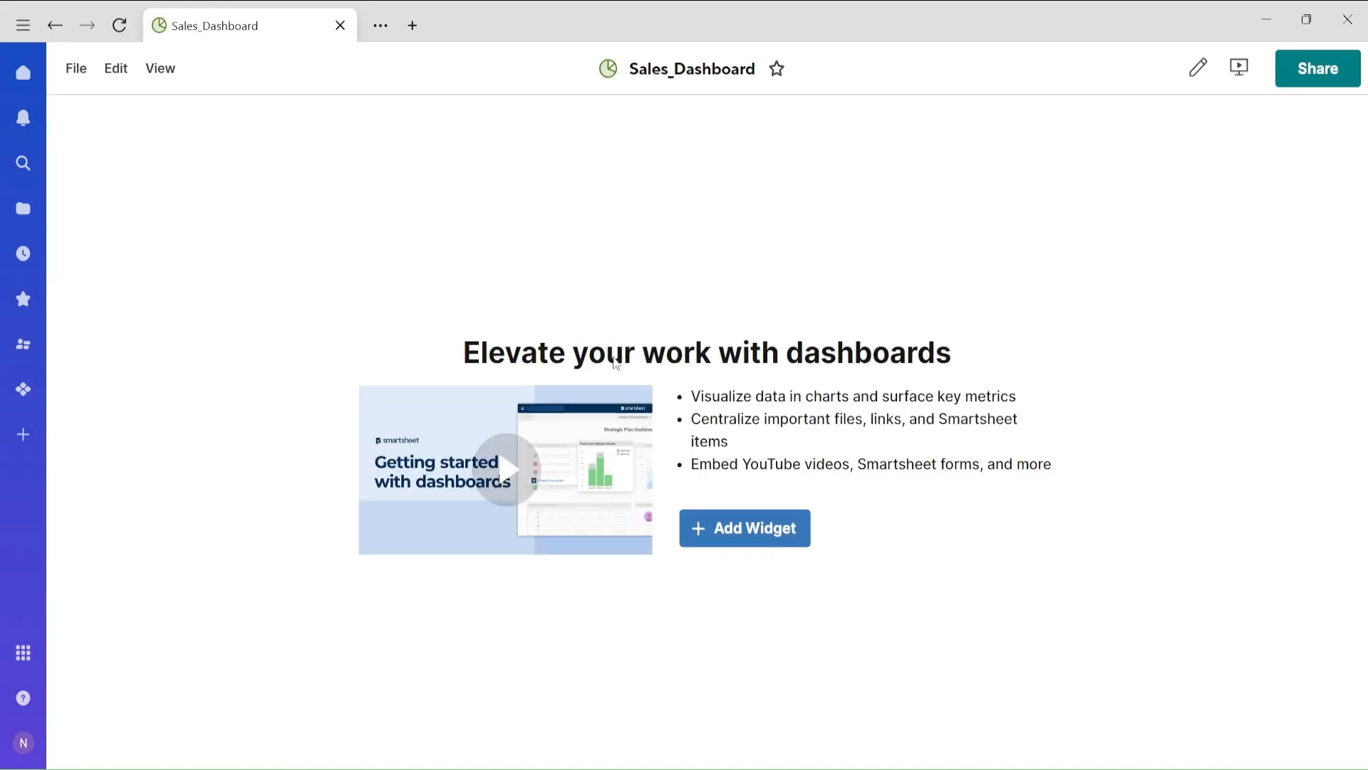
click(730, 530)
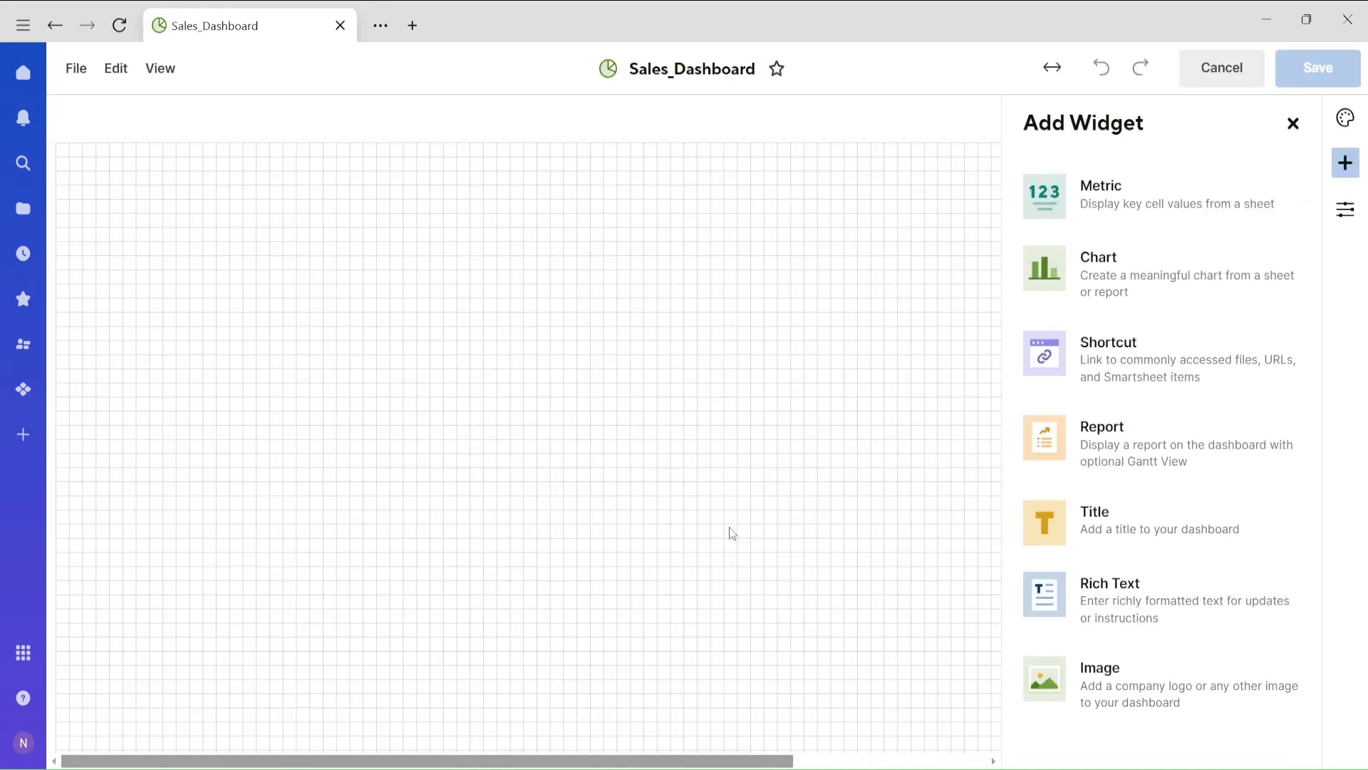
click(1170, 544)
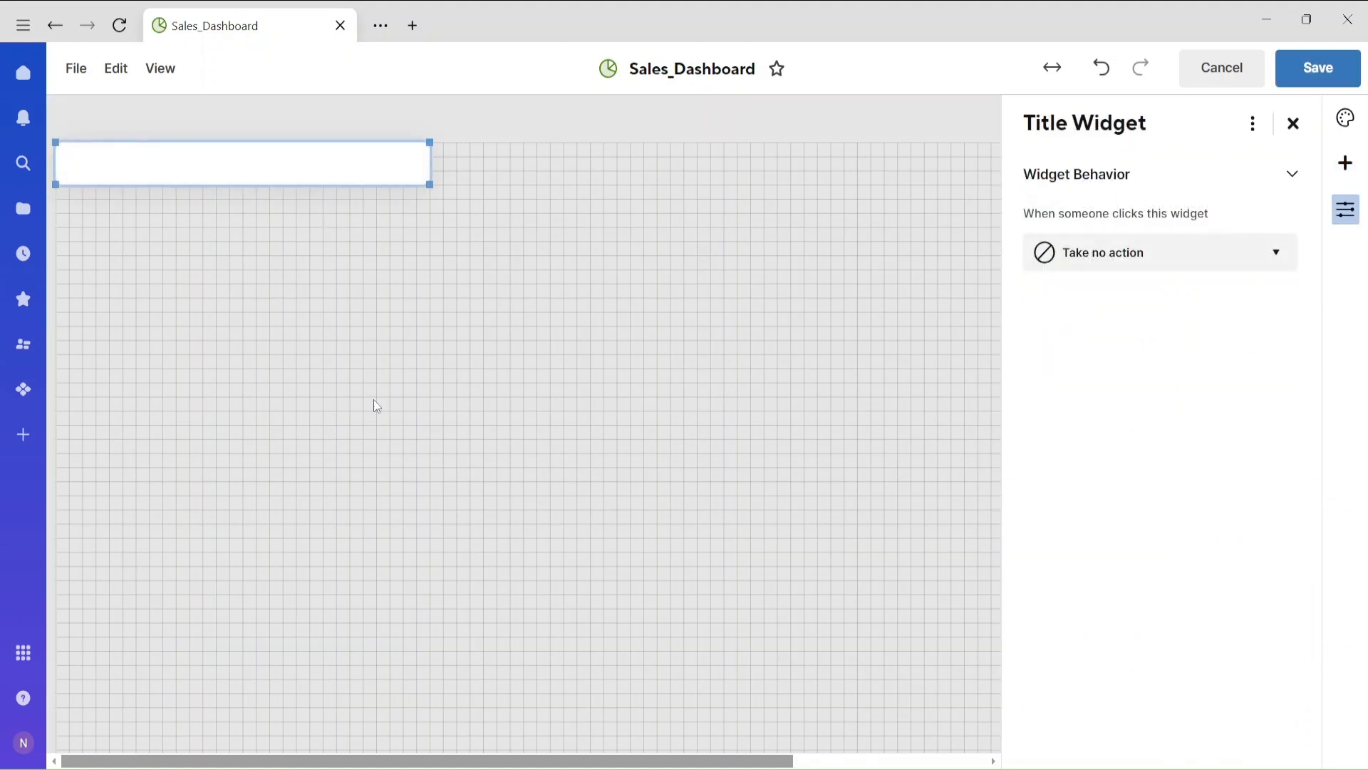
Step: Move the title widget to the upper middle of the dashboard canvas and enlarge it to about twice its height
click(499, 435)
click(318, 164)
click(474, 351)
click(385, 168)
drag(385, 168, 750, 227)
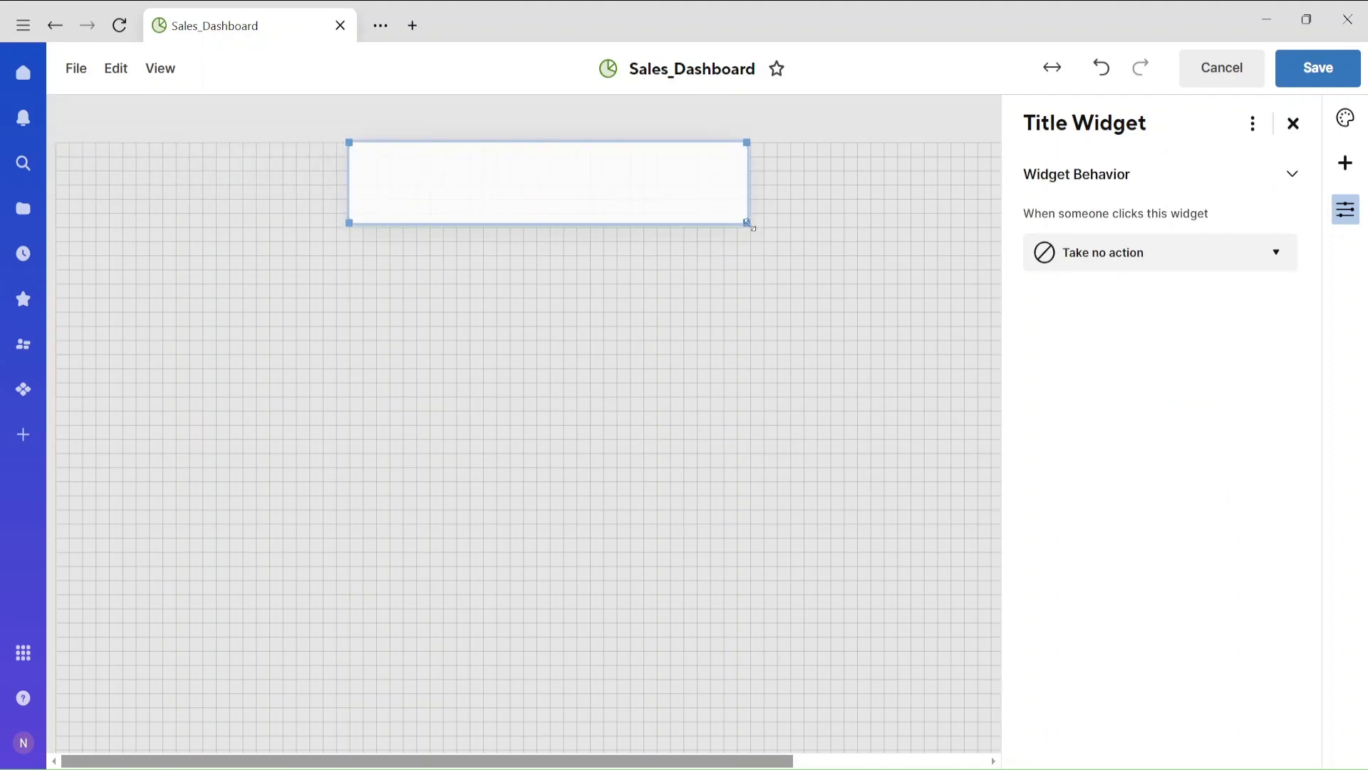
Step: Enter "Sales Data" as the text of the title widget
click(454, 175)
text(S)
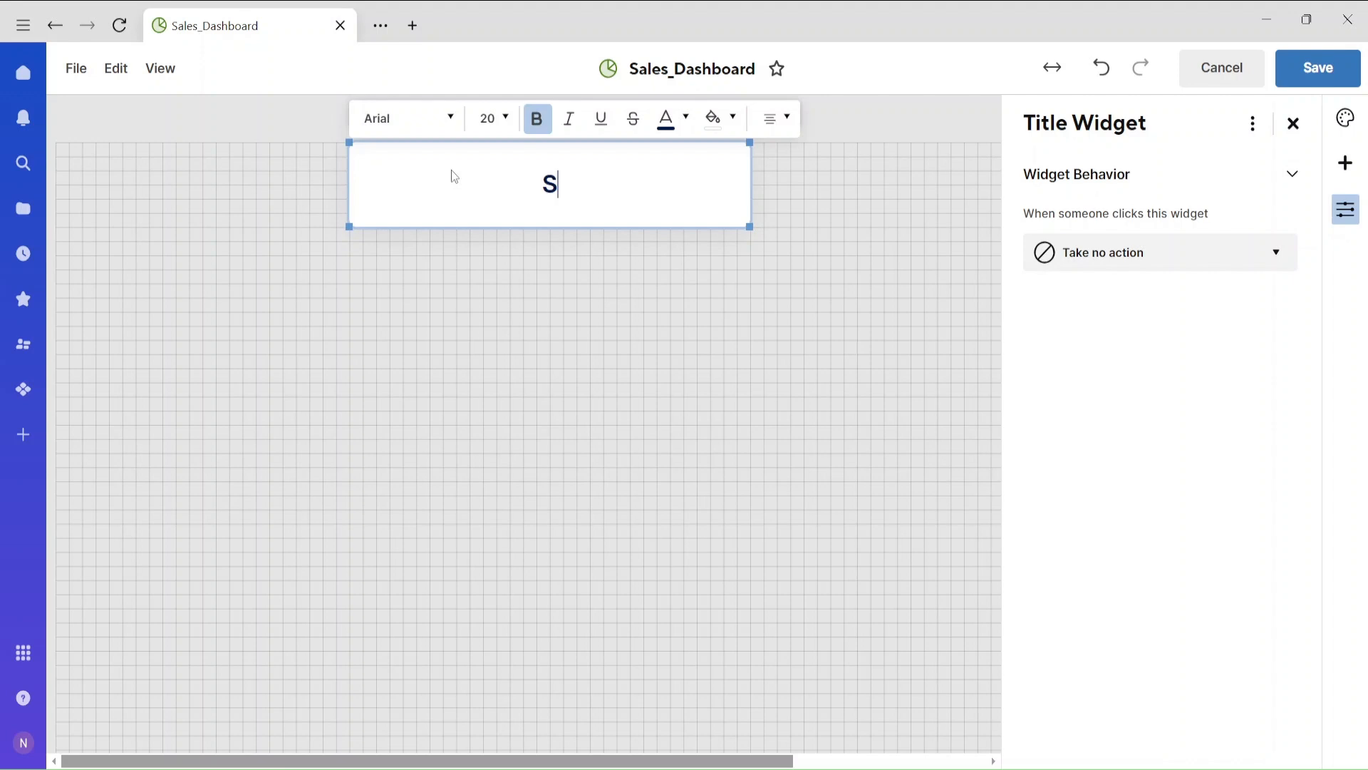
text(ales Data)
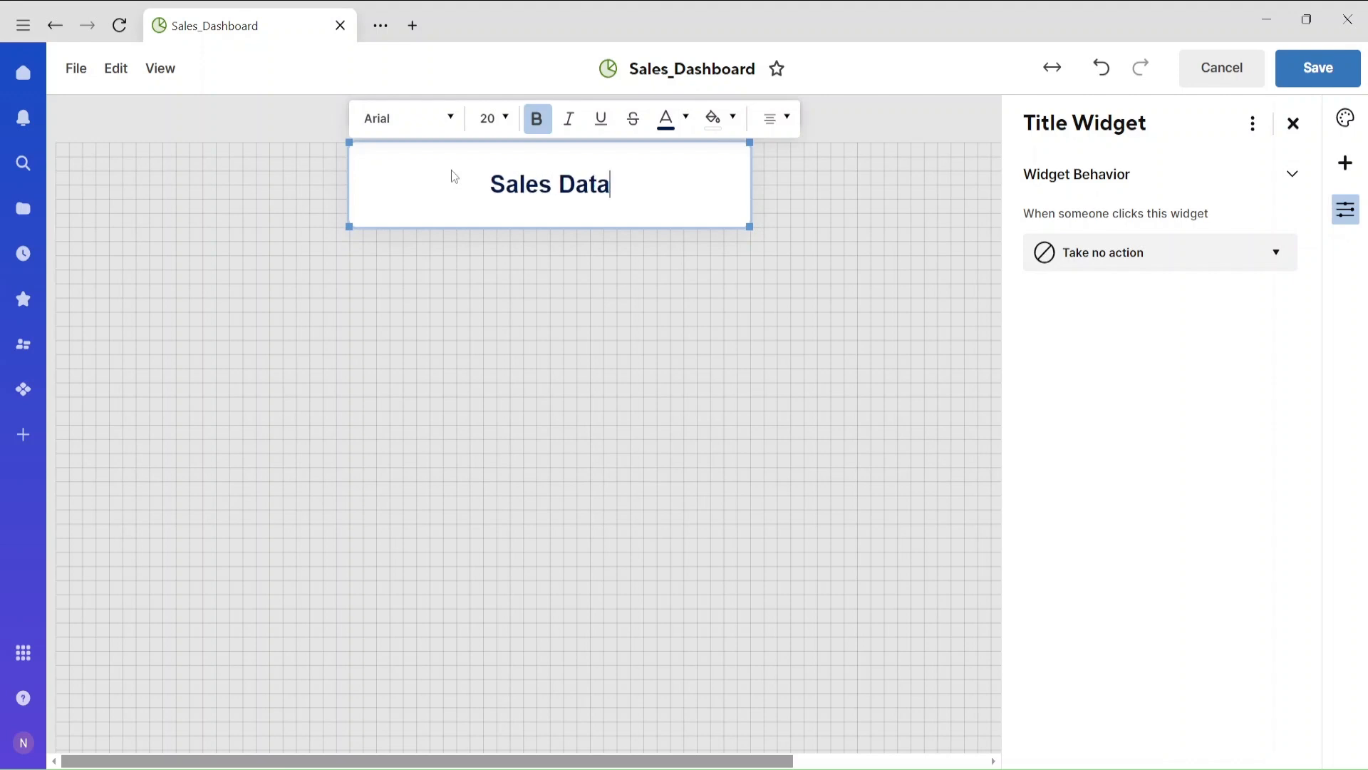
key(Home)
Step: Try a dark green background on the title widget and settle on light green
click(718, 118)
click(796, 158)
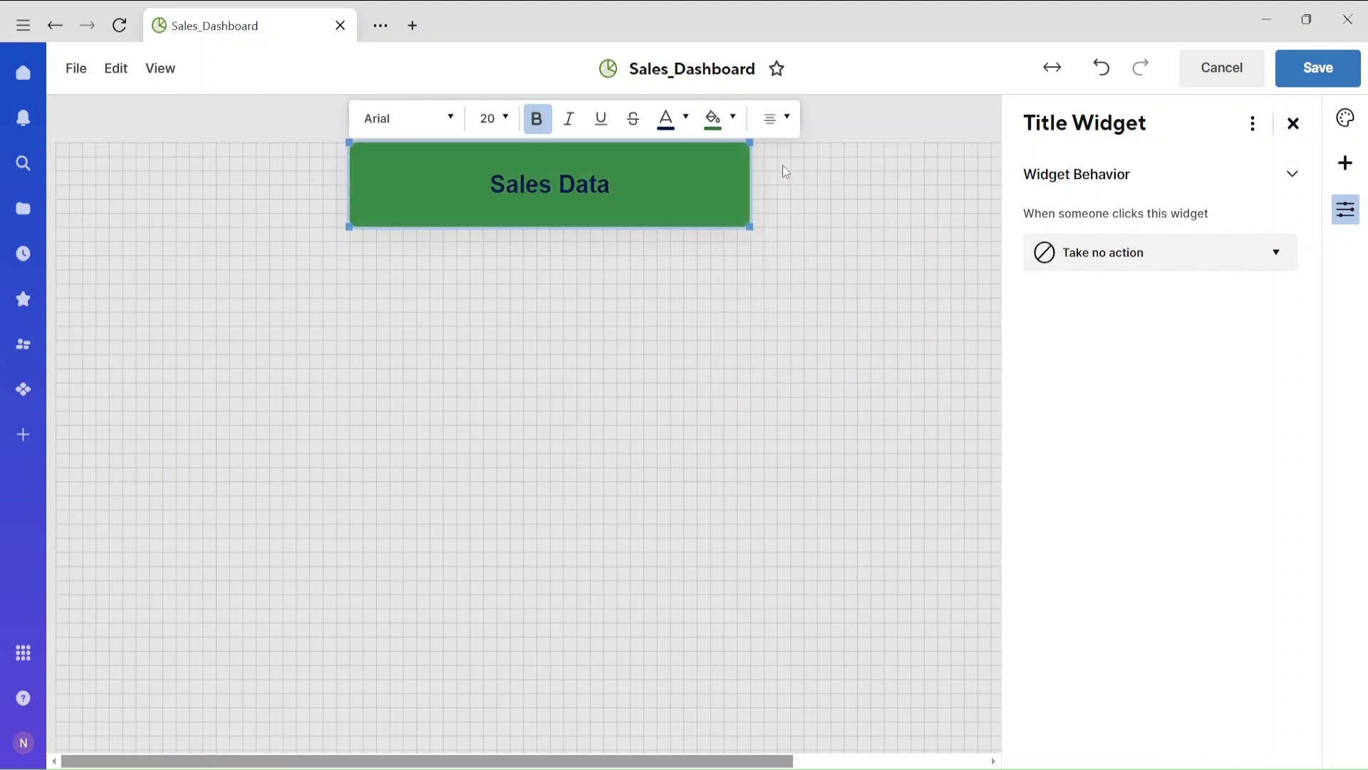
click(719, 117)
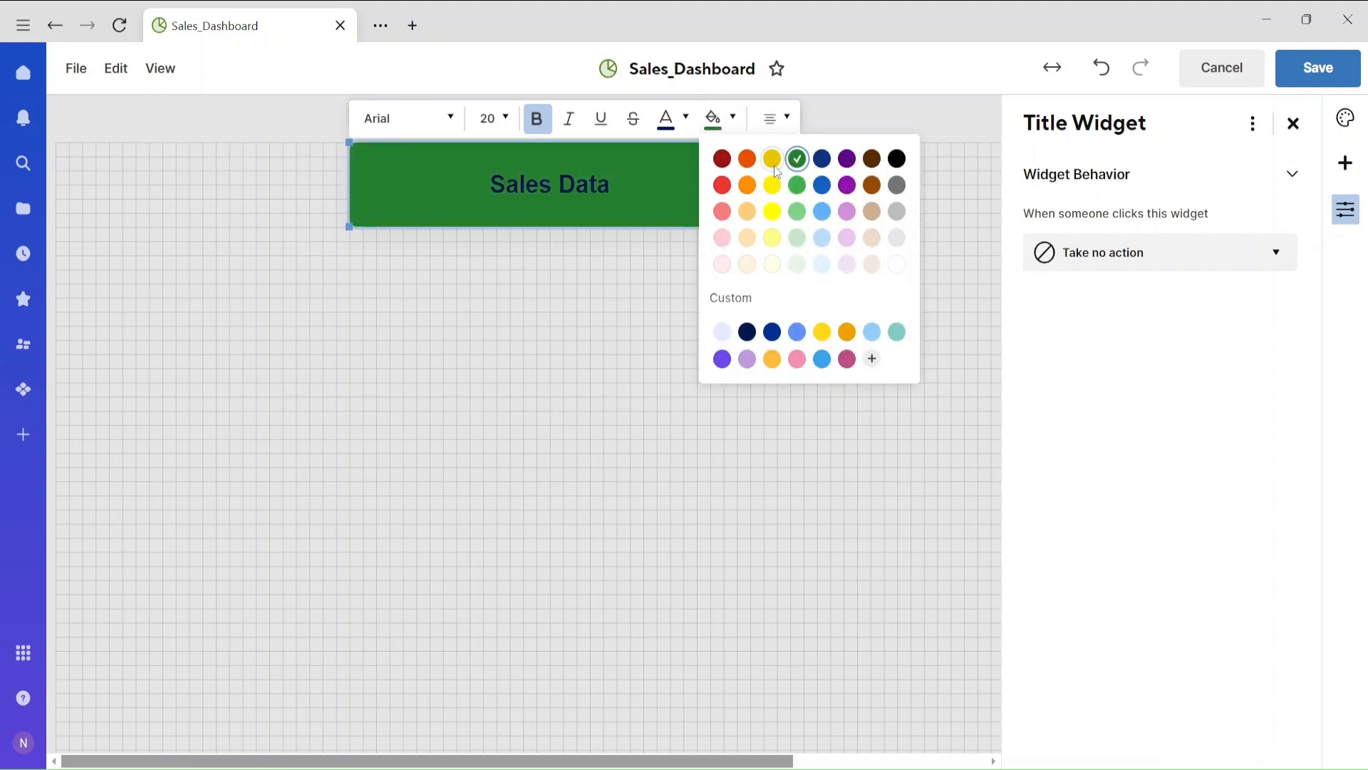
click(797, 237)
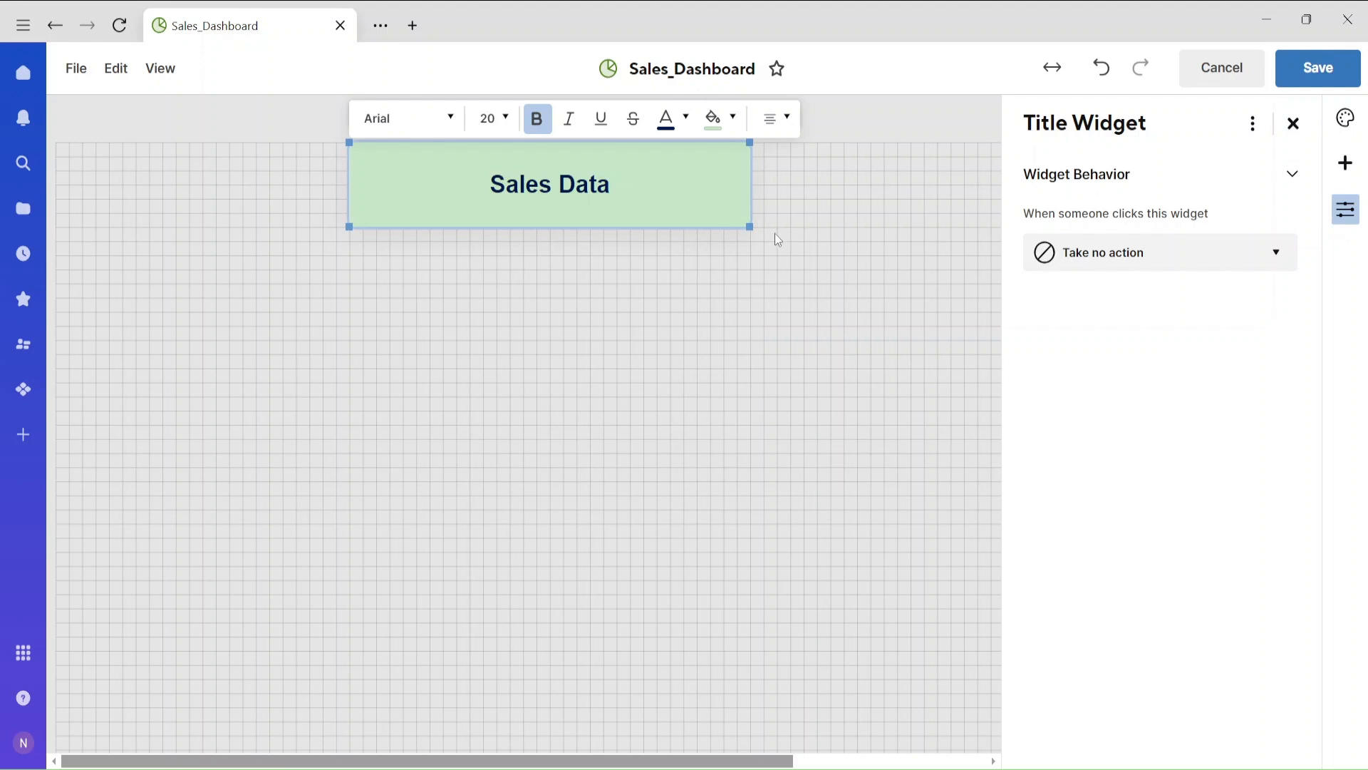
Step: Change the font colour of the "Sales Data" title text to red
drag(631, 186, 482, 193)
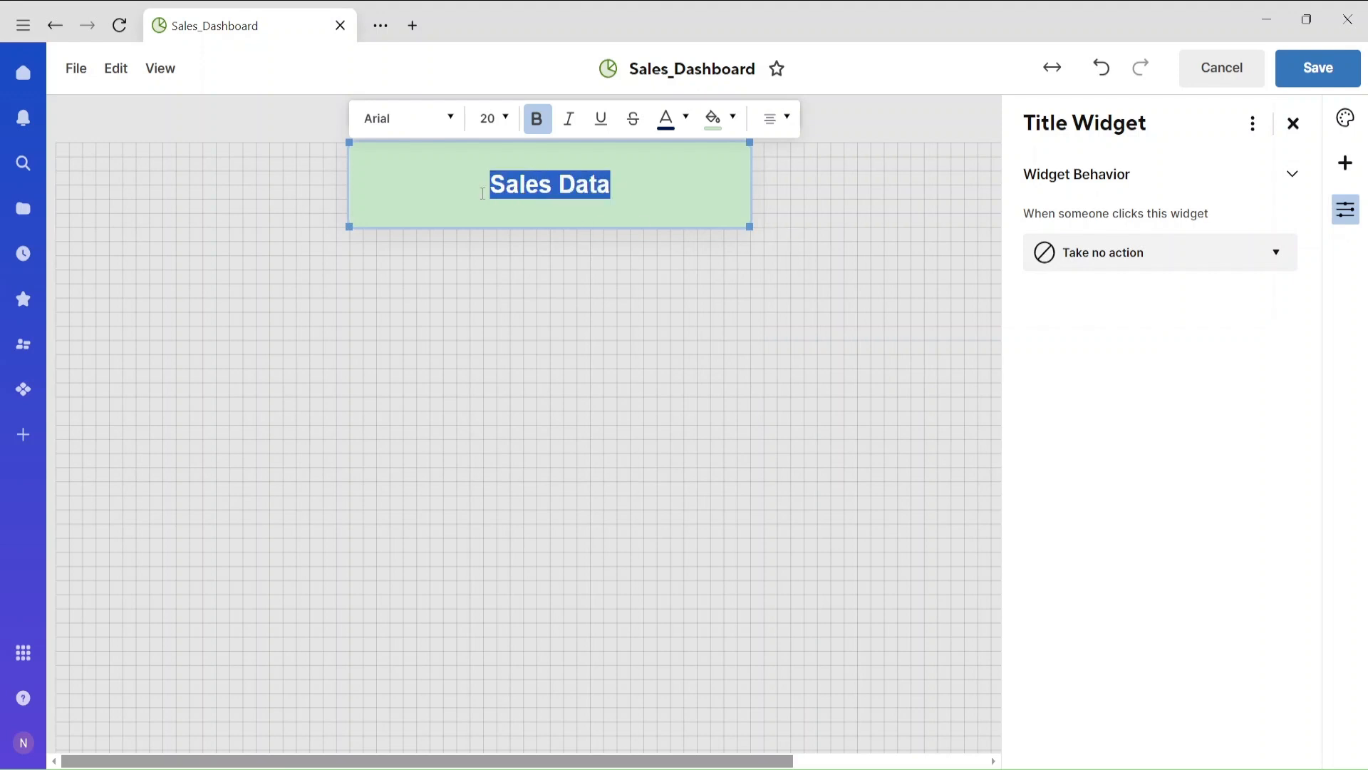
click(686, 121)
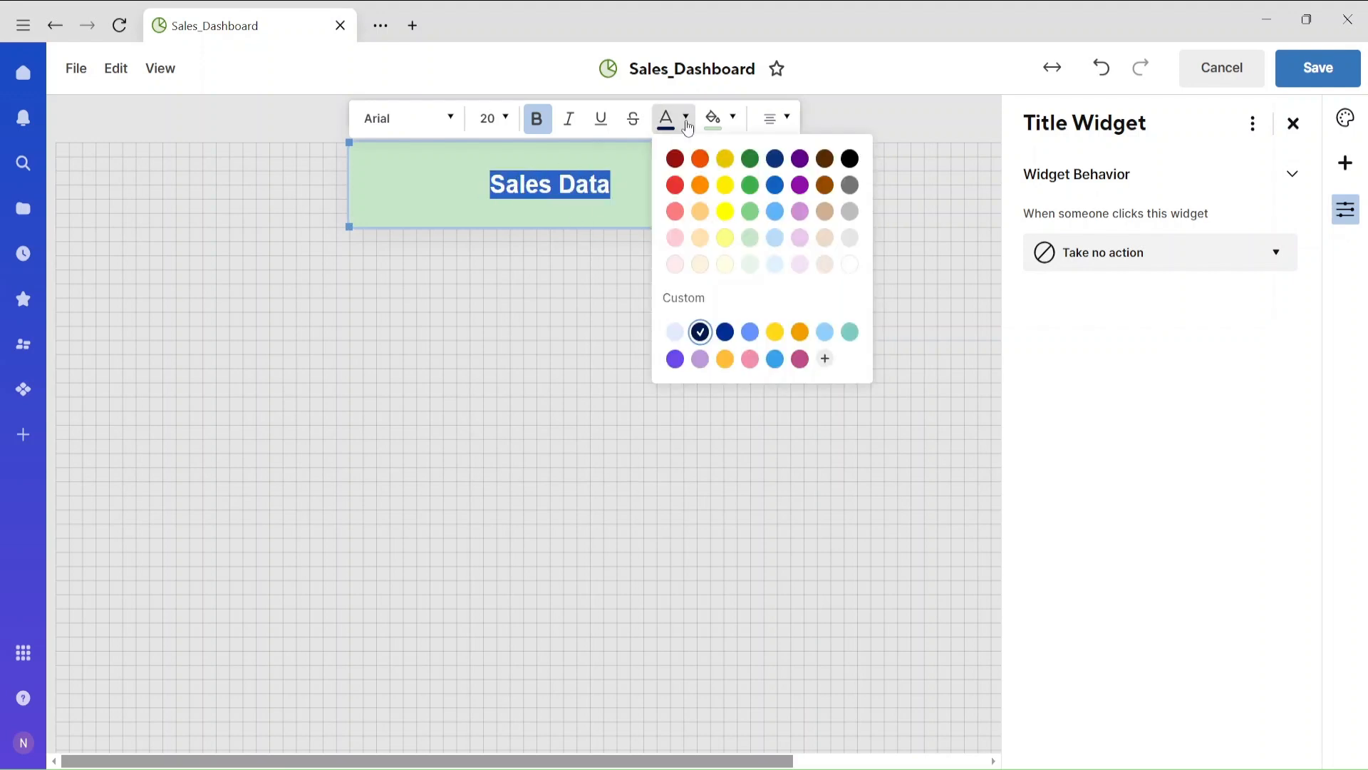
click(675, 183)
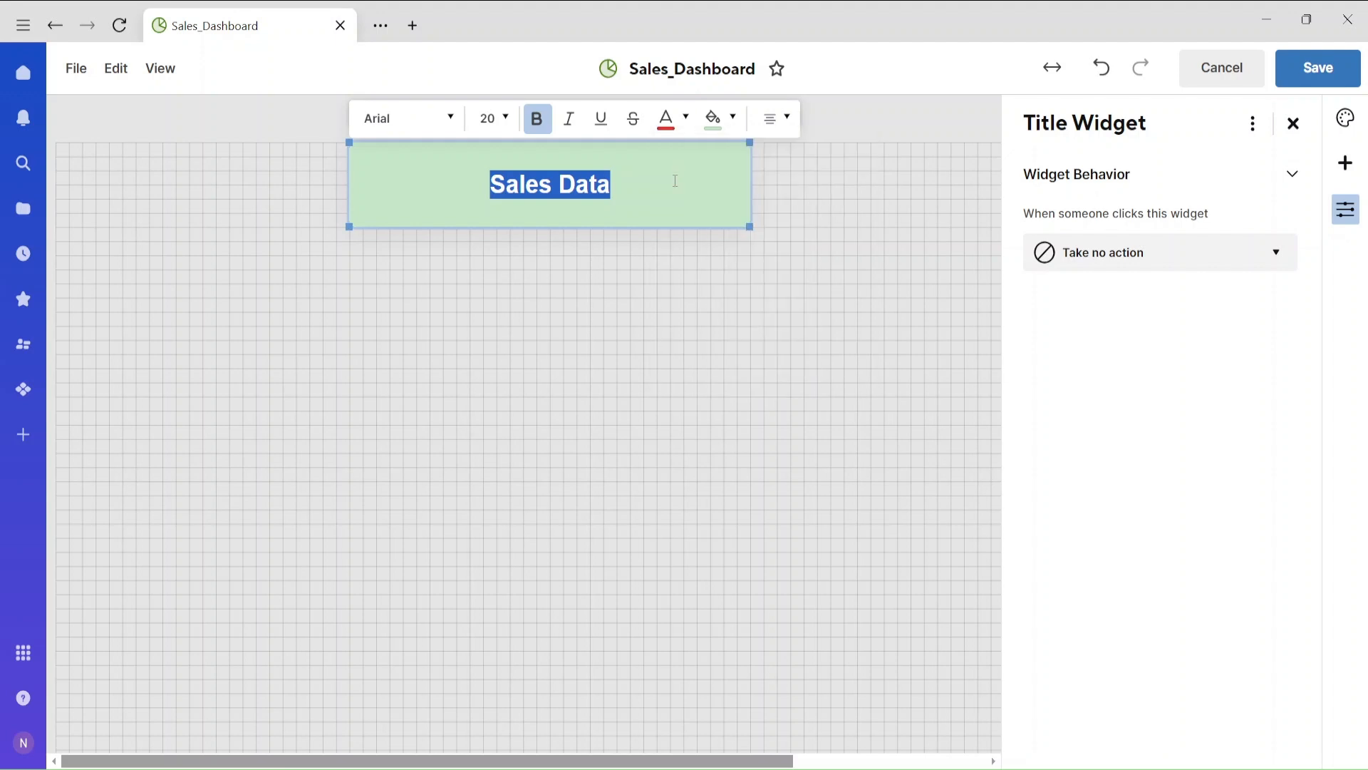
click(675, 181)
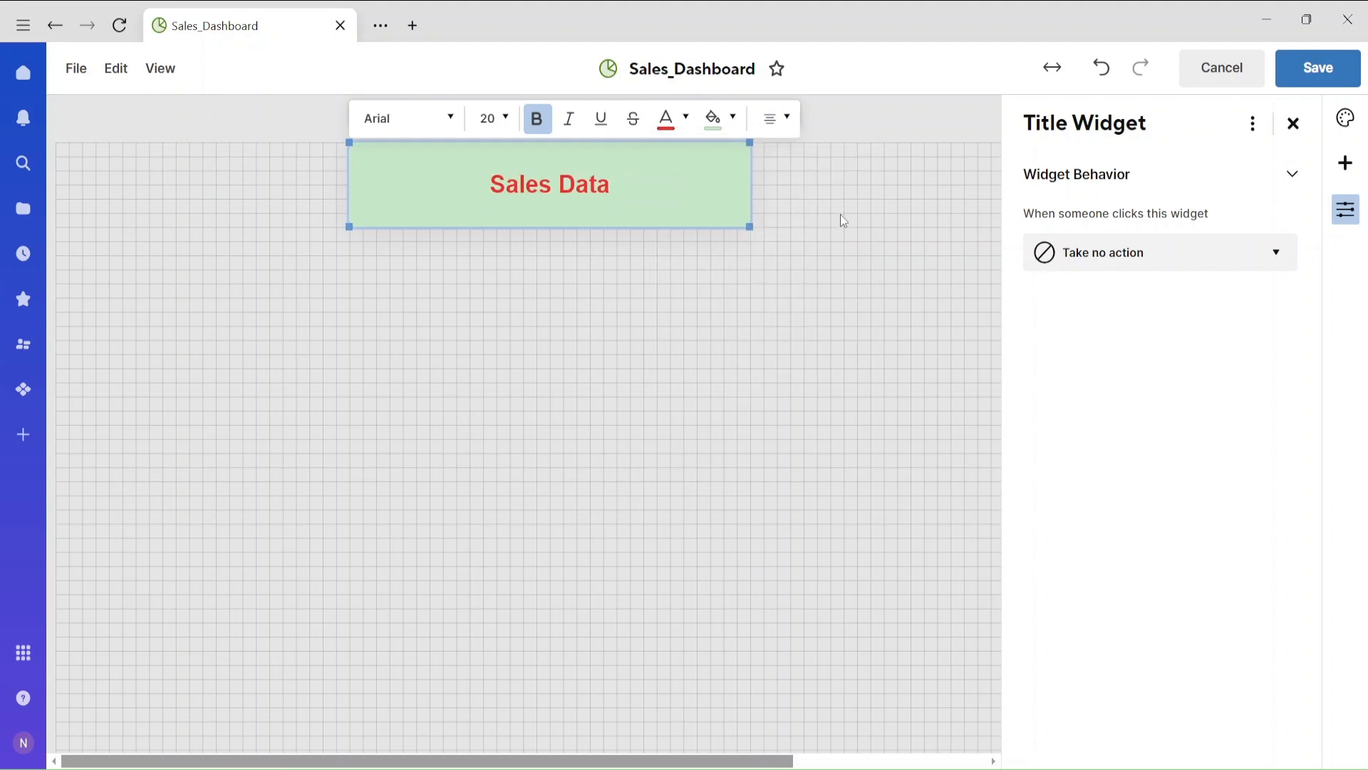
click(865, 236)
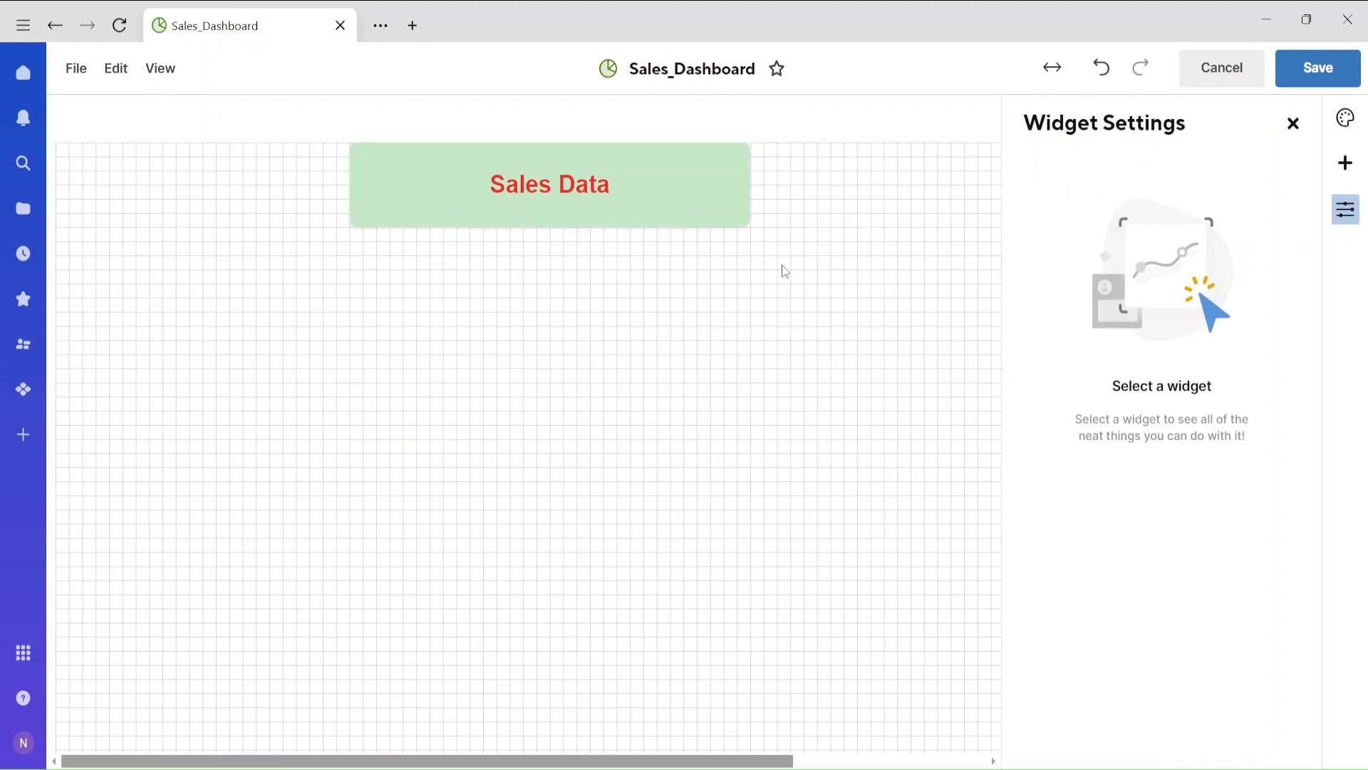
Step: Add a Report widget with Sales_Report from the Sheets folder as its source and enlarge it to include the Profit column
click(1344, 168)
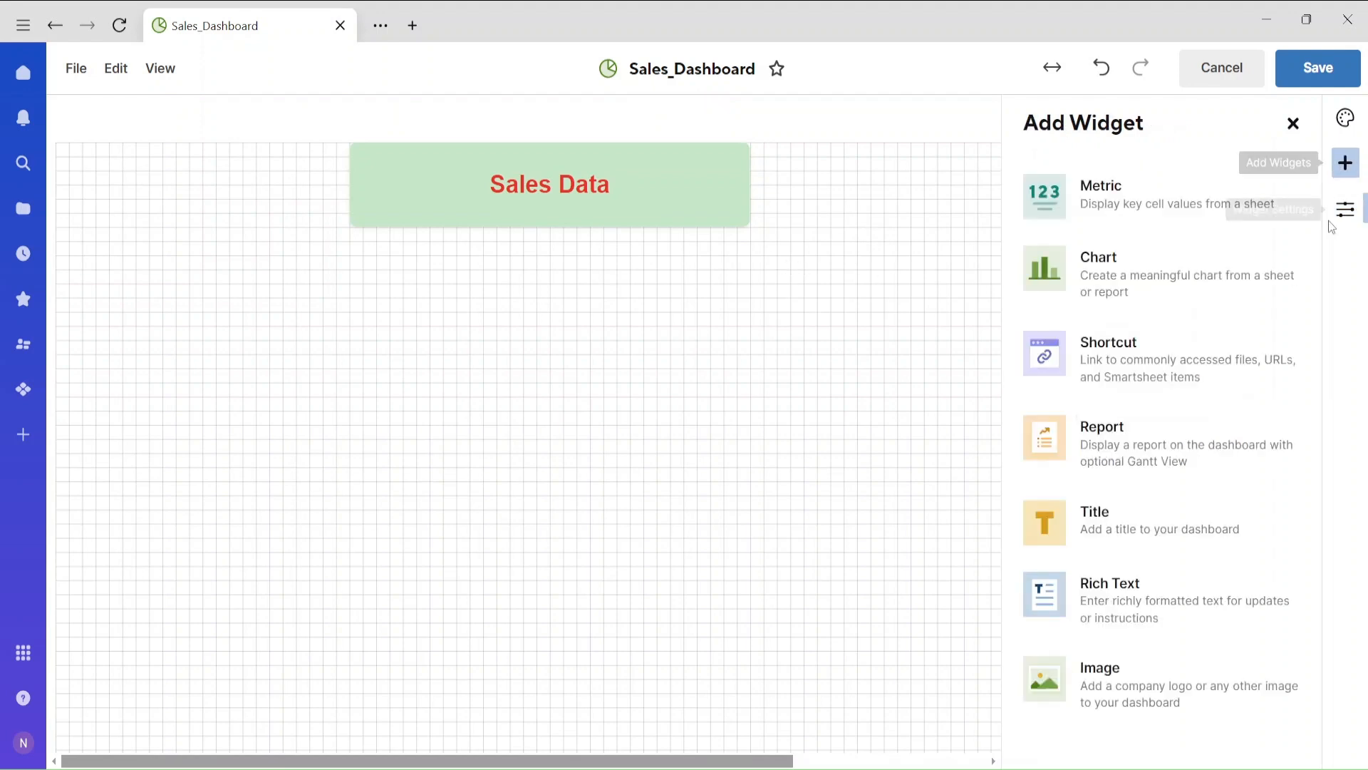
click(1078, 459)
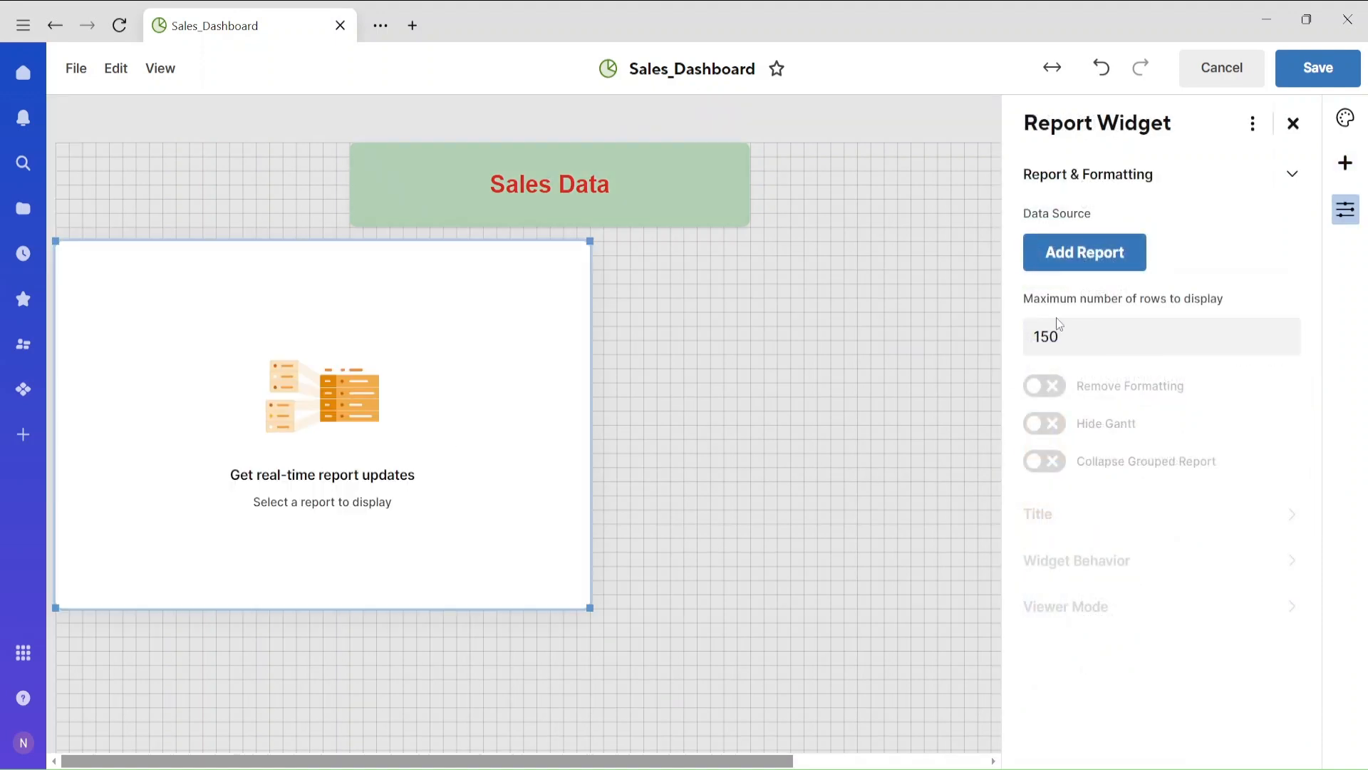
click(1095, 260)
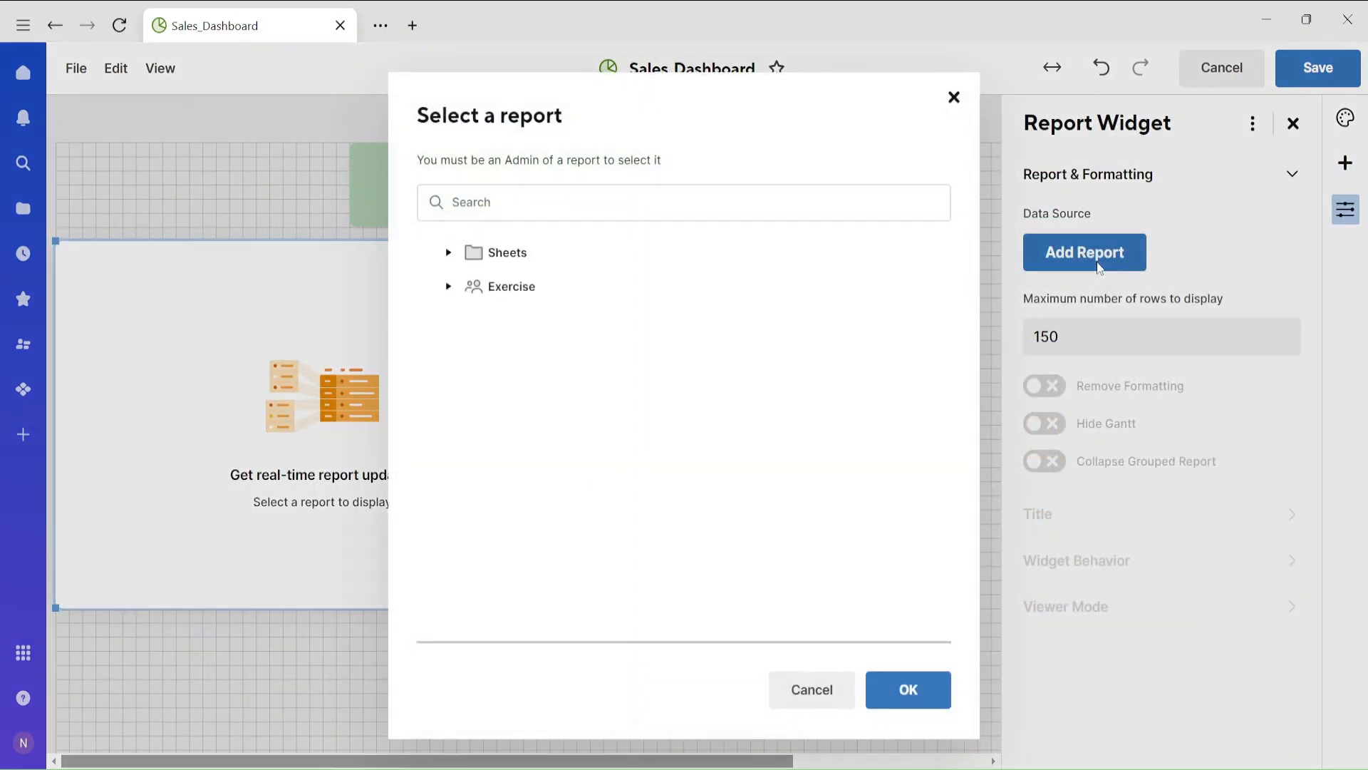
click(448, 253)
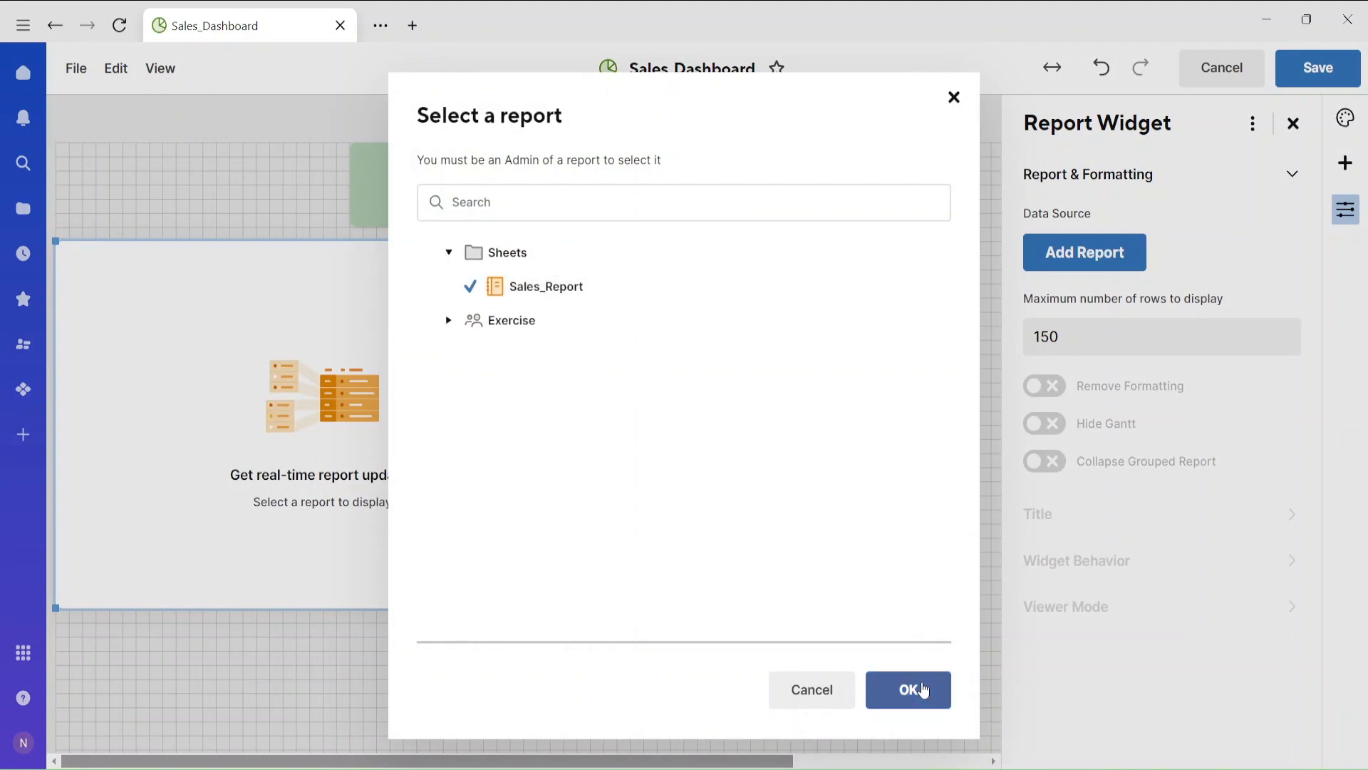
click(910, 685)
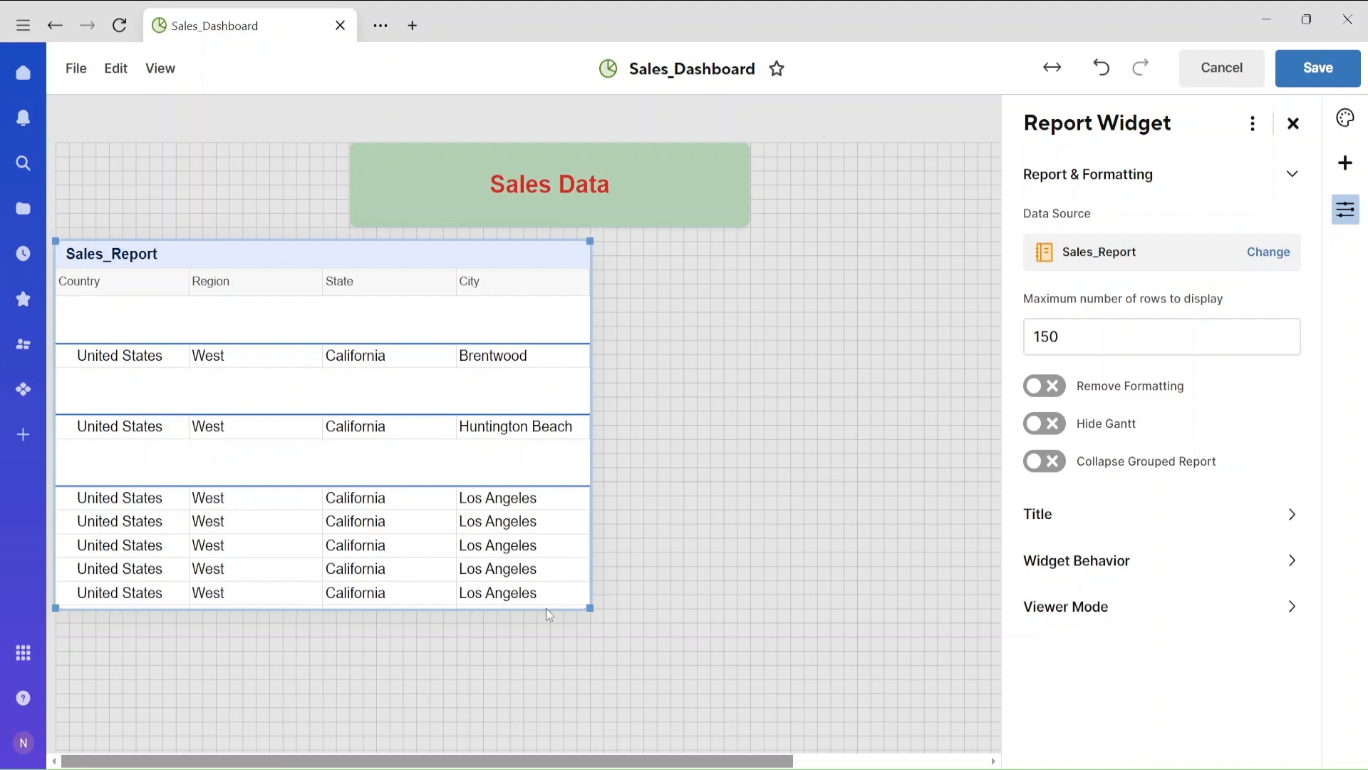
drag(590, 608, 840, 744)
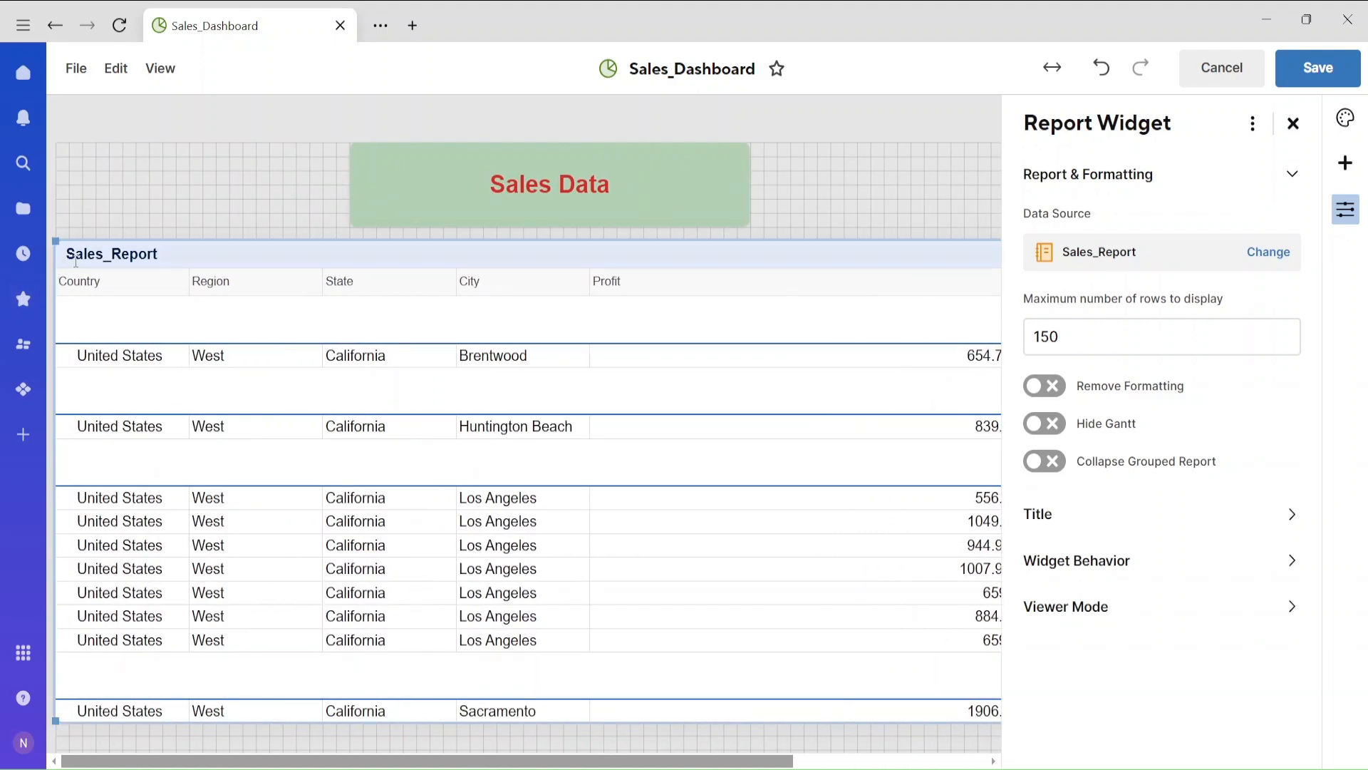
Step: Centre the Sales_Report widget's title, set its font size to 16, and save the dashboard
click(91, 262)
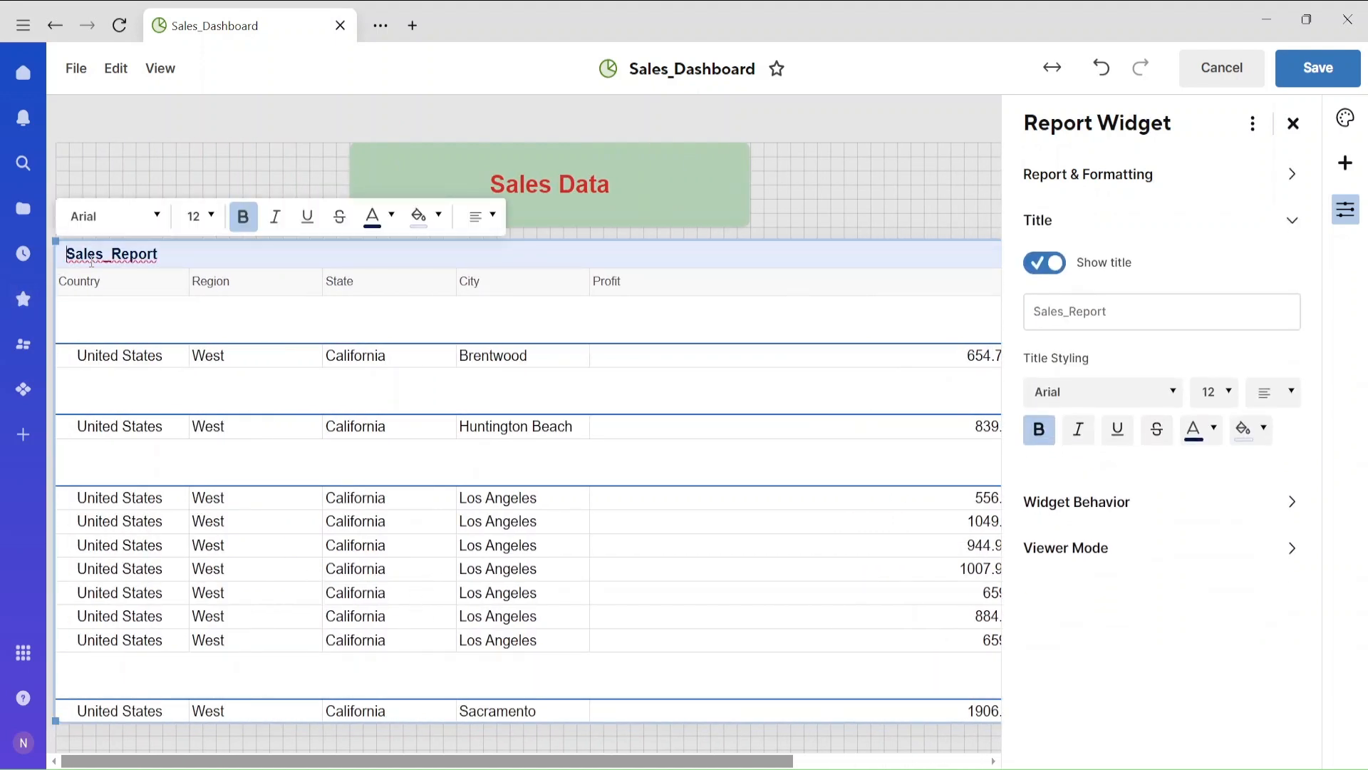
click(478, 216)
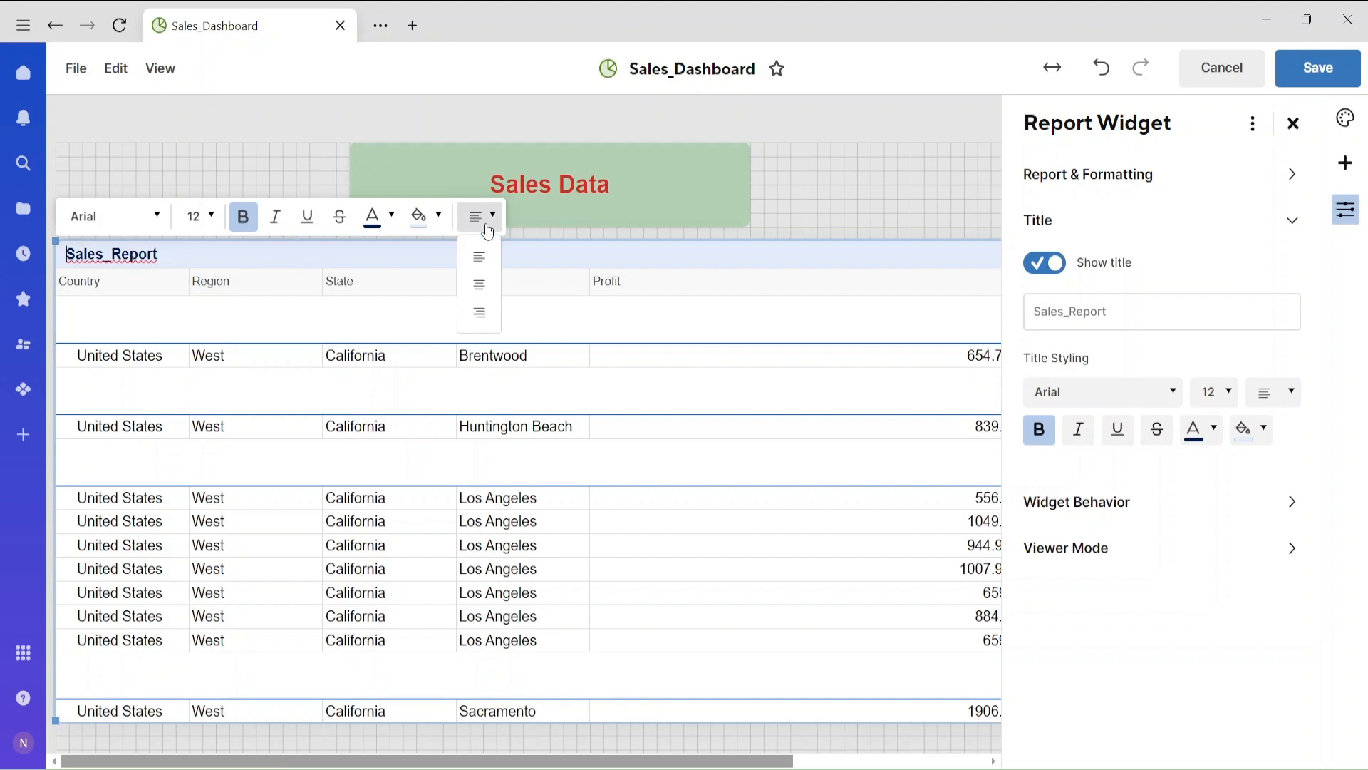
click(479, 285)
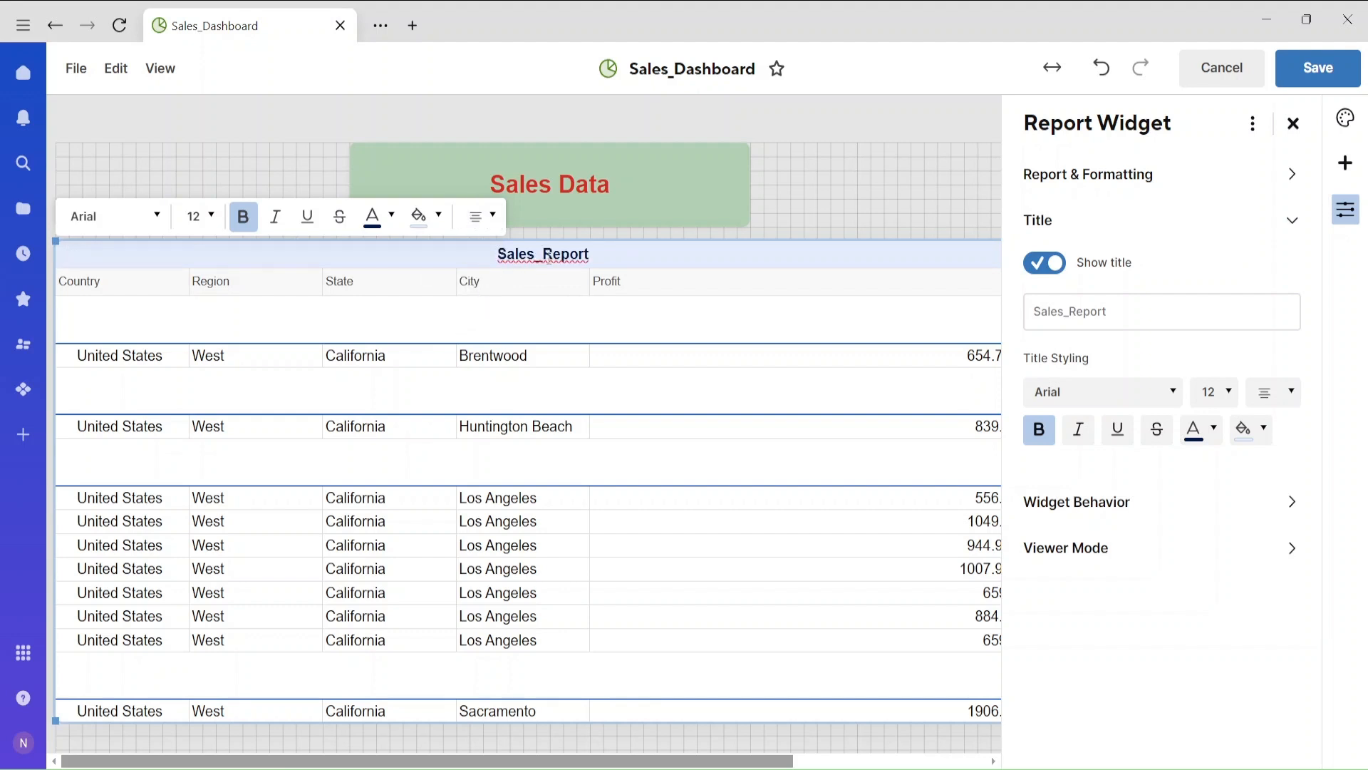
click(200, 216)
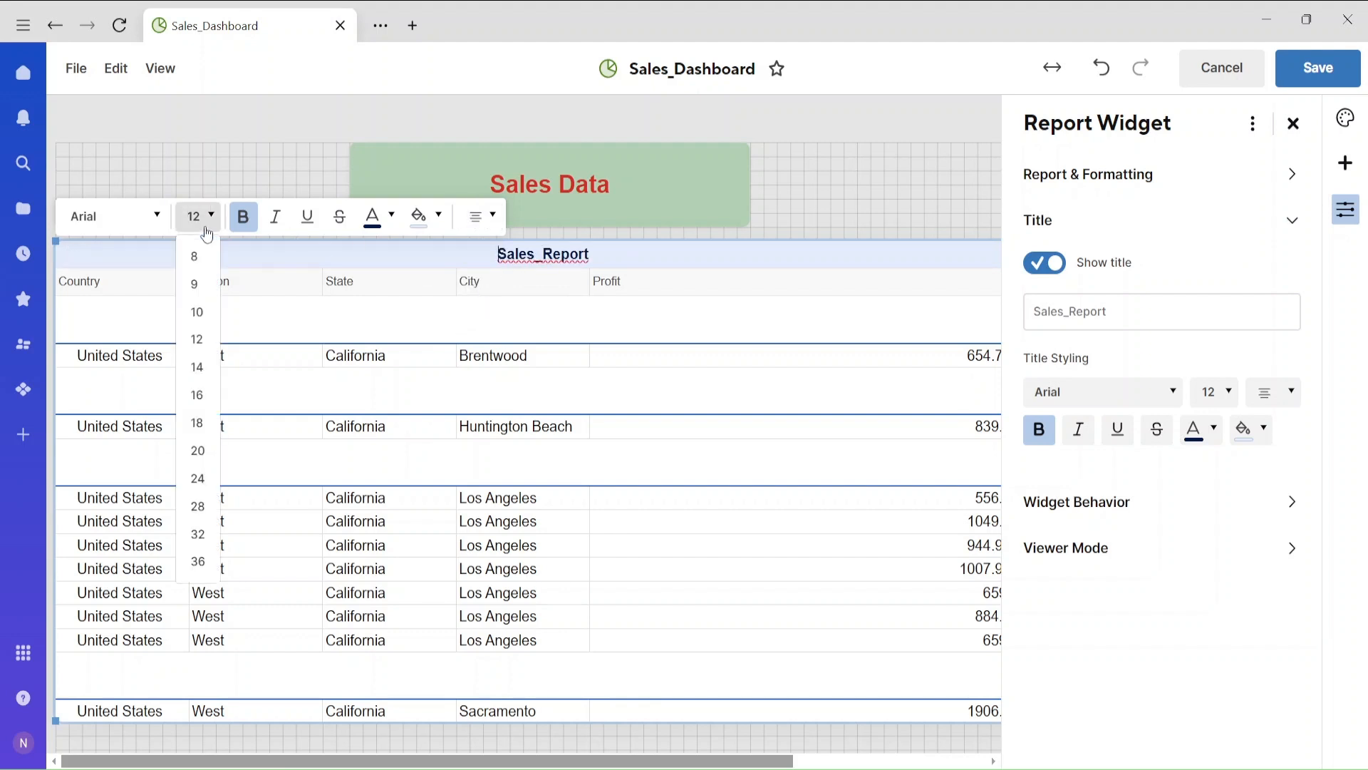
click(204, 397)
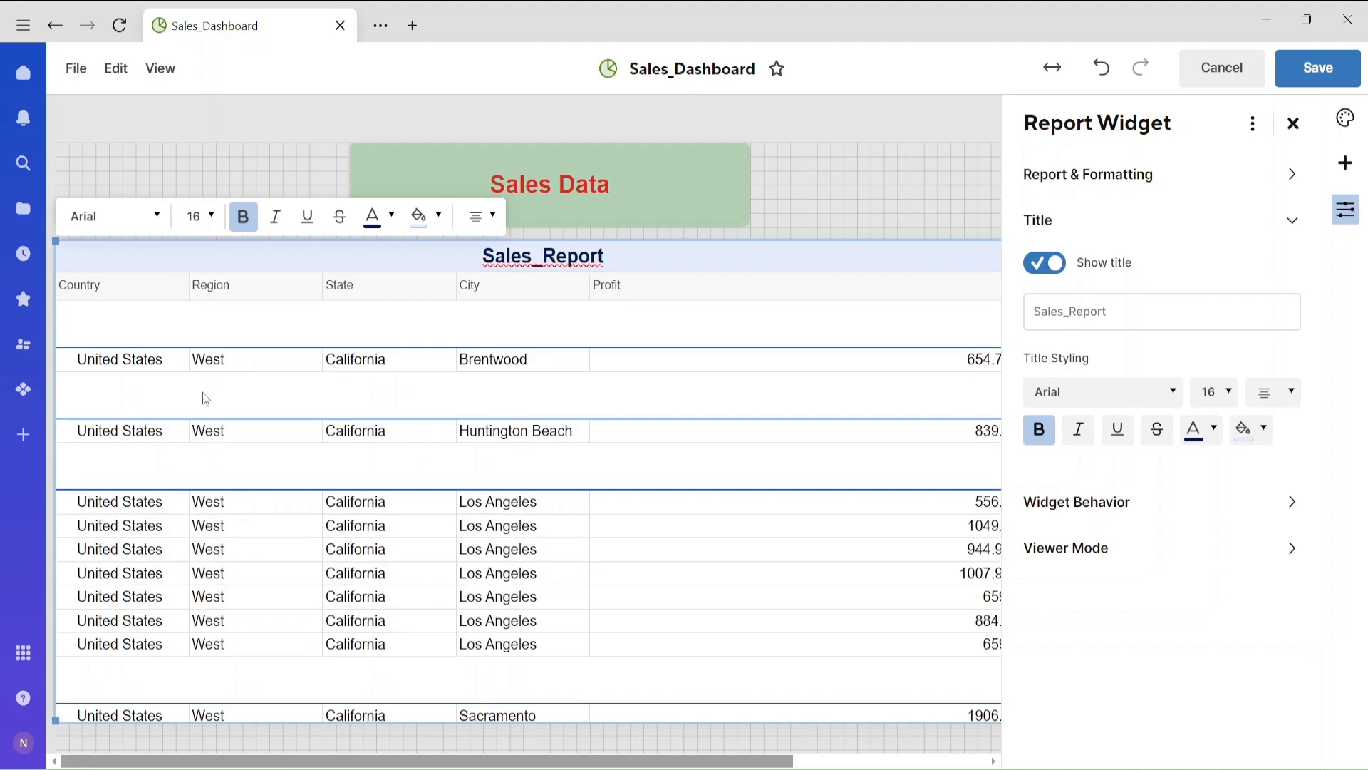
click(1308, 80)
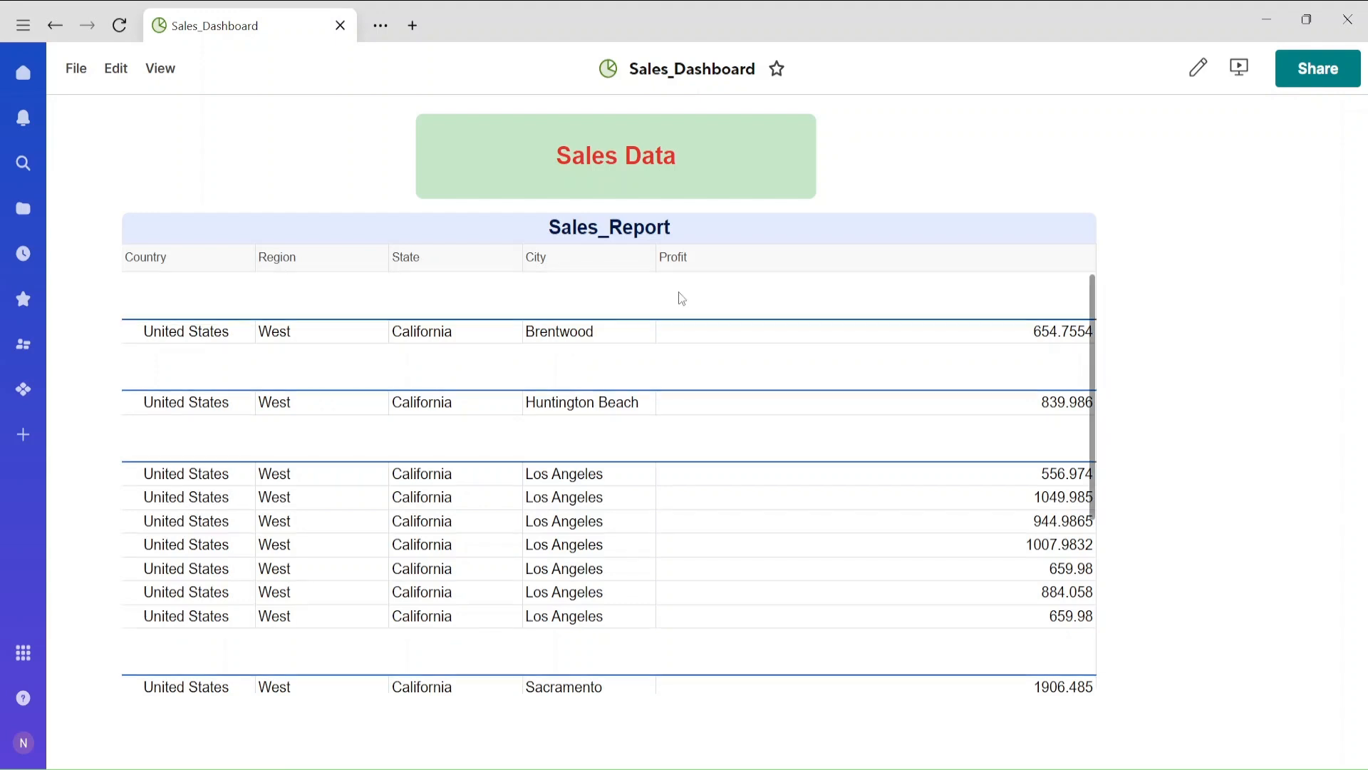
Step: Reopen the dashboard for editing, move the report widget further below the title and enlarge it to include the San Diego rows, saving the layout
drag(1092, 361, 1106, 266)
click(117, 71)
click(132, 114)
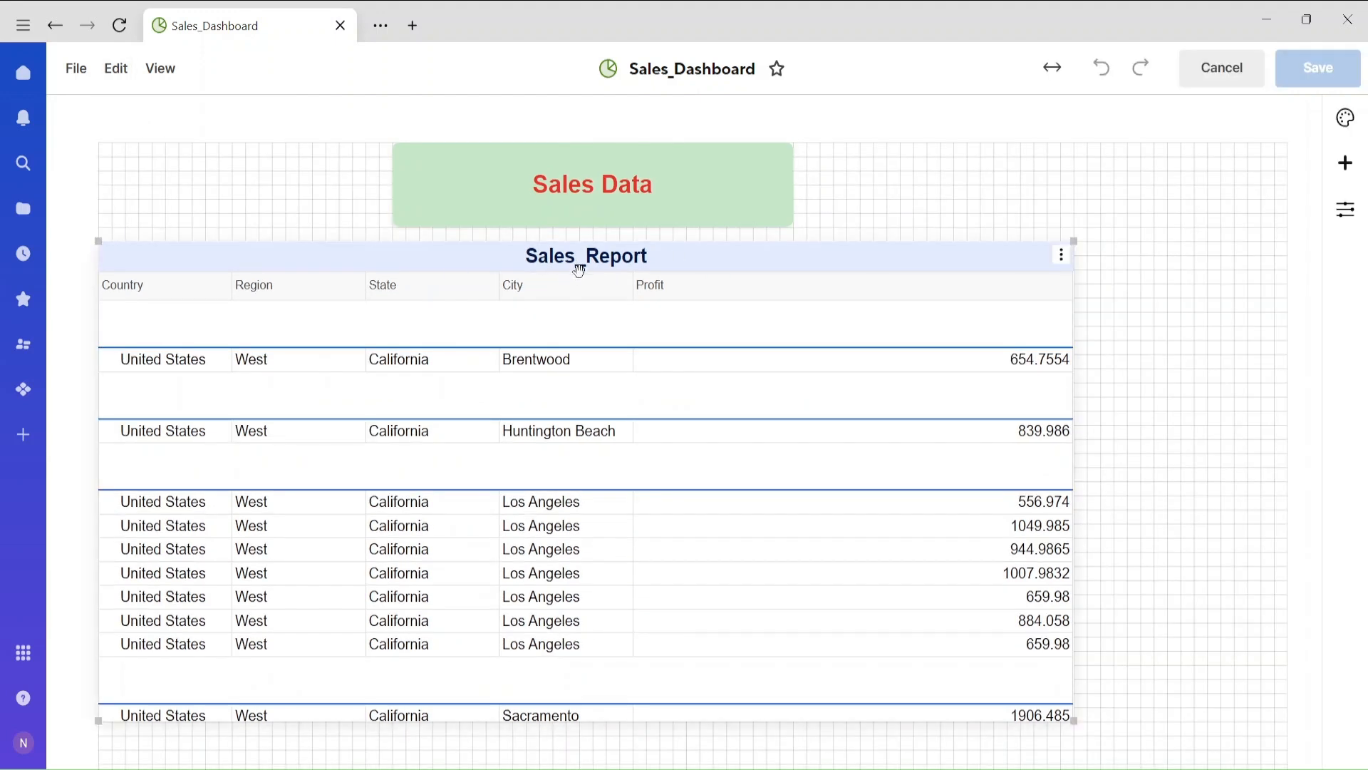
drag(578, 271, 604, 308)
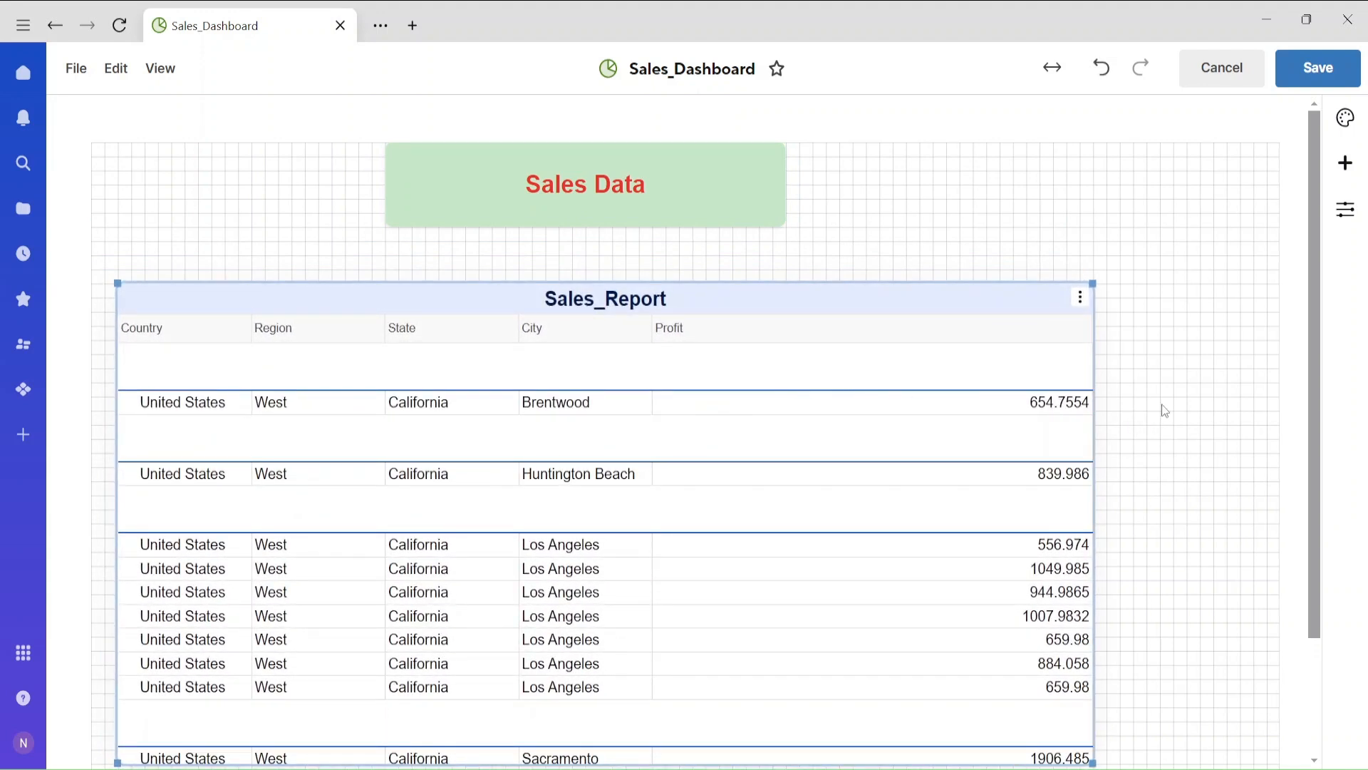
scroll(1165, 411, down, 2)
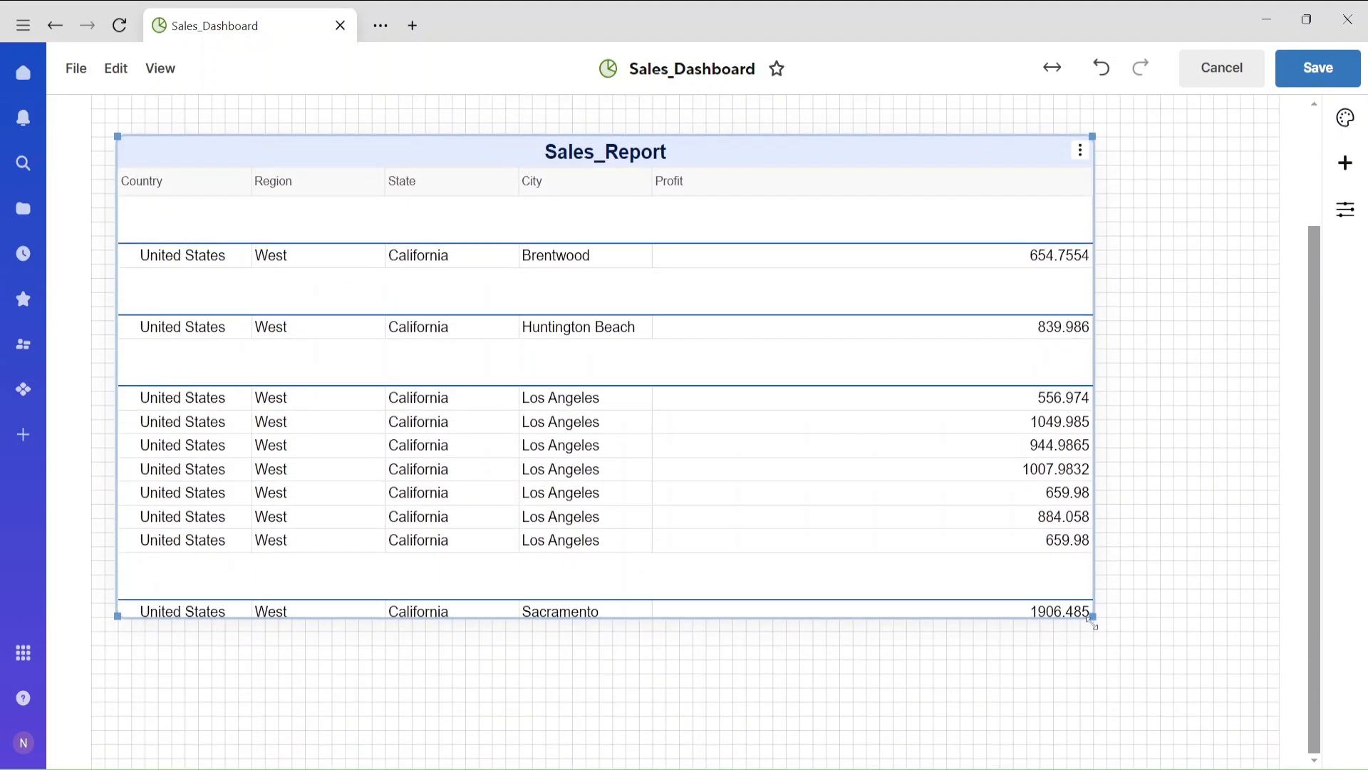
drag(1093, 622, 1119, 745)
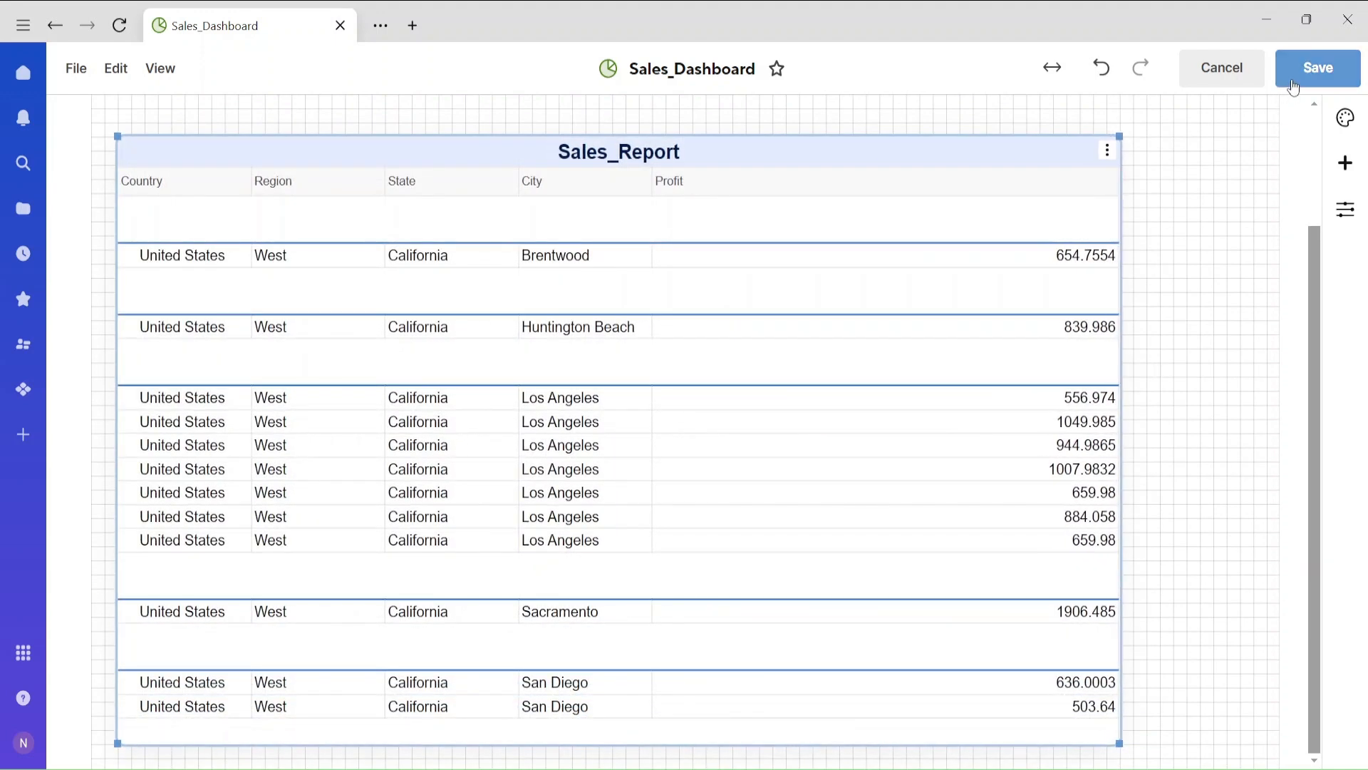
click(1293, 84)
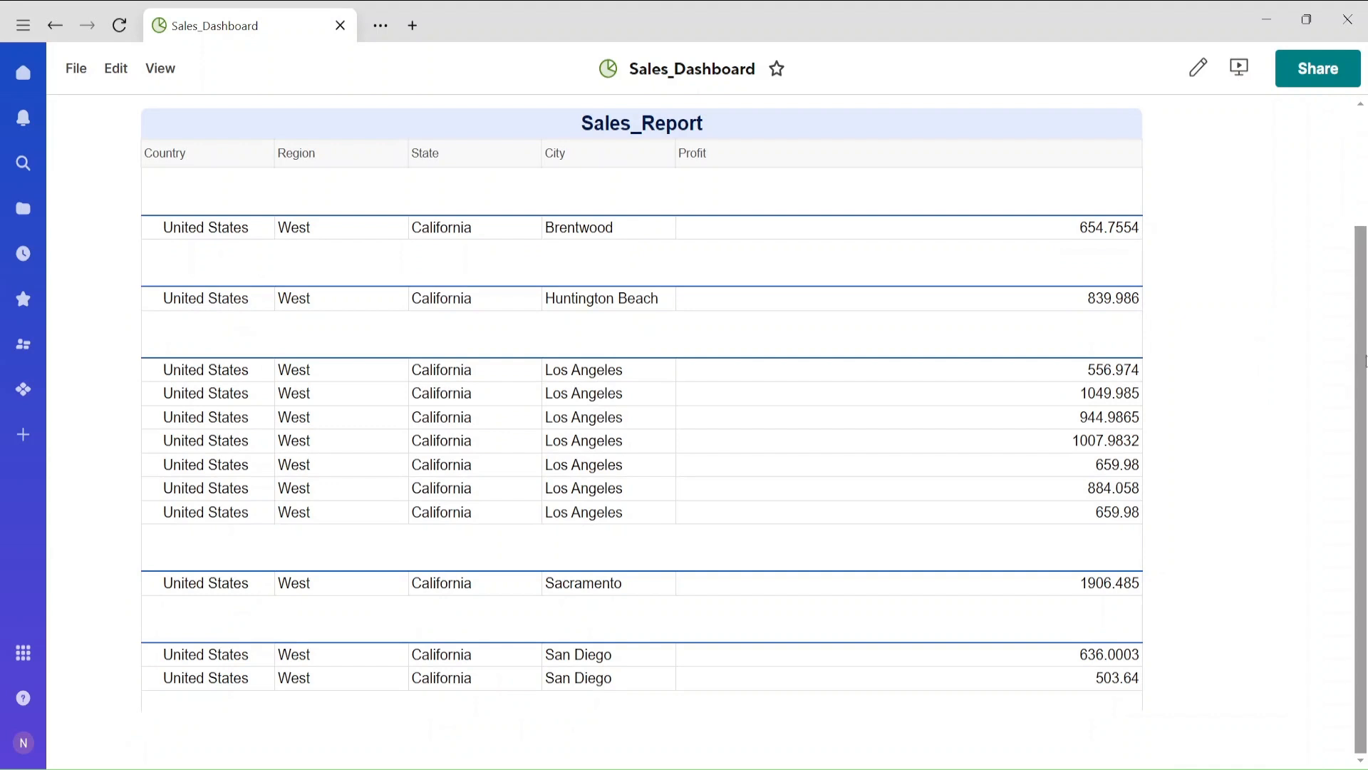
drag(1362, 360, 1362, 175)
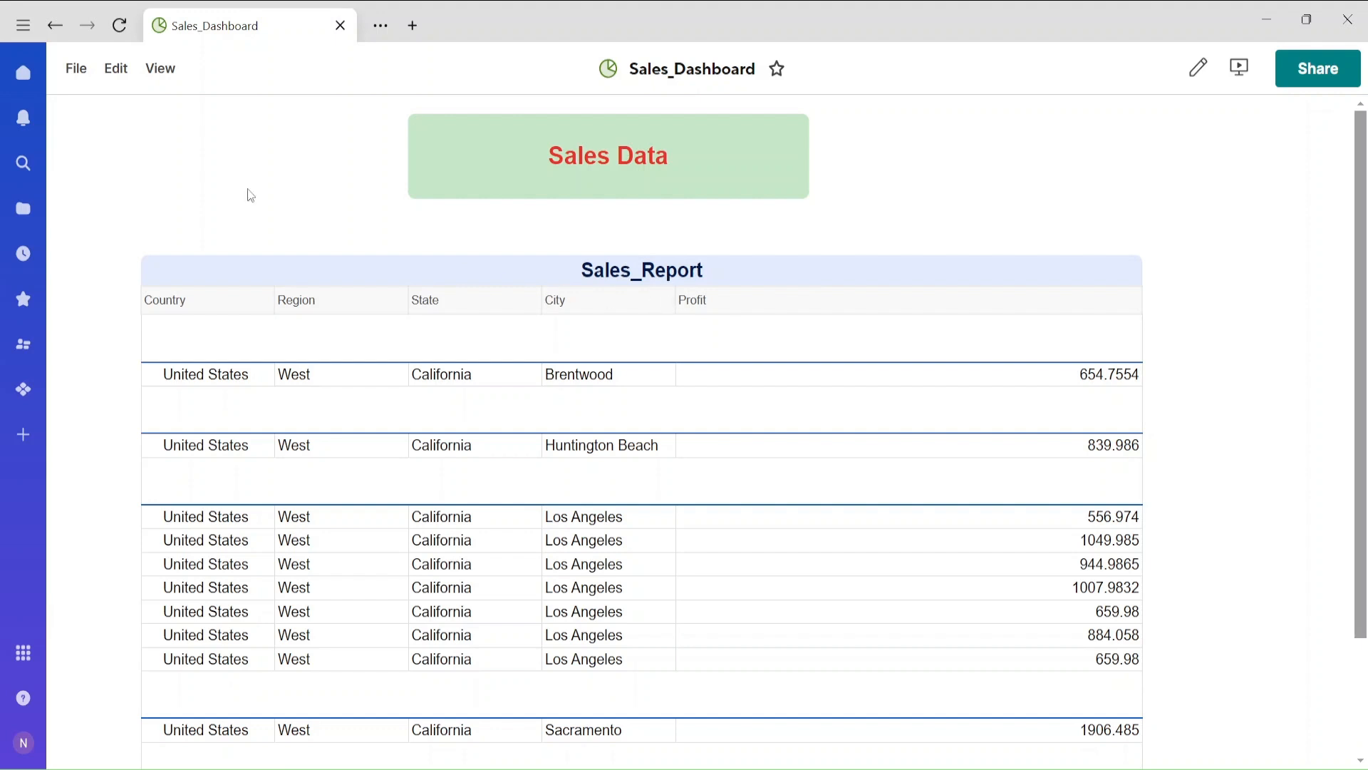
Step: Put Sales_Dashboard back into edit mode and open the settings of the Sales_Report widget
click(117, 69)
click(135, 113)
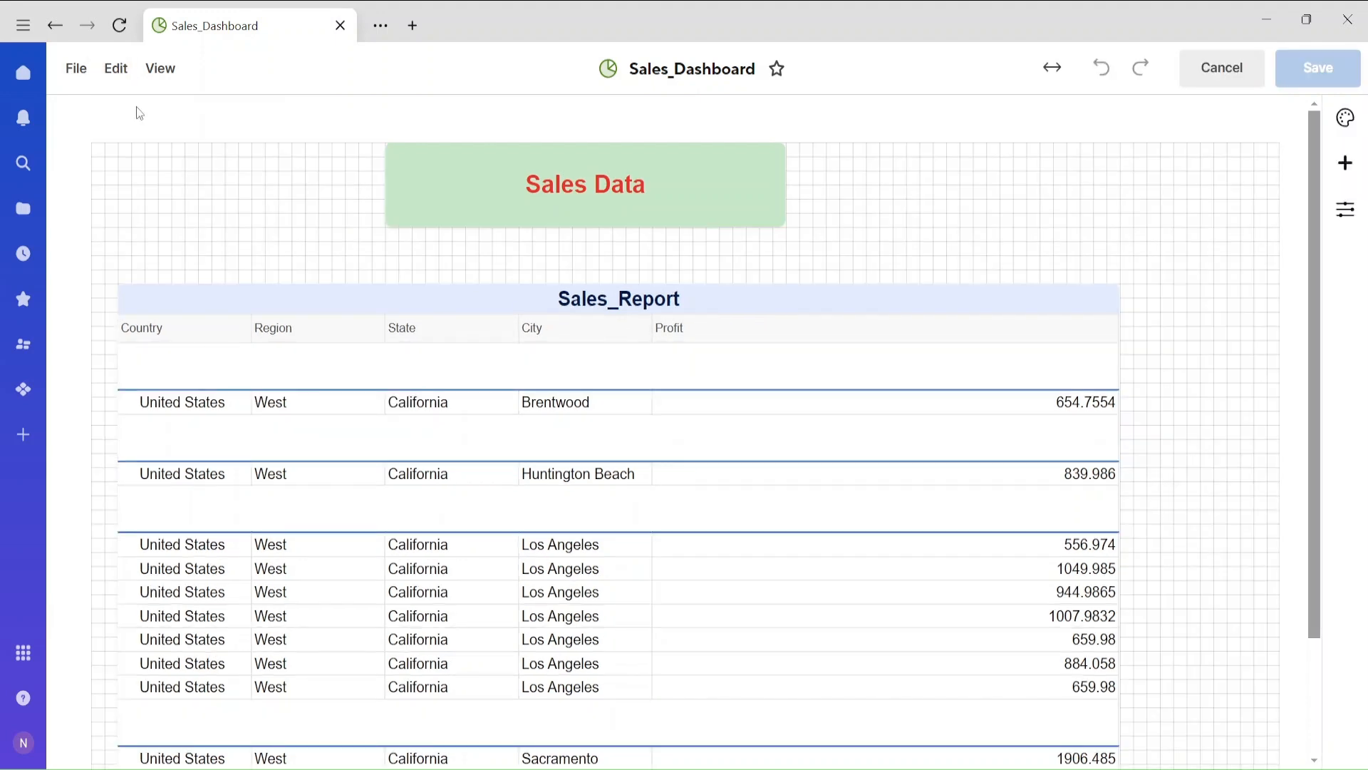
click(958, 359)
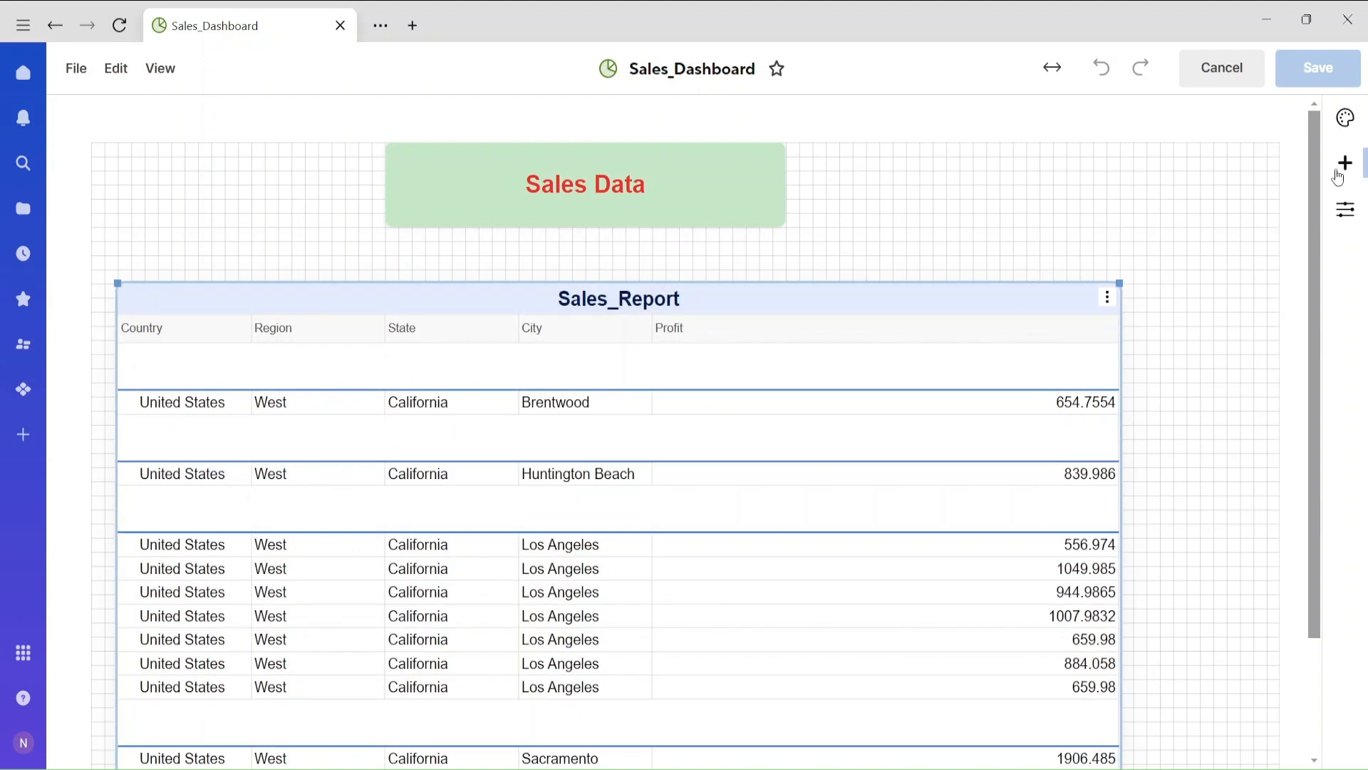
click(1340, 171)
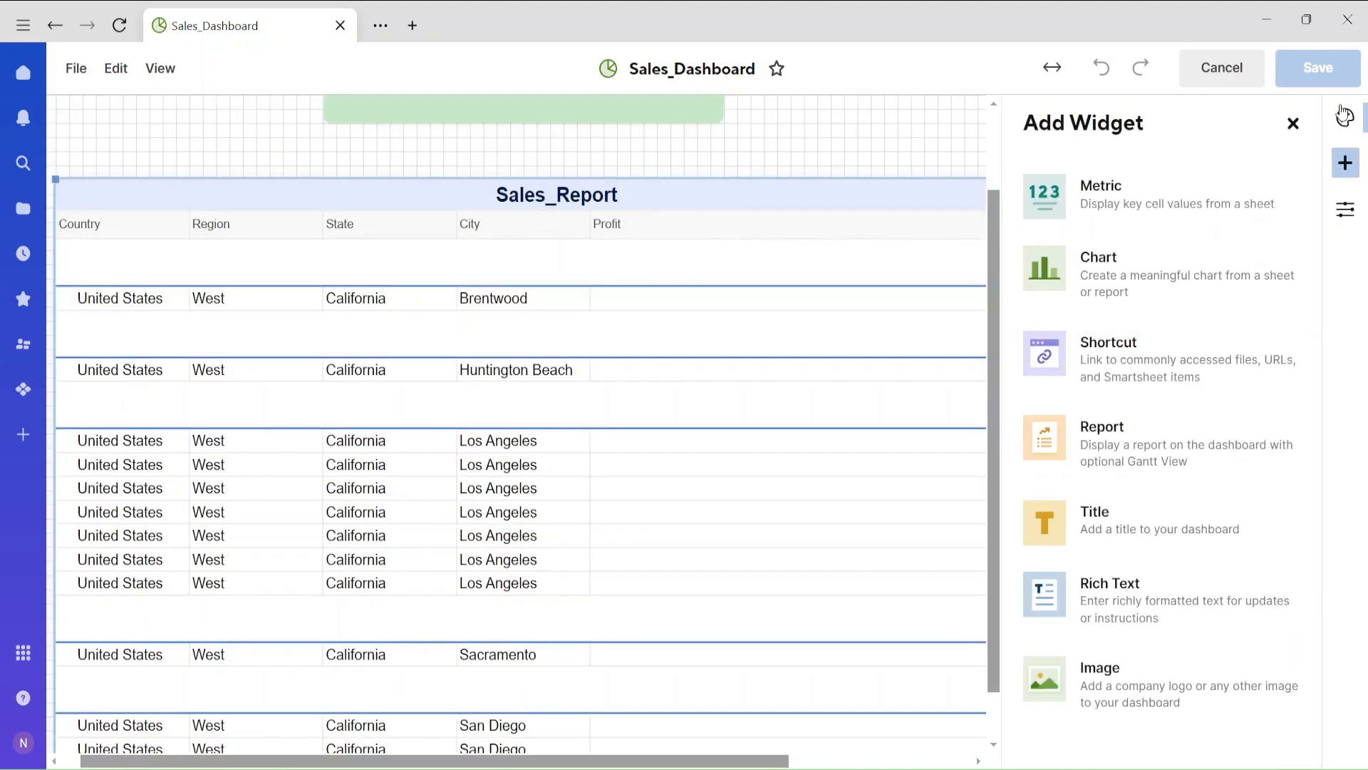
click(1294, 126)
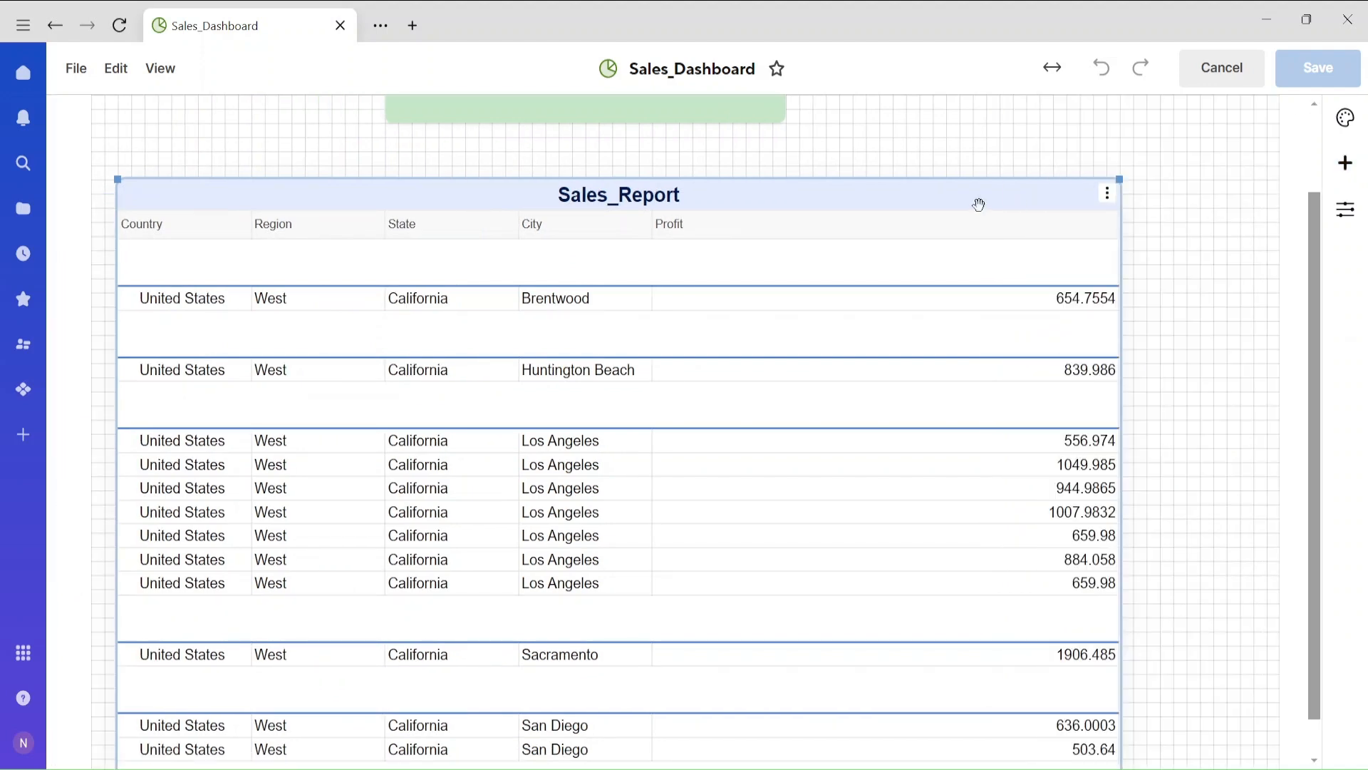
click(1021, 202)
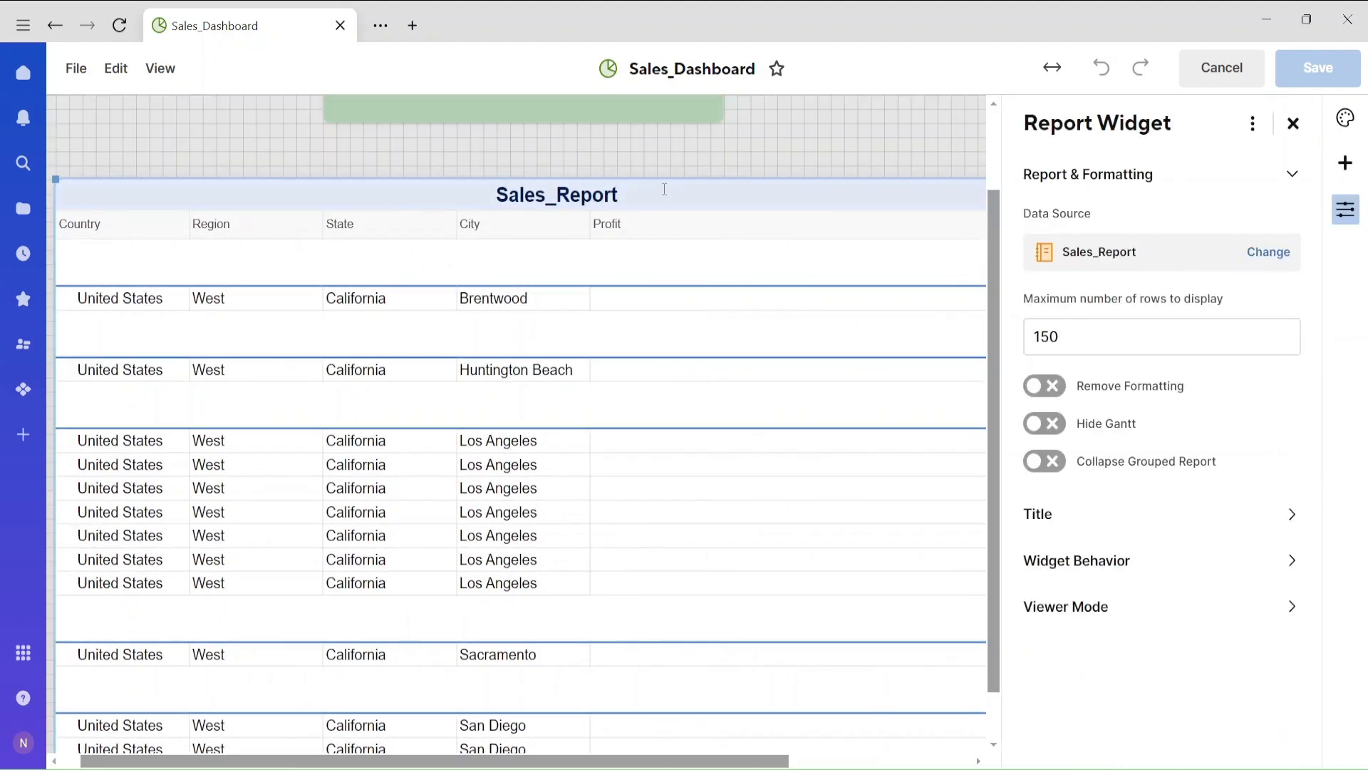
Step: Set the report widget's behavior to open the Smartsheet item Sales_Report from the Sheets folder, and save the dashboard
click(1125, 615)
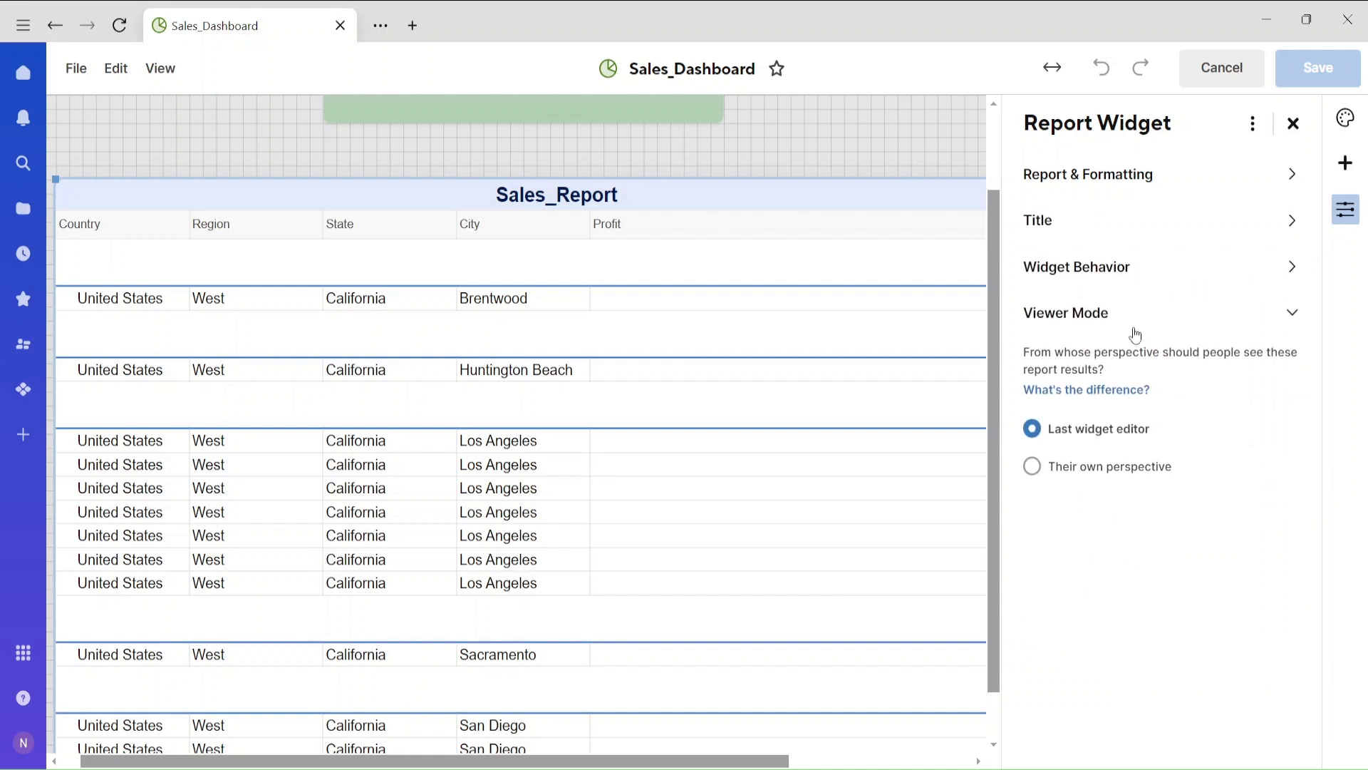
click(1104, 269)
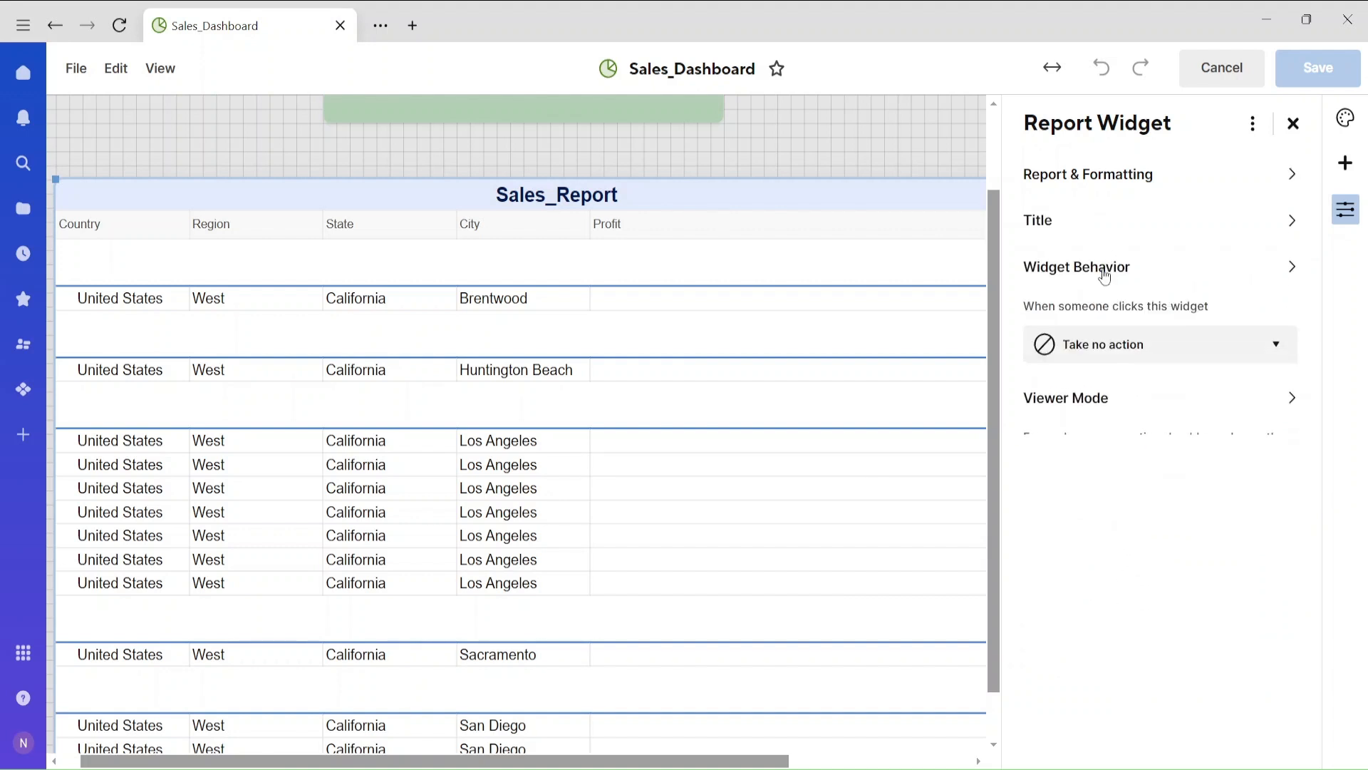
click(1125, 356)
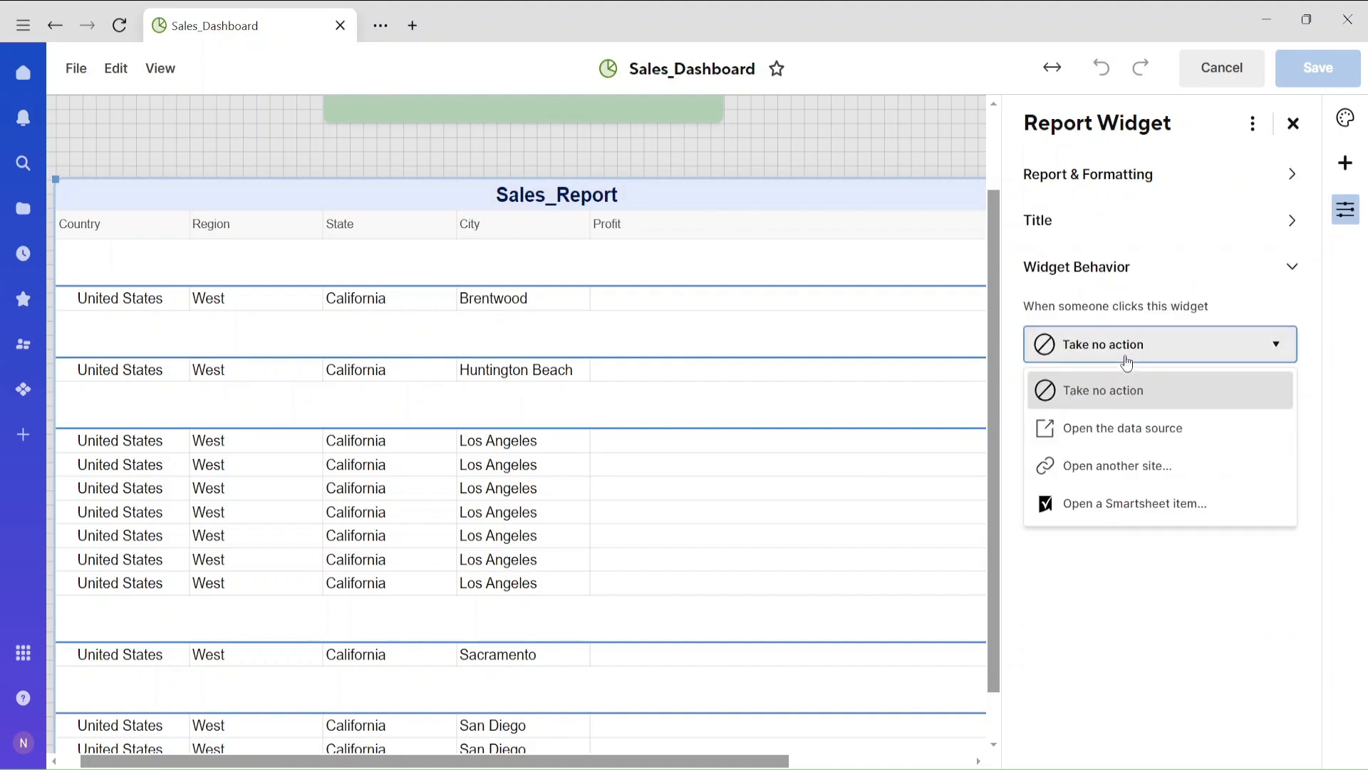
click(1116, 504)
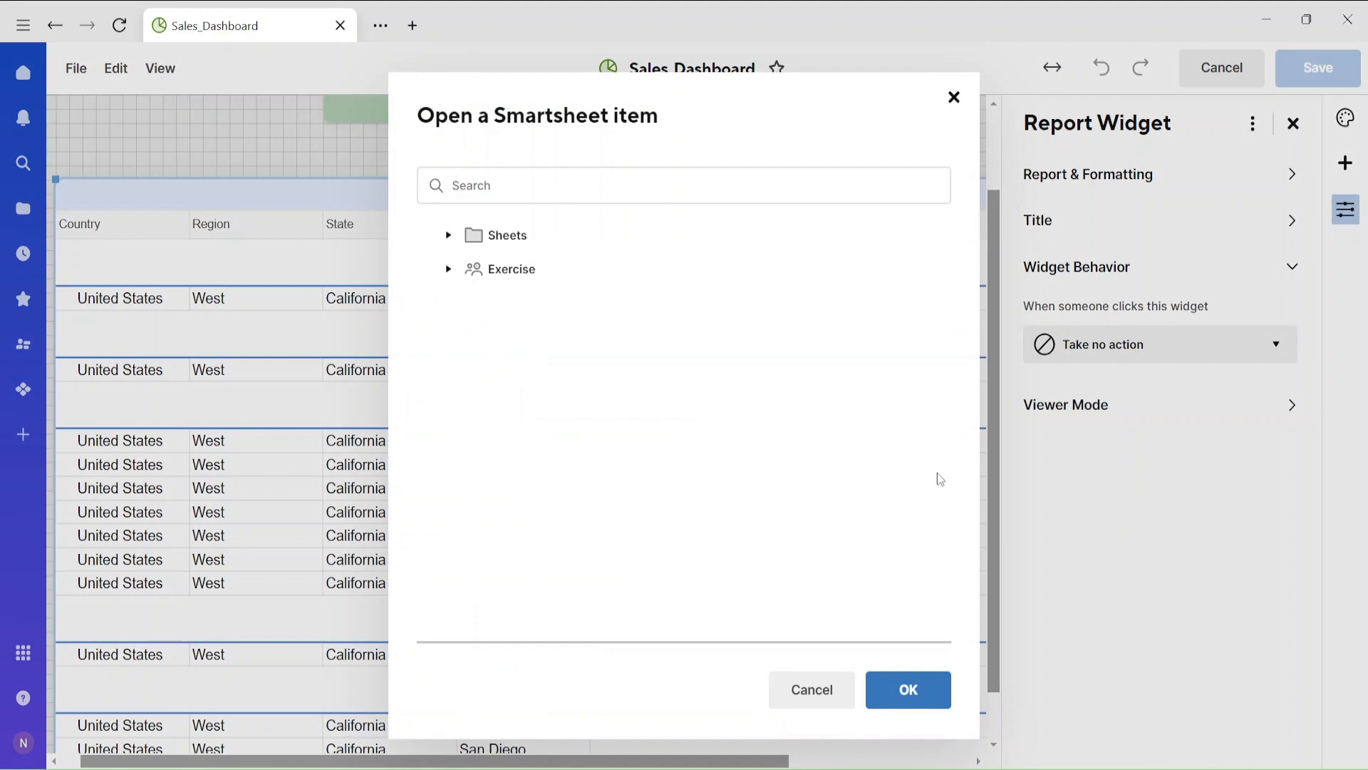
click(447, 237)
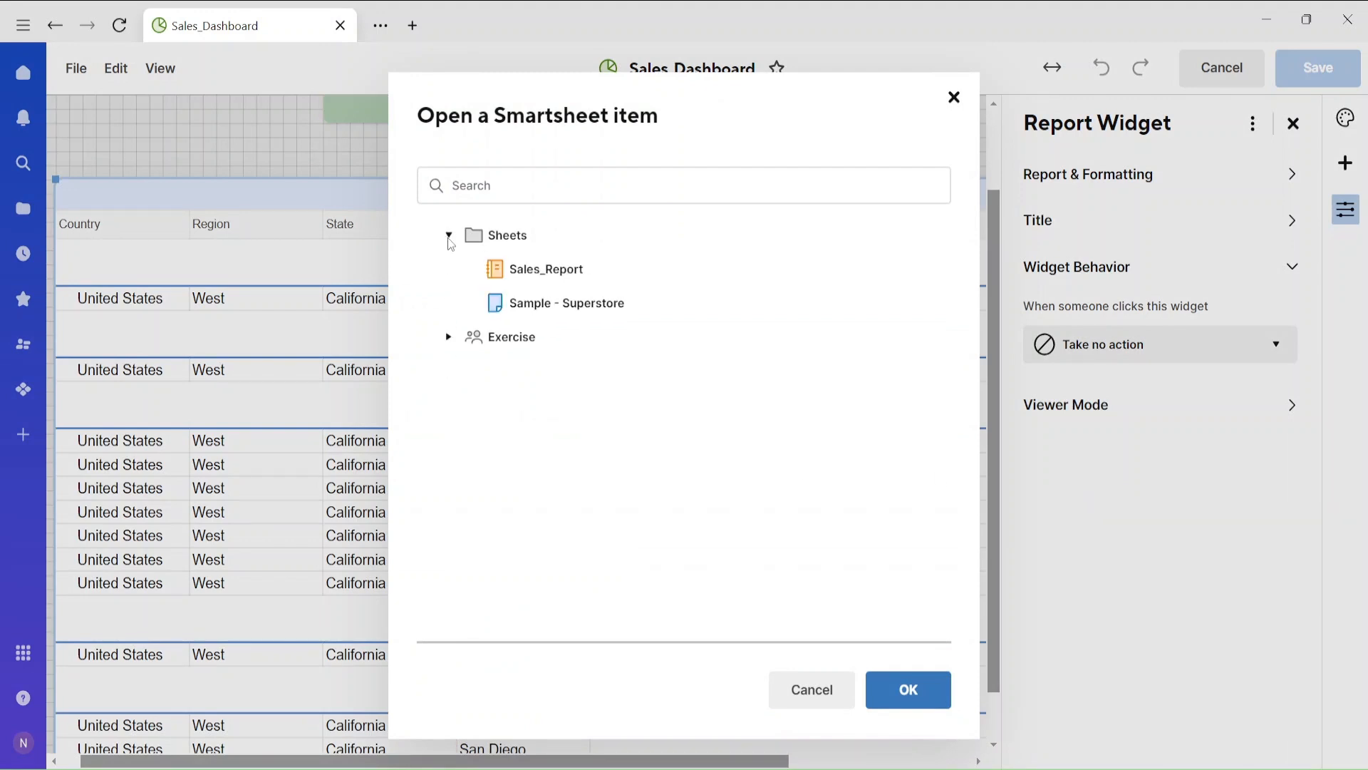
click(560, 283)
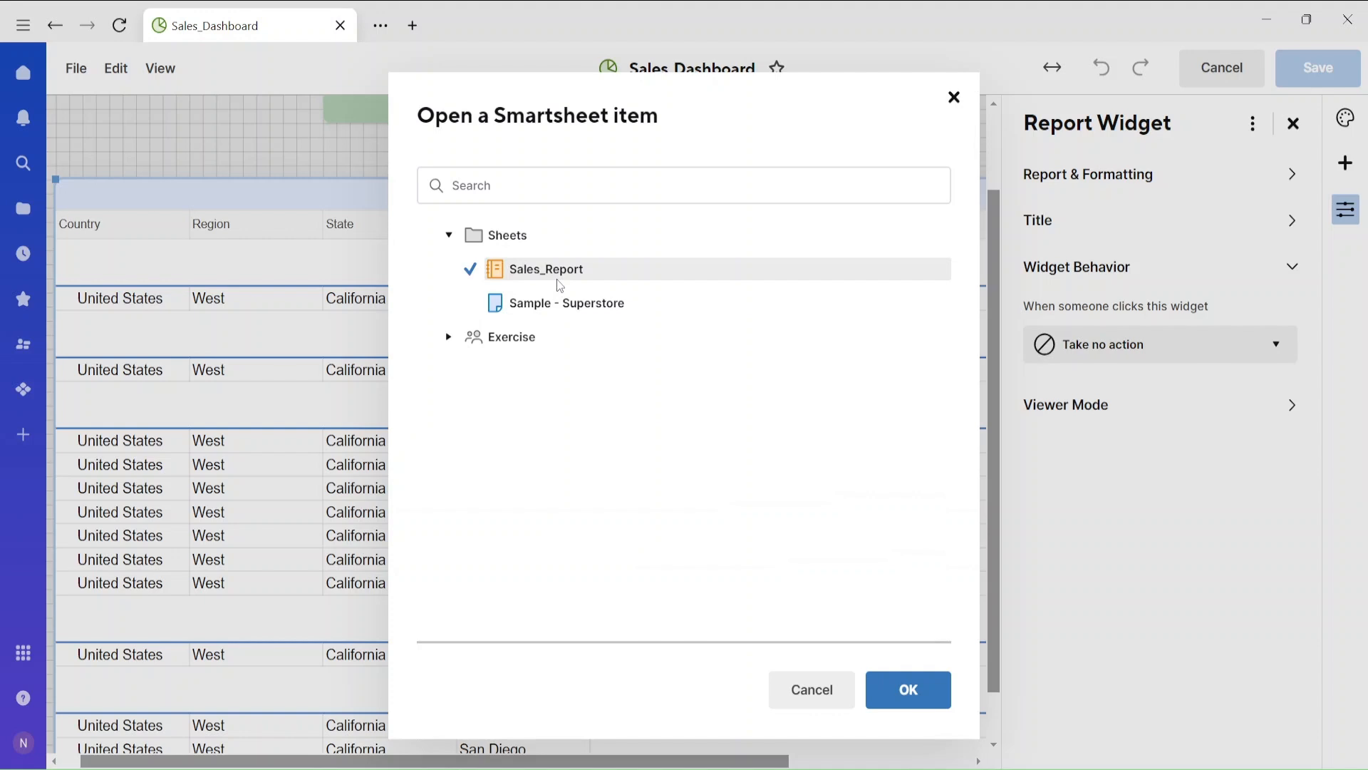
click(905, 688)
click(1322, 80)
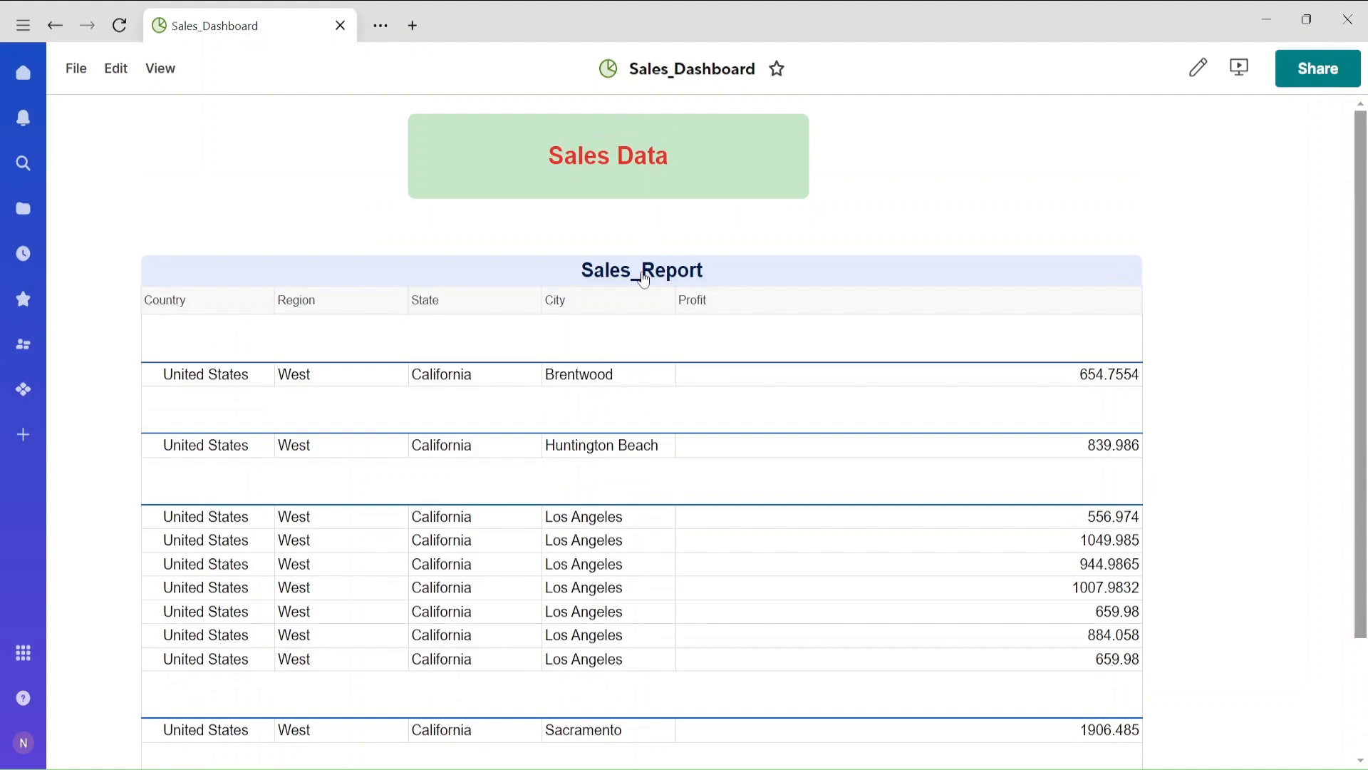
Step: Open Sales_Report through its dashboard widget and change the Region filter value to South
click(645, 282)
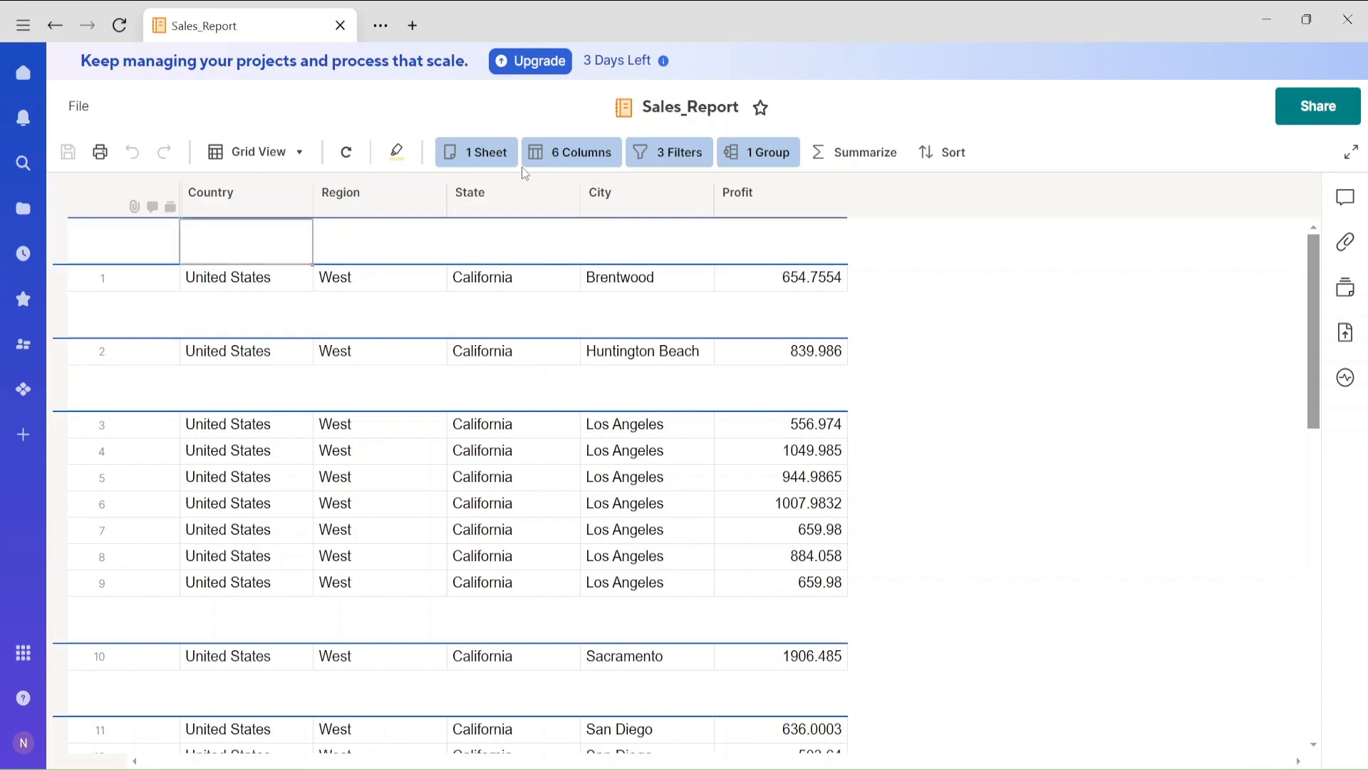
click(667, 154)
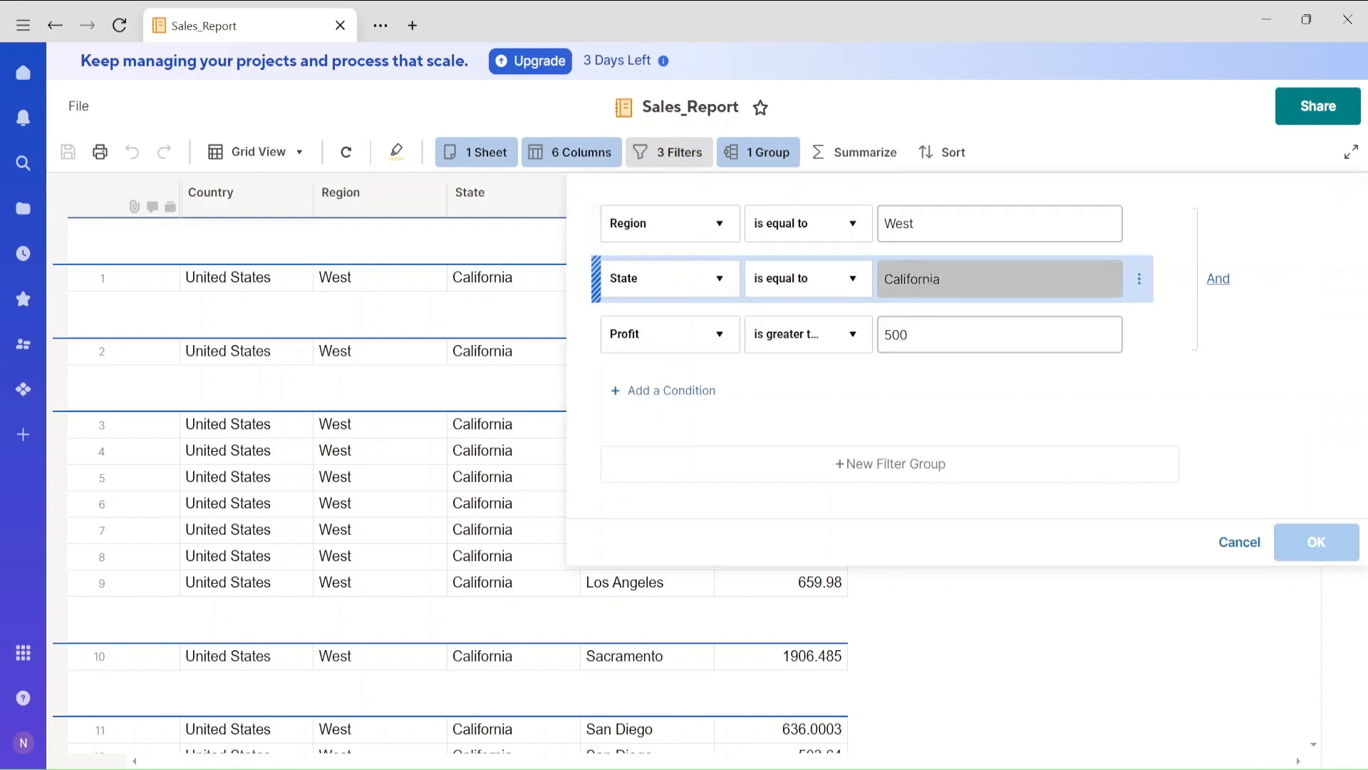
click(940, 231)
drag(940, 231, 888, 231)
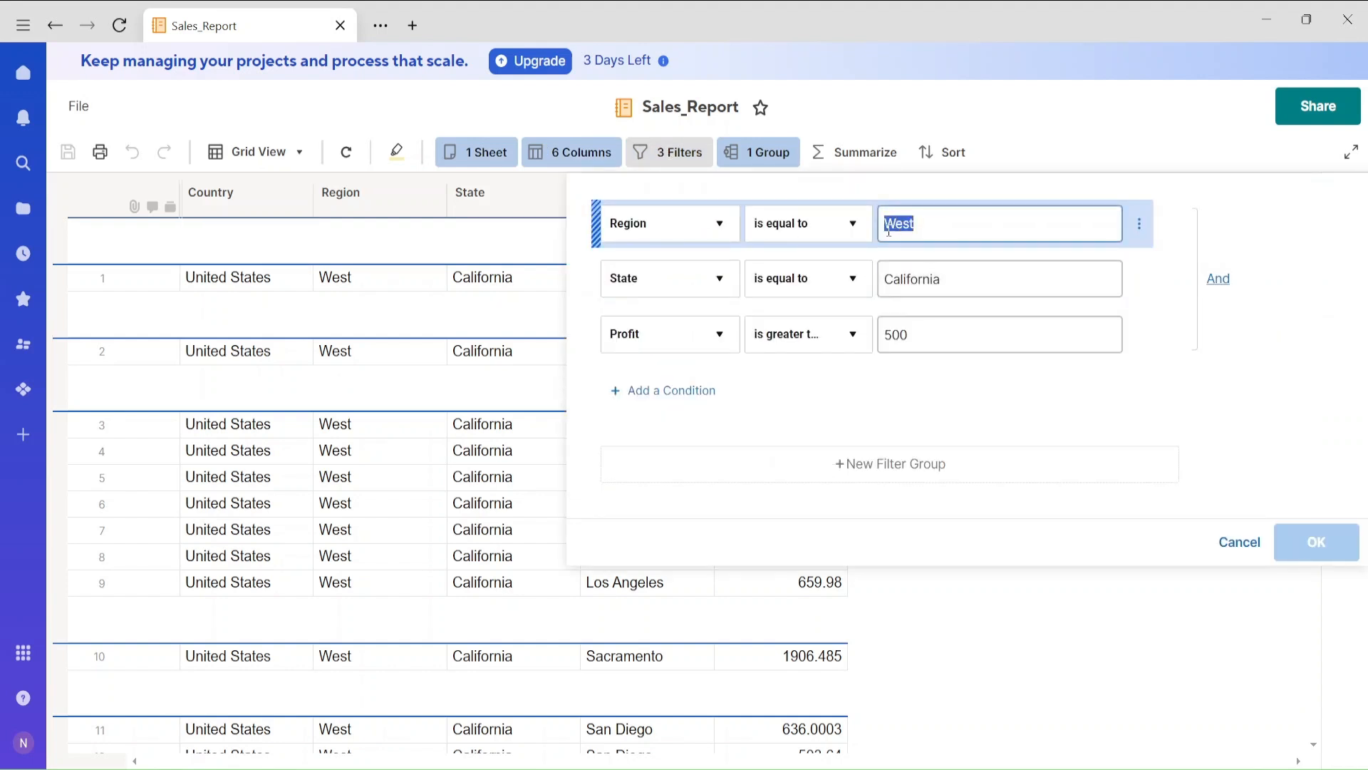
text(South)
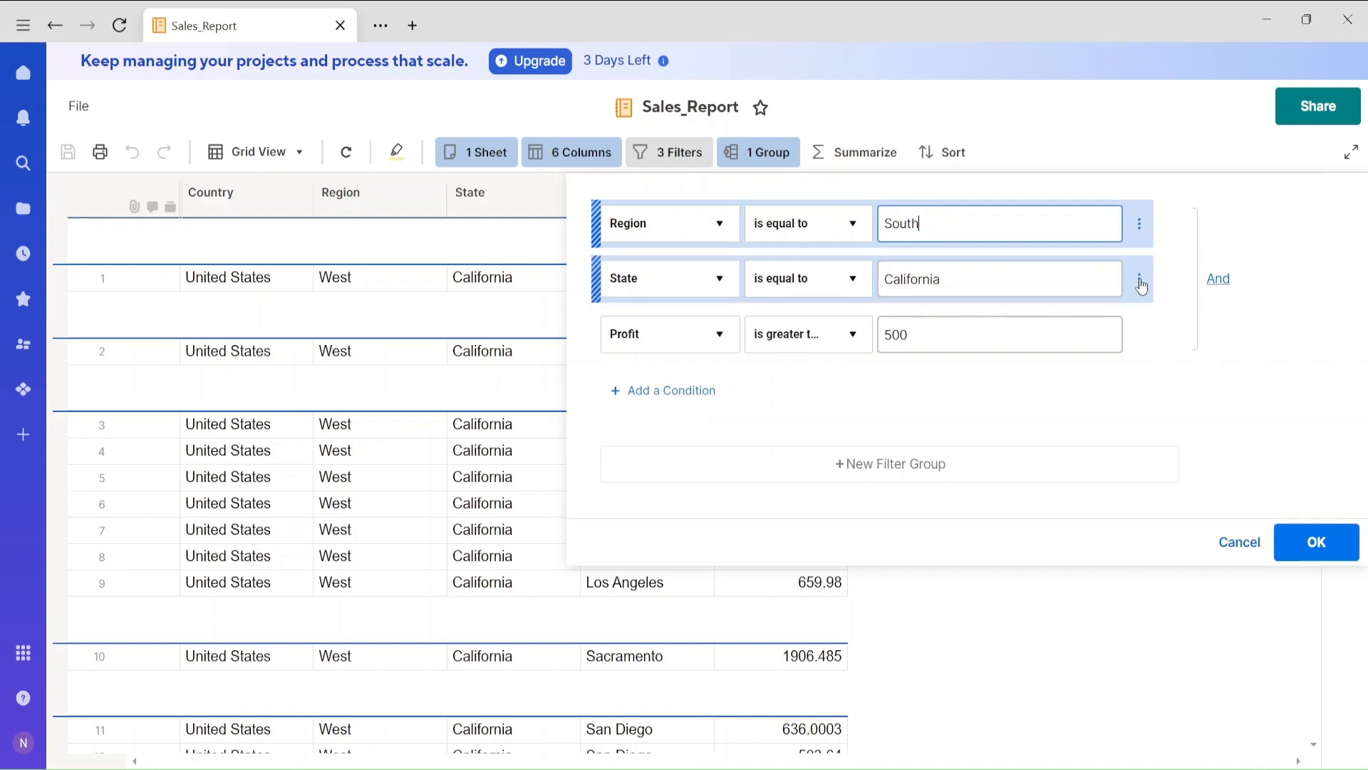
Step: Delete the State condition from the report's filters and apply the changed filter set
click(1139, 278)
click(1182, 283)
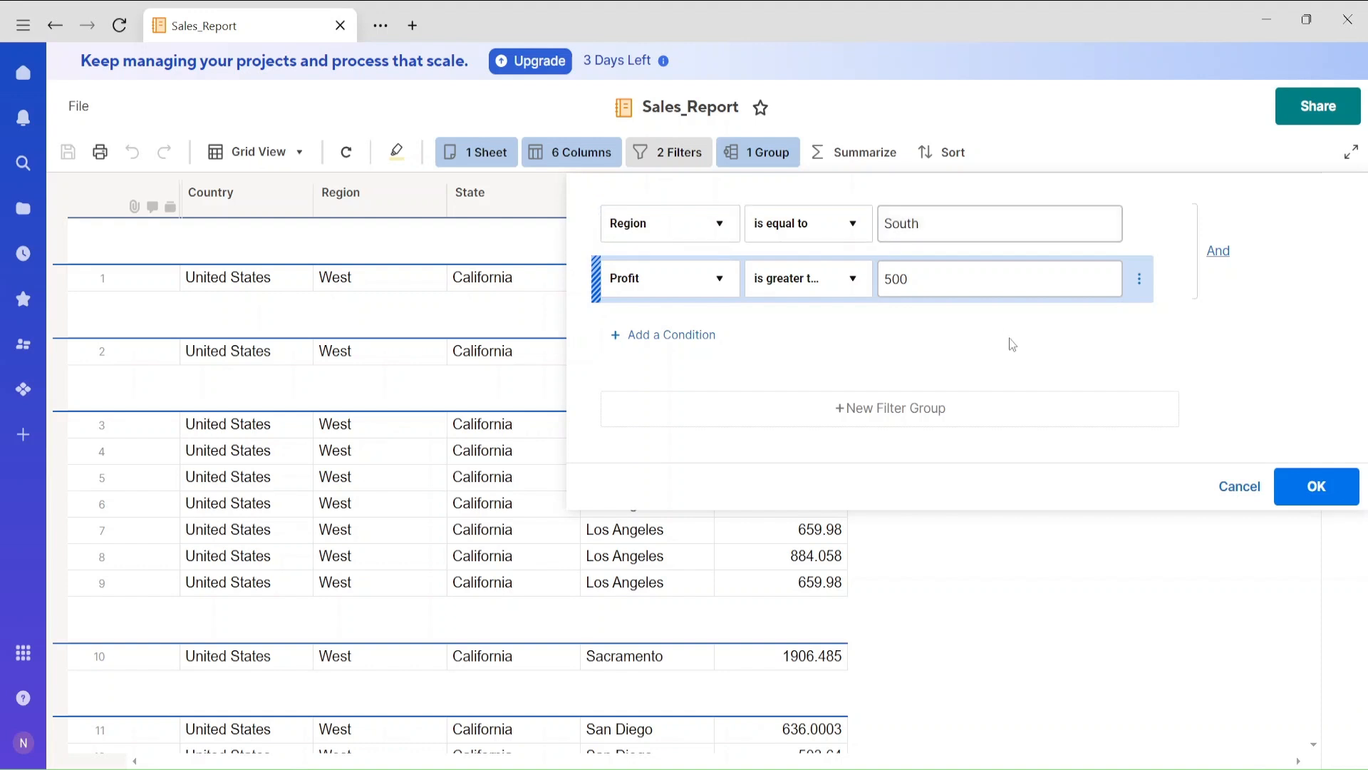
click(1304, 485)
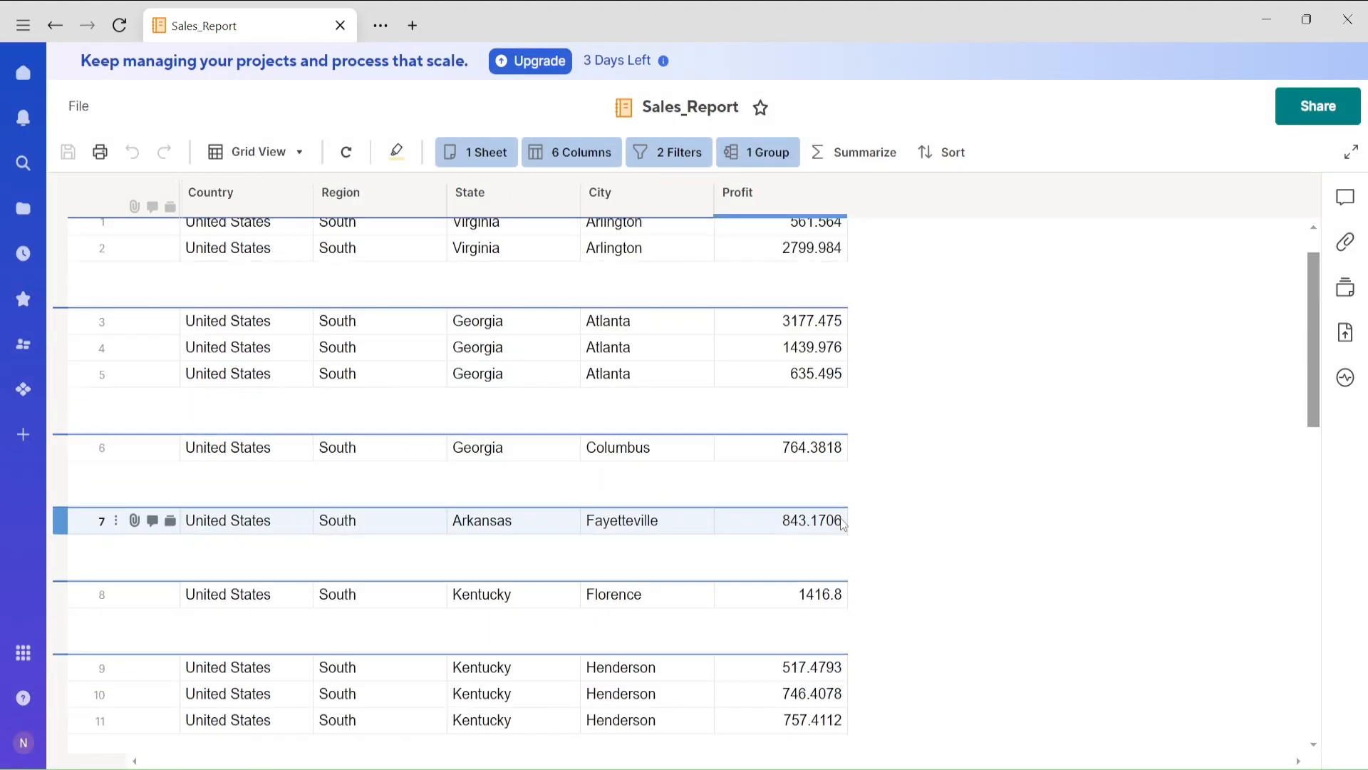
Step: Return to Sales_Dashboard and check the report widget's rows against the changed filters
click(55, 26)
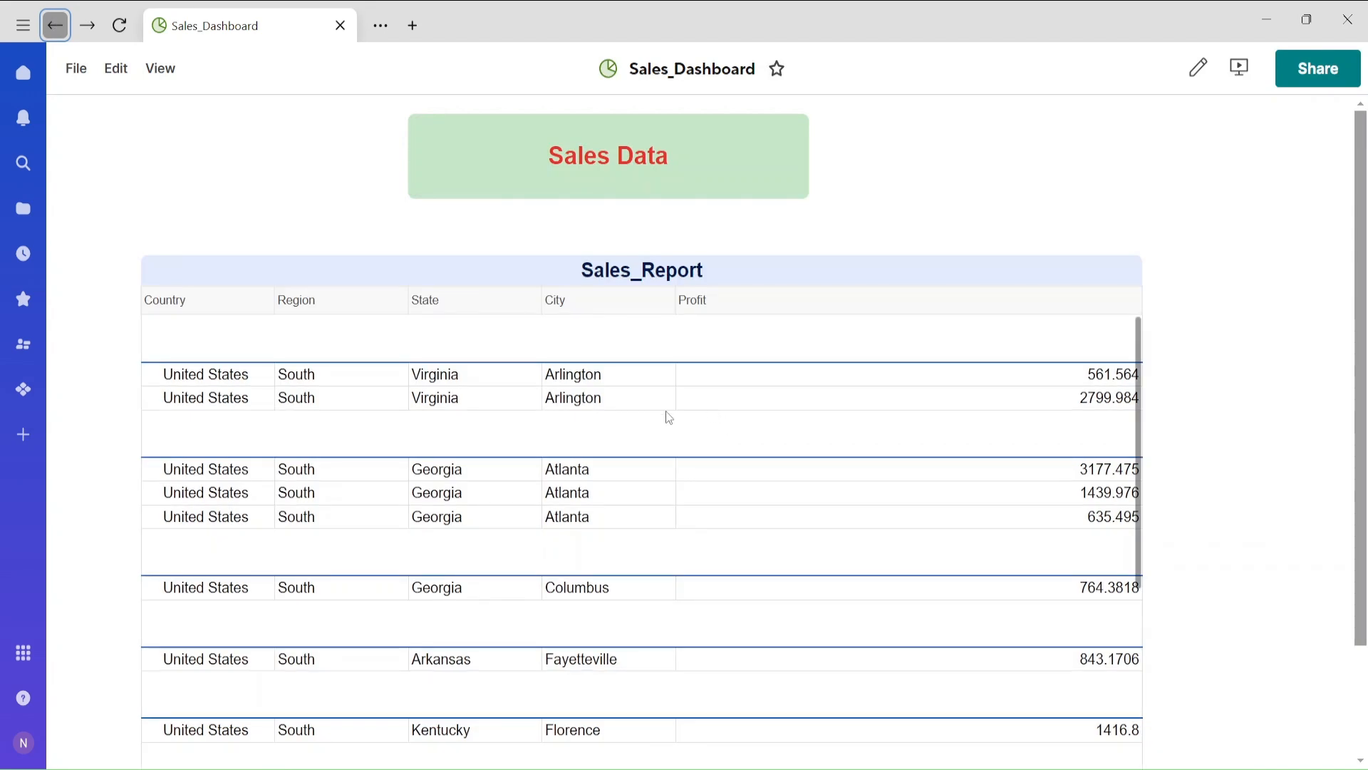
scroll(296, 315, down, 2)
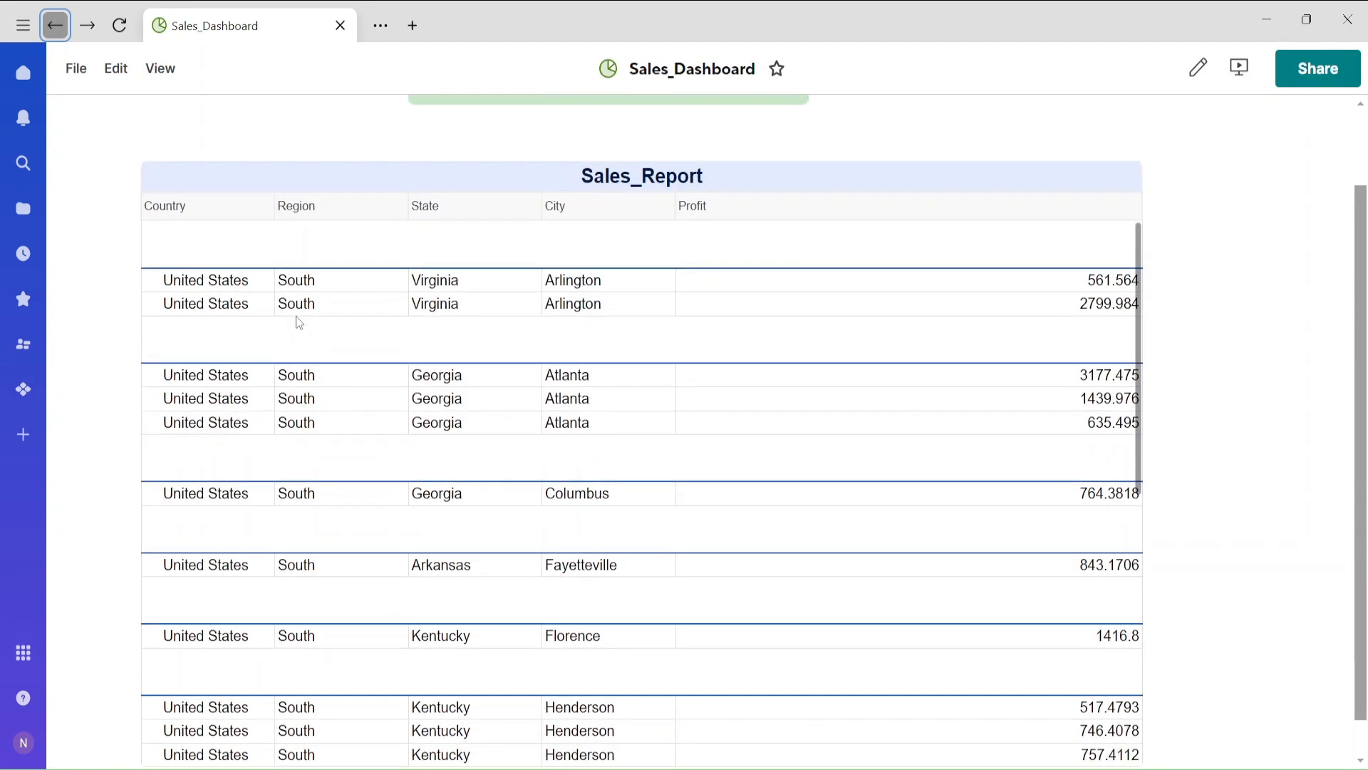
scroll(296, 317, up, 2)
Step: Put Sales_Dashboard into edit mode and change the report widget's title to "Sales_Report South"
click(117, 68)
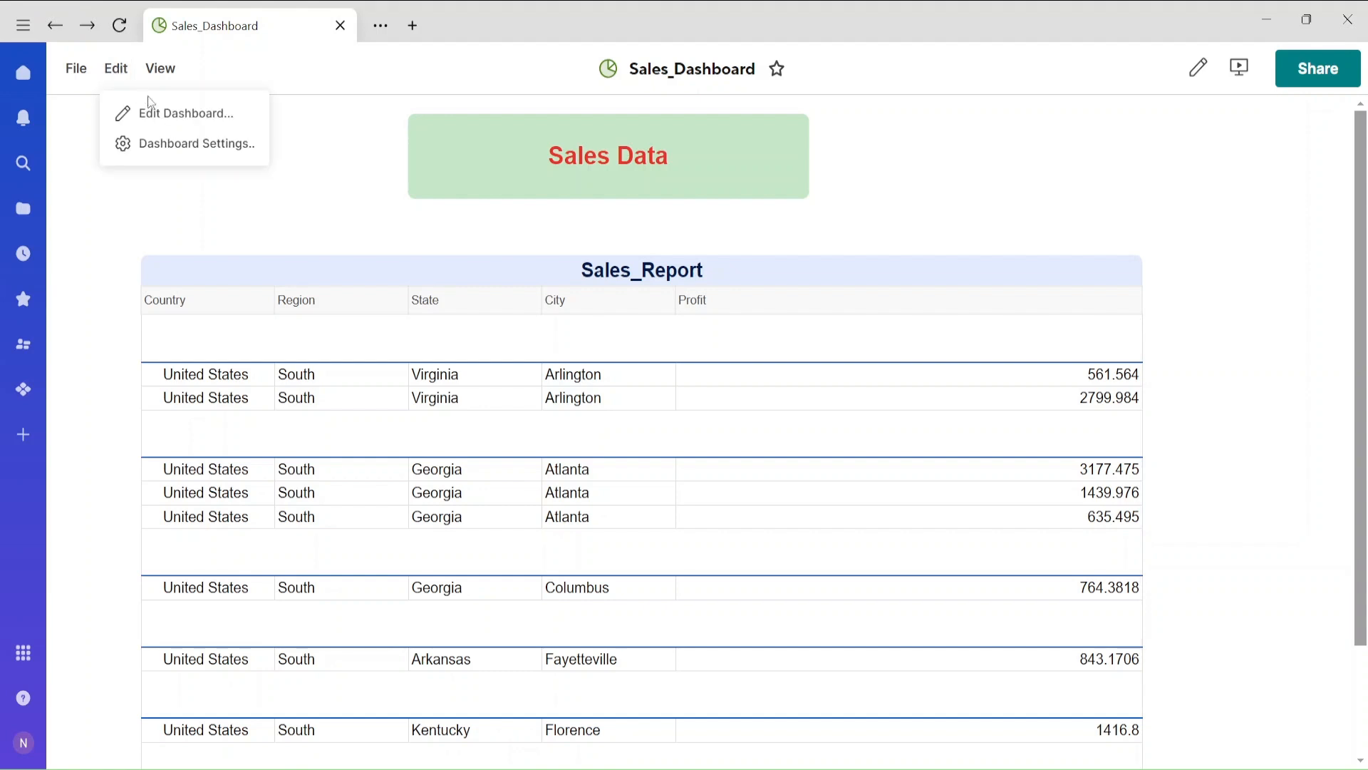
click(181, 112)
click(678, 305)
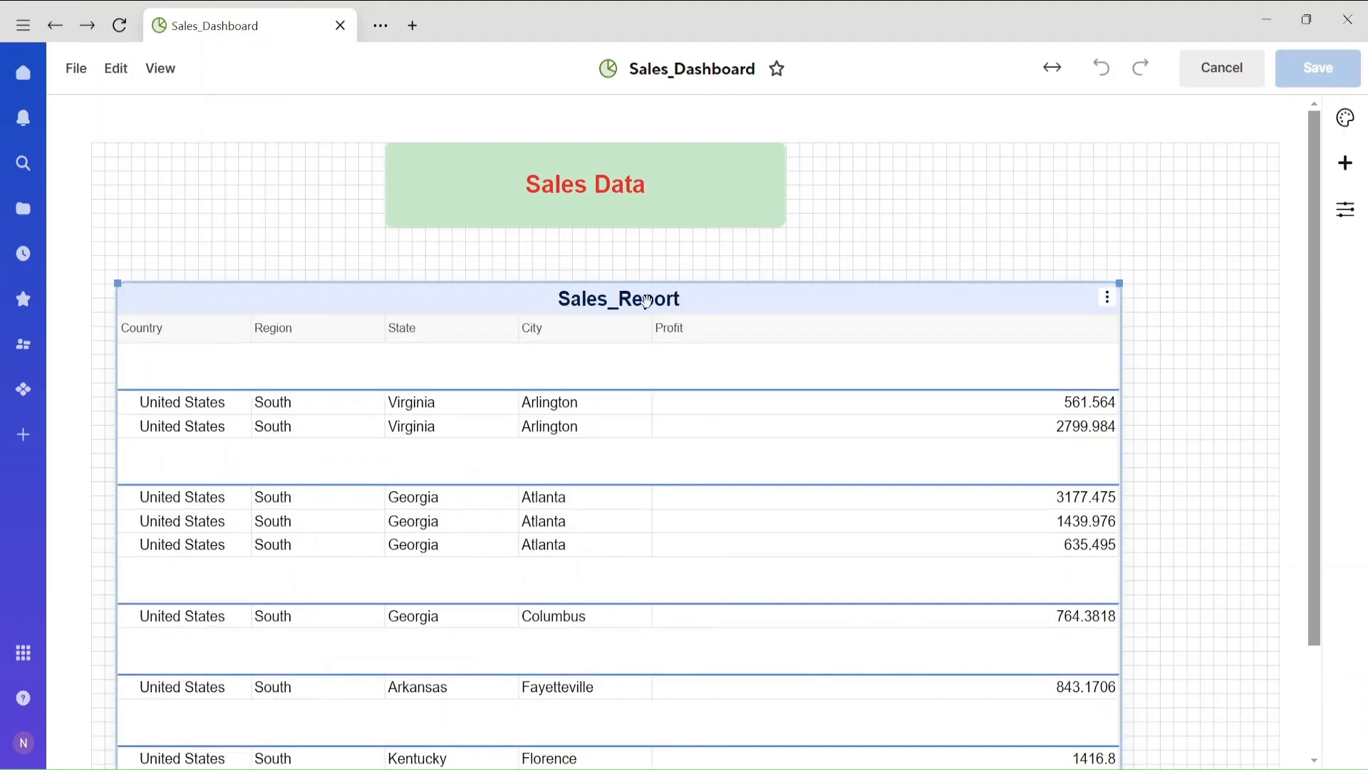
click(621, 196)
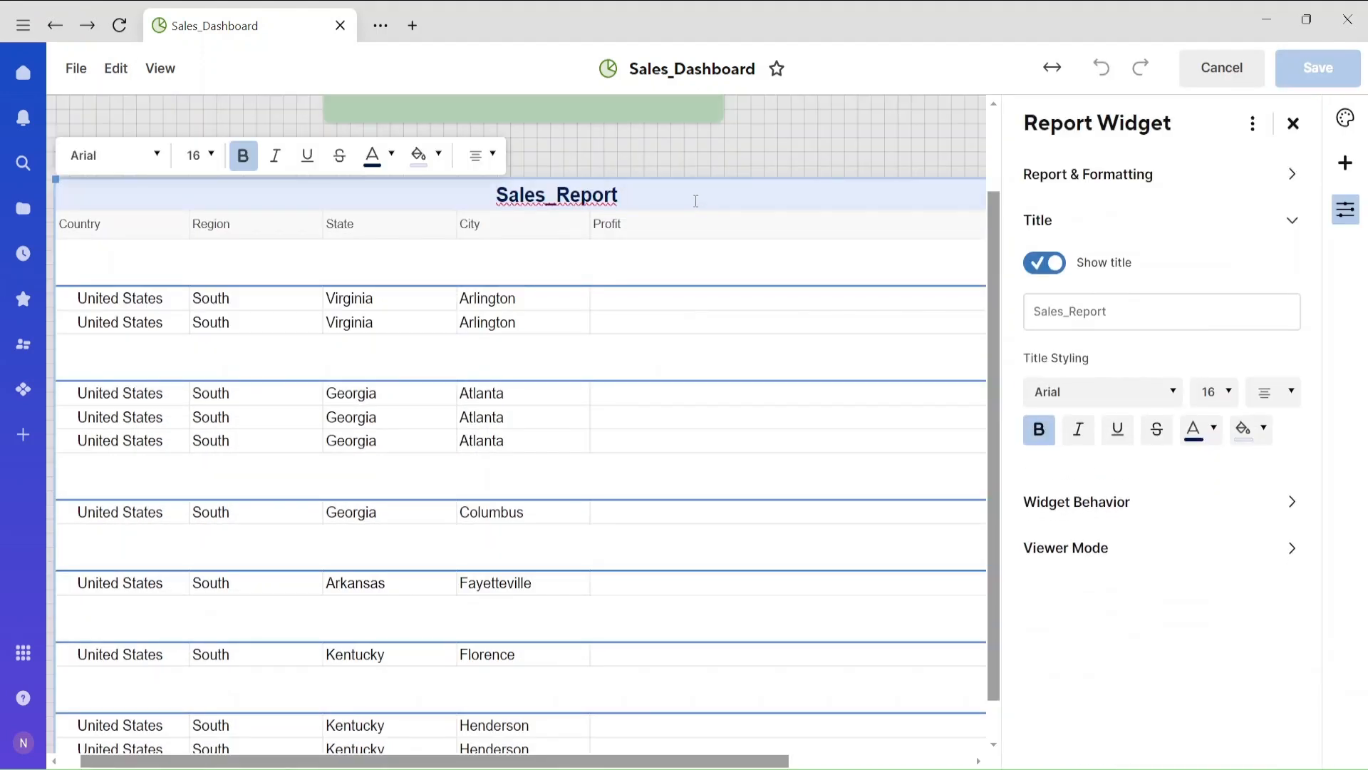
text(South)
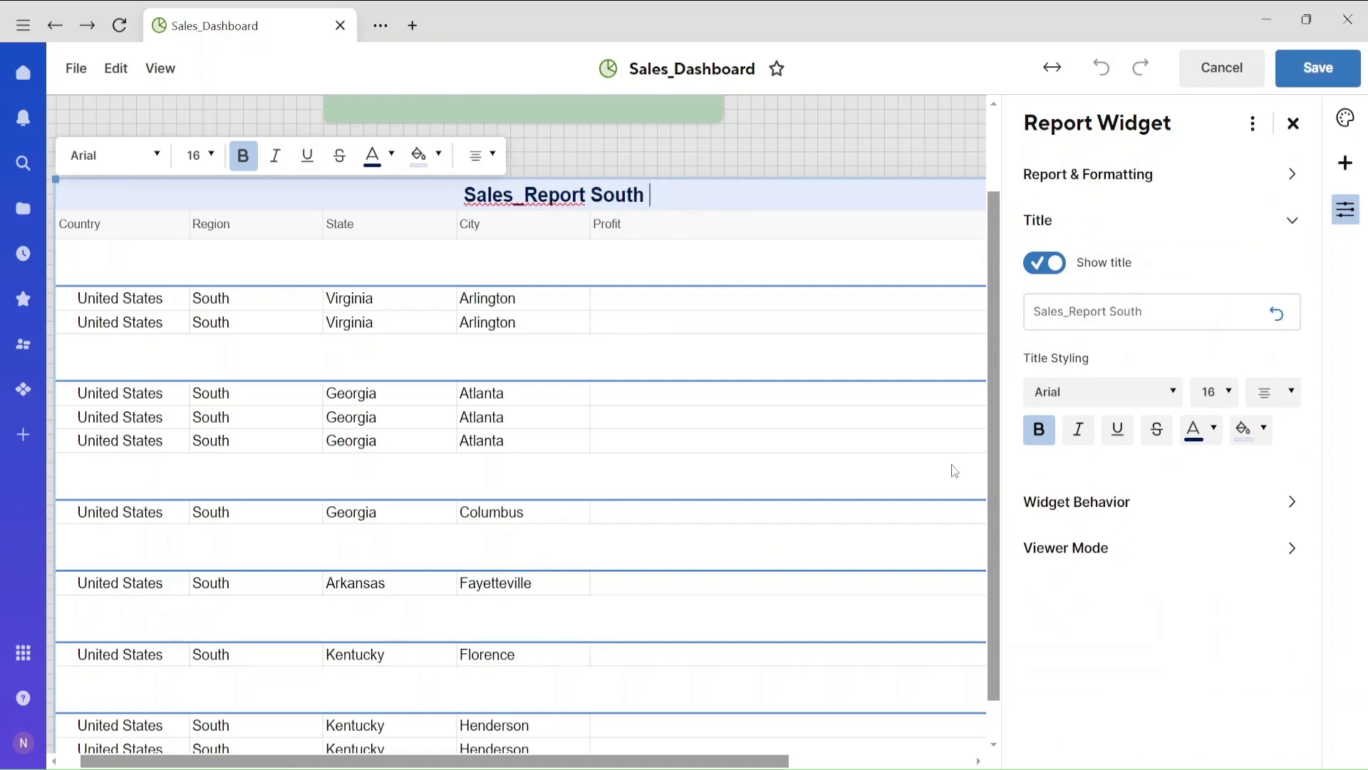
Step: Color the report widget's entire title text red and save the dashboard
drag(665, 199, 472, 193)
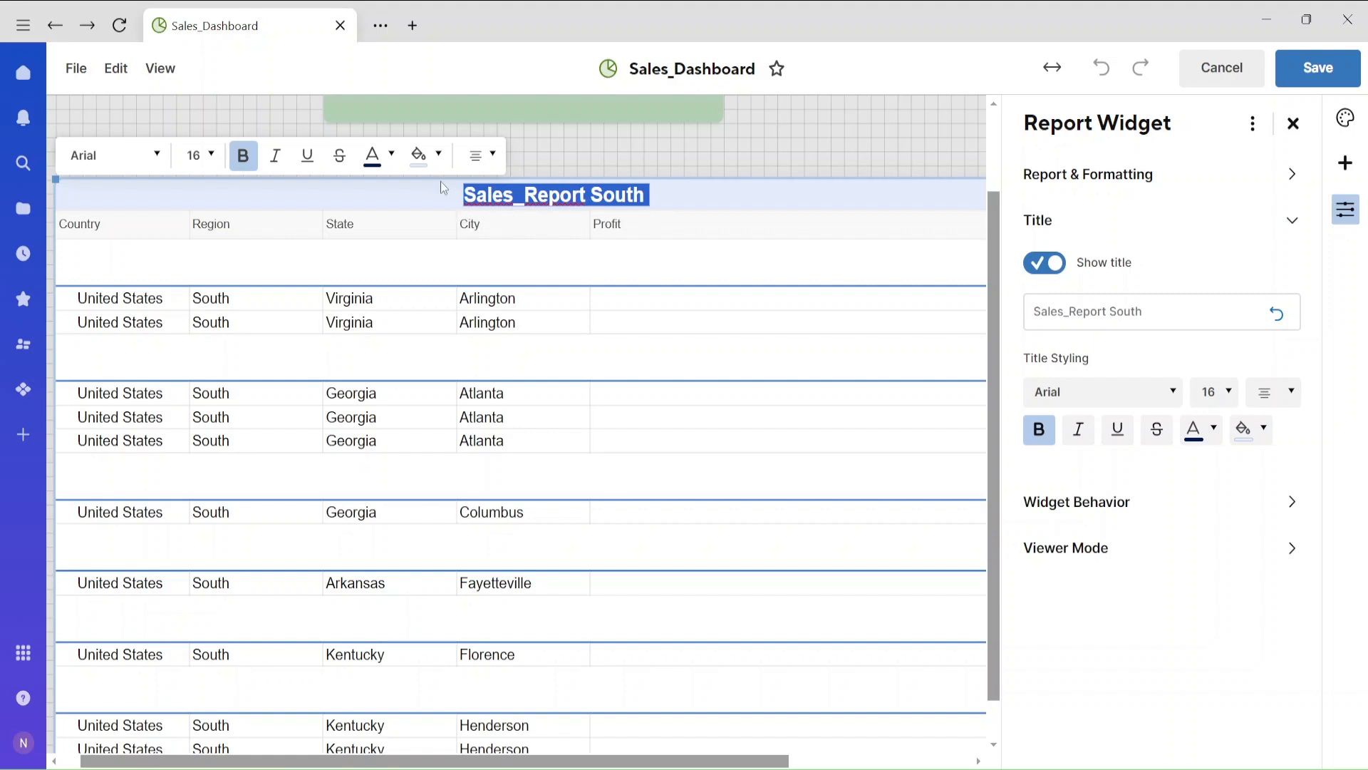
click(395, 158)
click(381, 222)
click(1318, 68)
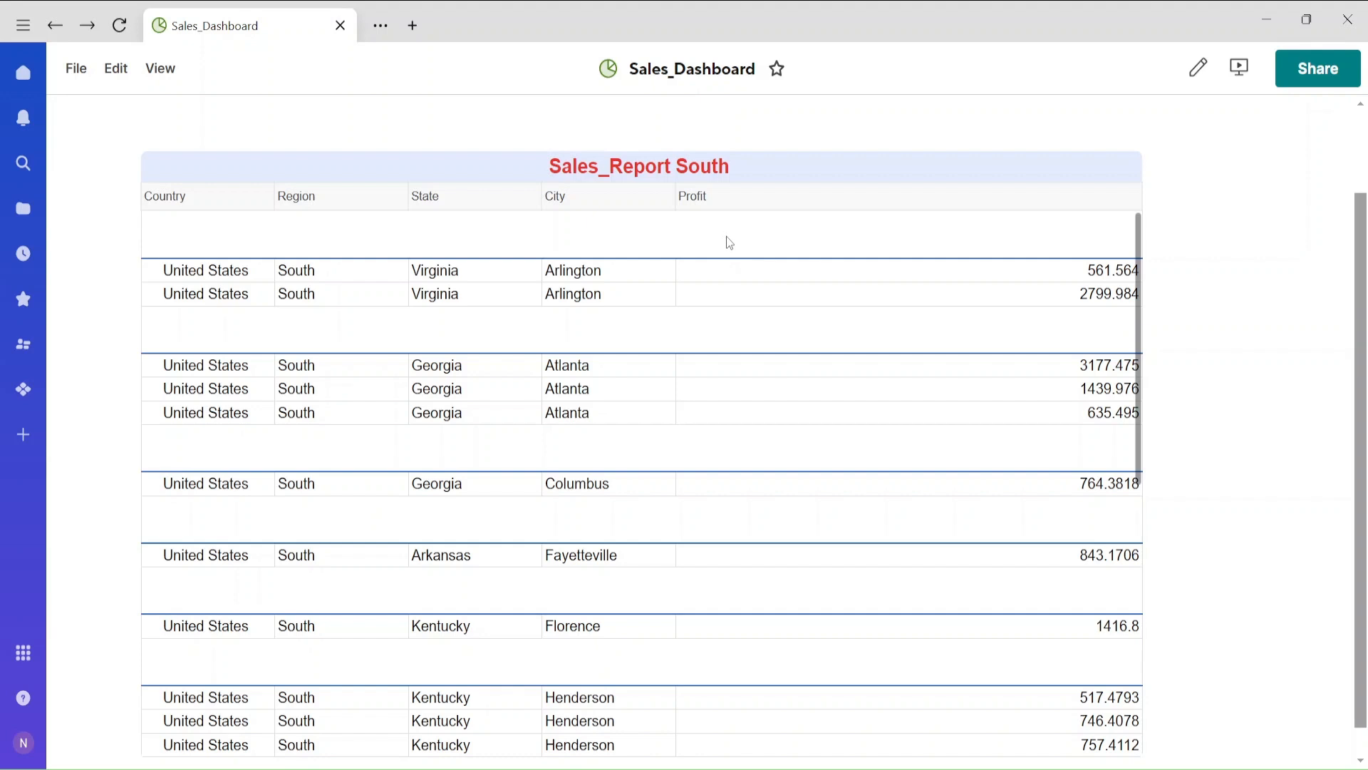
Step: Open Sales_Report through its widget, widen the Country, Region, State and City columns, narrow the Profit column, and save the report
click(691, 169)
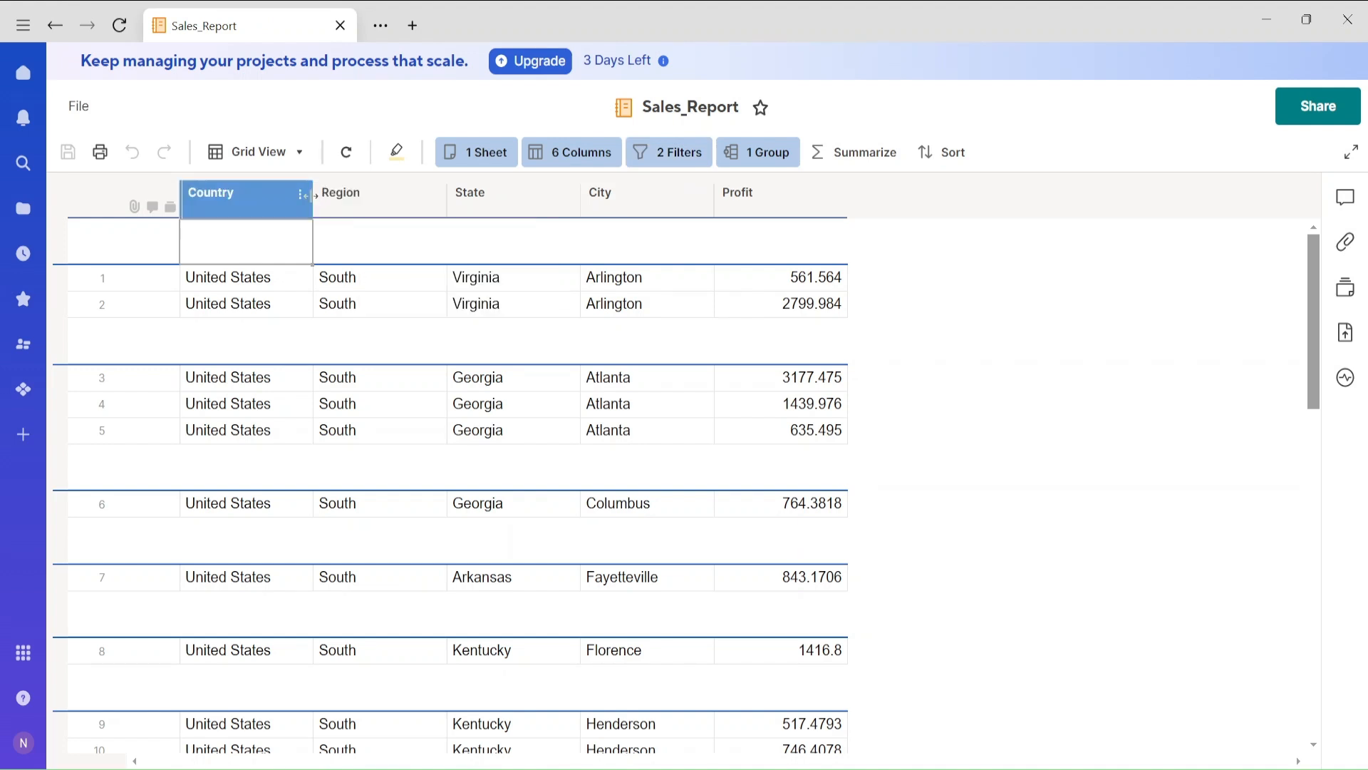
drag(311, 201, 352, 199)
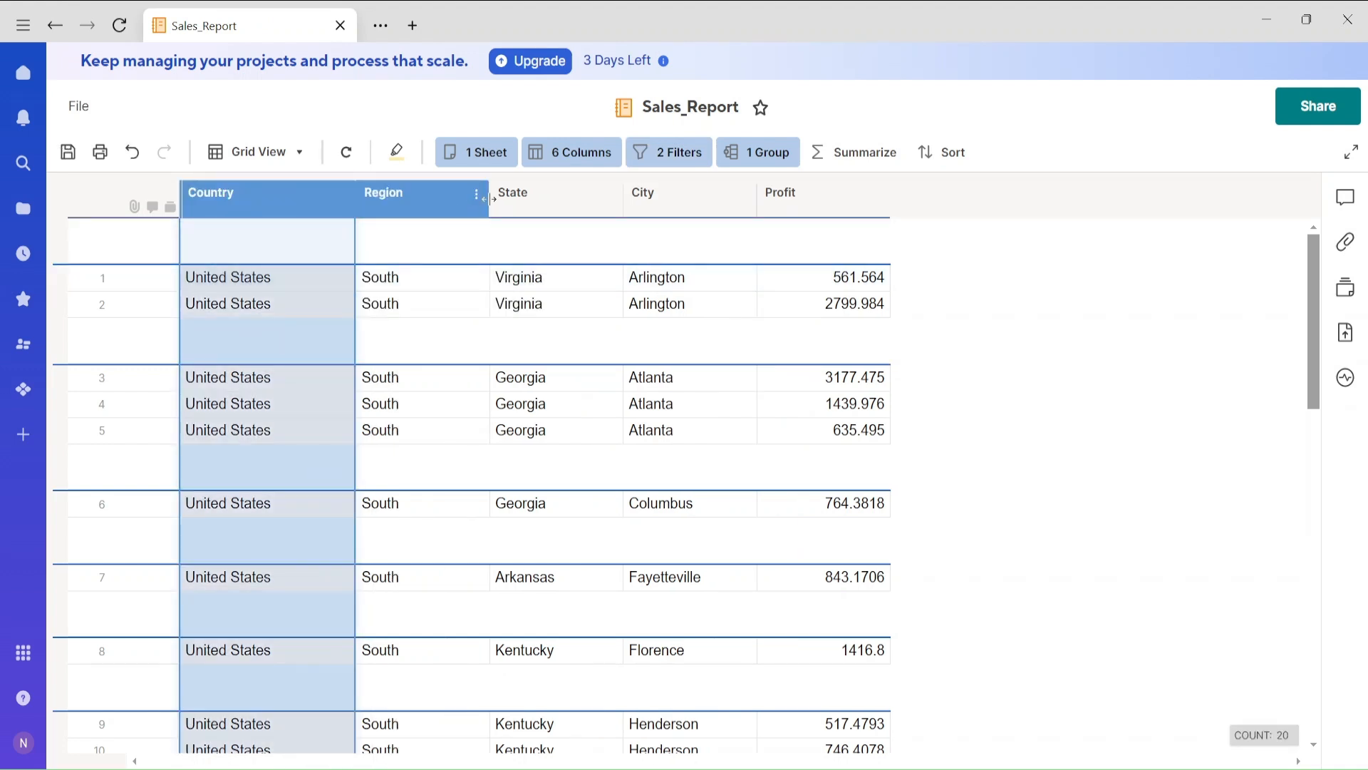
drag(489, 201, 535, 209)
click(667, 211)
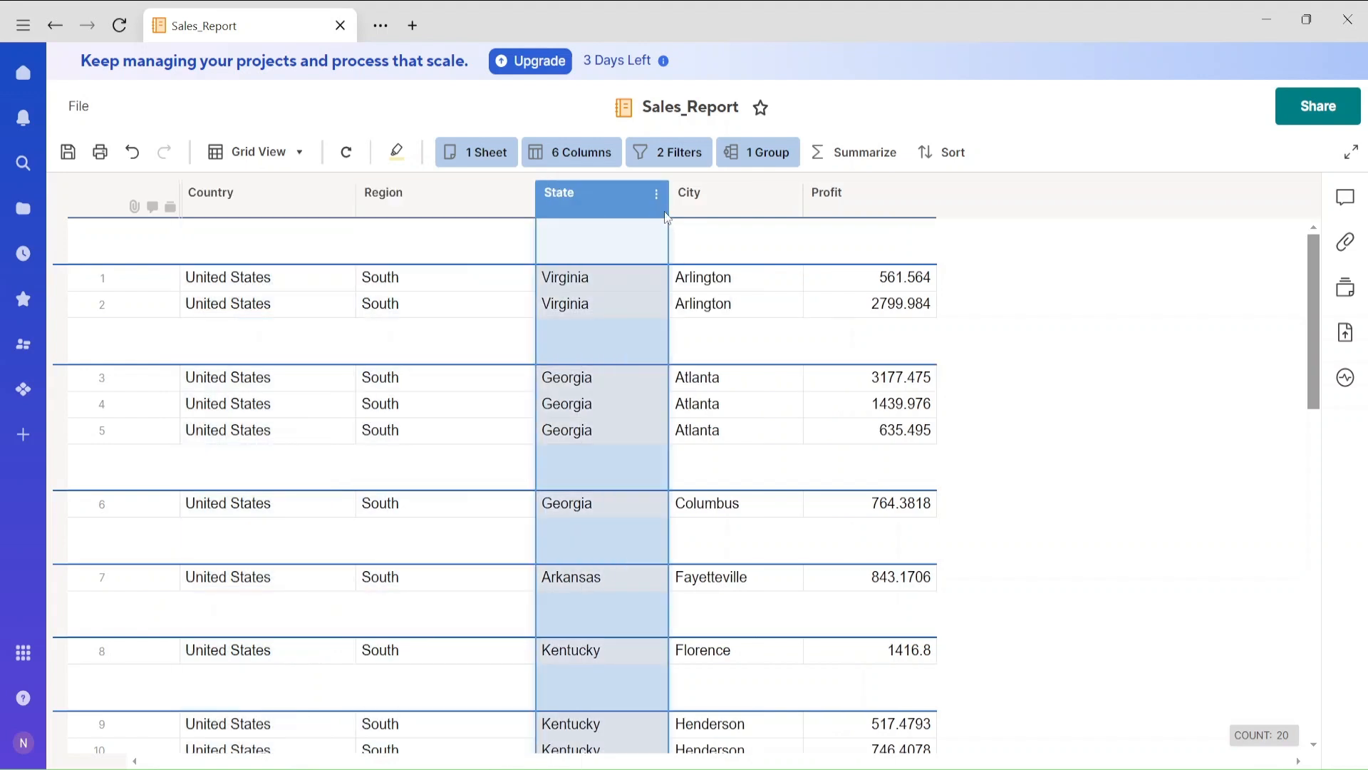
drag(668, 211, 717, 210)
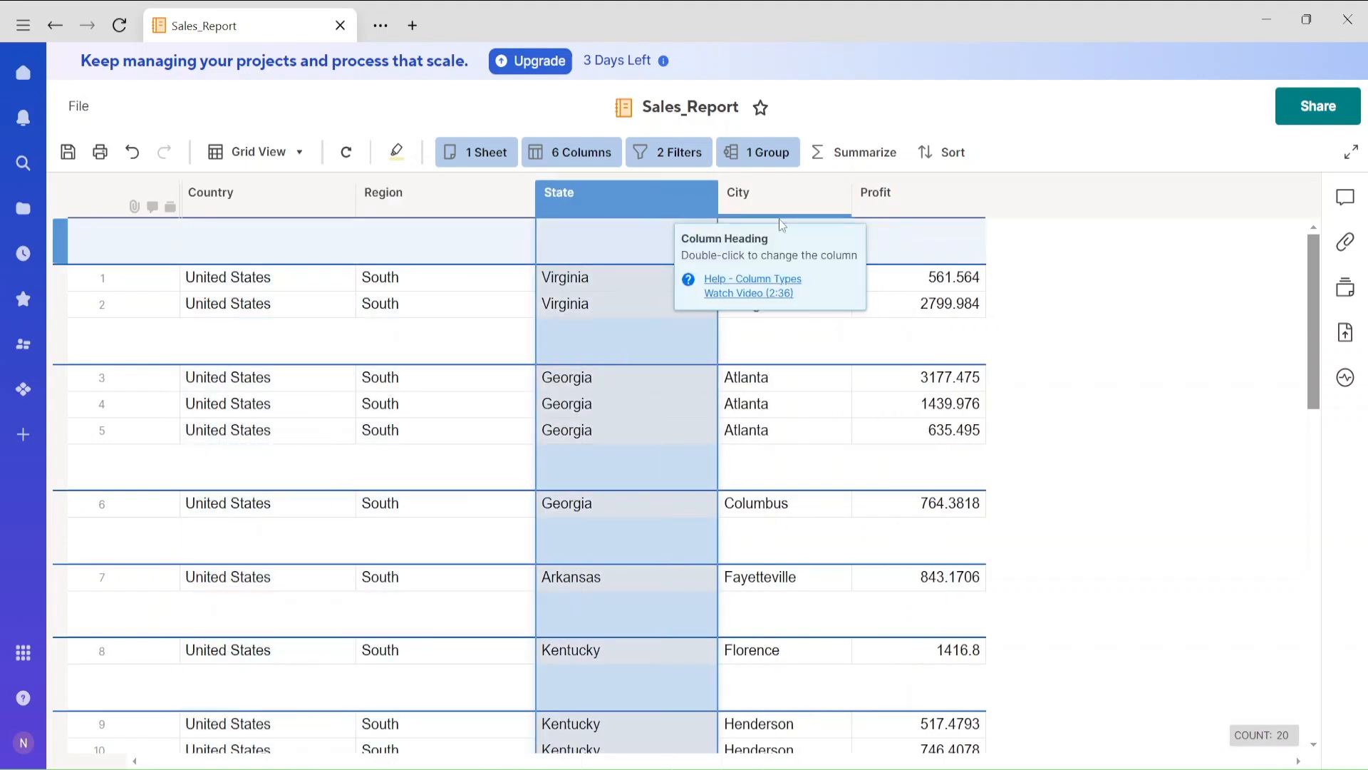
drag(849, 206, 887, 207)
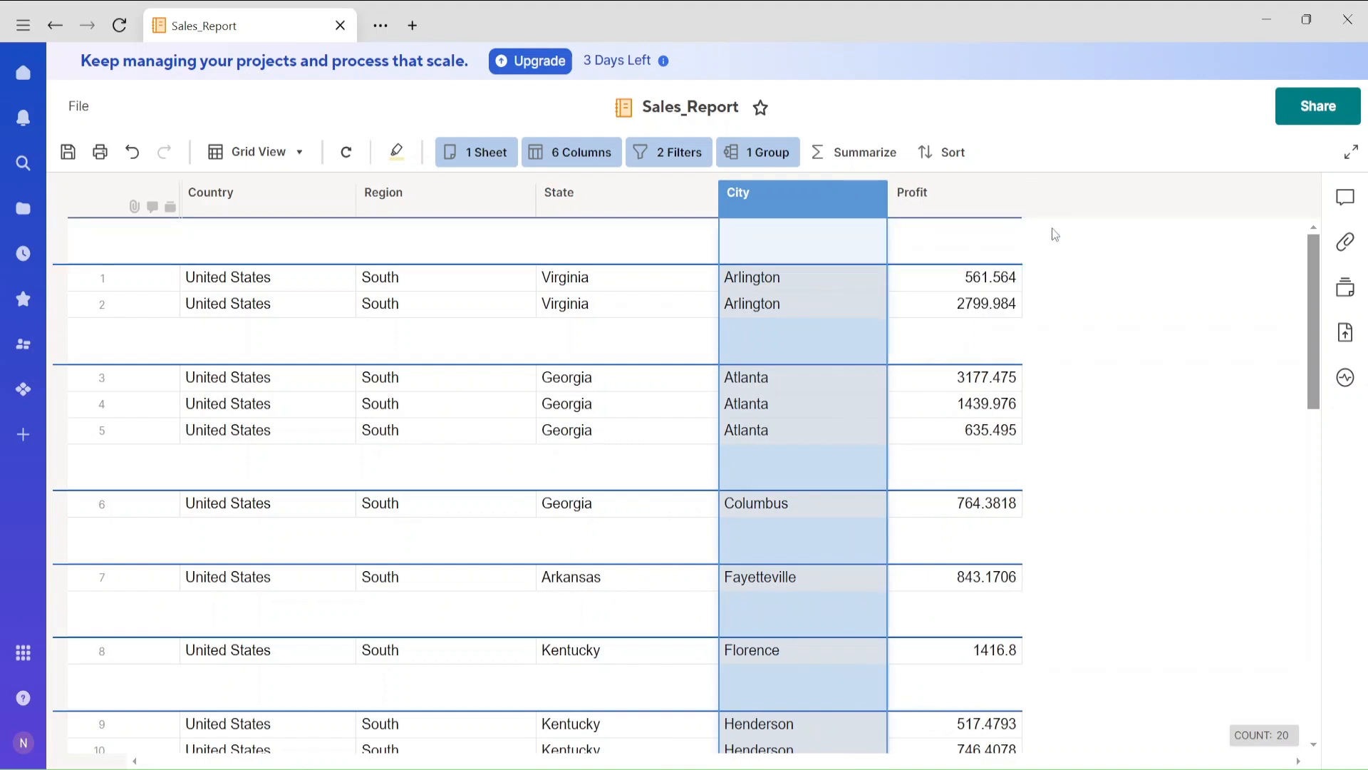
drag(1017, 201, 988, 201)
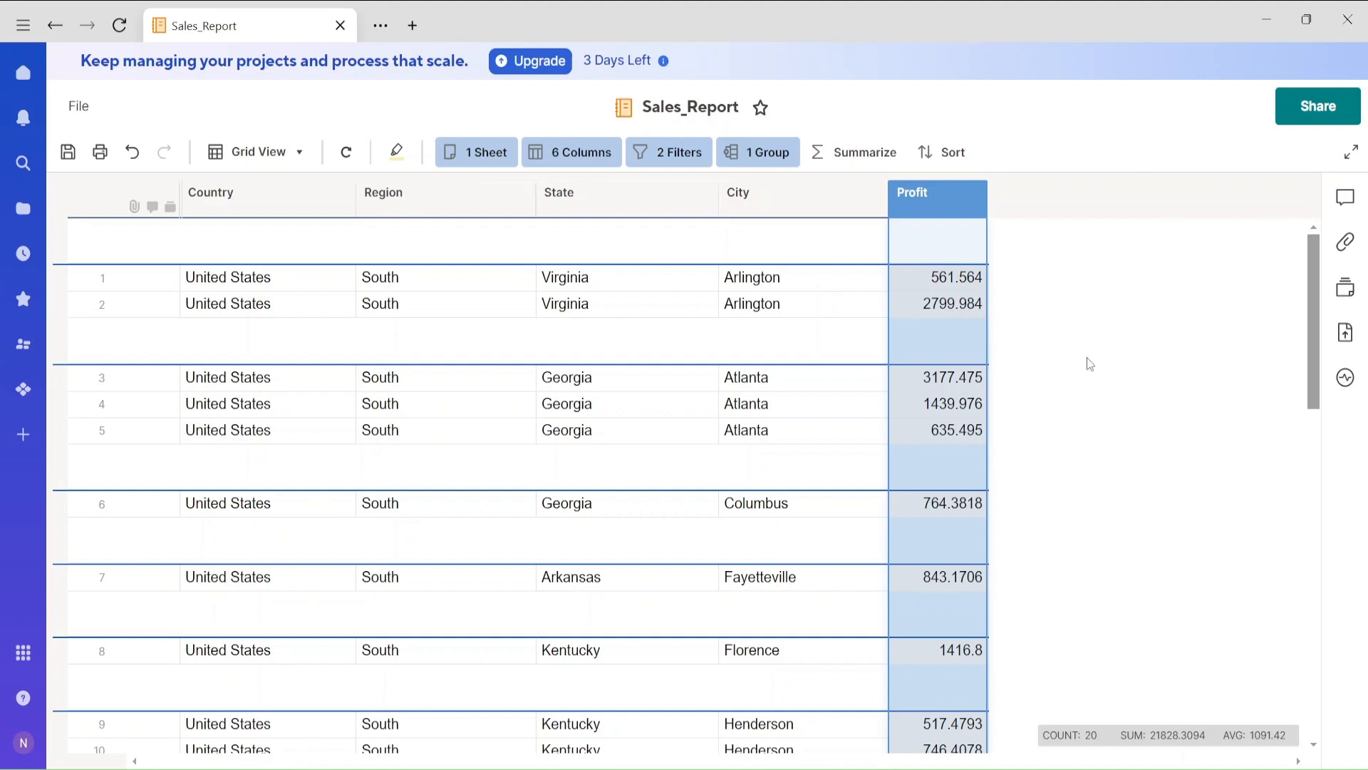
click(68, 152)
Step: Return to Sales_Dashboard and check the report widget's column widths and rows
click(55, 25)
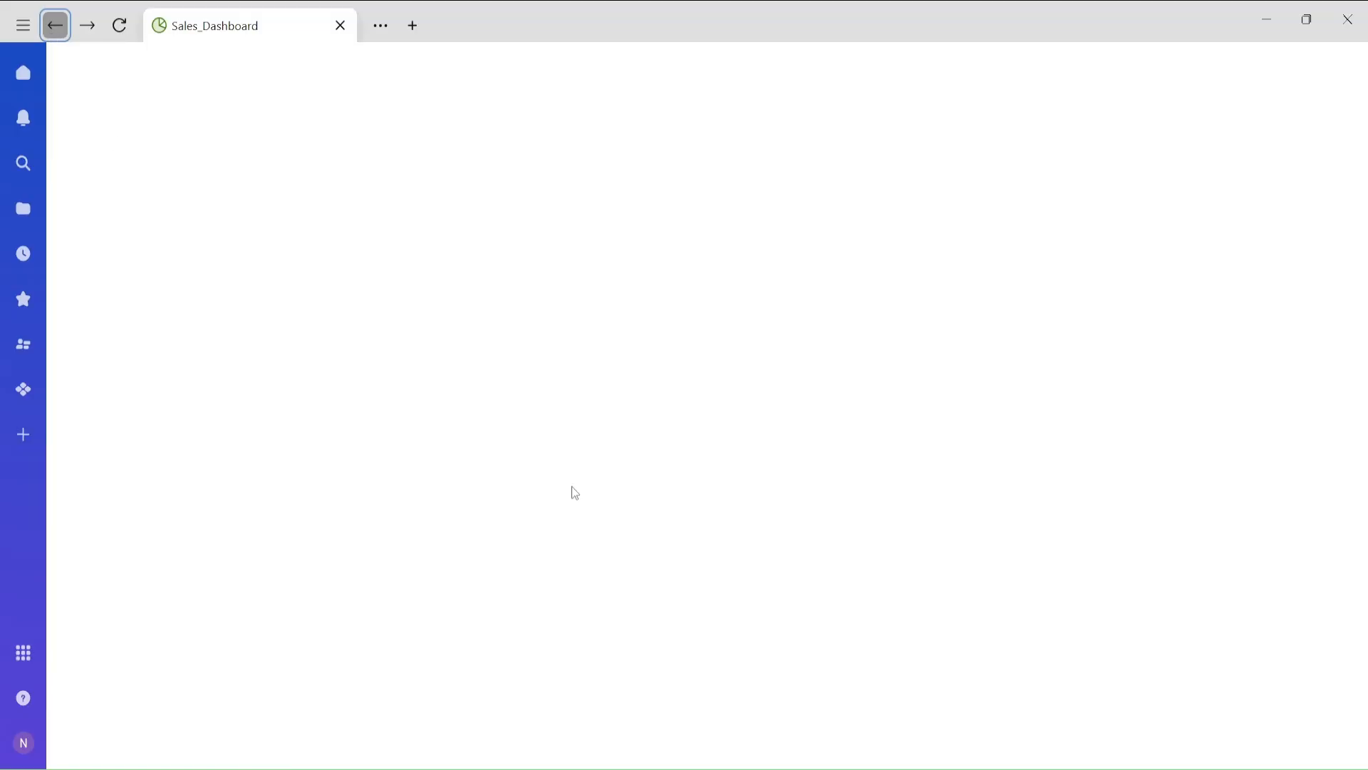
scroll(582, 485, down, 2)
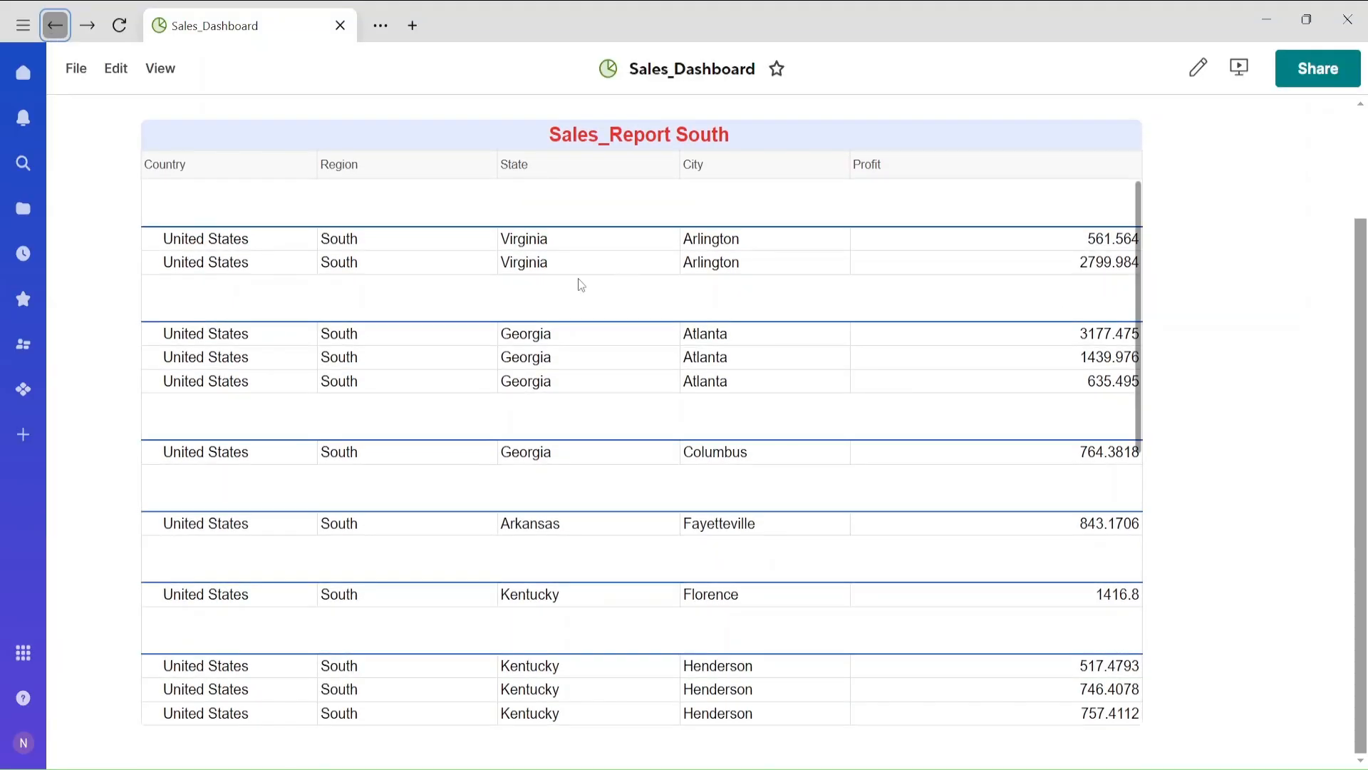
scroll(849, 378, down, 7)
scroll(850, 378, up, 7)
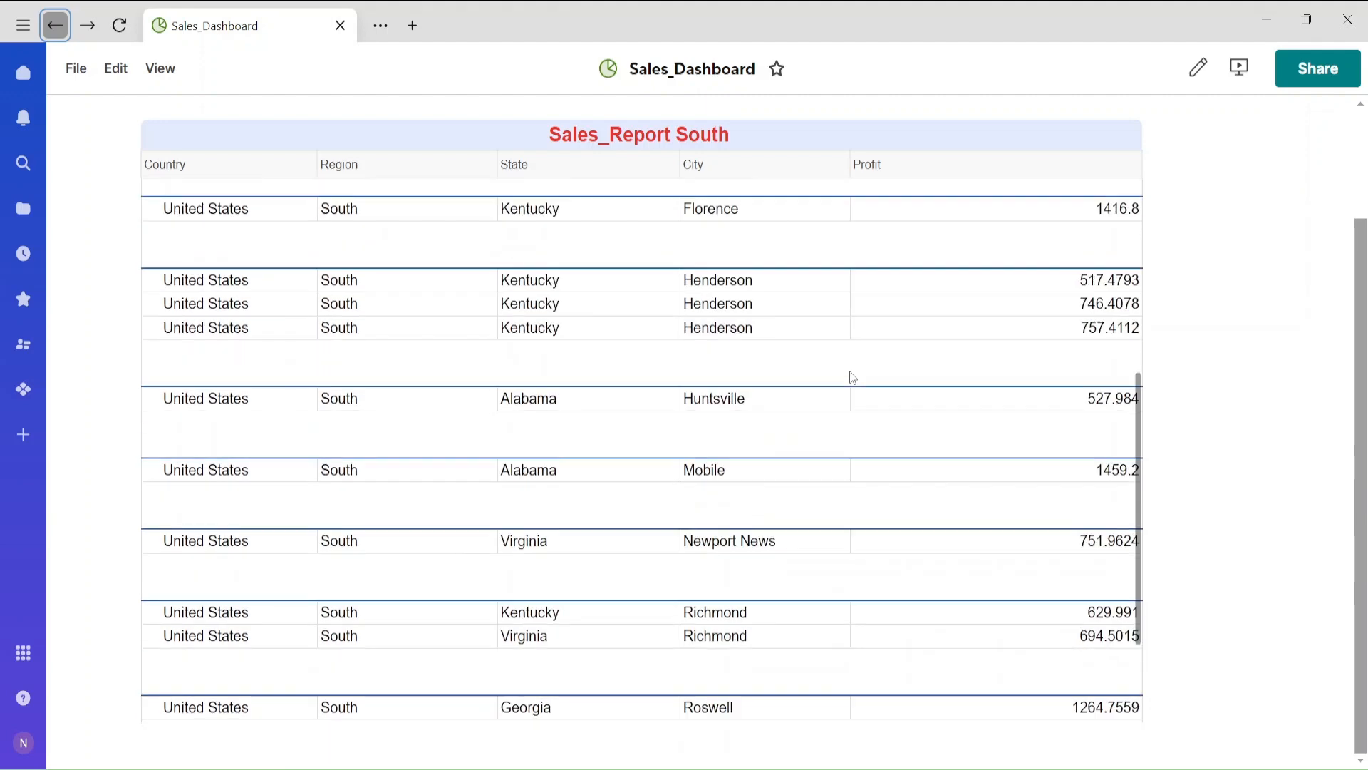
scroll(852, 377, up, 2)
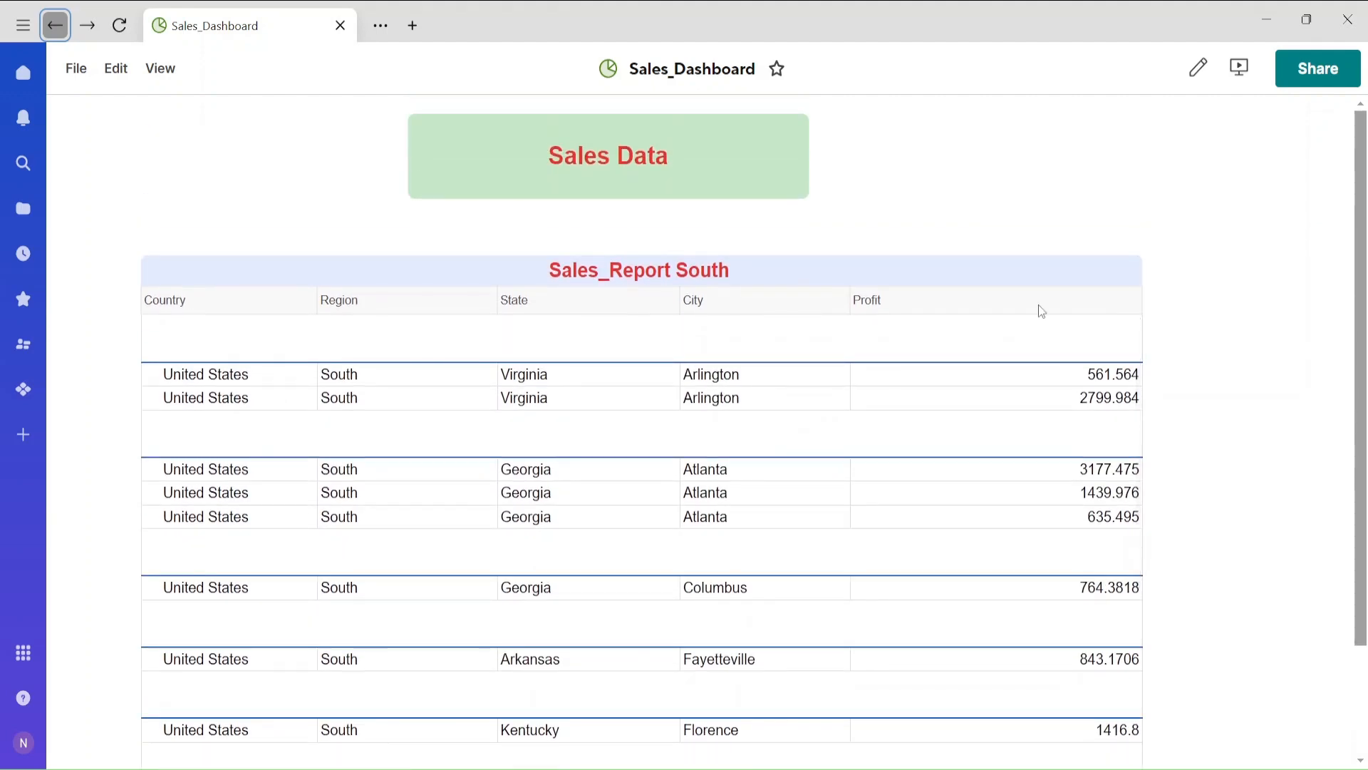
scroll(635, 278, down, 6)
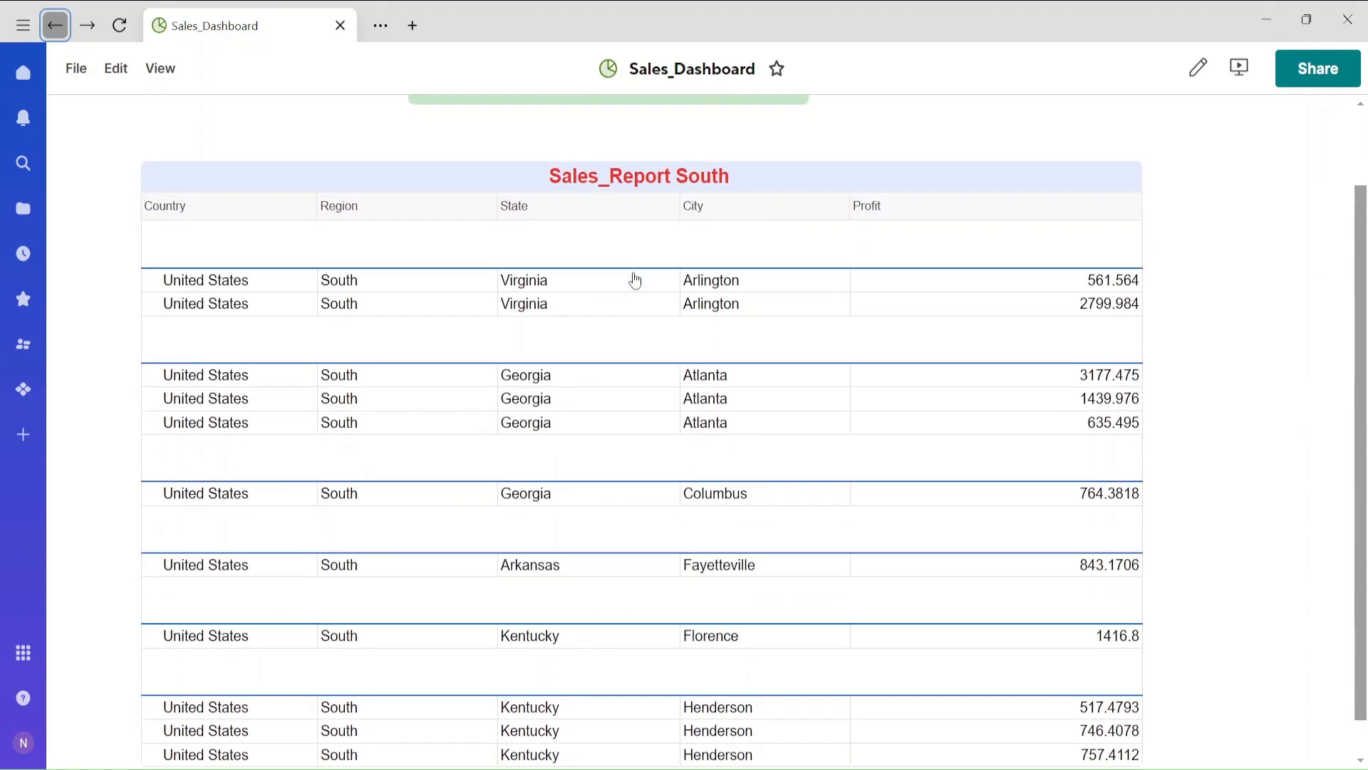
scroll(635, 280, down, 3)
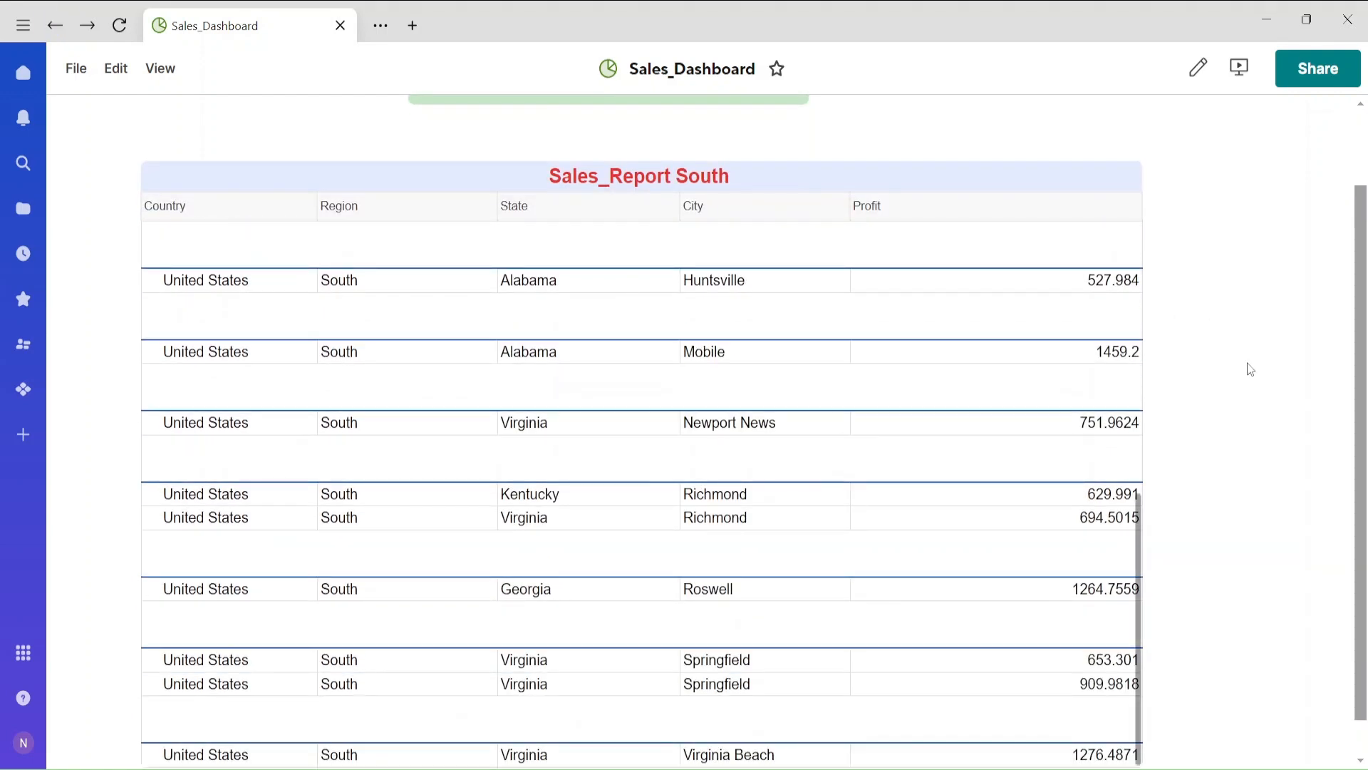
Step: Add a chart widget to Sales_Dashboard and try to use Sales_Report as its data source
click(116, 69)
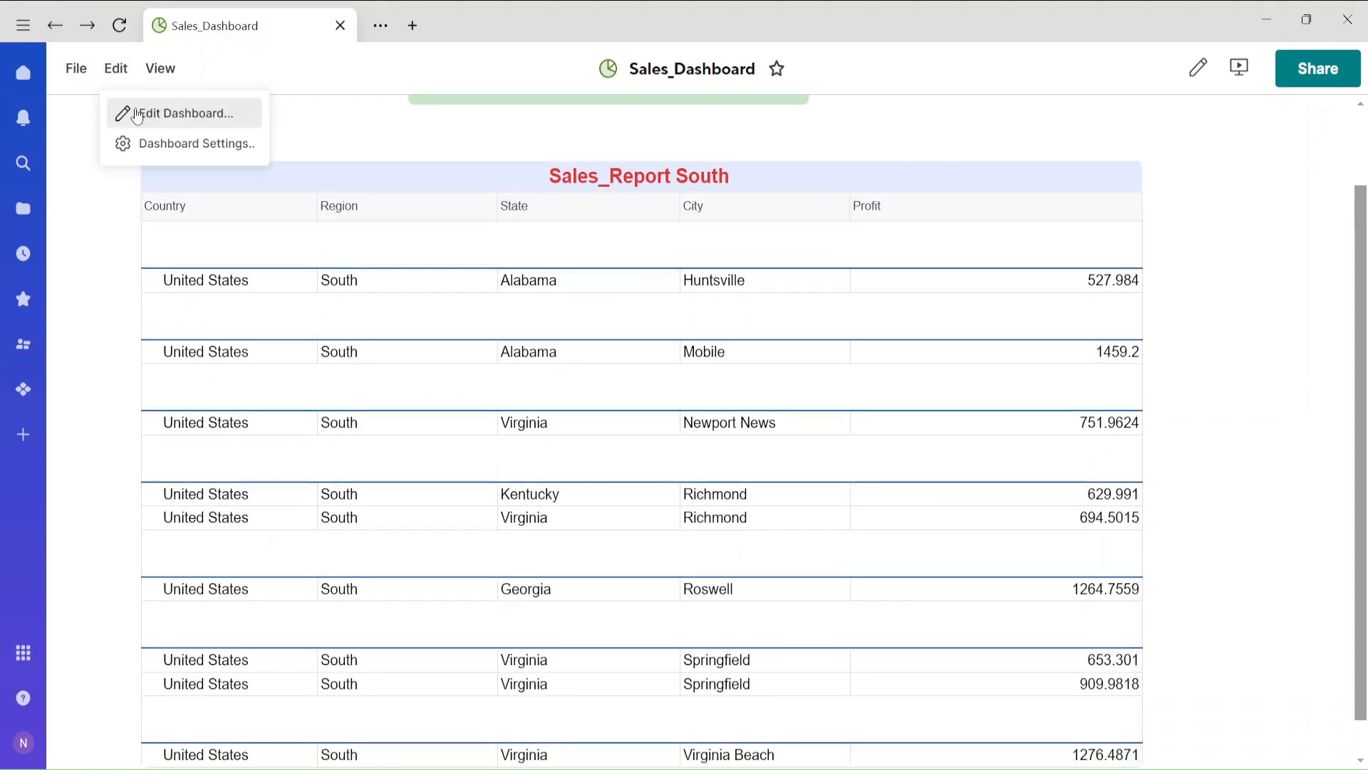
click(137, 113)
click(1344, 166)
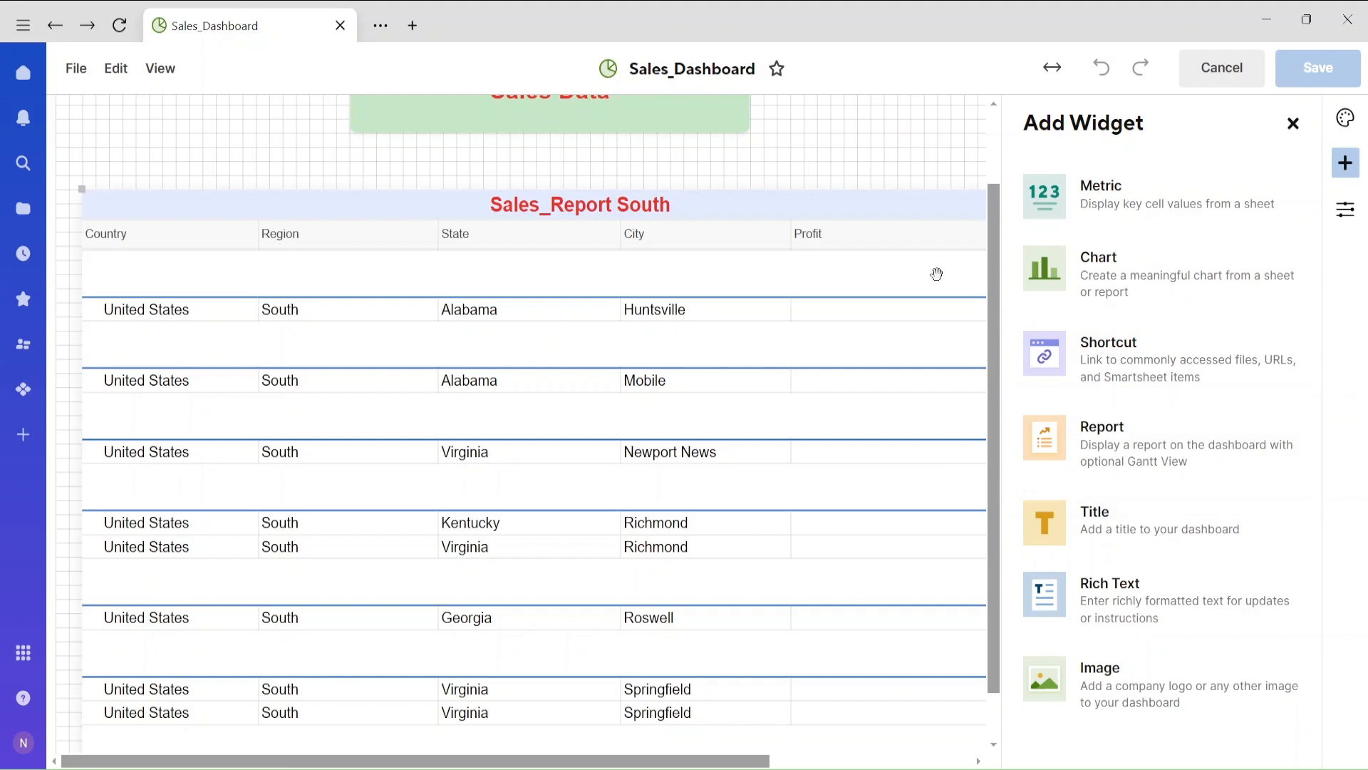
click(1165, 277)
click(1121, 261)
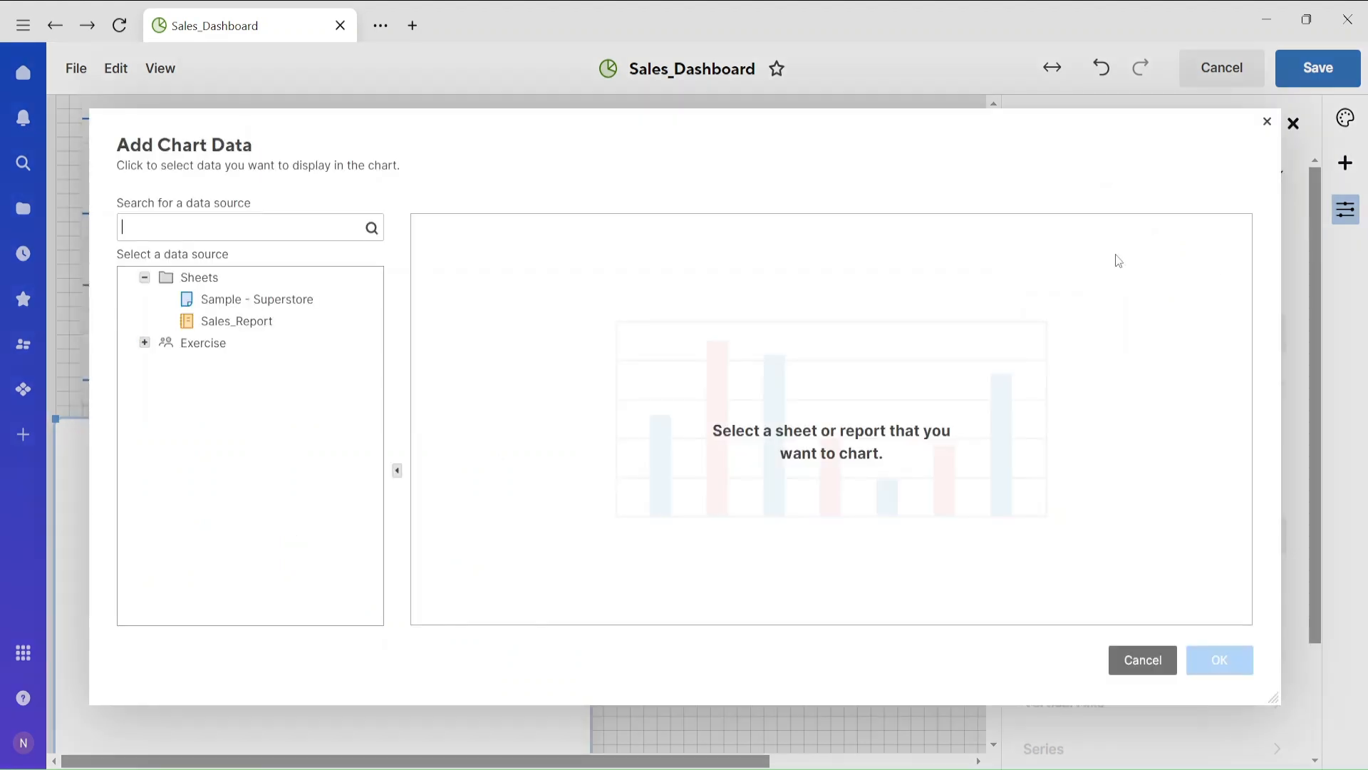
click(245, 317)
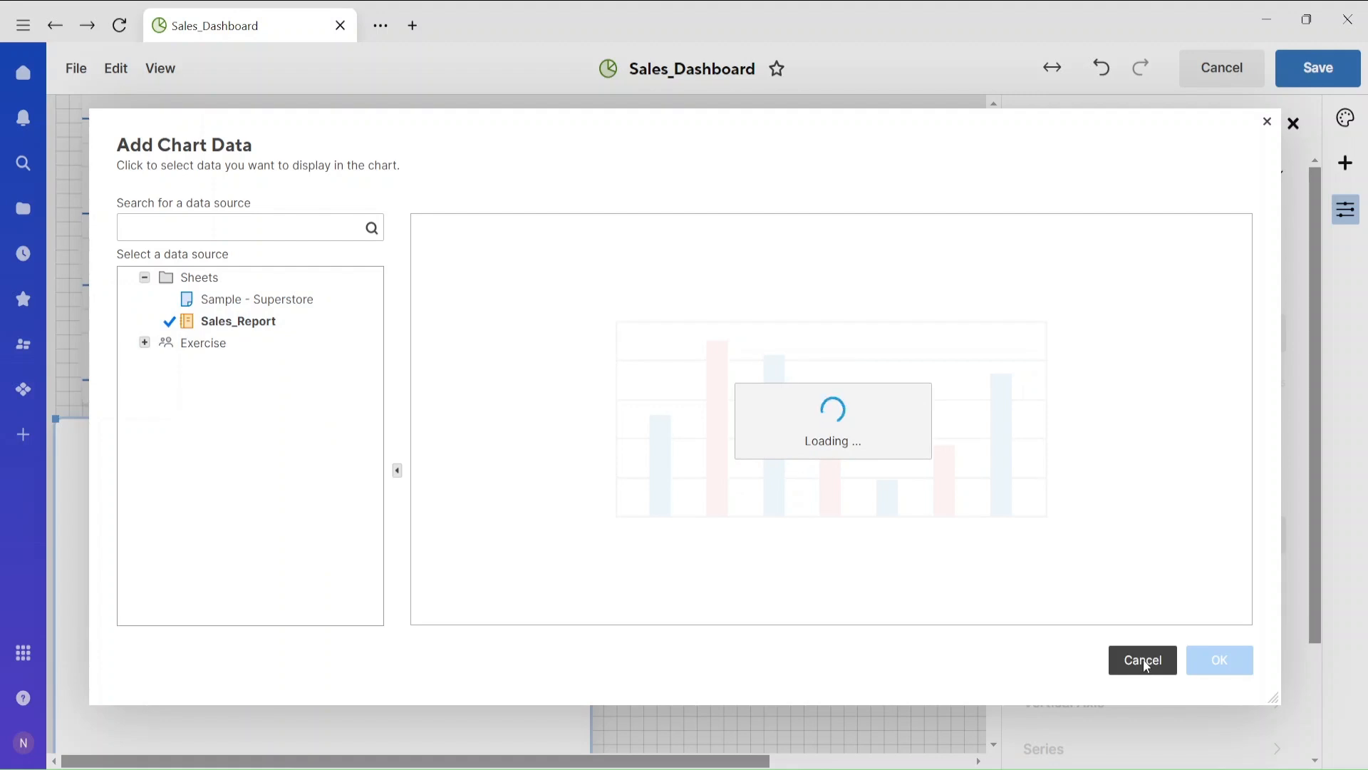
click(1267, 122)
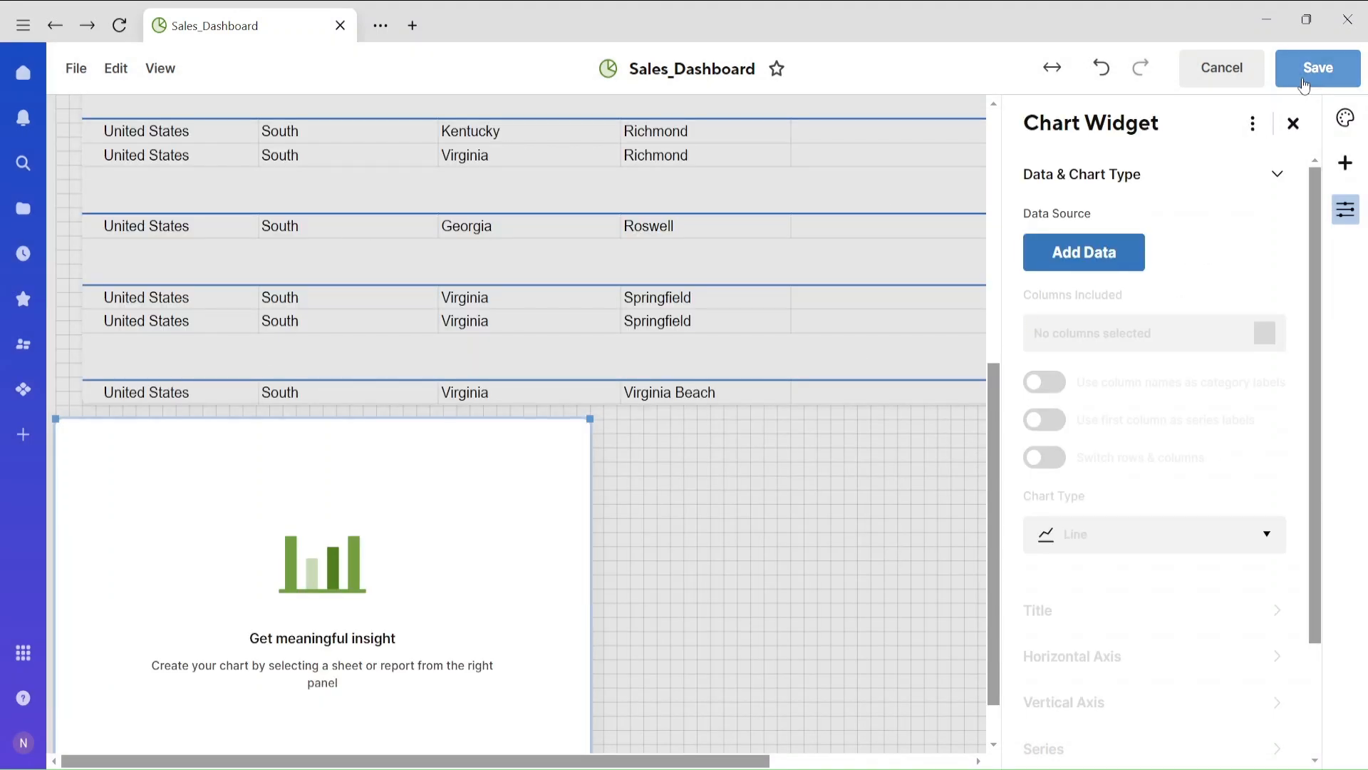
Step: Try to save the dashboard with the unconfigured chart widget, and delete that widget
click(1308, 83)
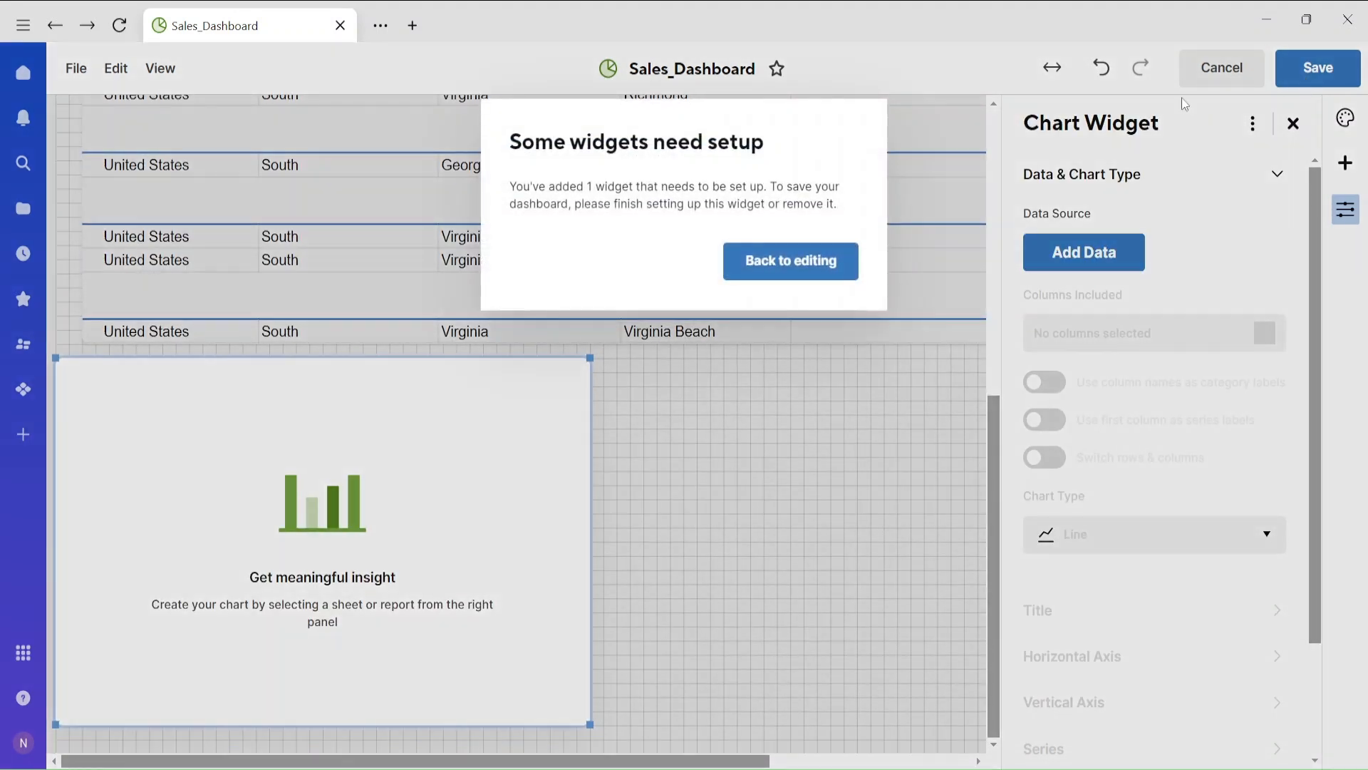
click(784, 256)
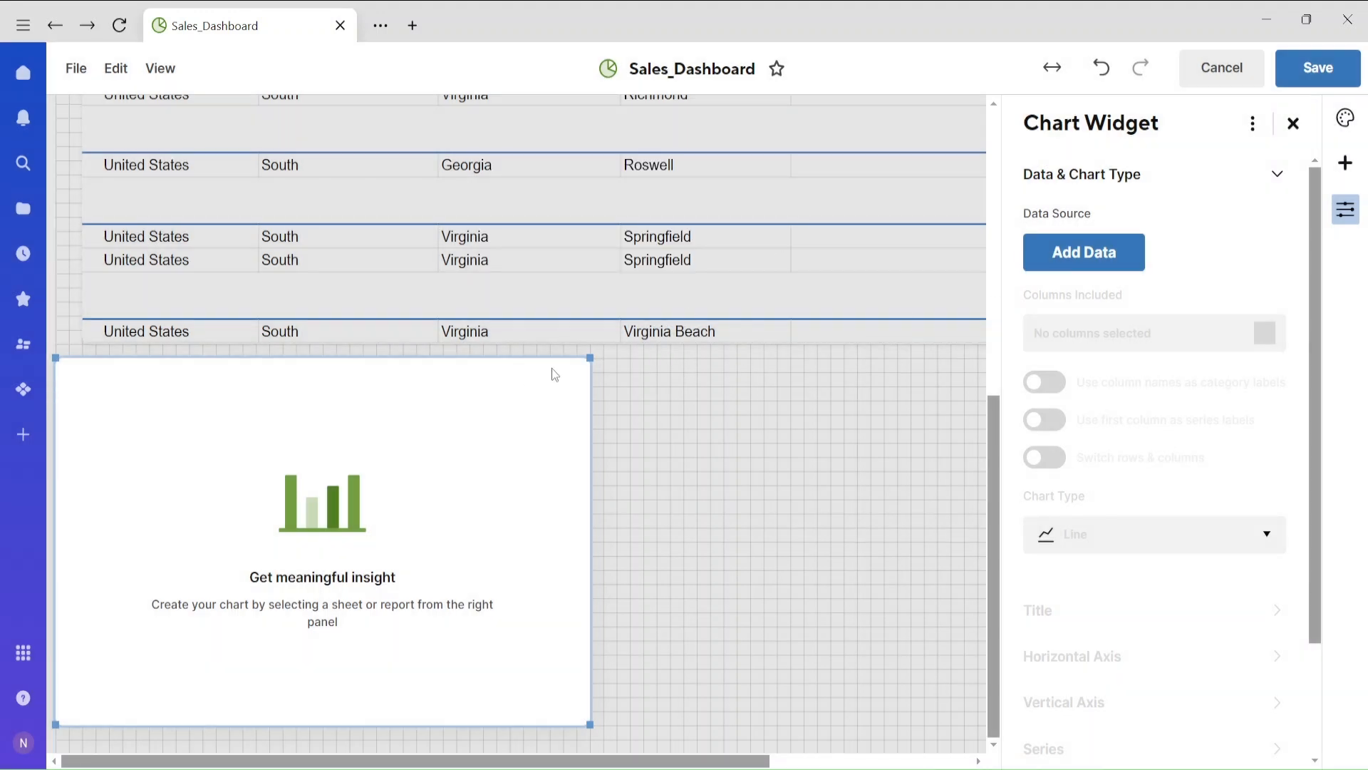
click(815, 378)
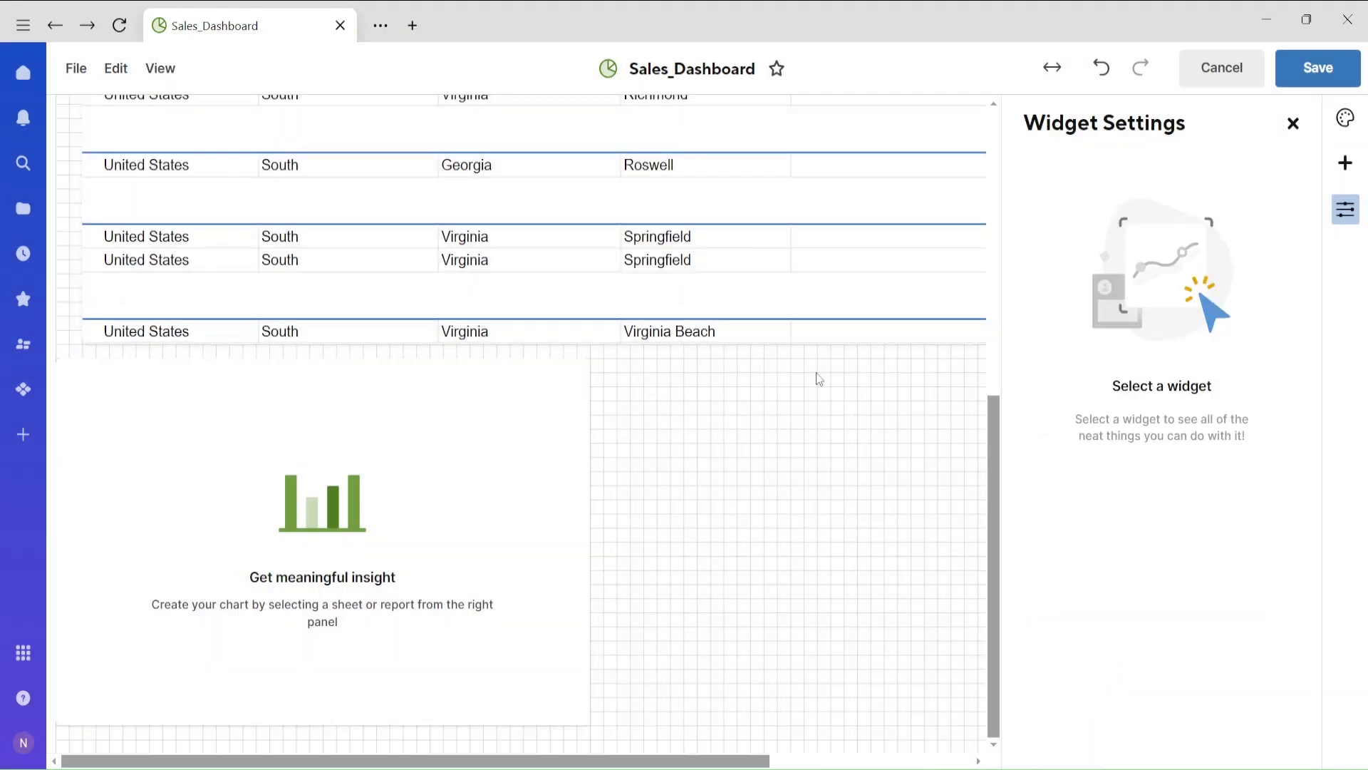
click(1312, 77)
click(773, 263)
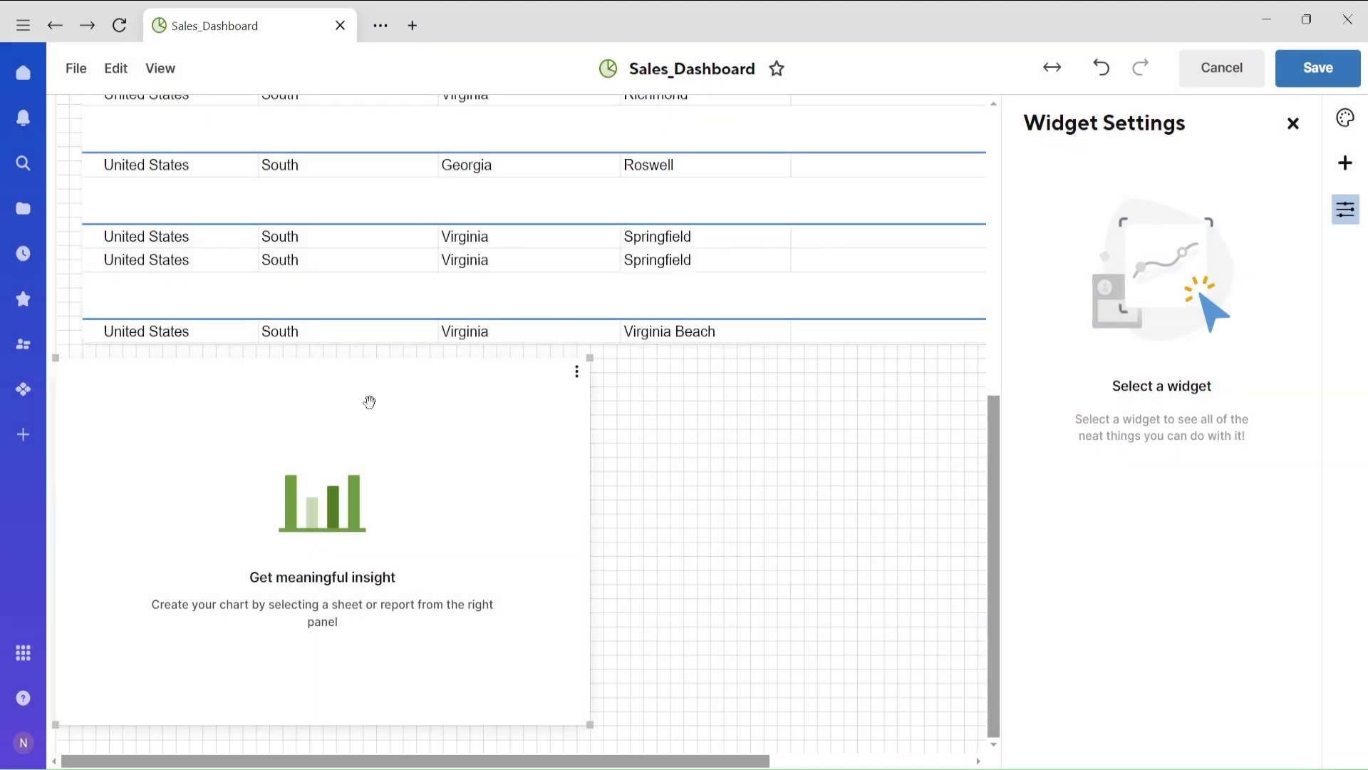
click(576, 372)
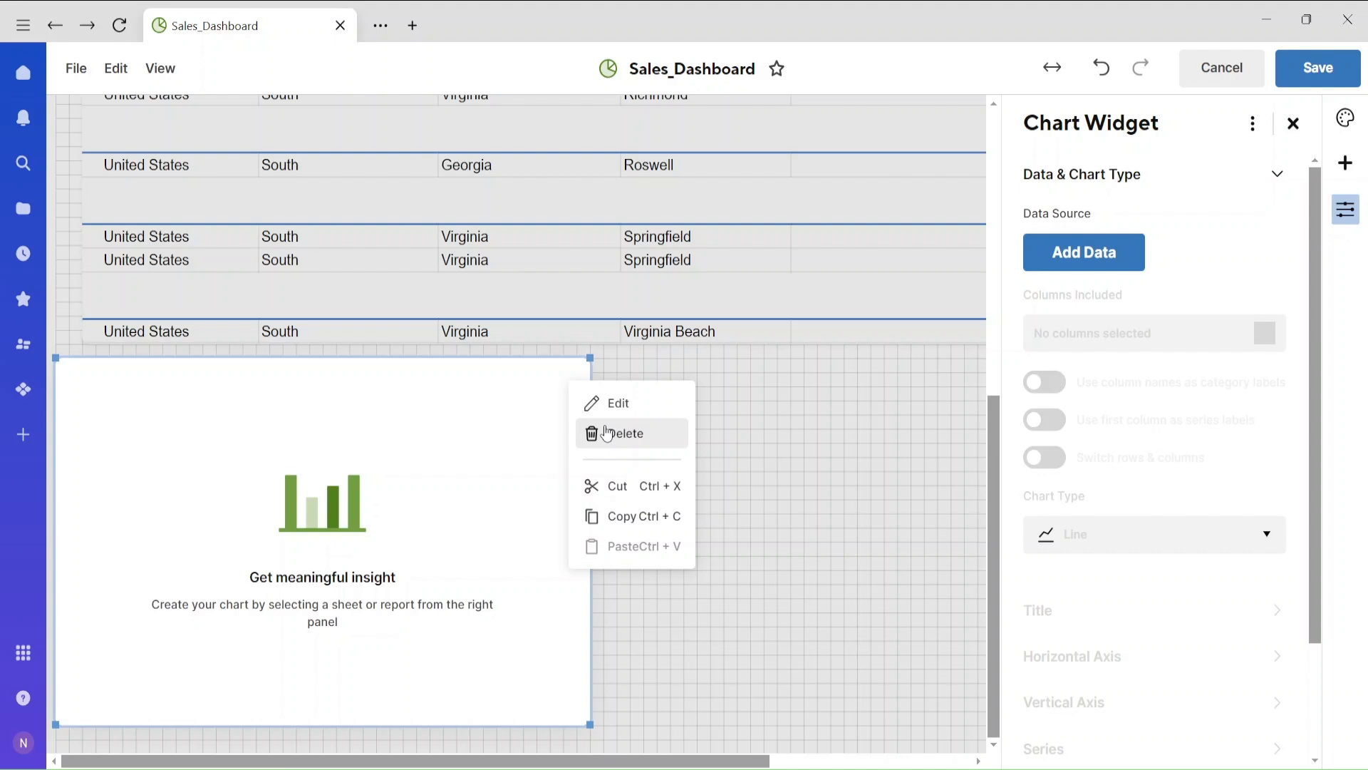
click(606, 433)
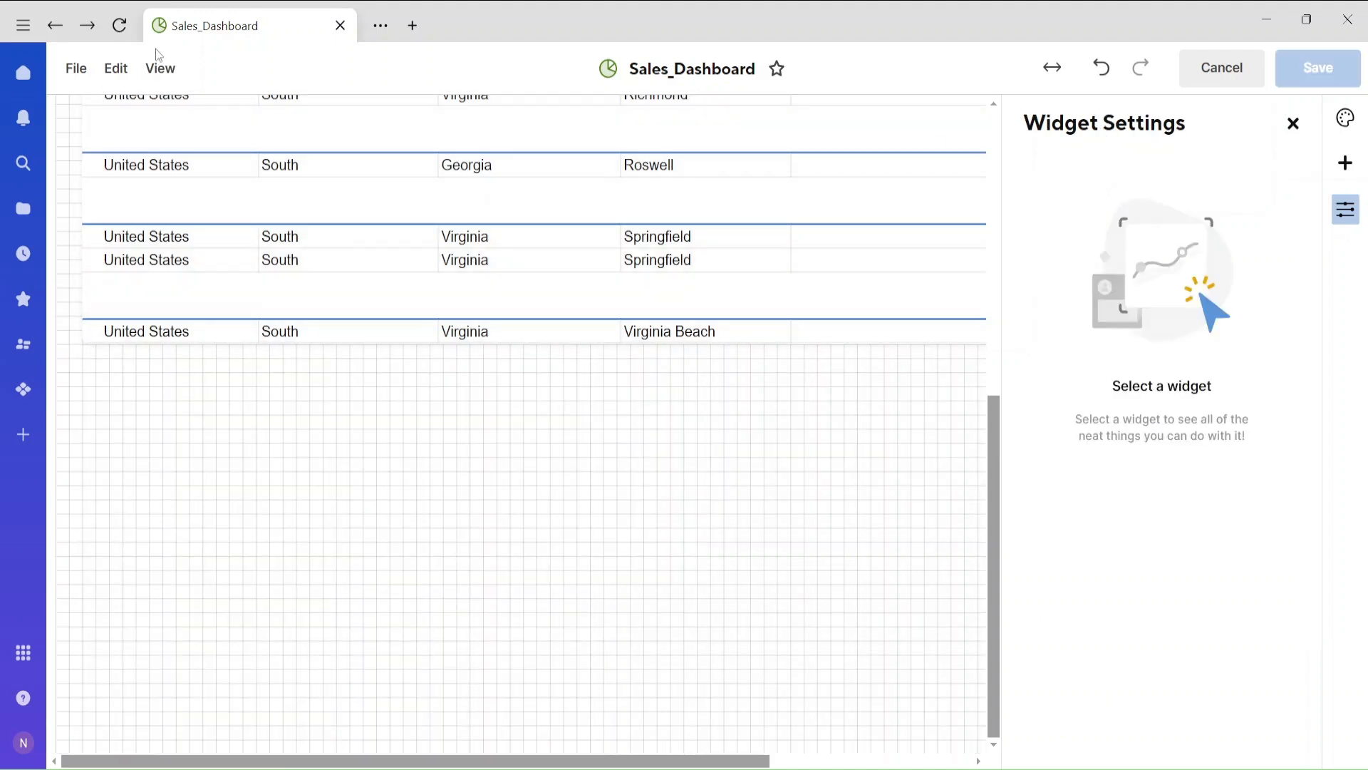
Step: Open Sales_Report from the Sheets folder and summarize its City column by Count
click(55, 26)
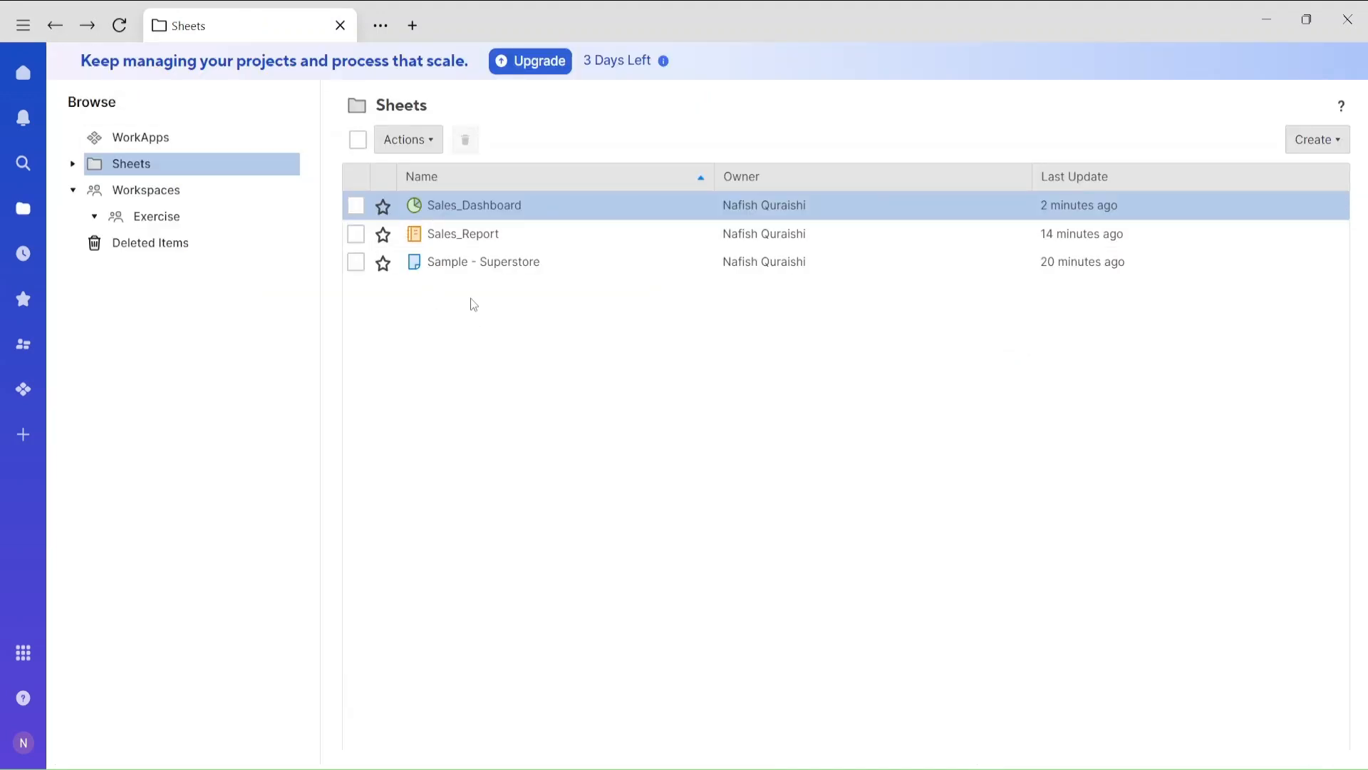
click(458, 237)
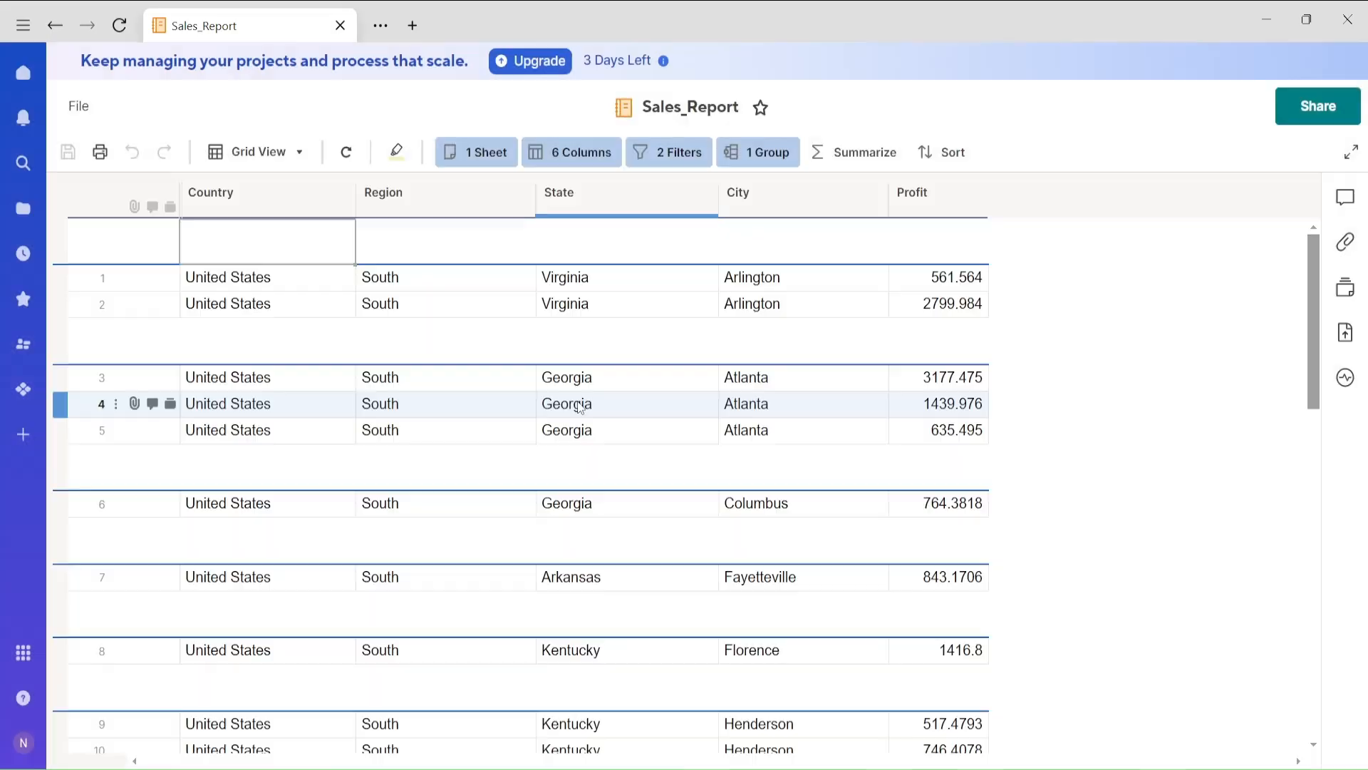
click(857, 160)
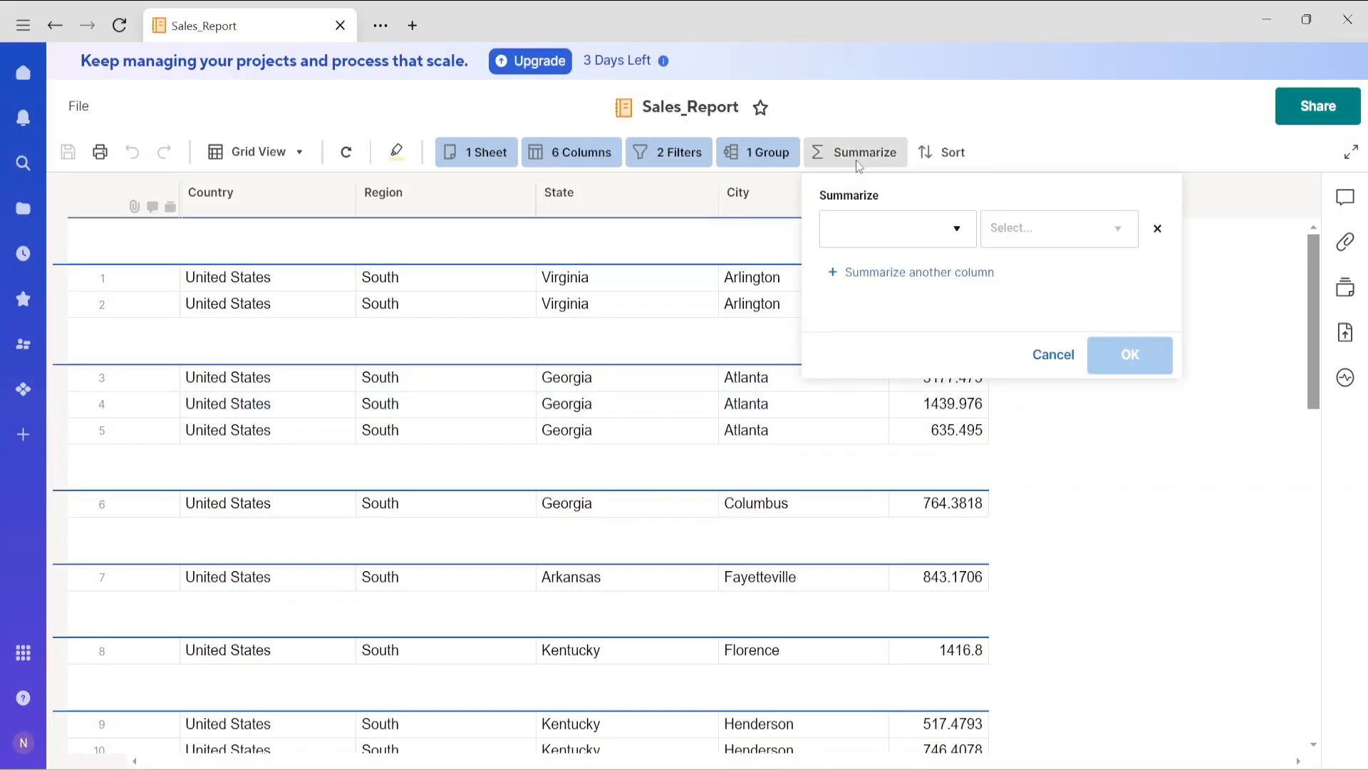
click(934, 250)
click(859, 425)
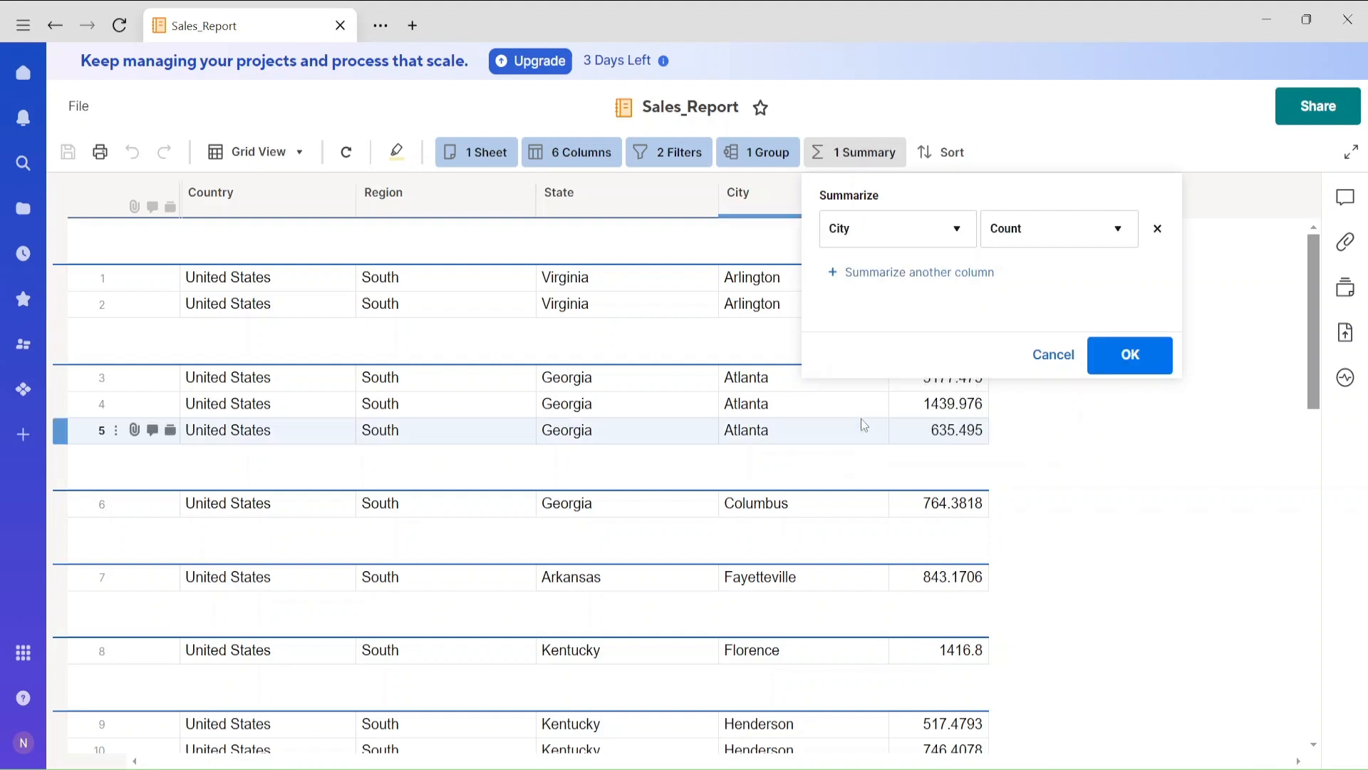
click(1118, 367)
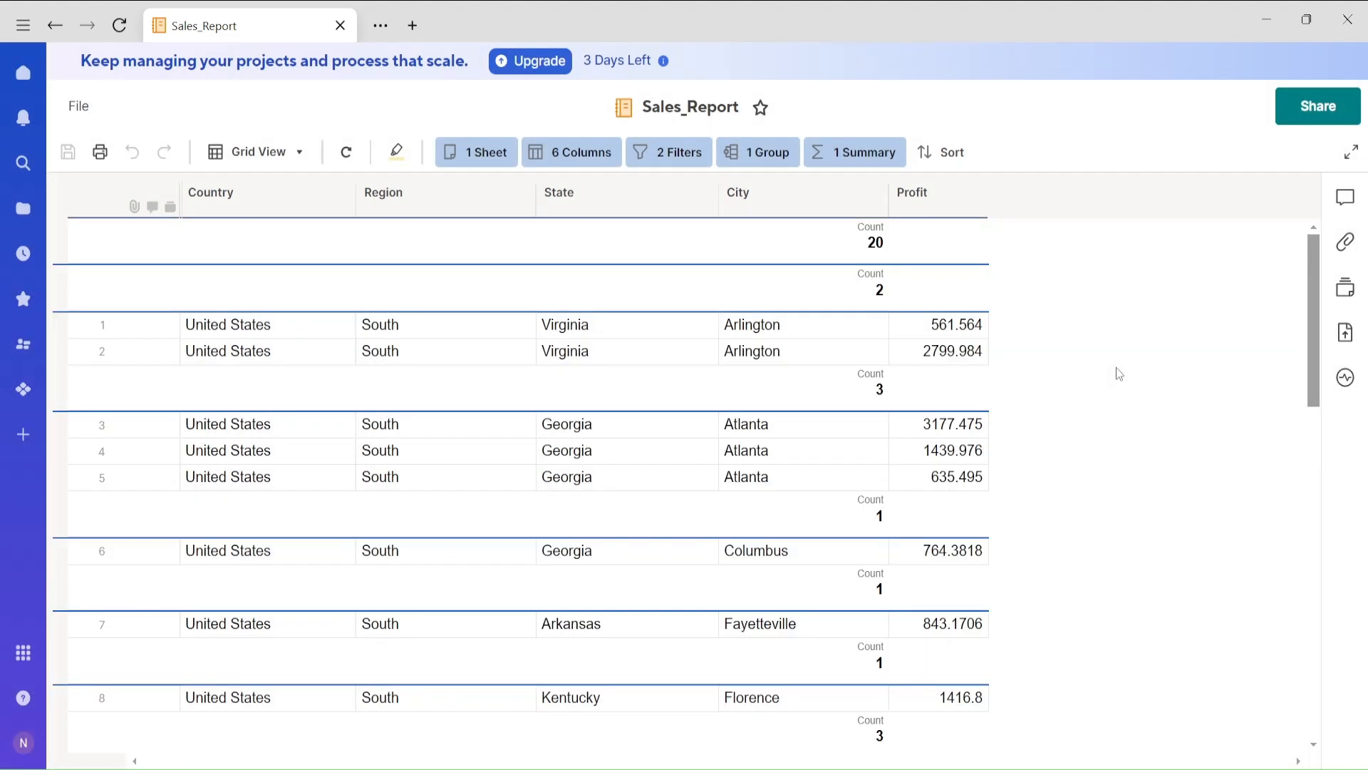
scroll(774, 390, down, 3)
scroll(774, 391, up, 3)
Step: Return to the Sheets folder and open Sales_Dashboard for editing
click(55, 26)
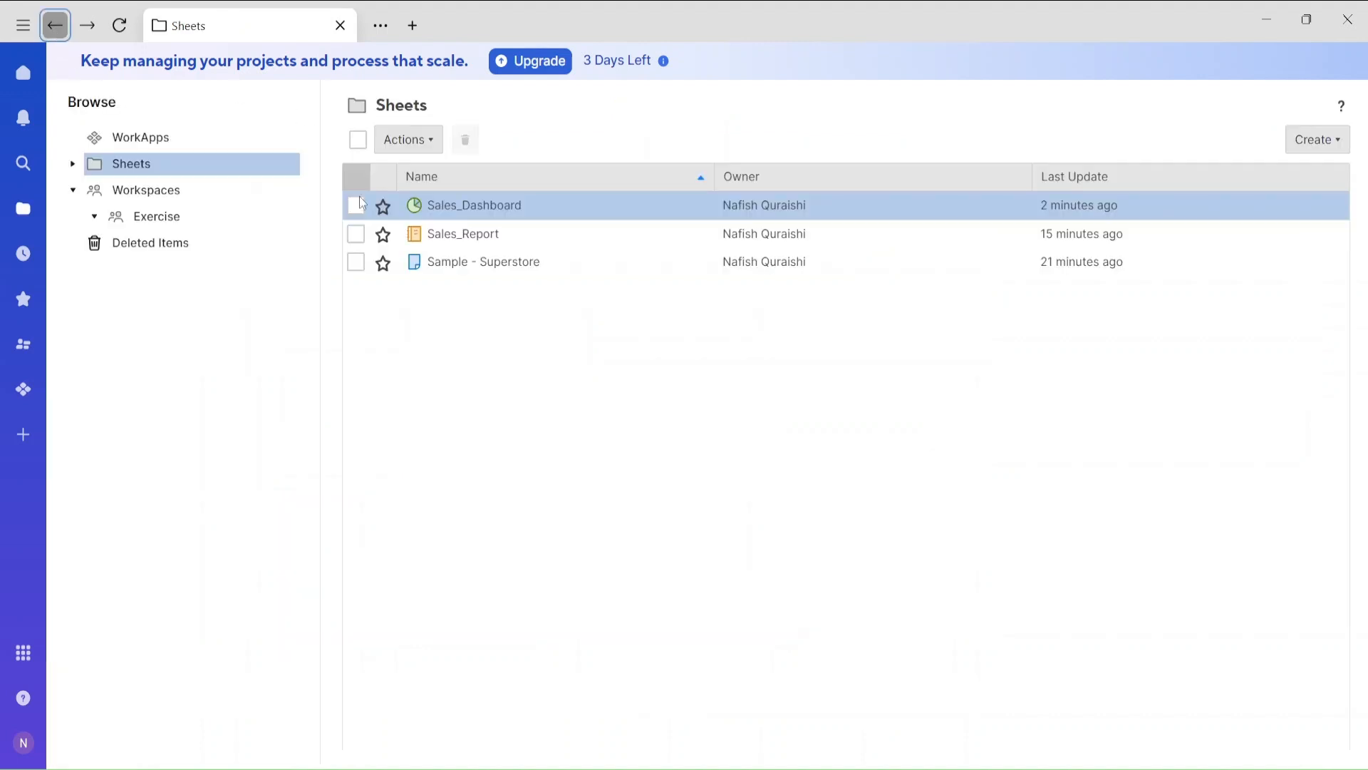
click(466, 208)
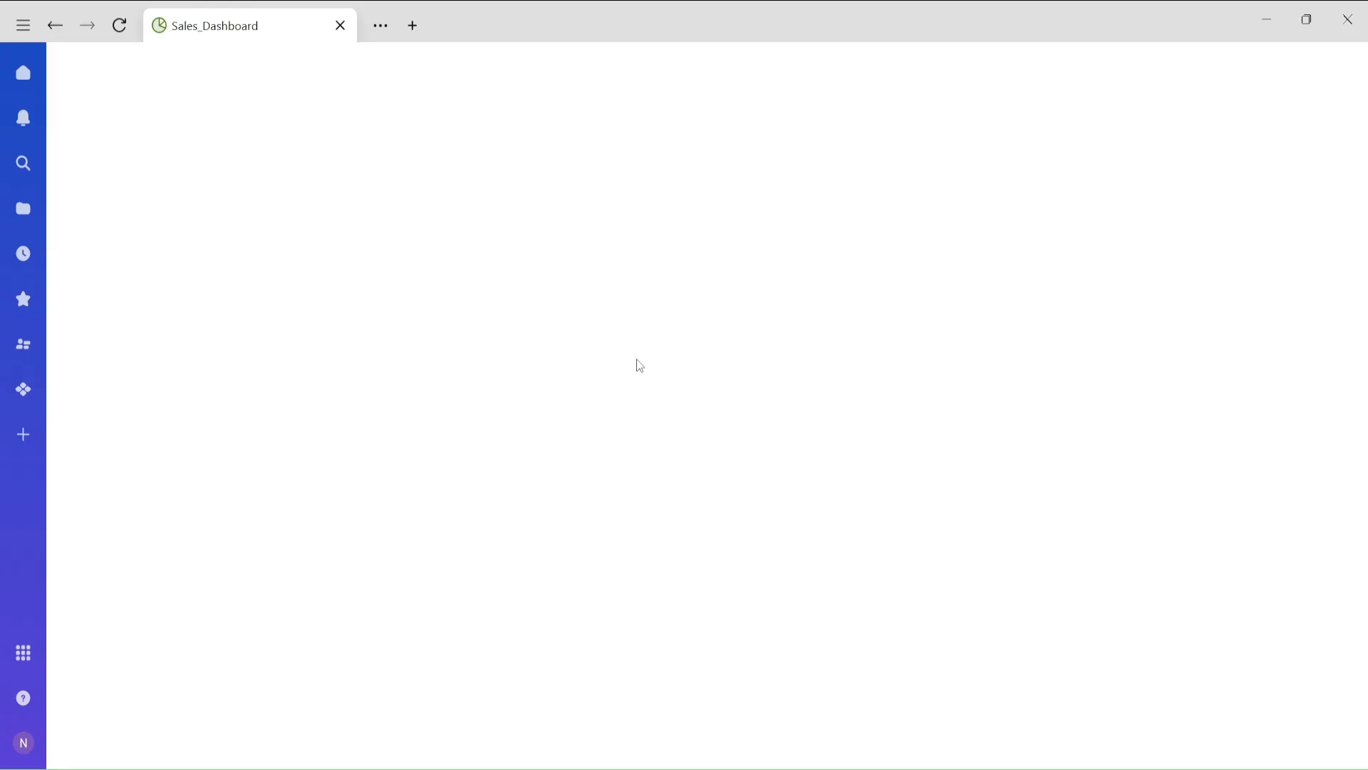
scroll(634, 367, down, 2)
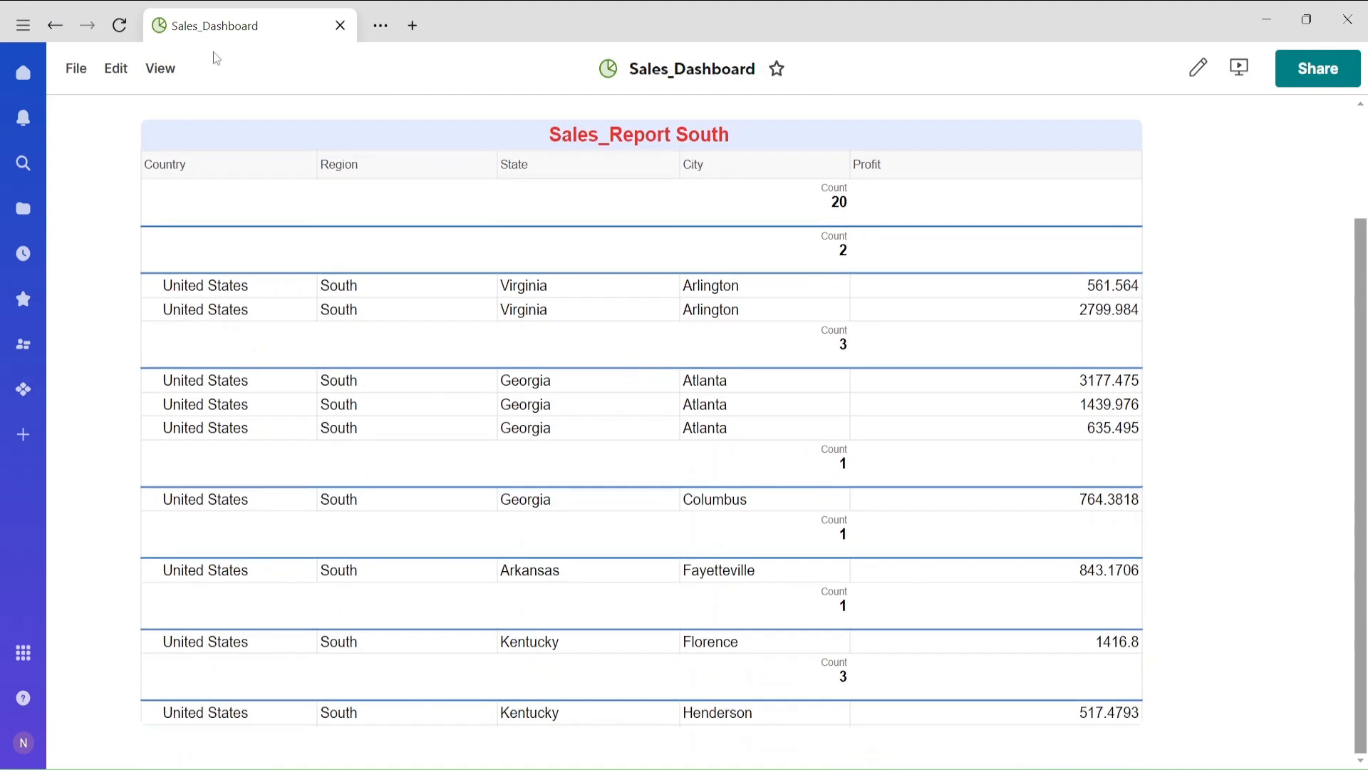
click(114, 70)
click(125, 113)
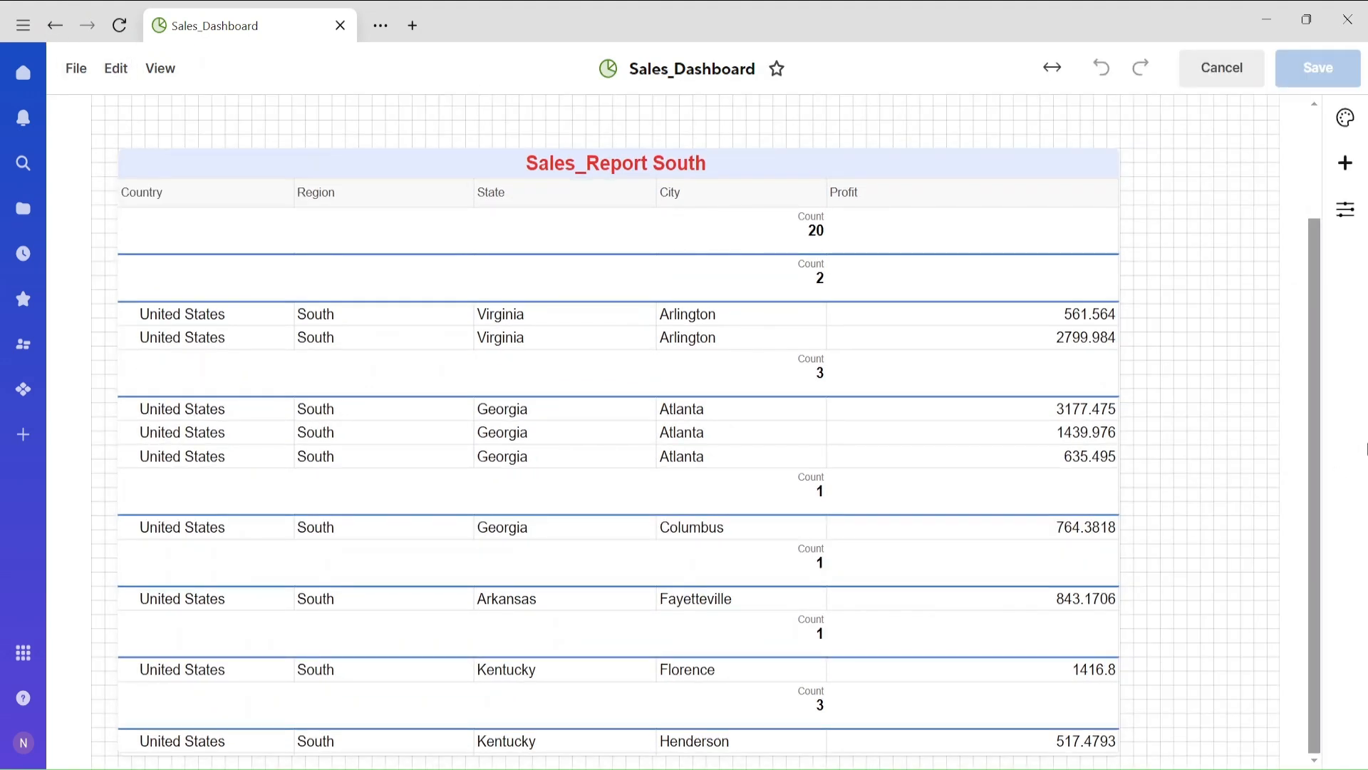
Step: Add a chart widget below the report on Sales_Dashboard with Sales_Report as its data source, and enlarge it slightly
click(1336, 171)
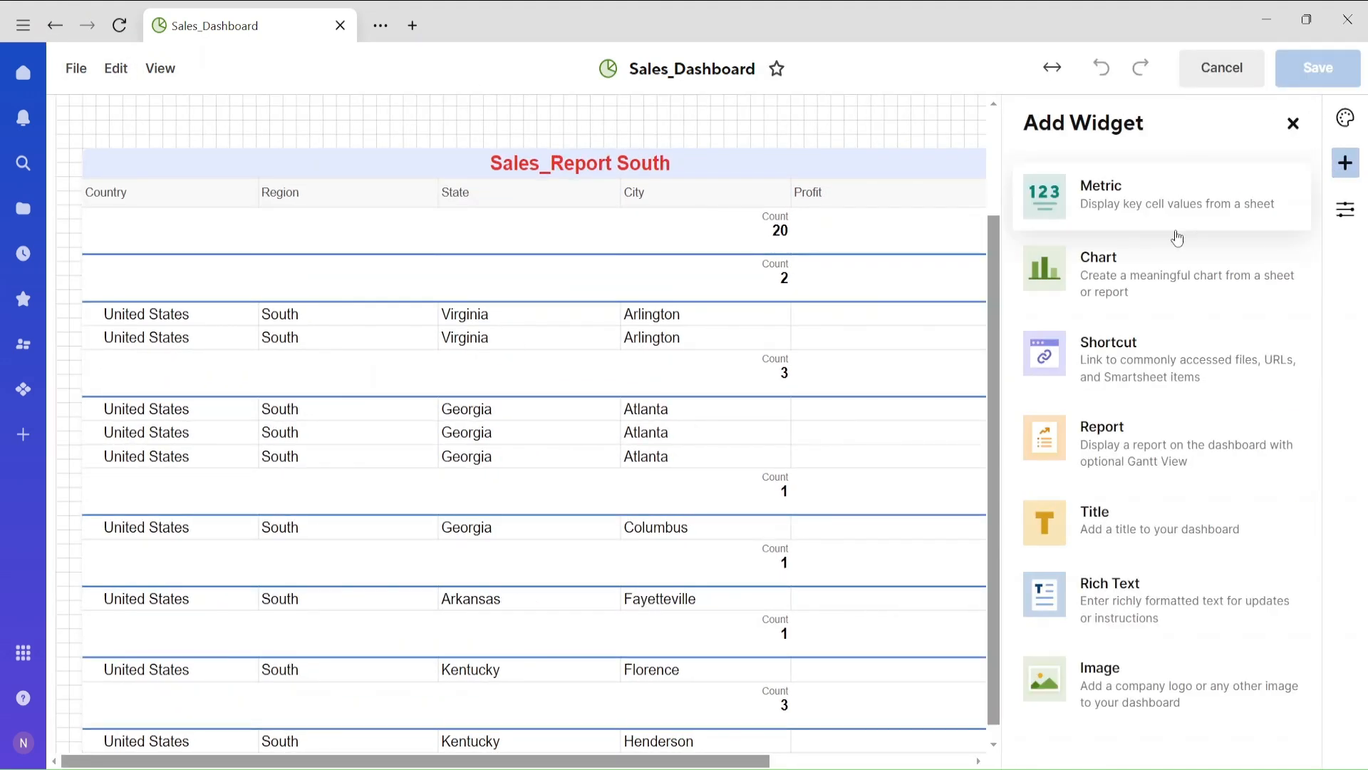
click(1118, 280)
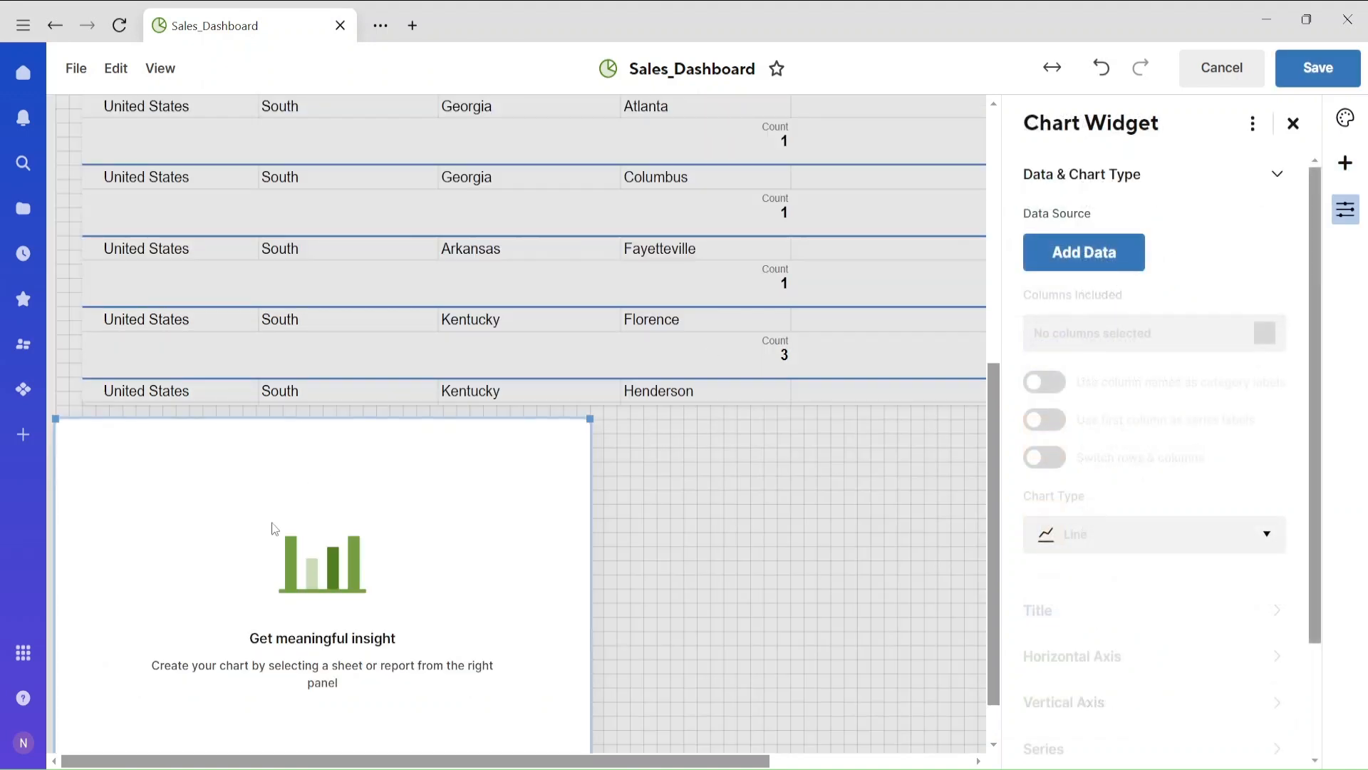
click(1112, 263)
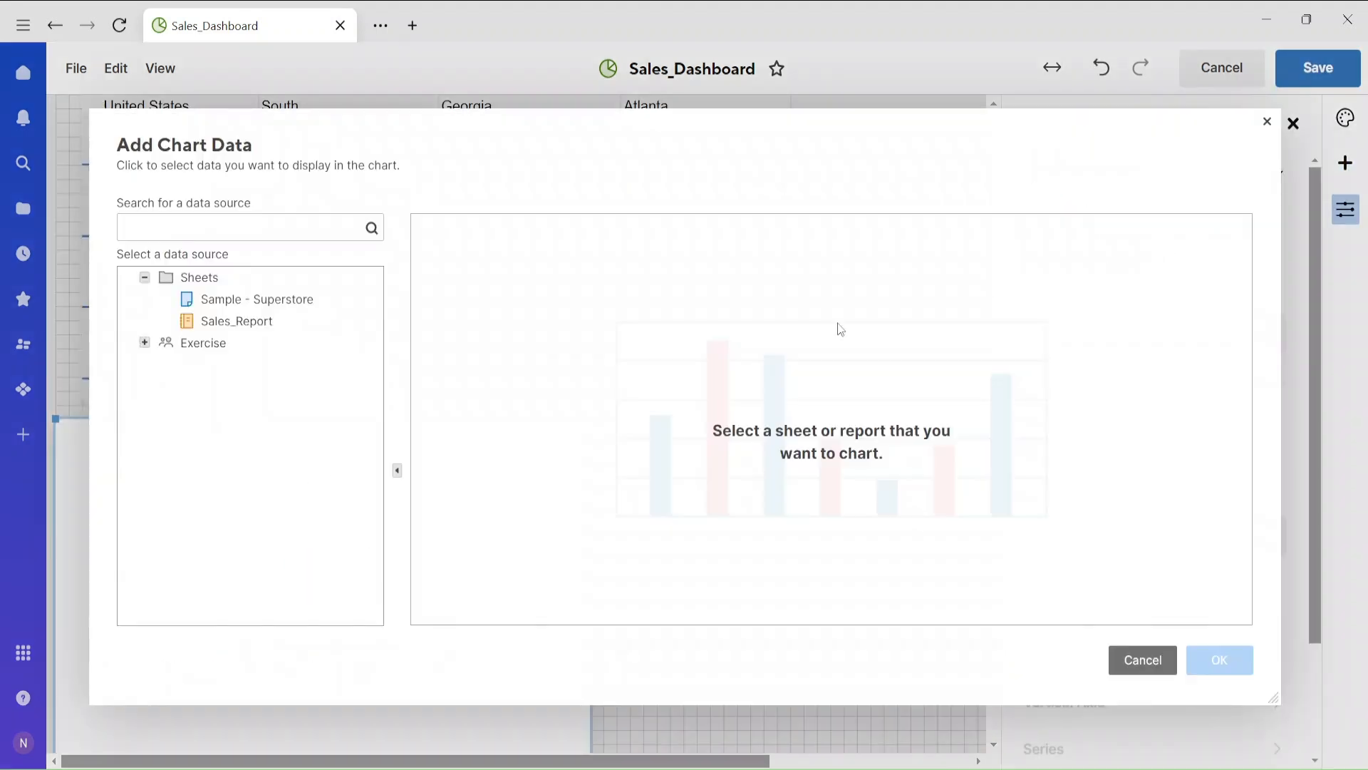
click(225, 324)
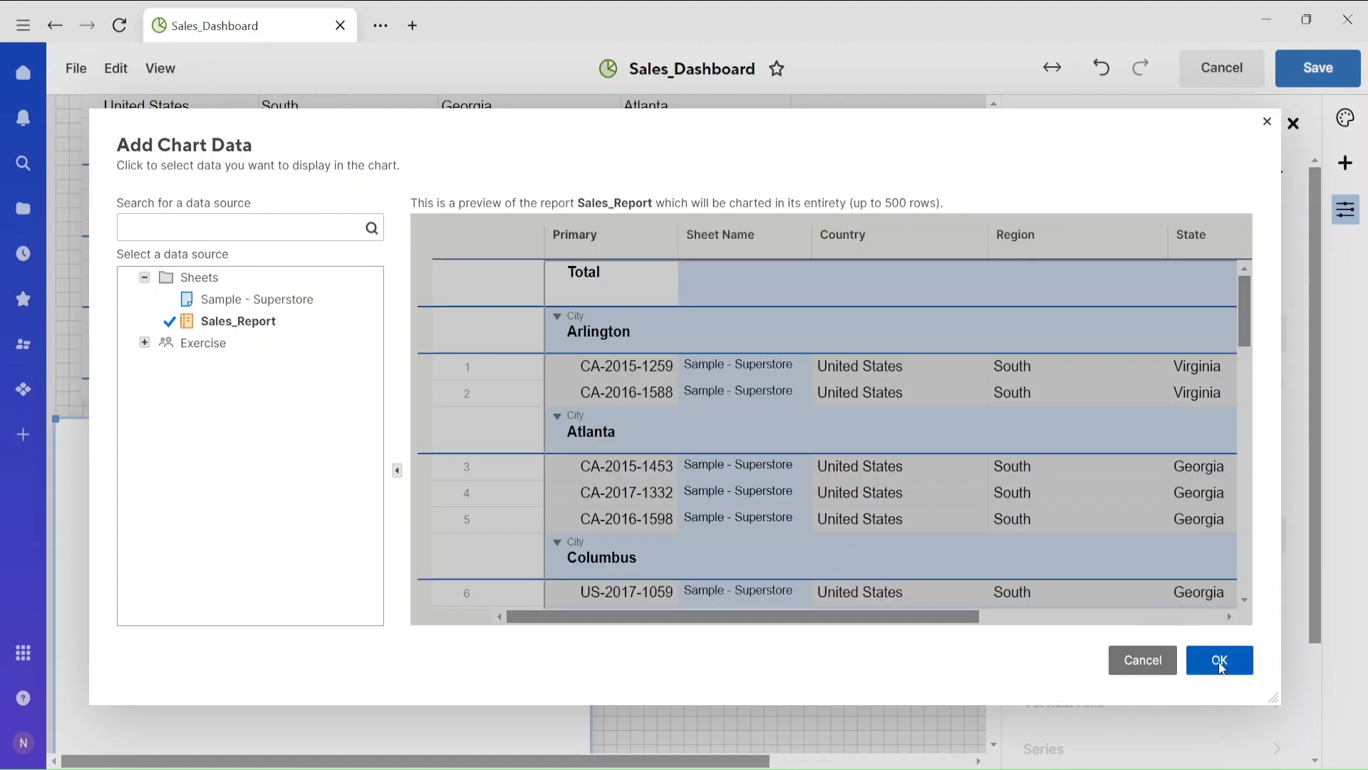
click(1218, 659)
scroll(607, 660, down, 1)
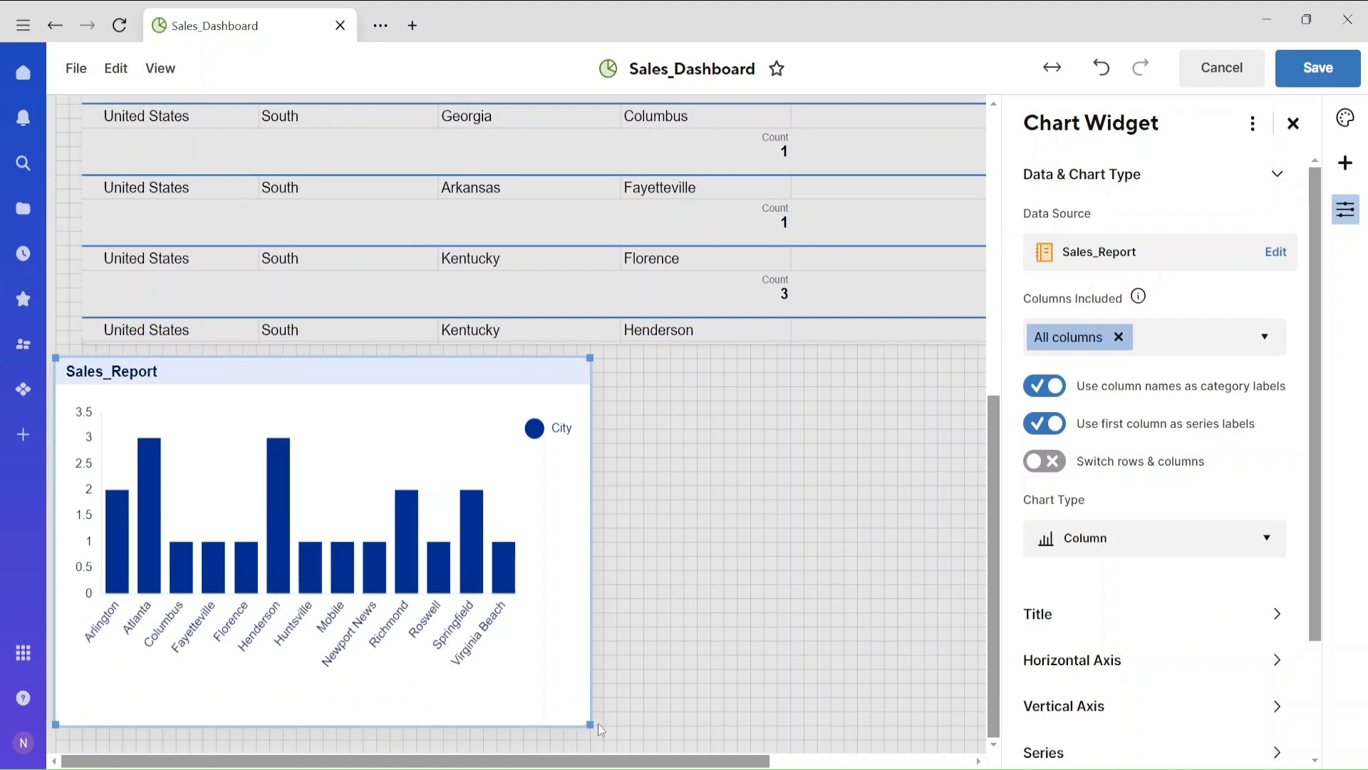
drag(586, 727, 625, 743)
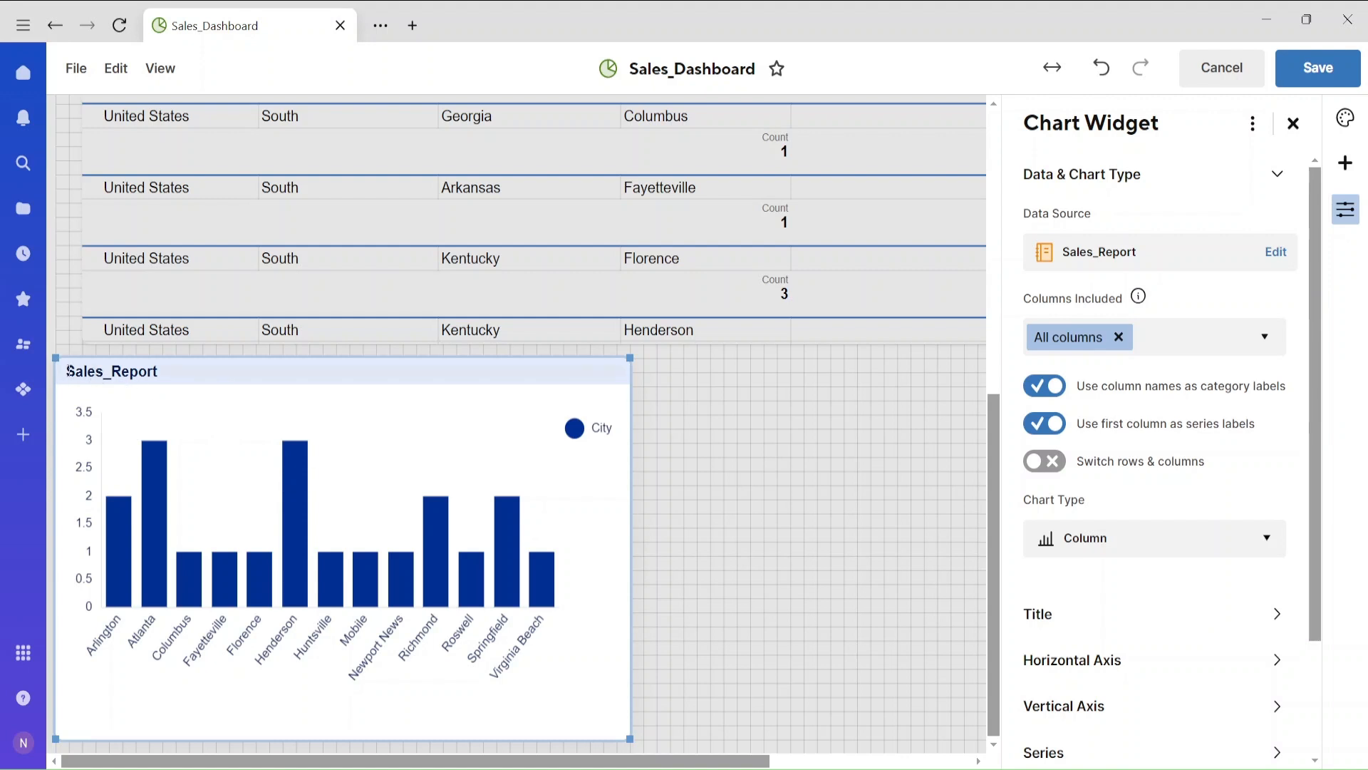
Step: Center-align the chart widget's Sales_Report title and delete the blank spaces in front of it
click(69, 369)
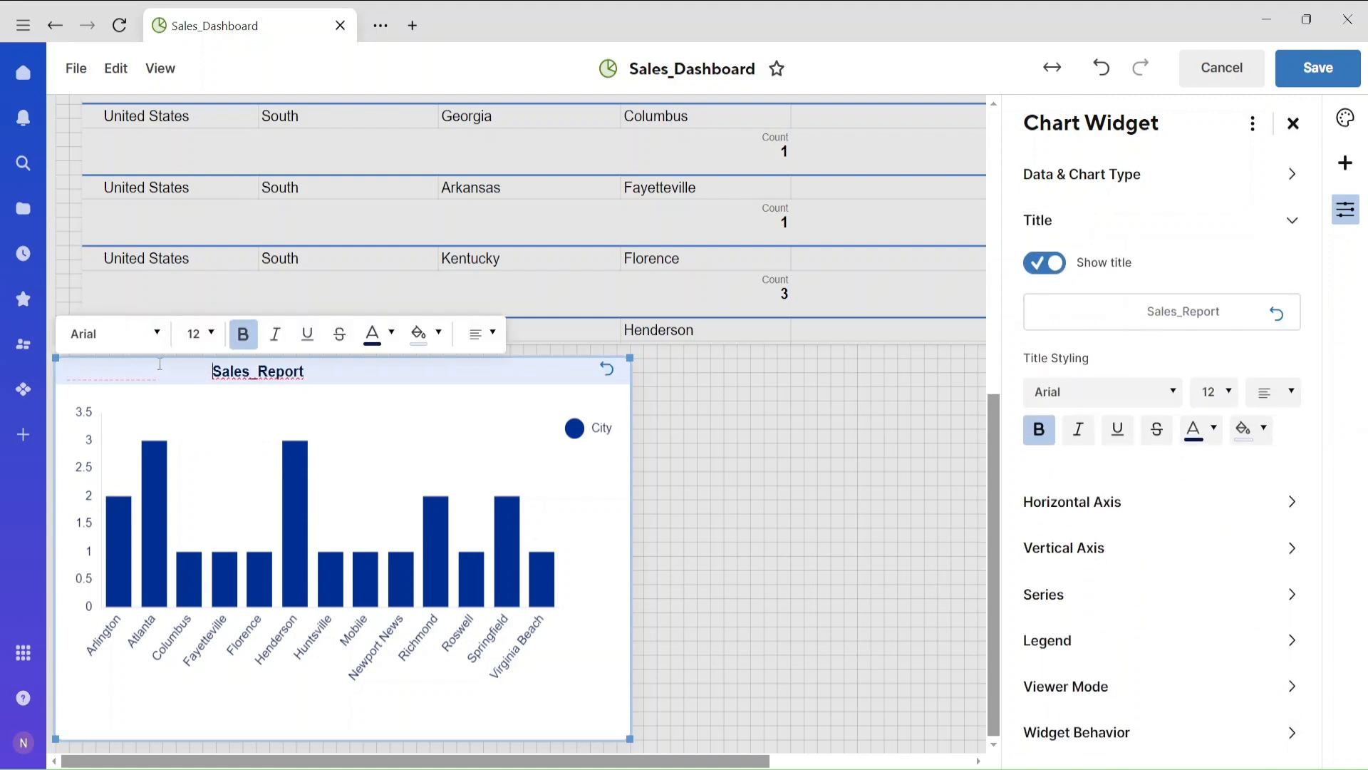
click(479, 333)
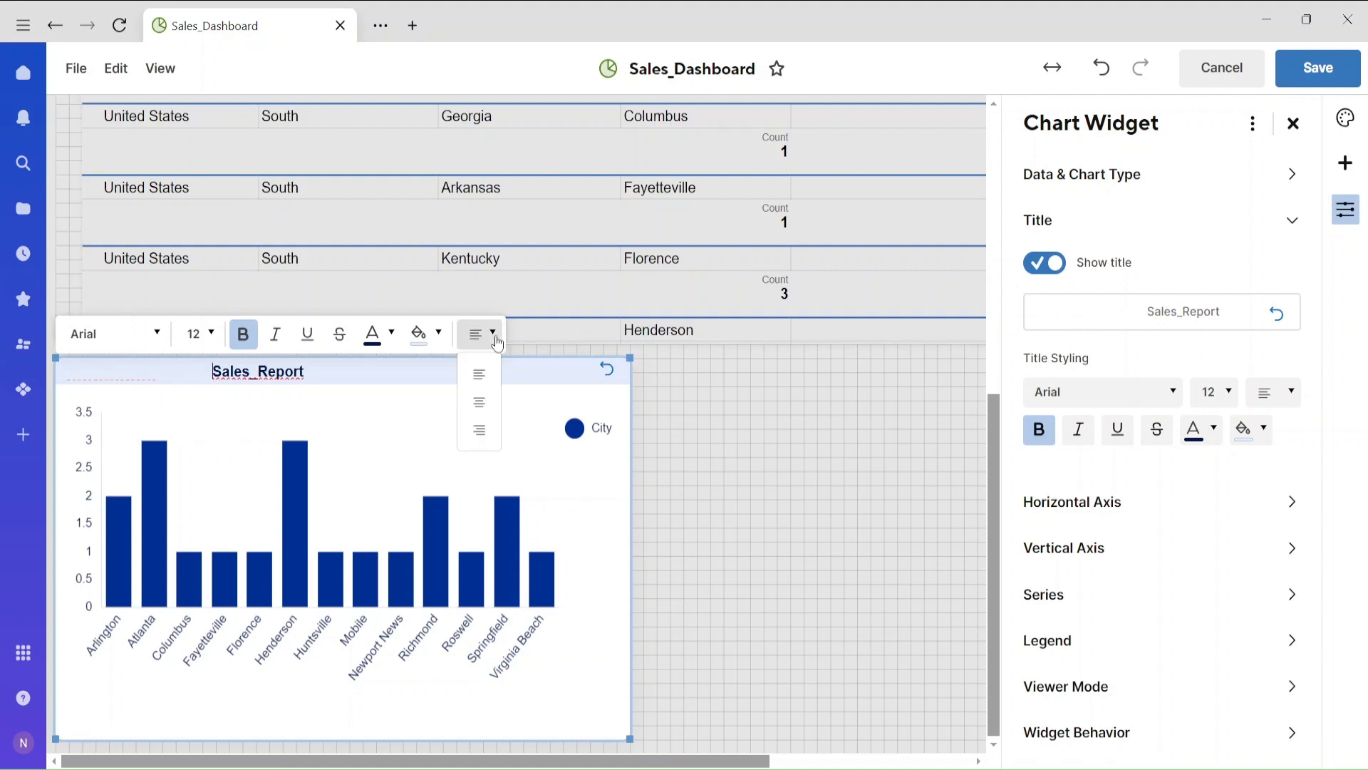
click(480, 376)
click(479, 333)
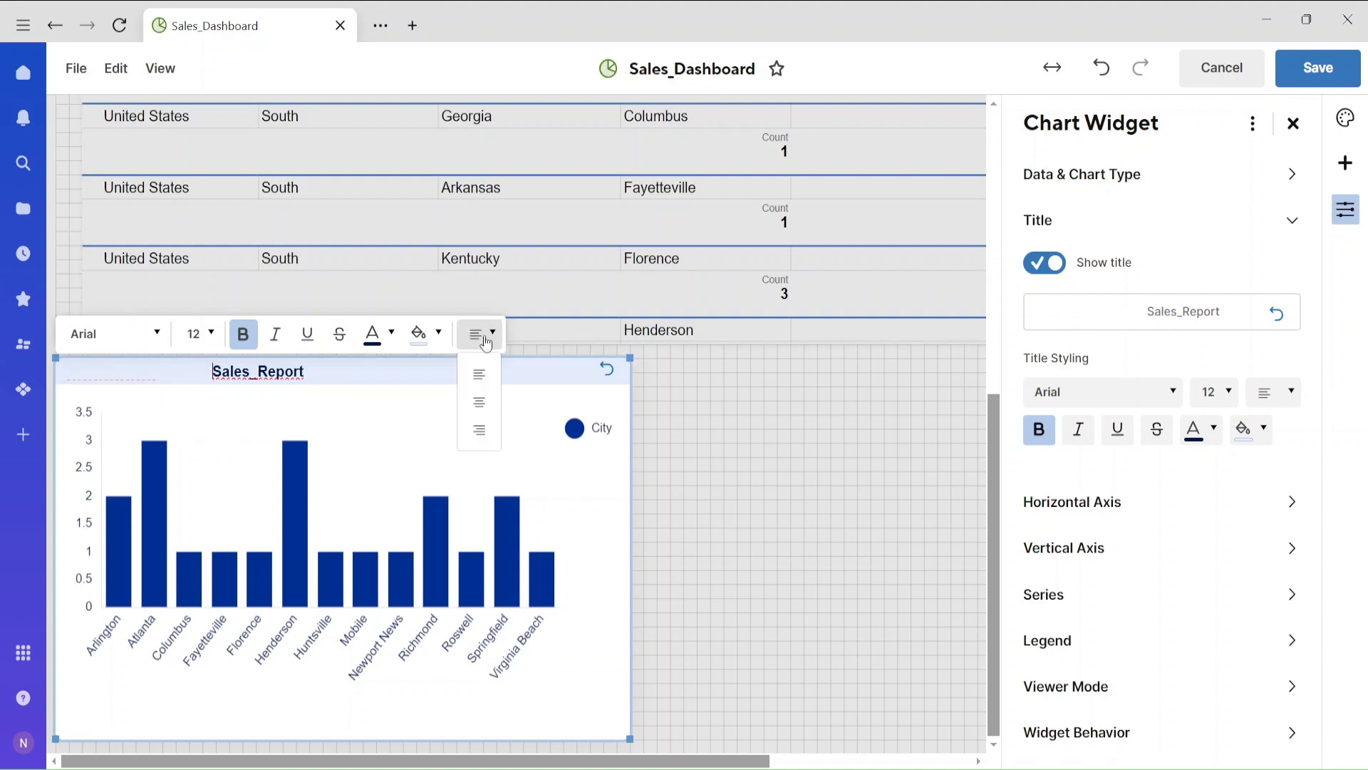
click(480, 399)
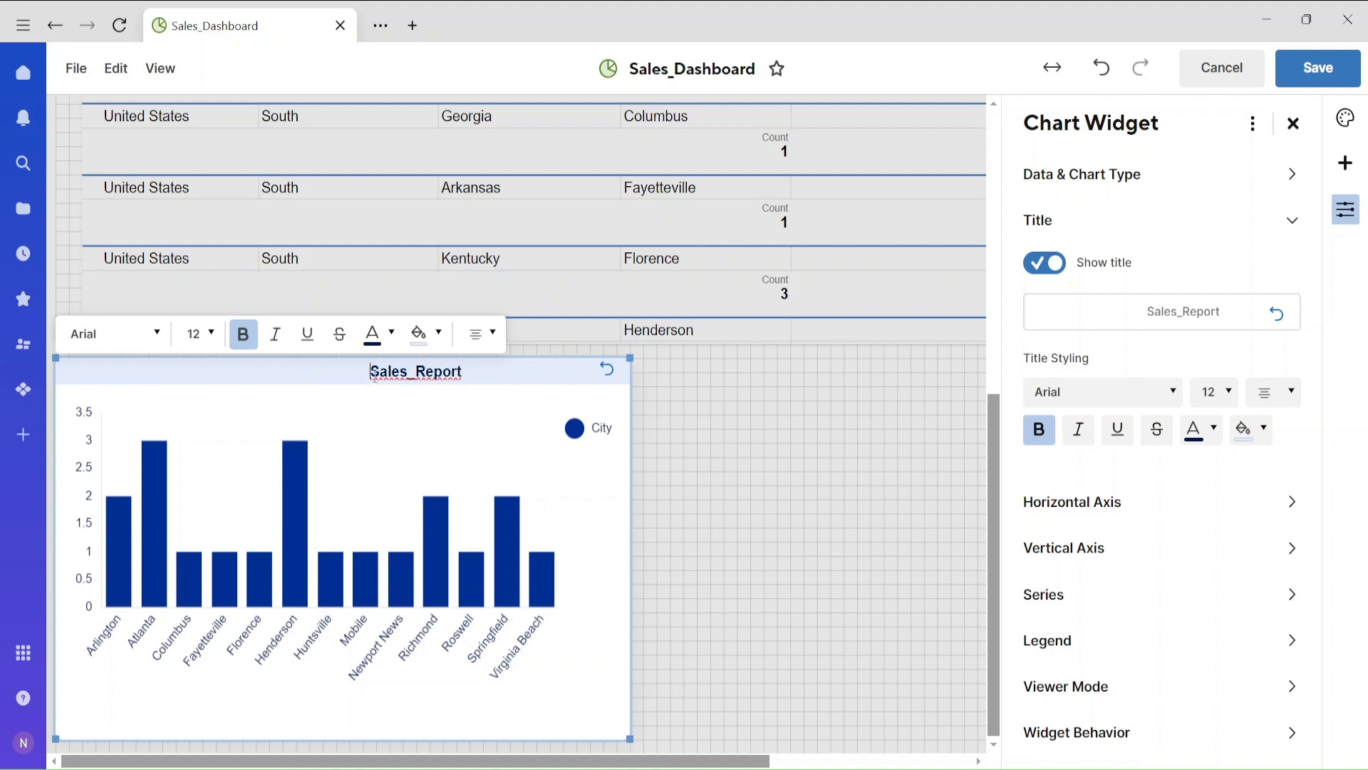
key(BackSpace)
key(BackSpace)
key(BackSpace)
key(BackSpace)
key(BackSpace)
key(BackSpace)
key(BackSpace)
key(BackSpace)
key(BackSpace)
key(BackSpace)
key(BackSpace)
key(BackSpace)
key(BackSpace)
key(BackSpace)
key(BackSpace)
key(BackSpace)
key(BackSpace)
key(BackSpace)
key(BackSpace)
key(BackSpace)
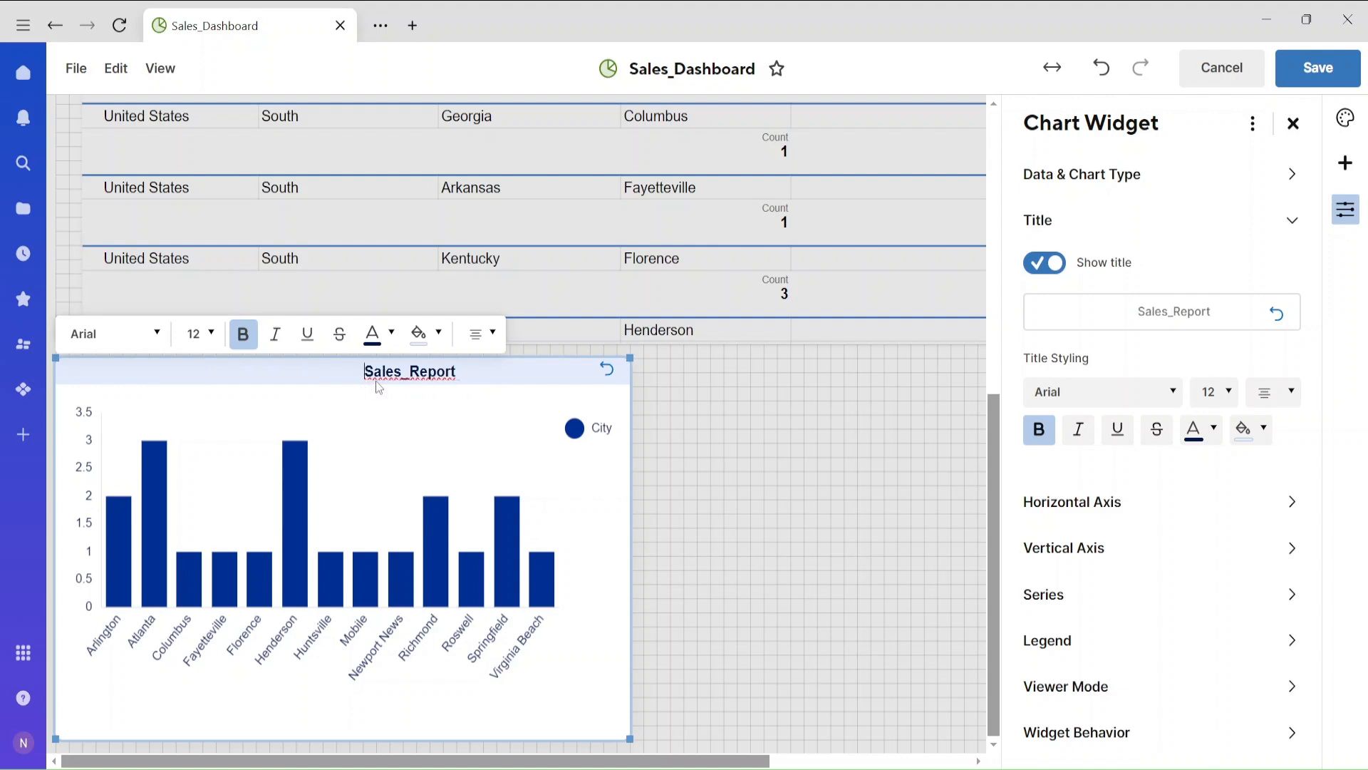
key(BackSpace)
key(BackSpace)
key(BackSpace)
key(BackSpace)
key(BackSpace)
key(BackSpace)
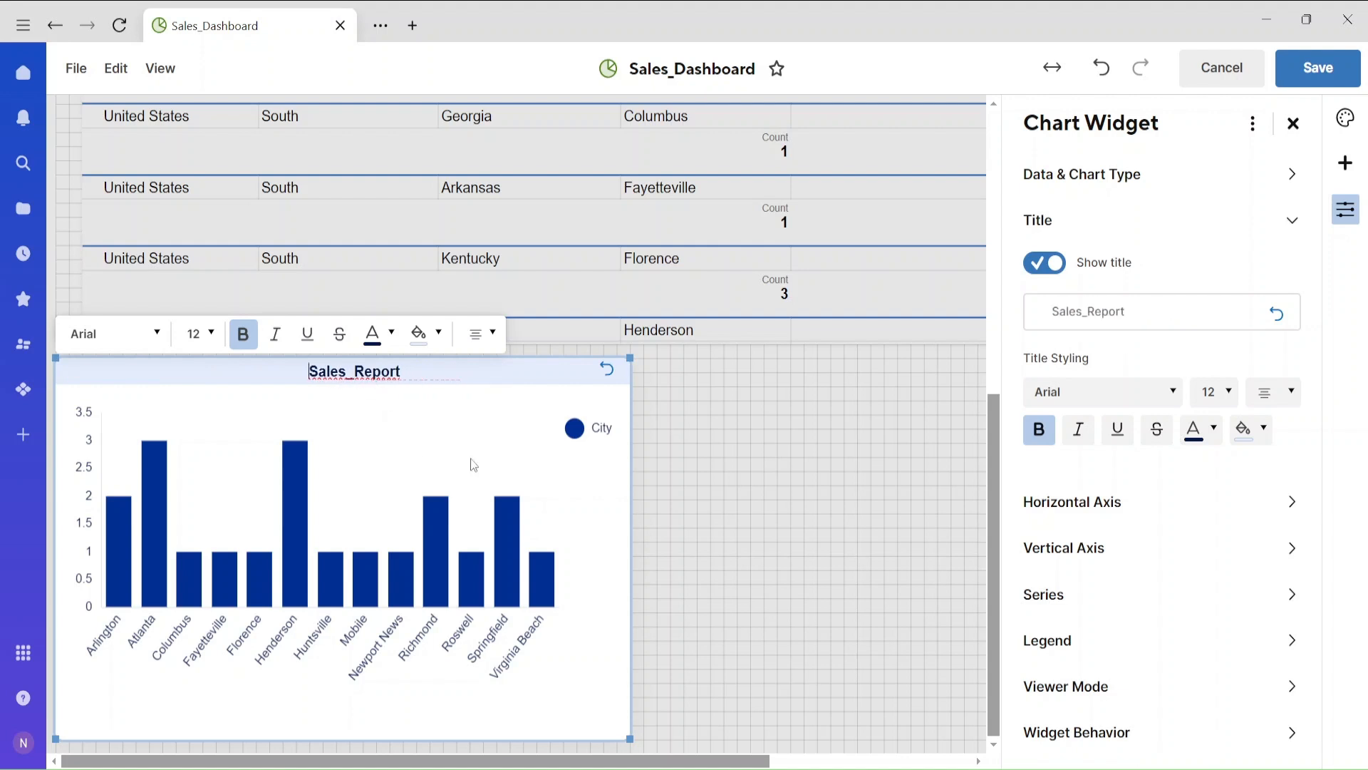
Step: Try red and purple for the chart's City series, and settle on dark green #237F2E
click(506, 519)
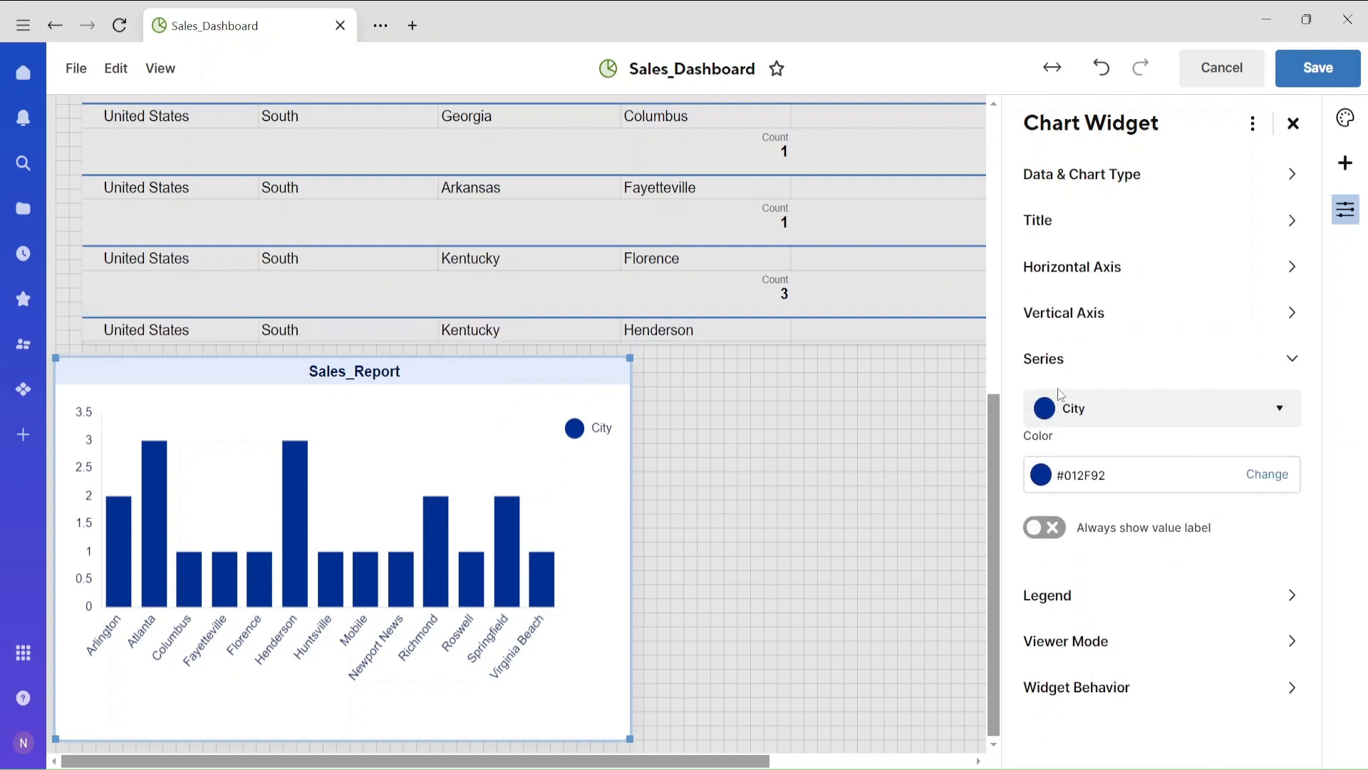
click(1274, 478)
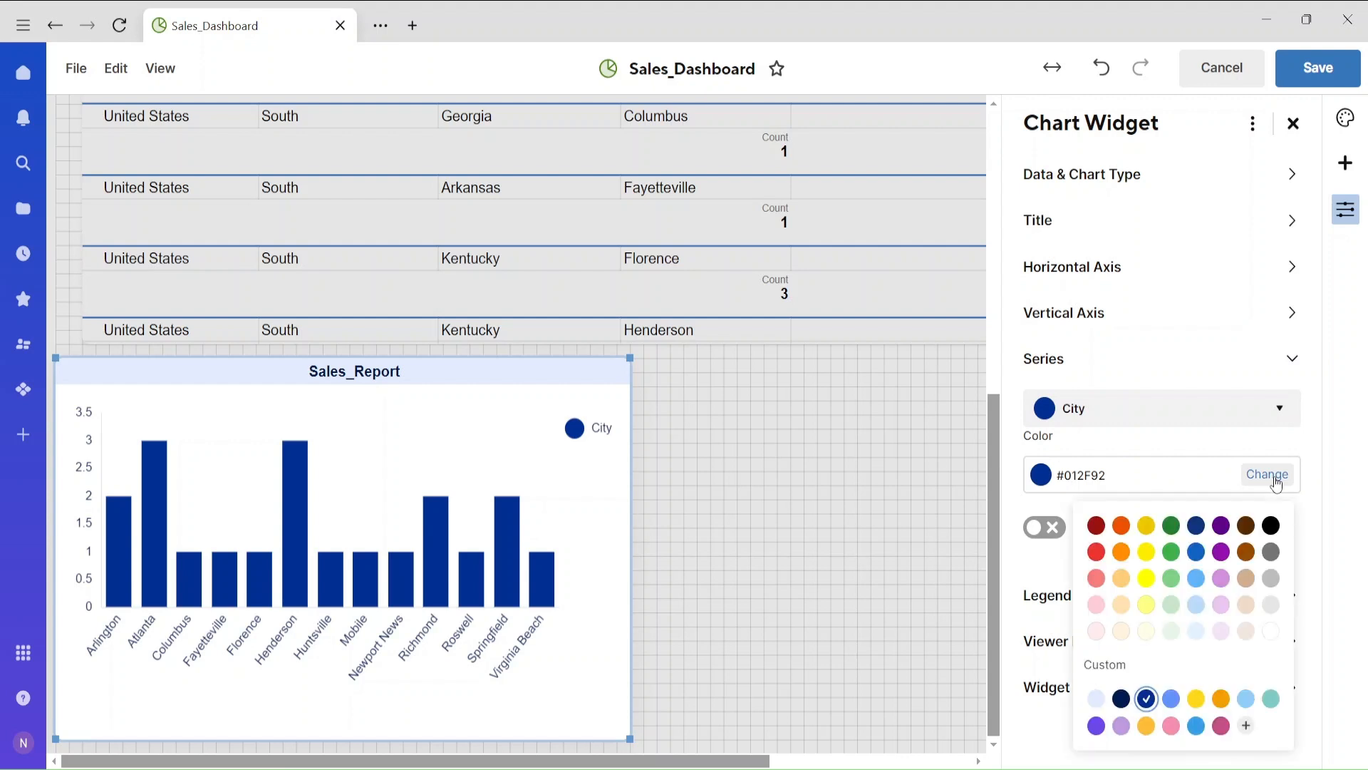
click(1098, 552)
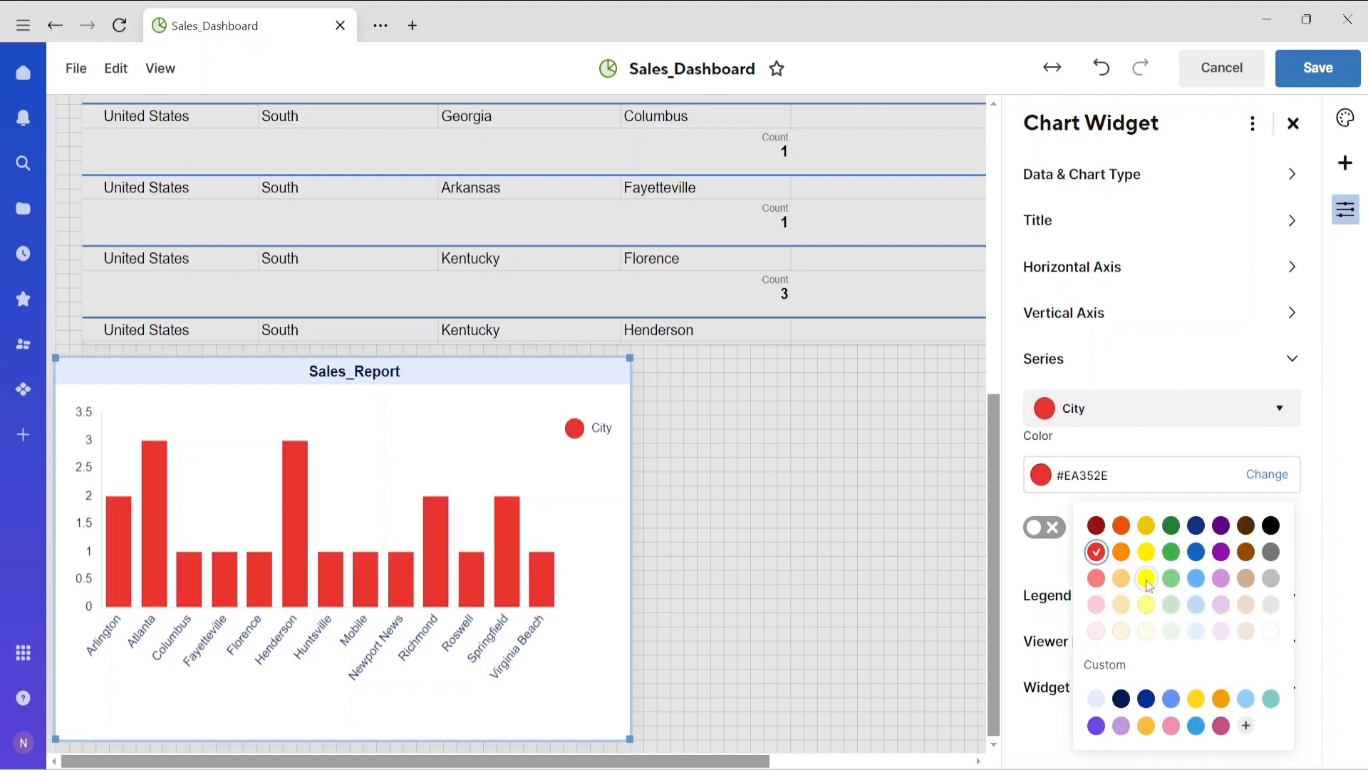
click(1221, 553)
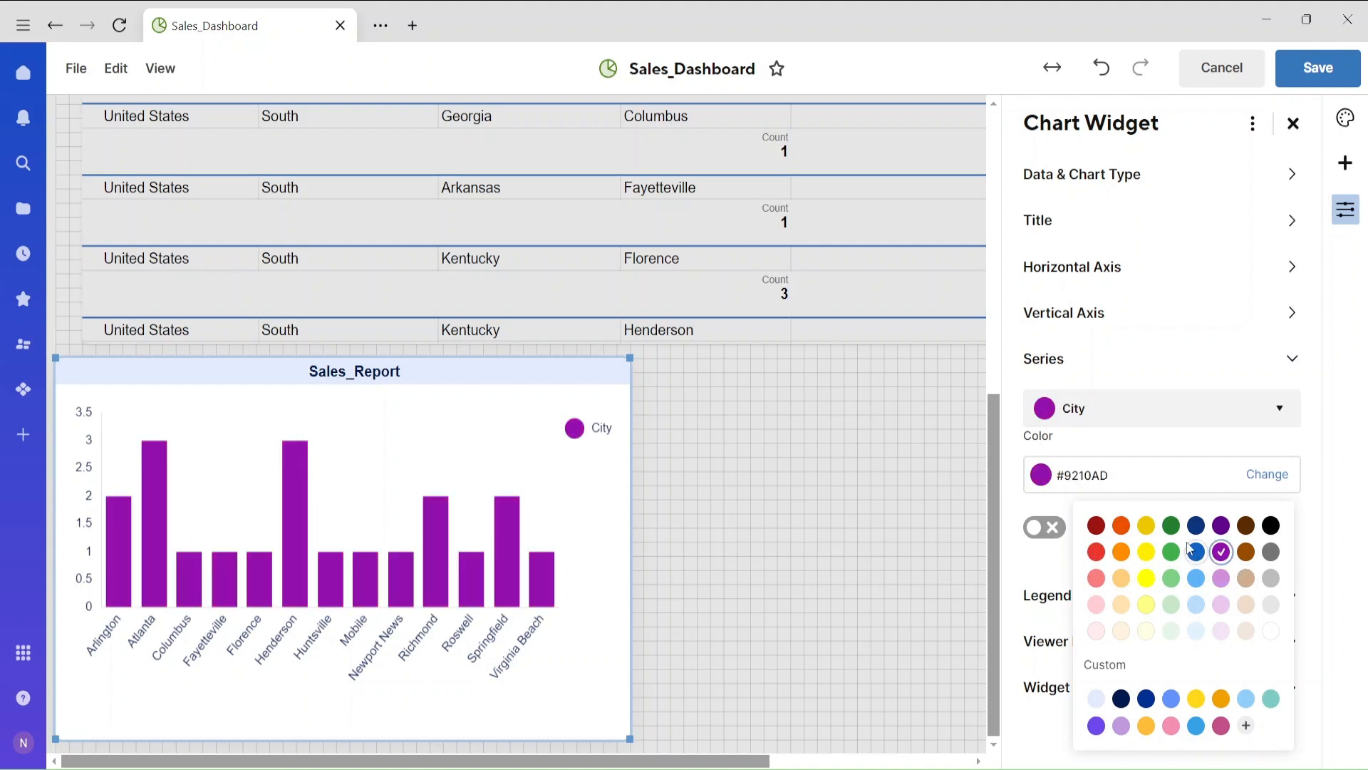
click(1171, 527)
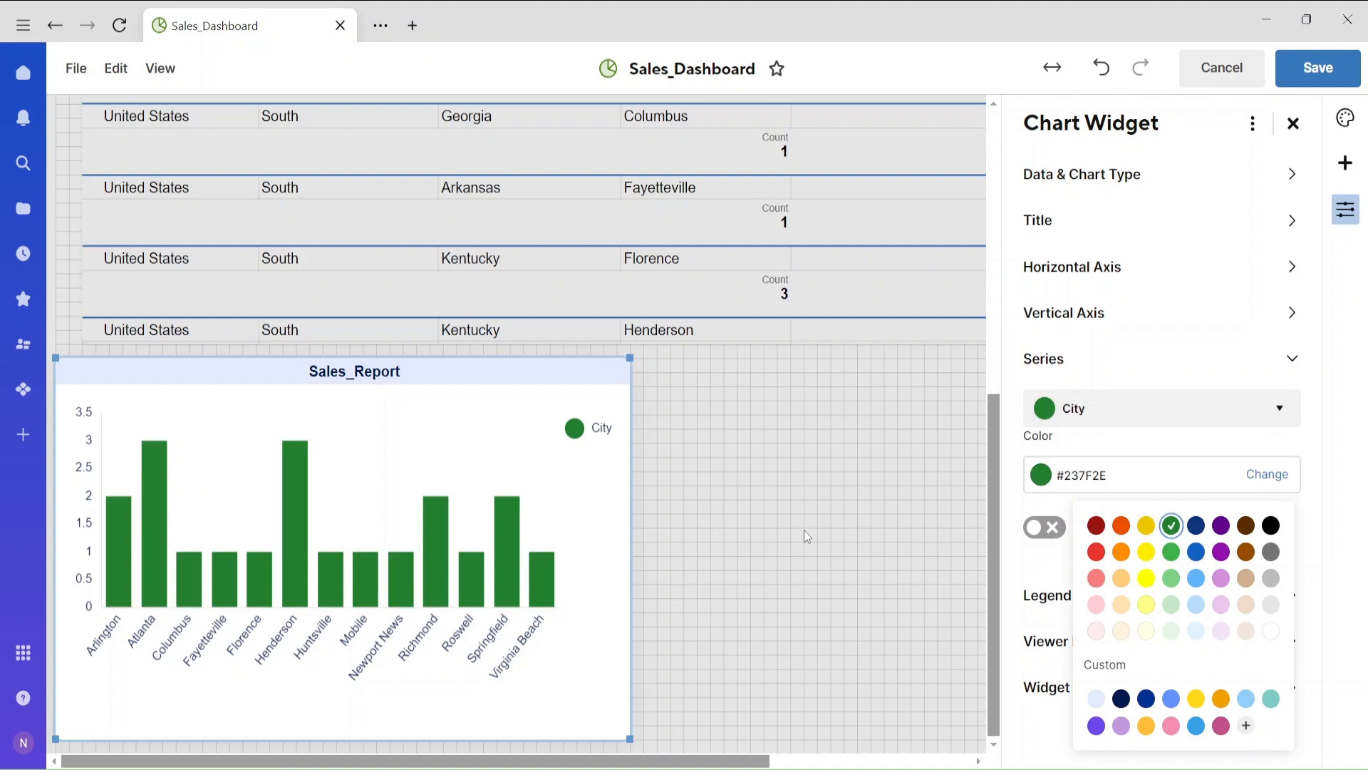
click(583, 541)
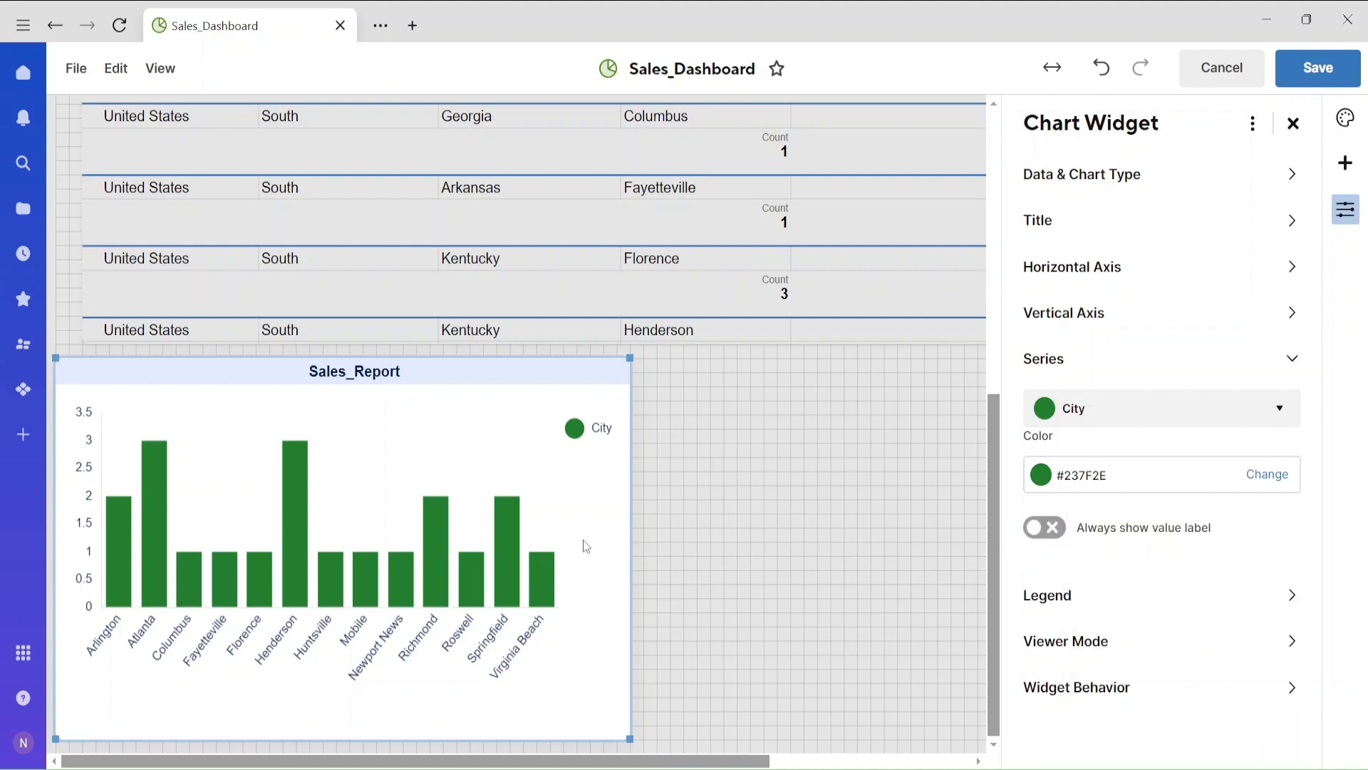
Step: Always show value labels on the City series, save the dashboard, and review the report and chart together
click(1062, 538)
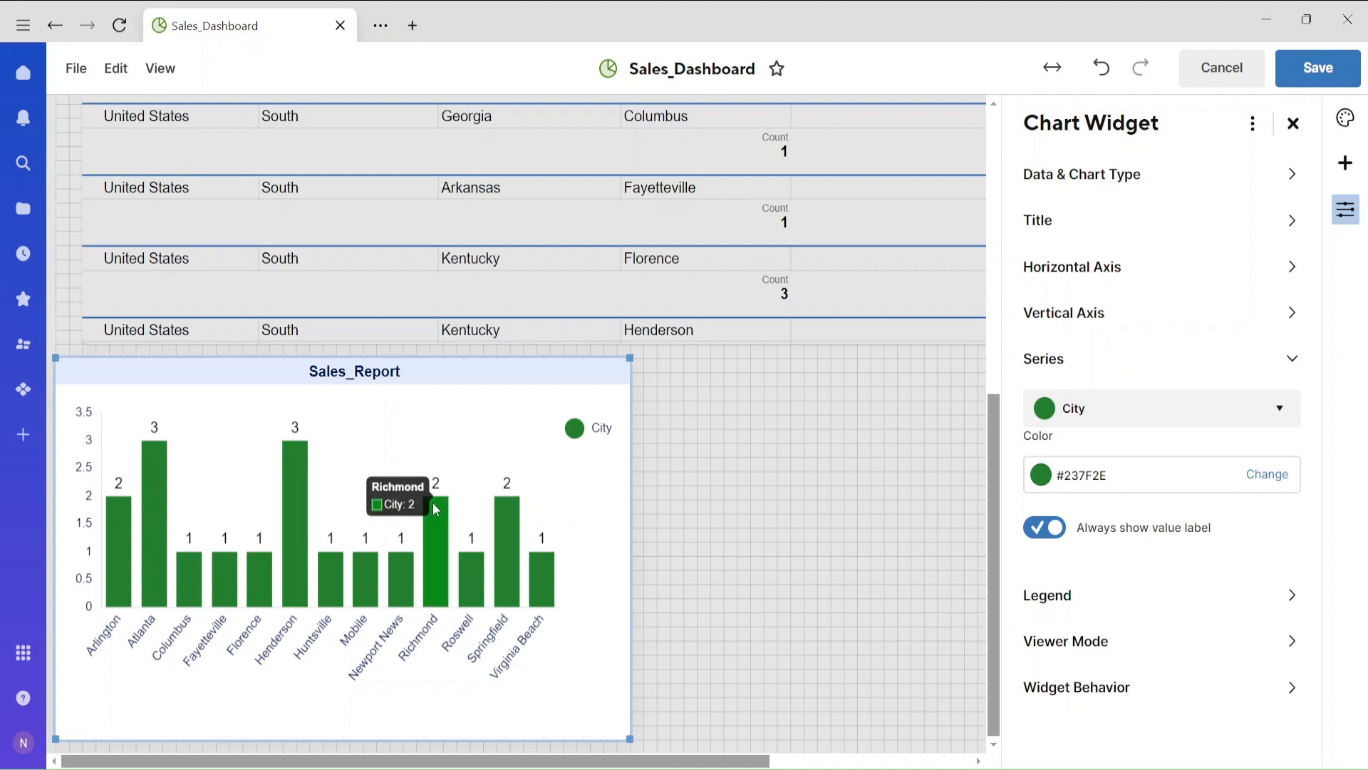
click(1318, 69)
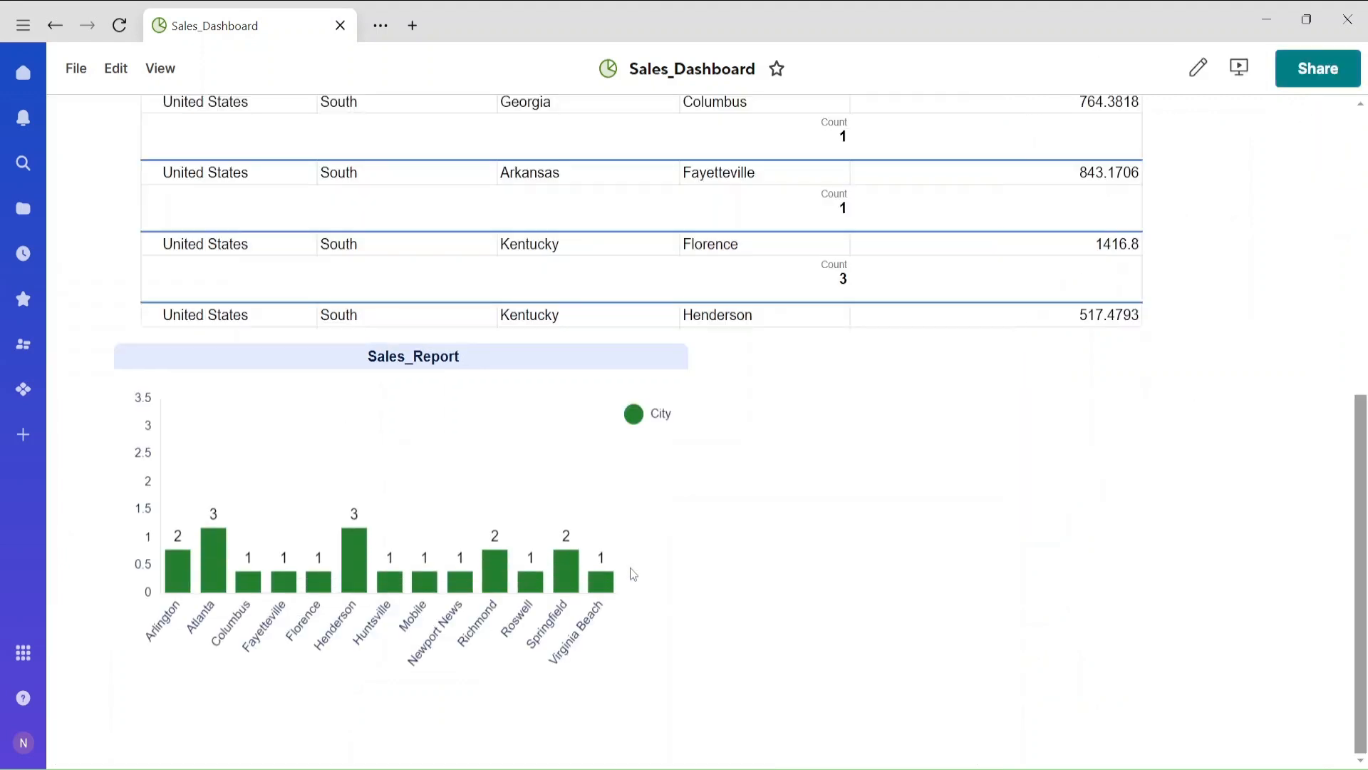
scroll(660, 553, up, 4)
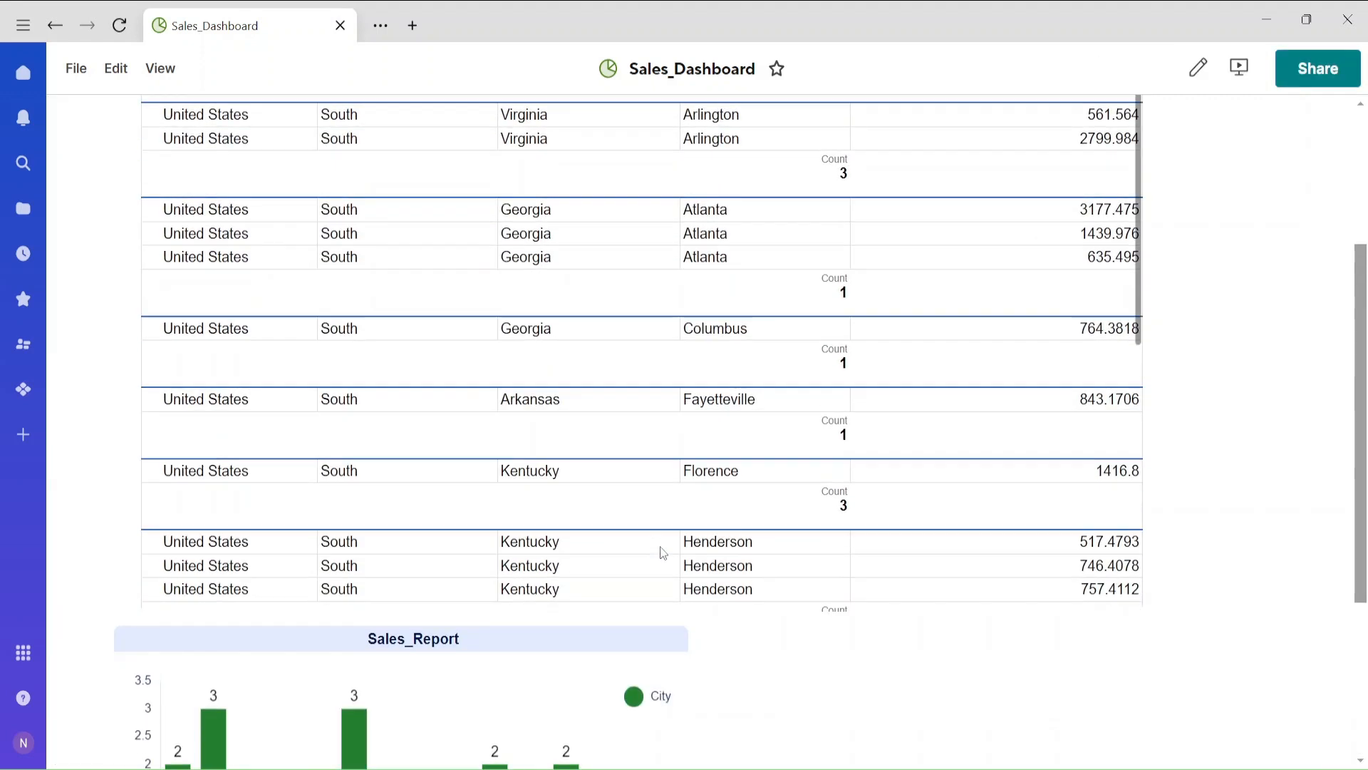
scroll(660, 553, down, 8)
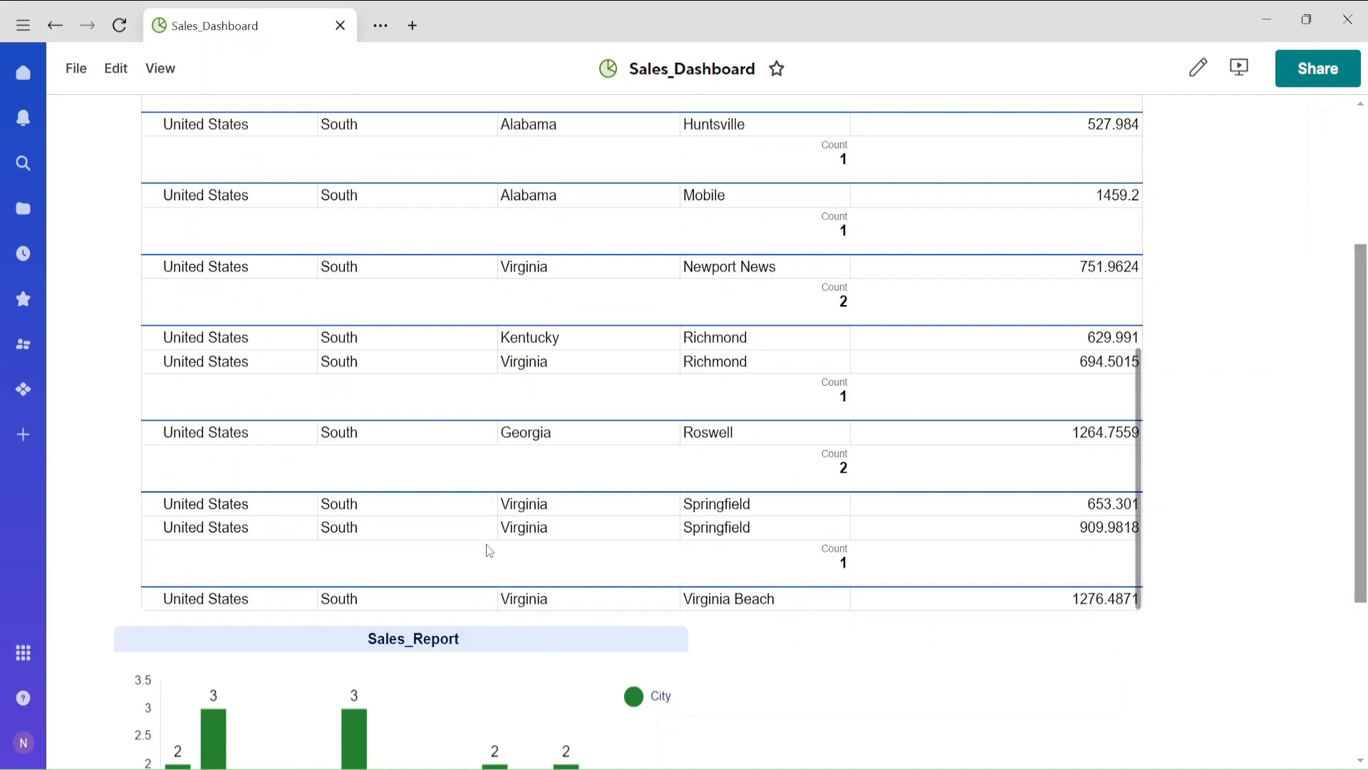
scroll(488, 551, down, 3)
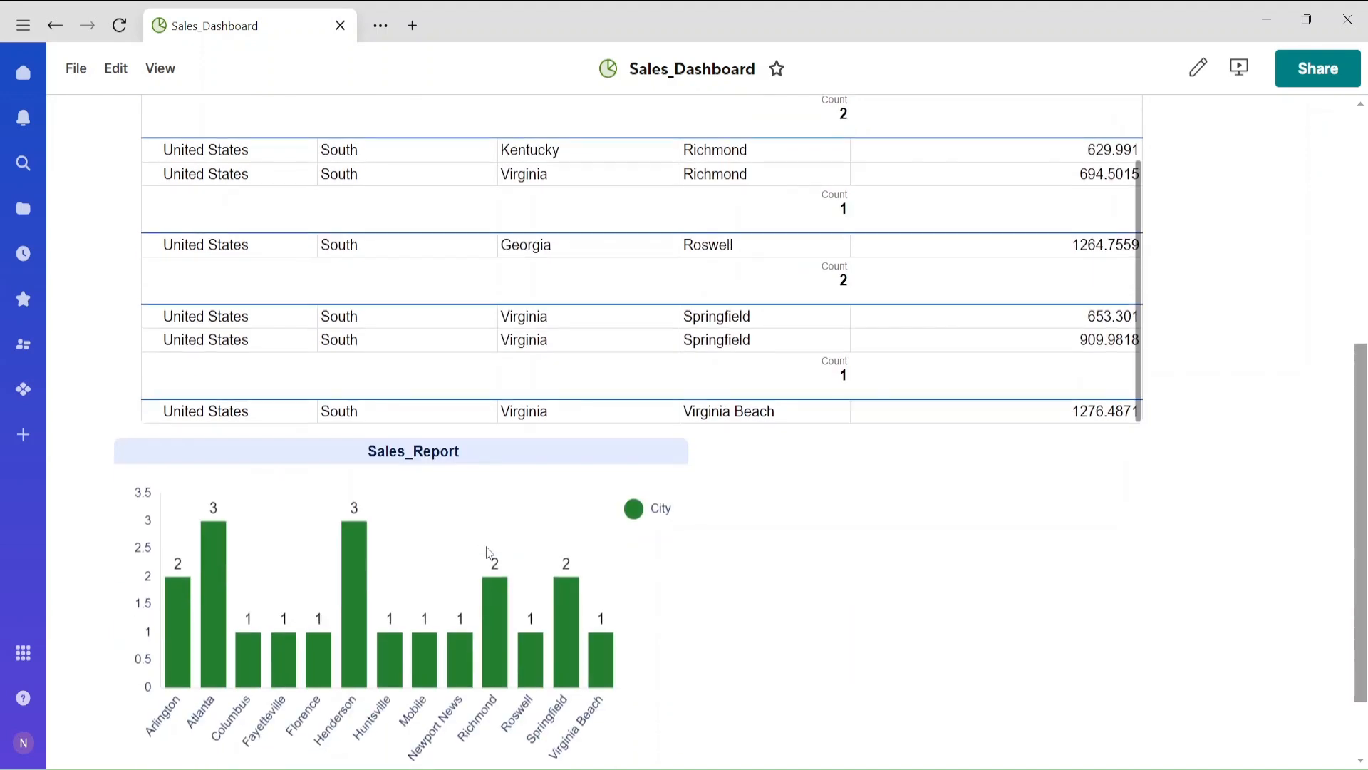
Step: Reopen the dashboard for editing and move the chart widget down to leave a gap below the report widget
click(116, 68)
click(146, 114)
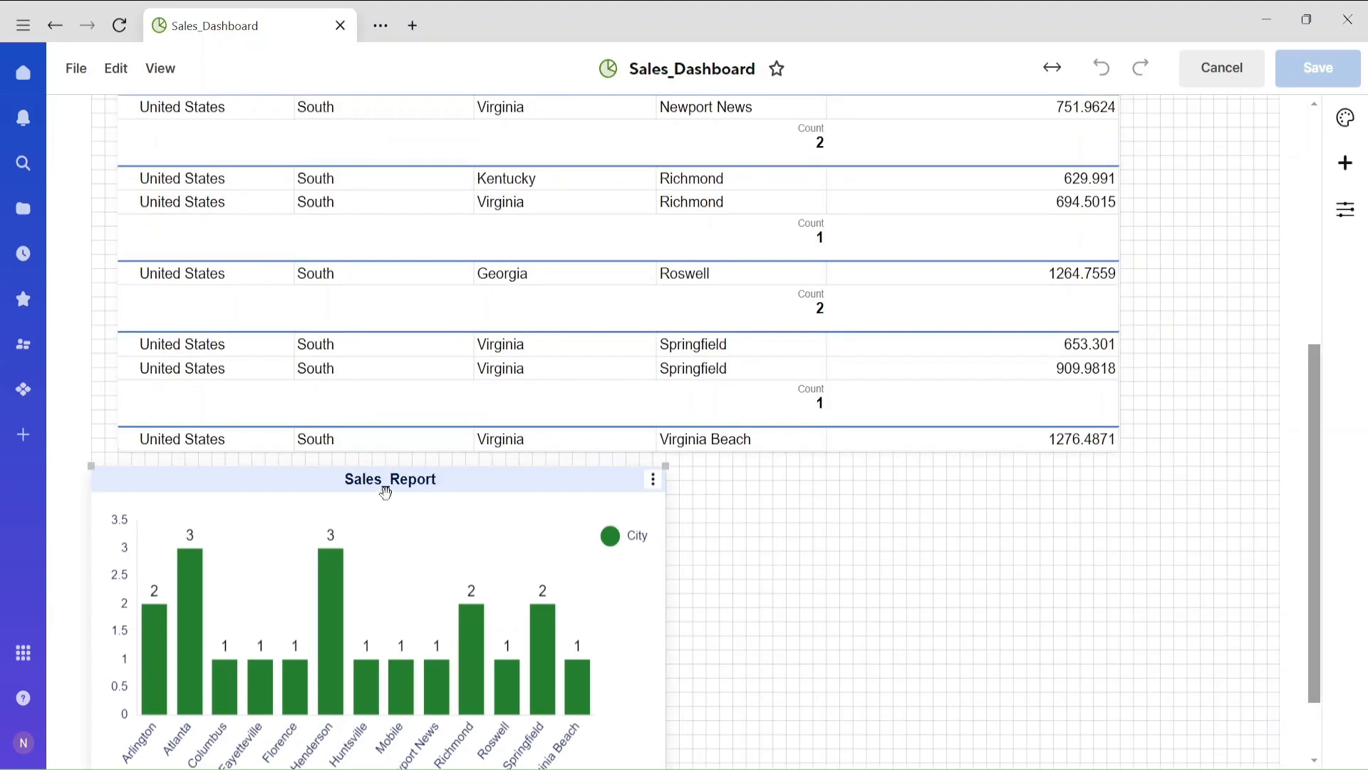
drag(385, 487, 392, 546)
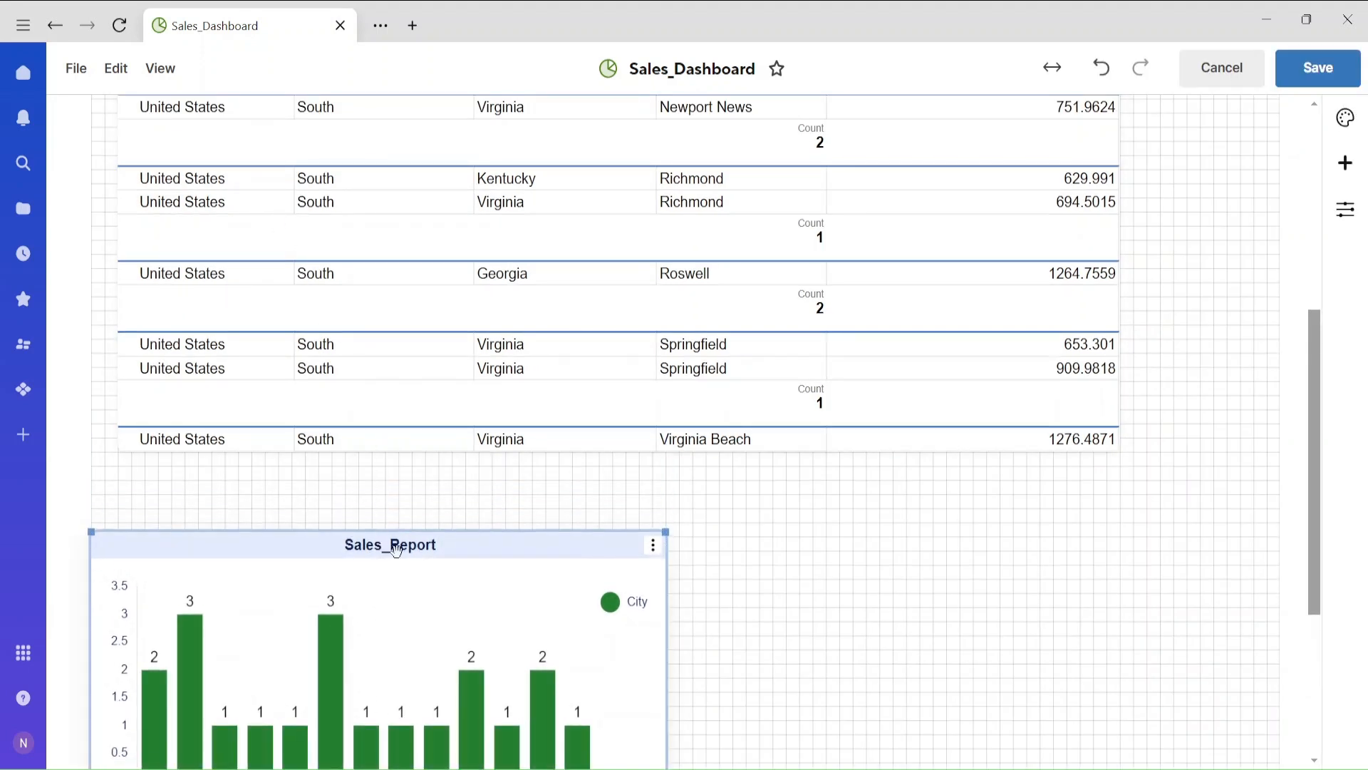
scroll(518, 606, down, 1)
scroll(518, 605, down, 1)
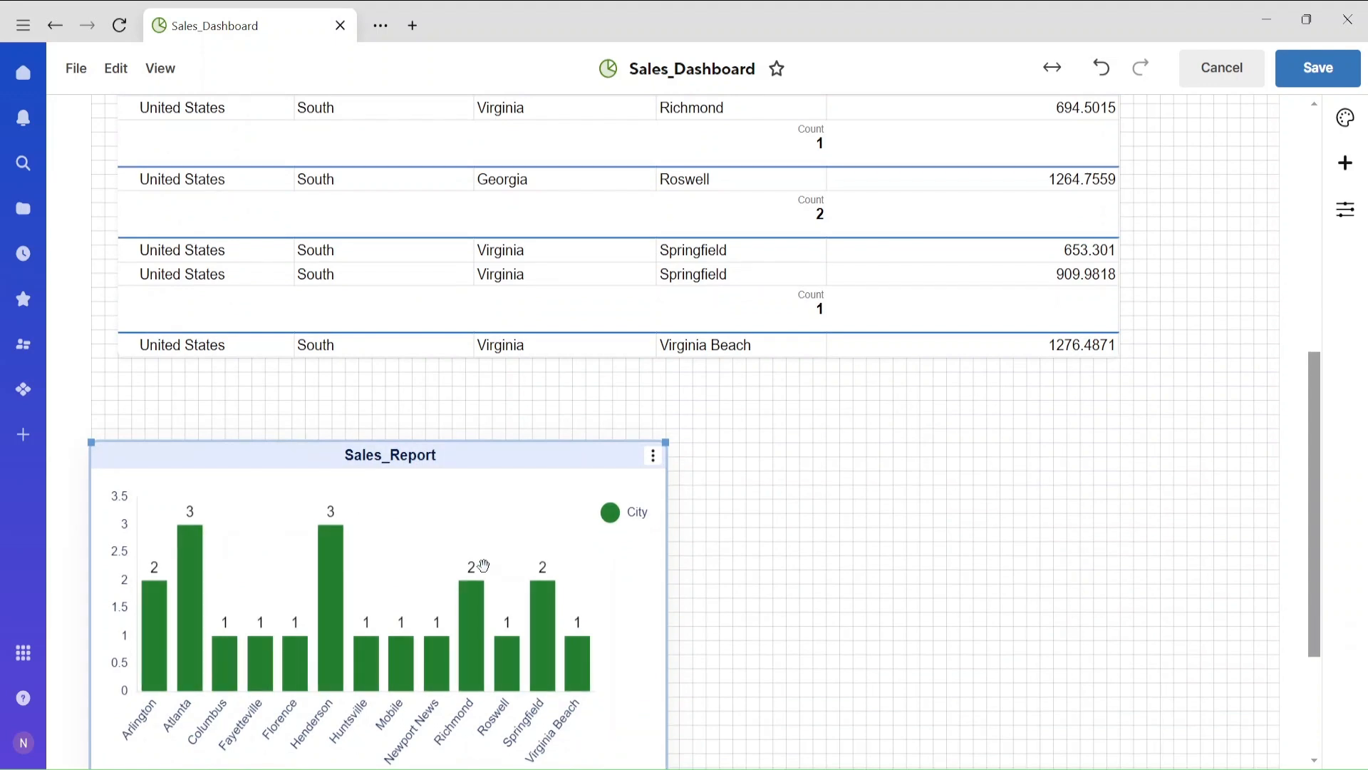
Step: Change the chart type of the dashboard's Sales_Report chart widget to Bar
double_click(426, 547)
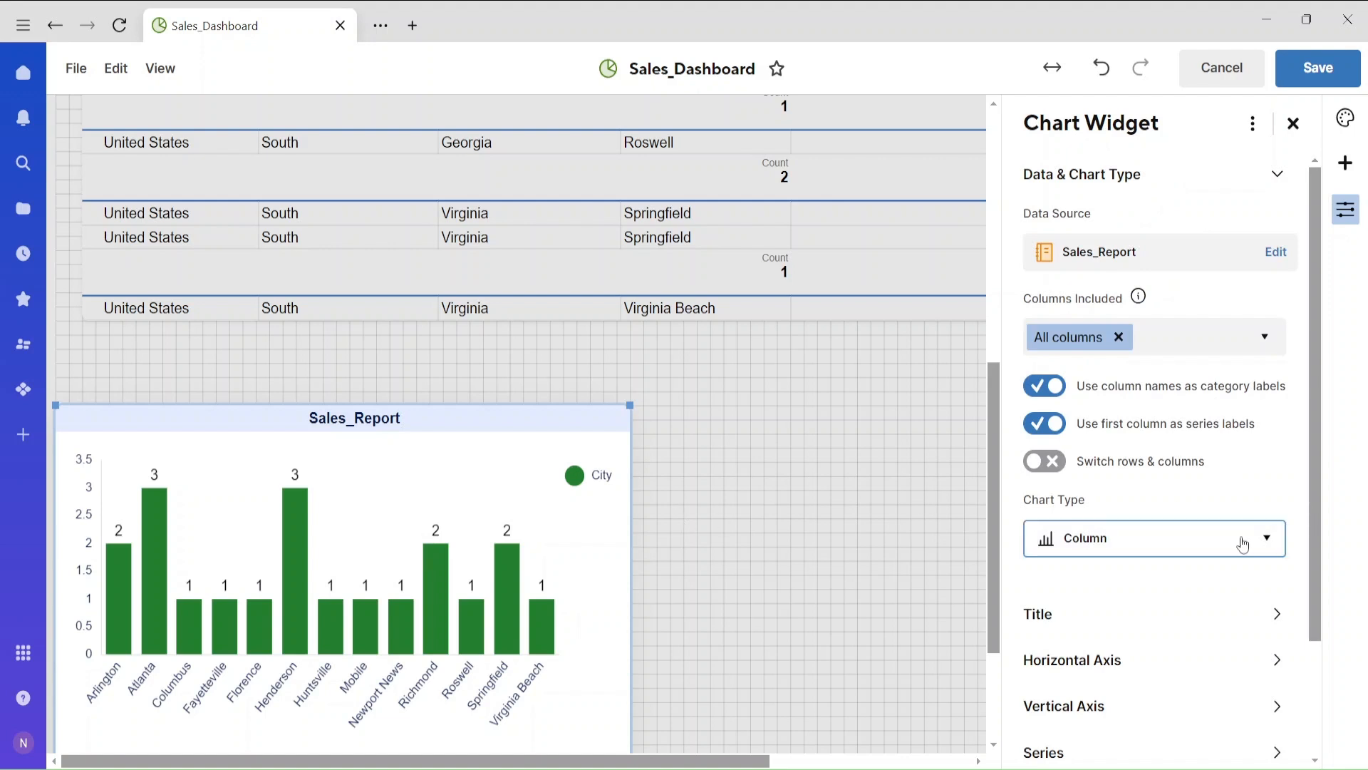
click(1087, 549)
scroll(1084, 605, down, 2)
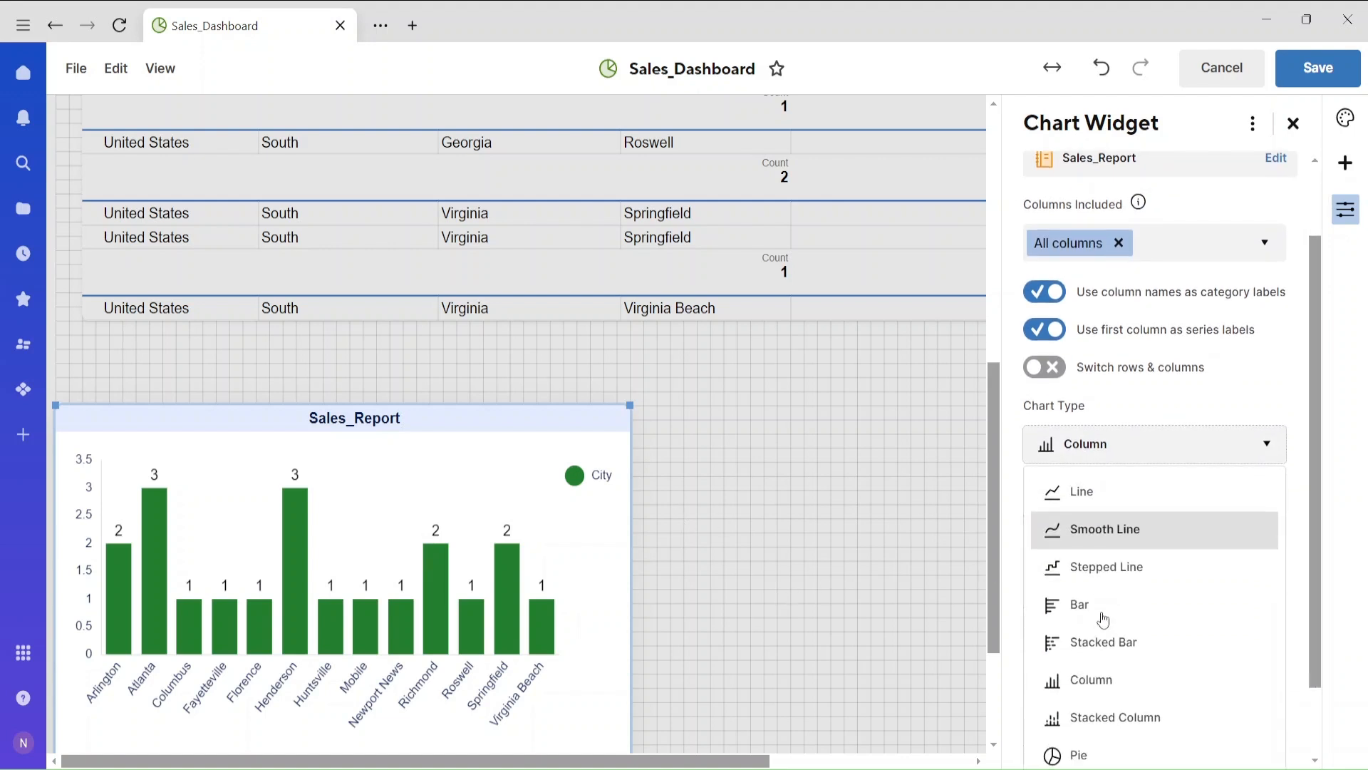
click(1089, 618)
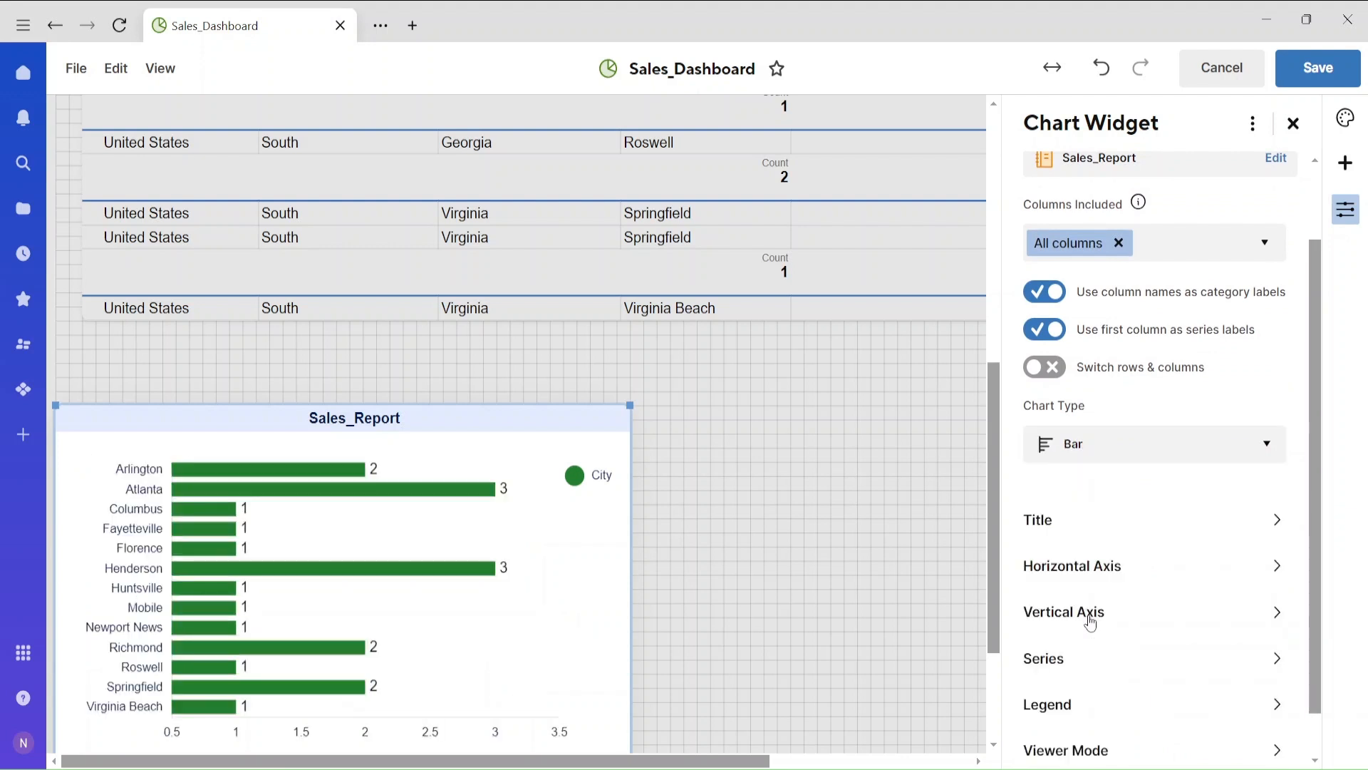
Step: Try Pie as the chart widget's type and switch it back to Bar
click(1105, 455)
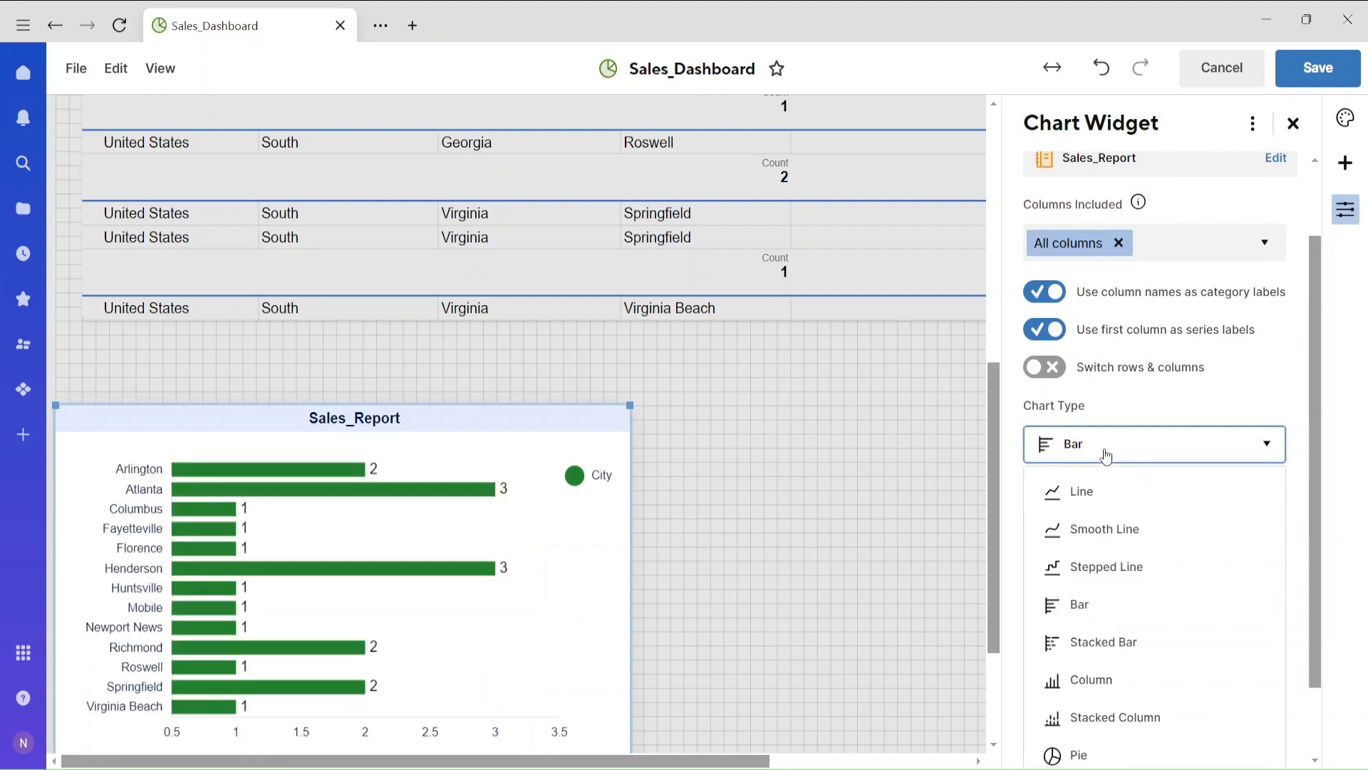
scroll(1103, 641, down, 2)
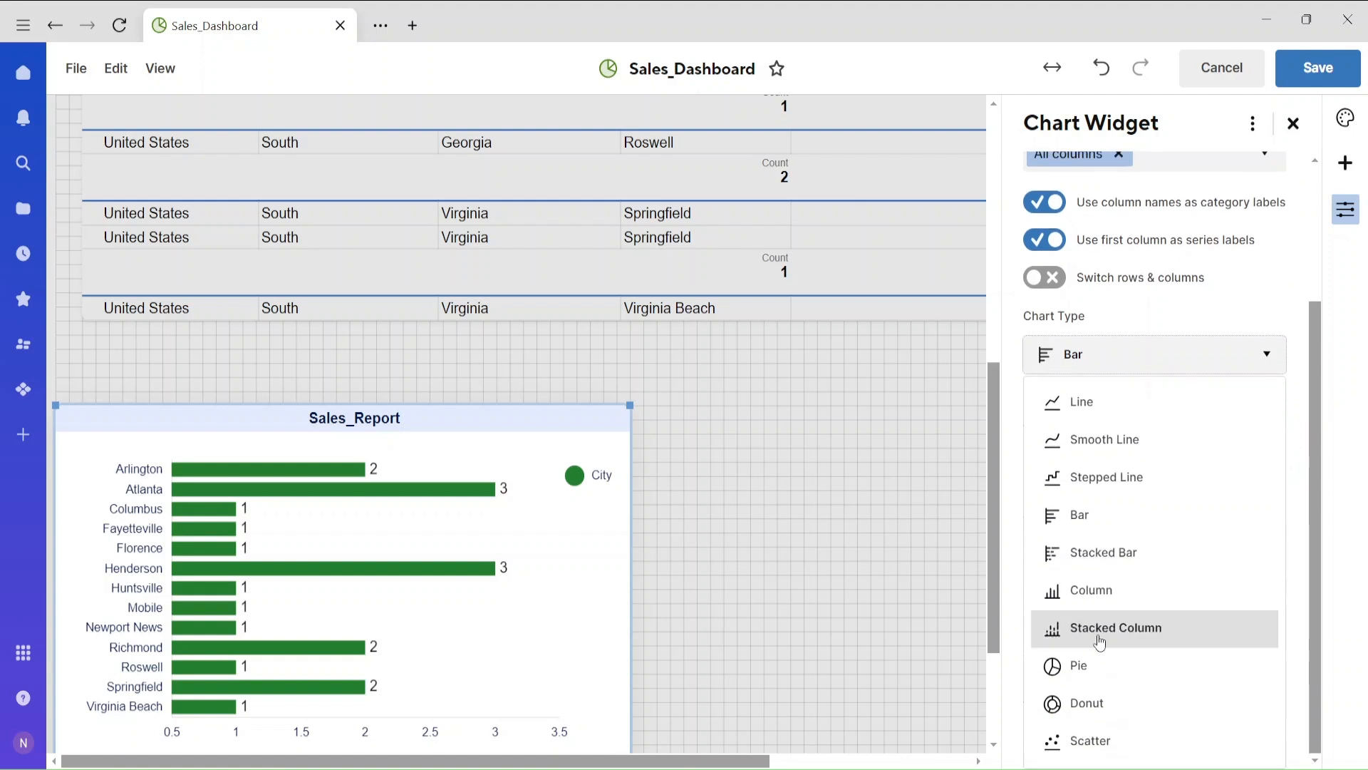
click(1090, 666)
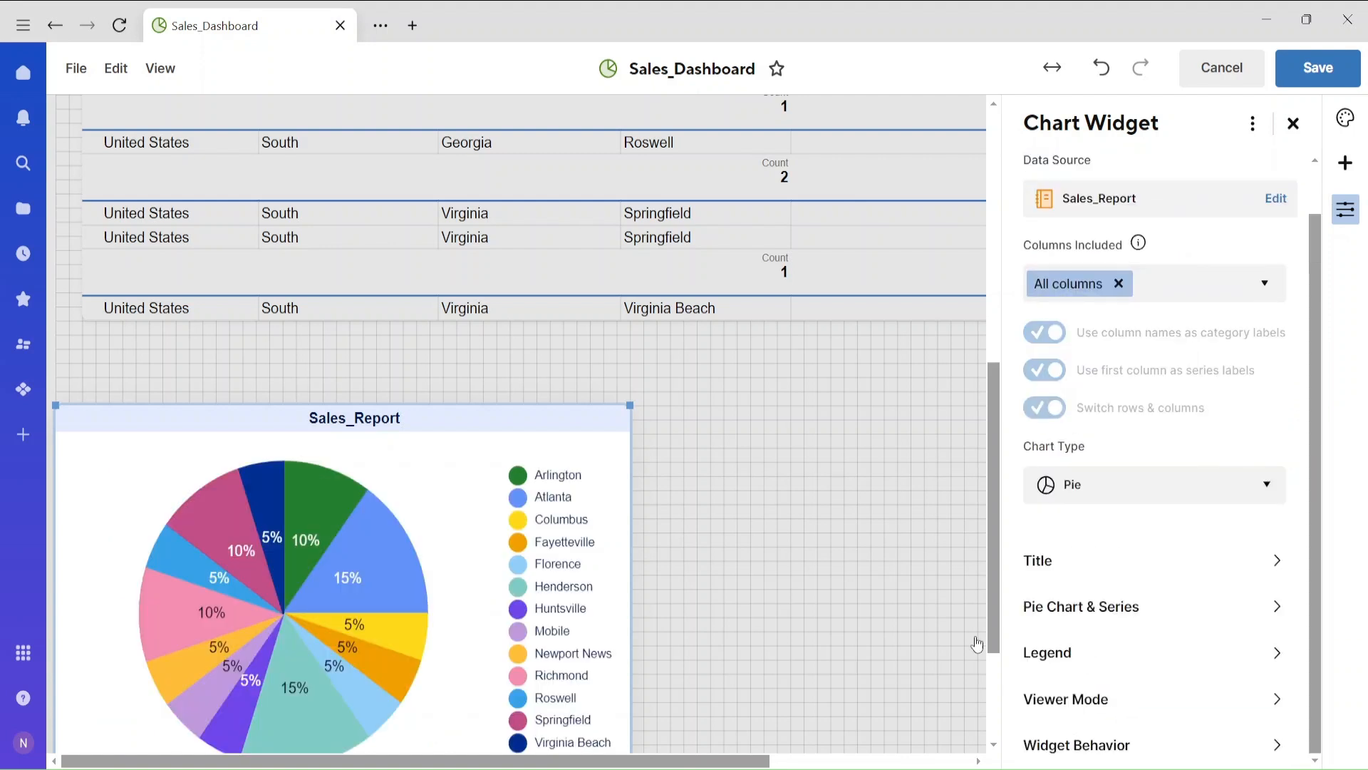
click(1112, 487)
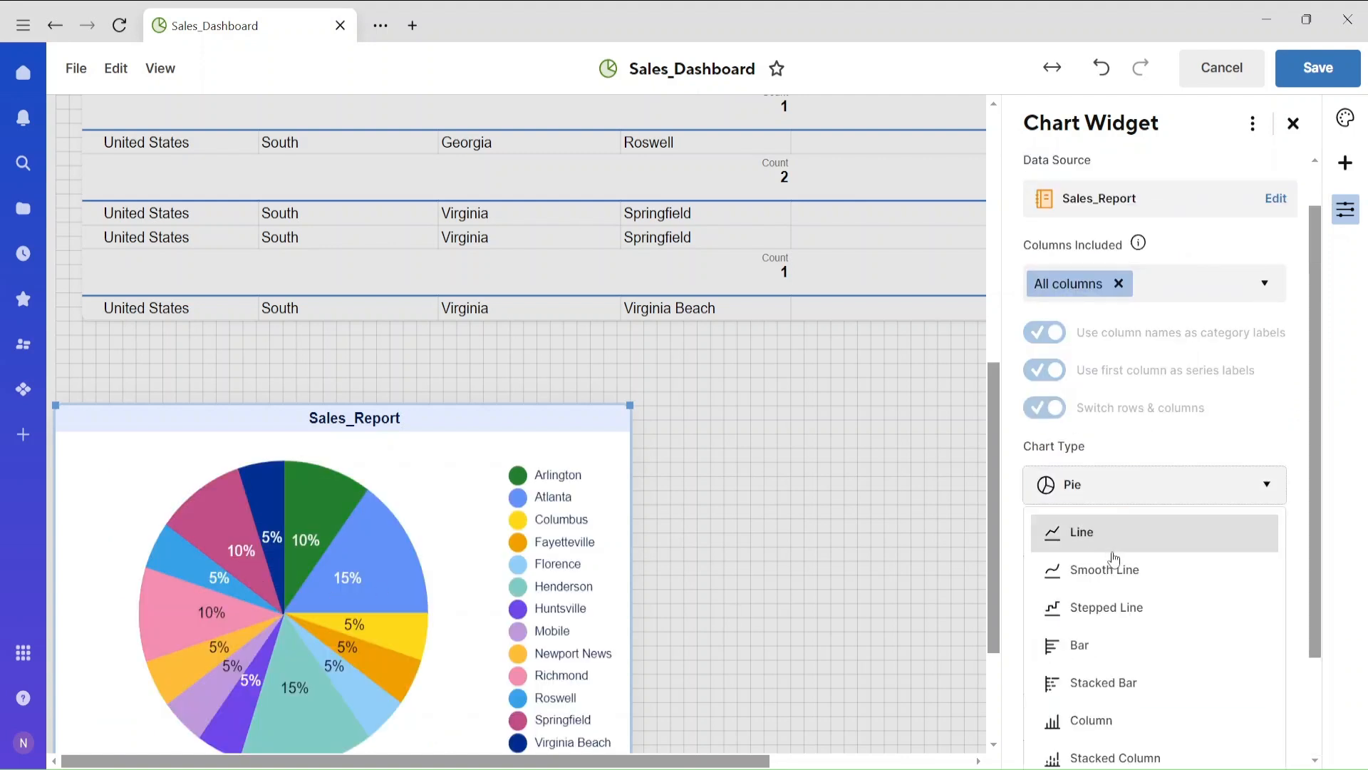
click(1091, 646)
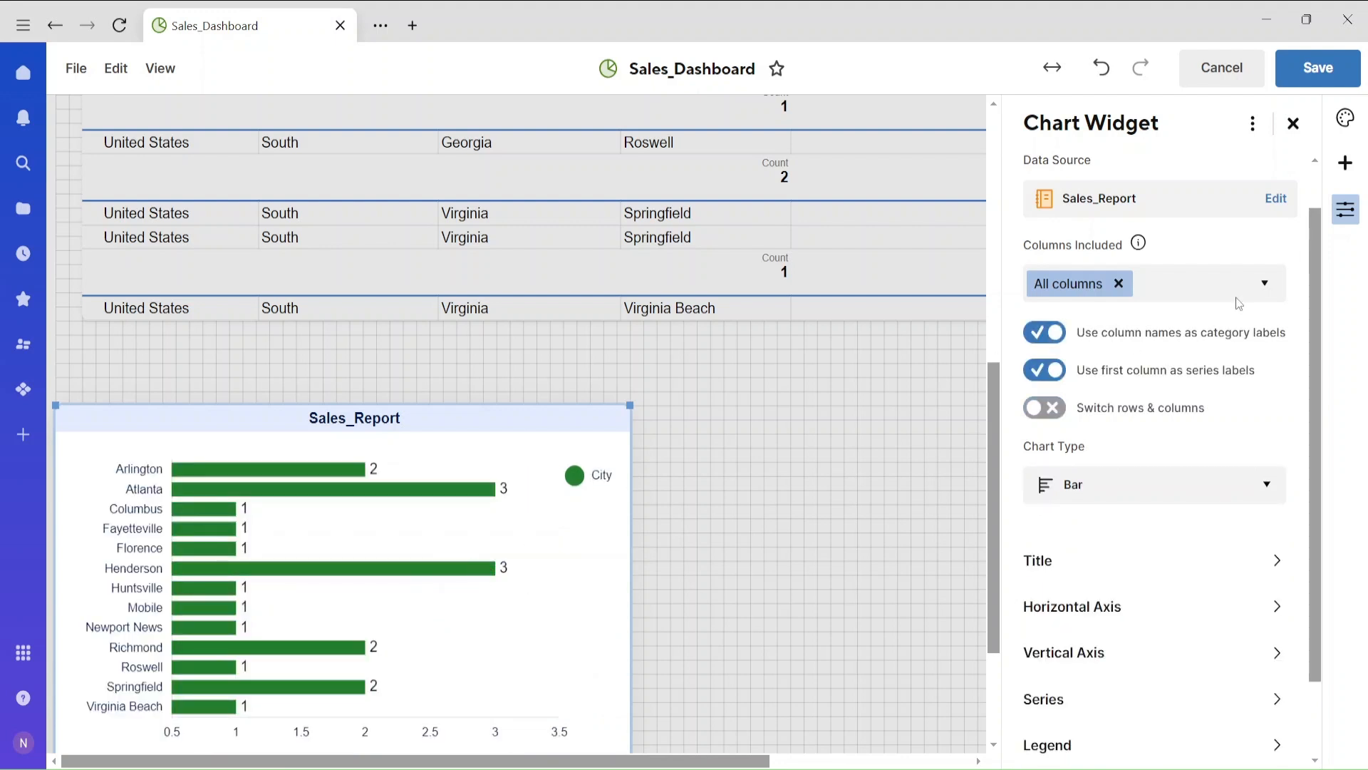
Step: Save the dashboard and review the Sales Data title, the Sales_Report South table and the bar chart together
click(1318, 87)
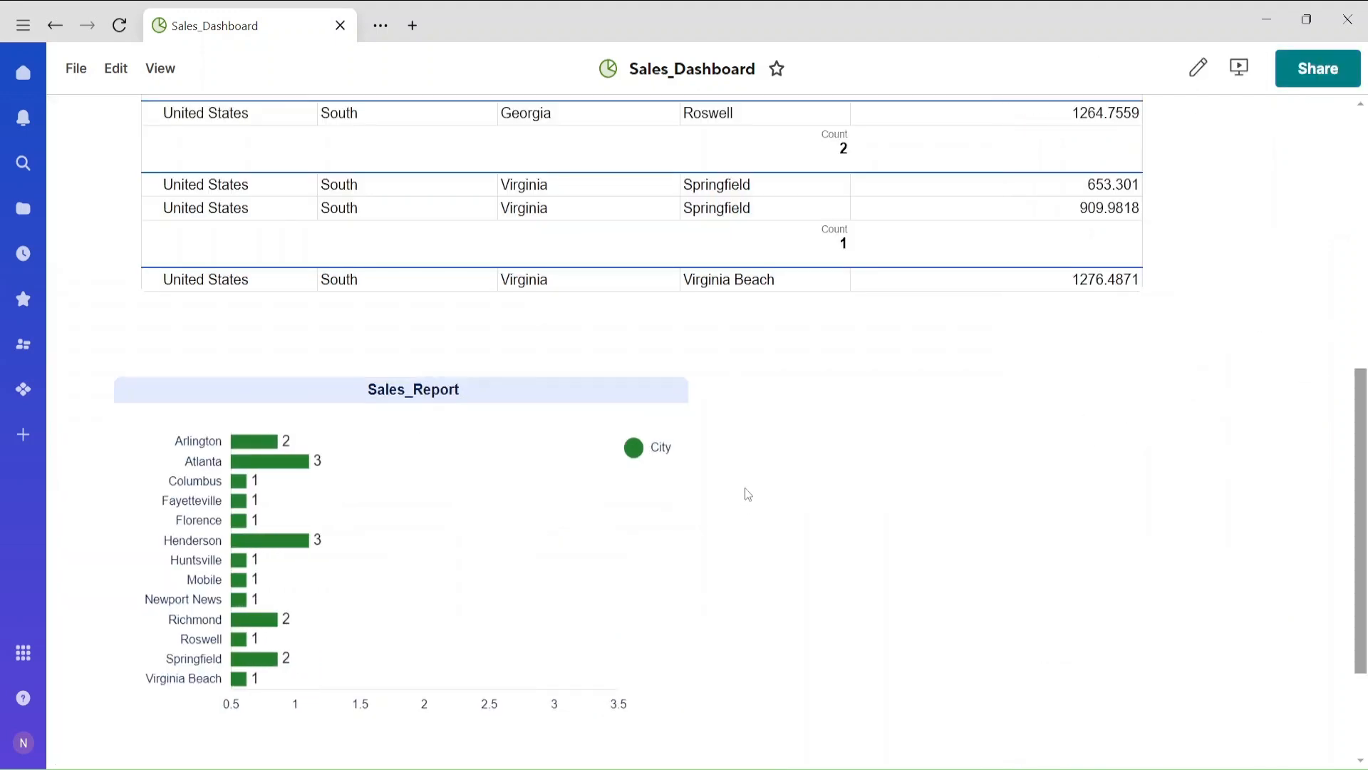
scroll(757, 527, up, 5)
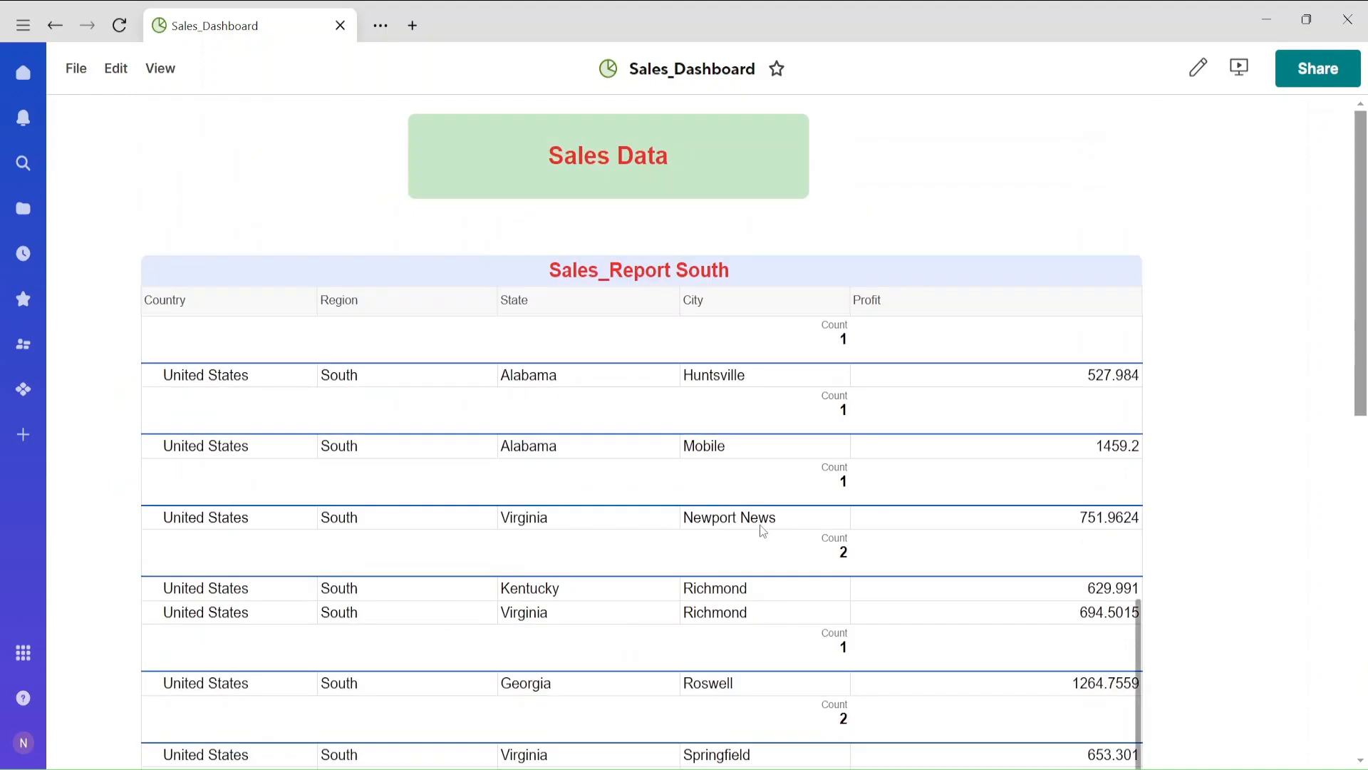
scroll(760, 528, down, 4)
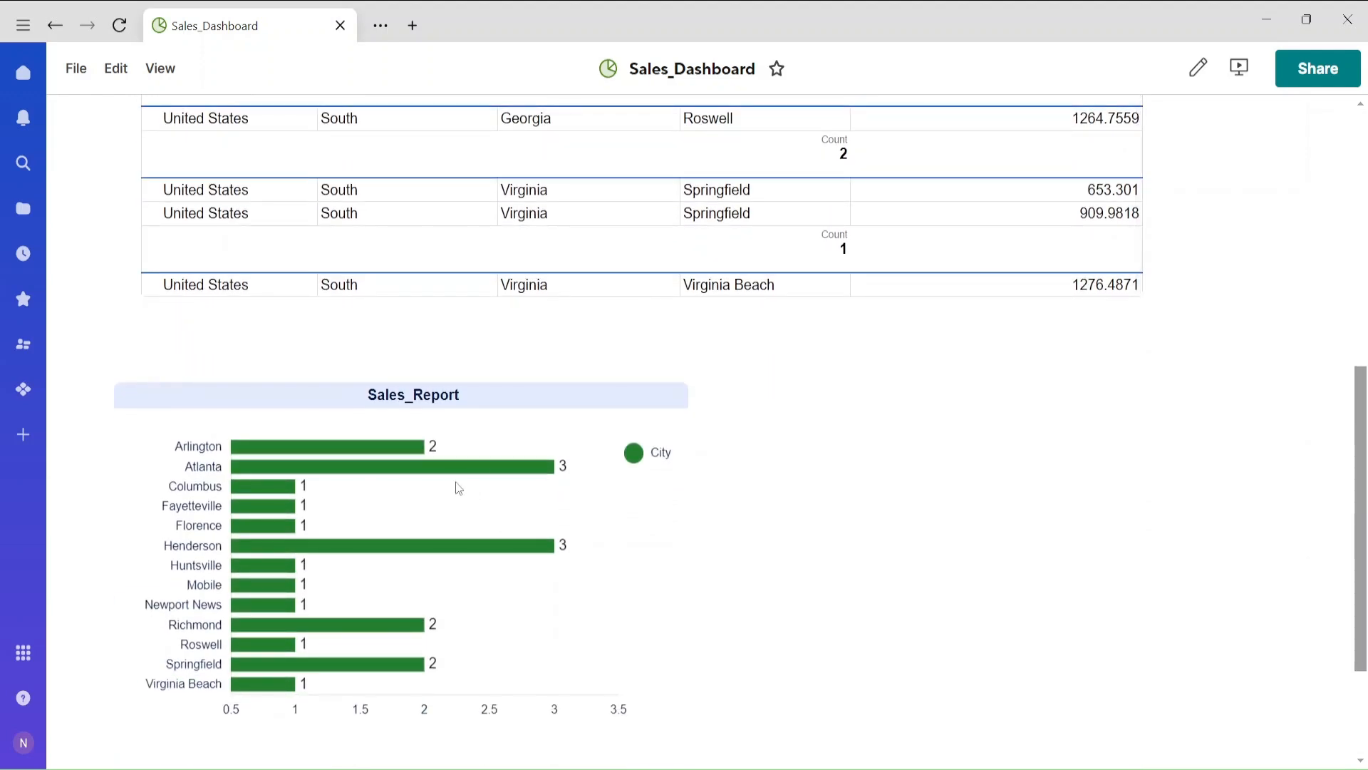
scroll(672, 474, up, 4)
scroll(672, 474, down, 6)
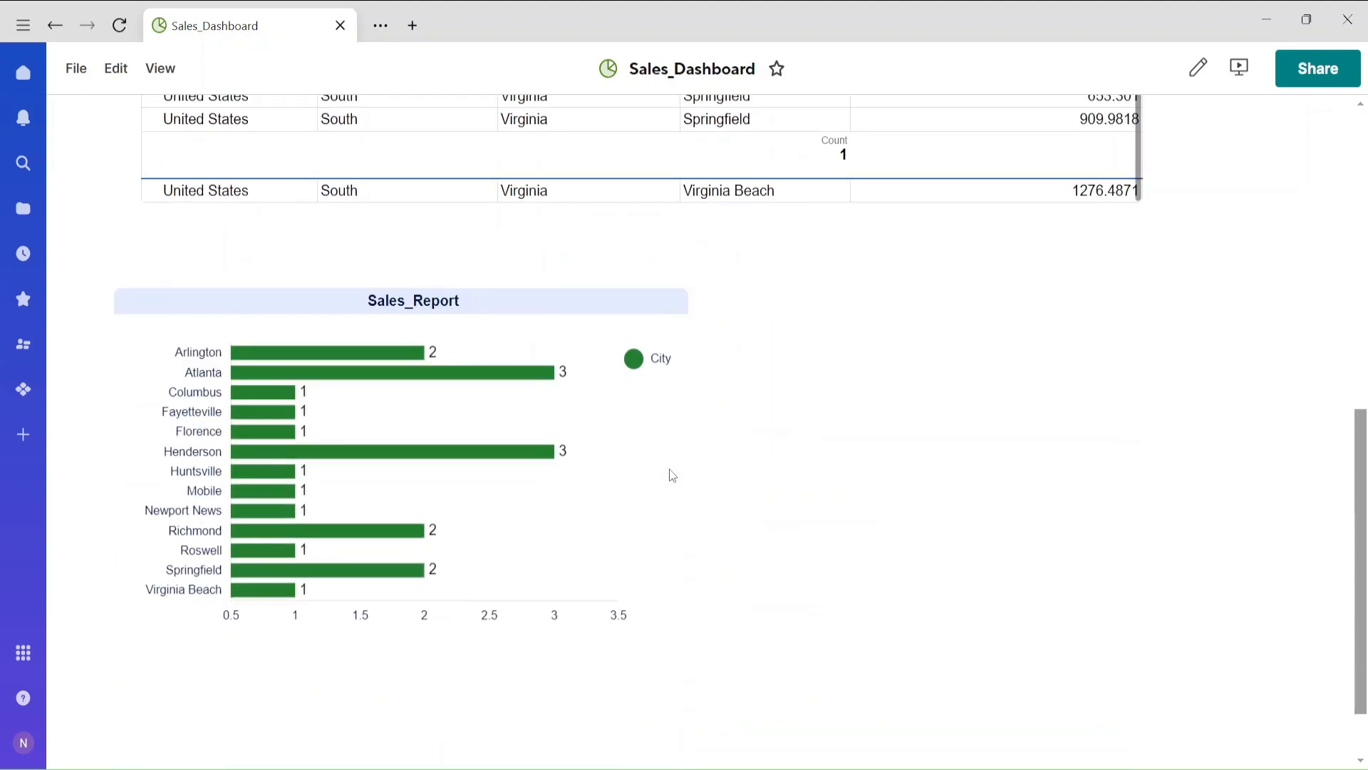
scroll(672, 474, up, 2)
scroll(672, 474, up, 6)
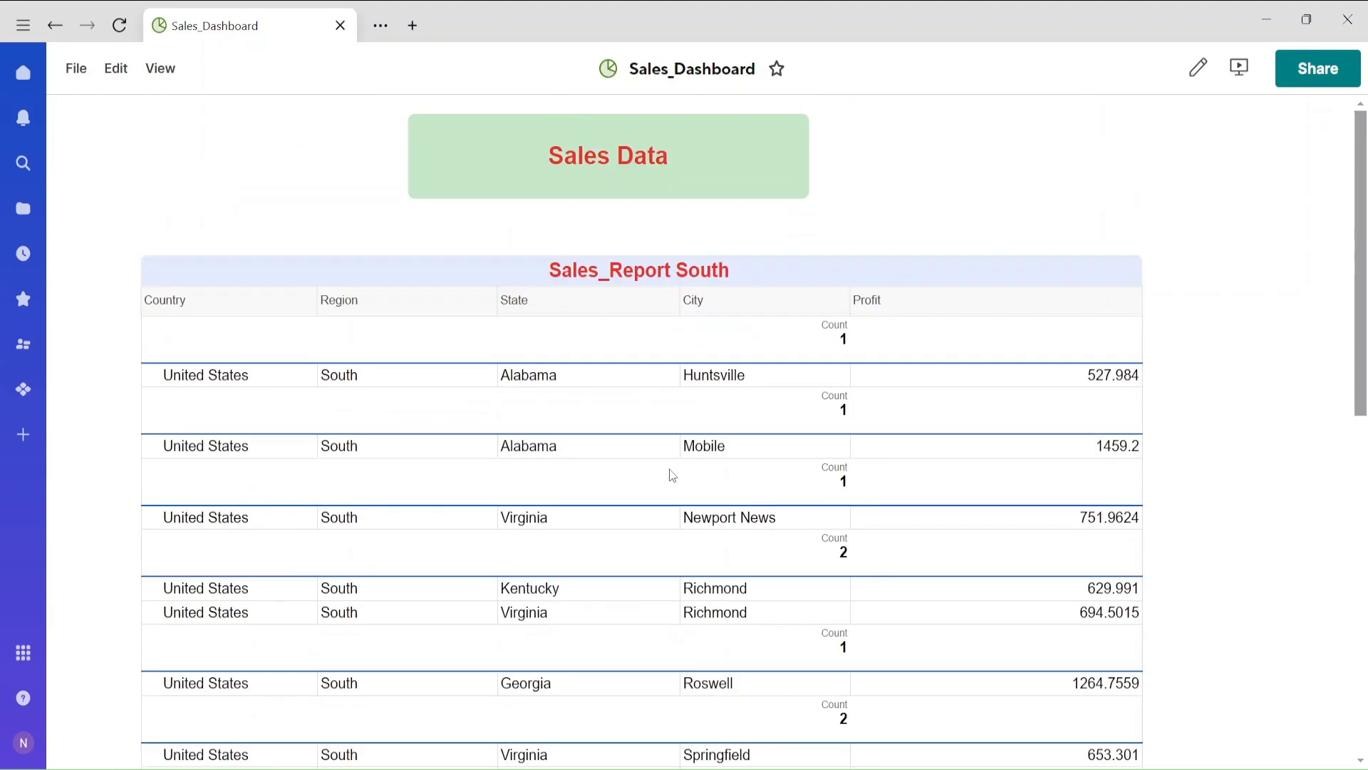
Step: Return to the Sheets folder, open Sample - Superstore and examine its columns across to Profit
click(55, 26)
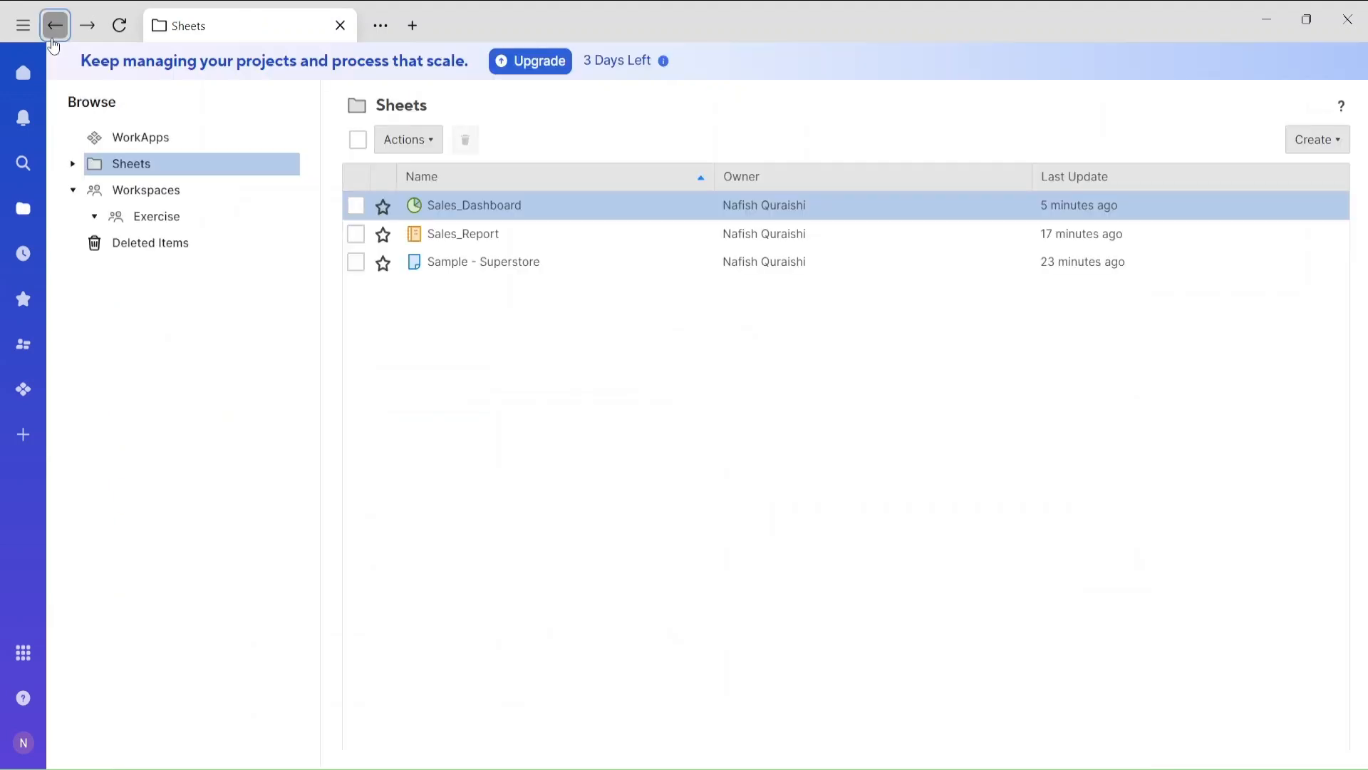
right_click(489, 316)
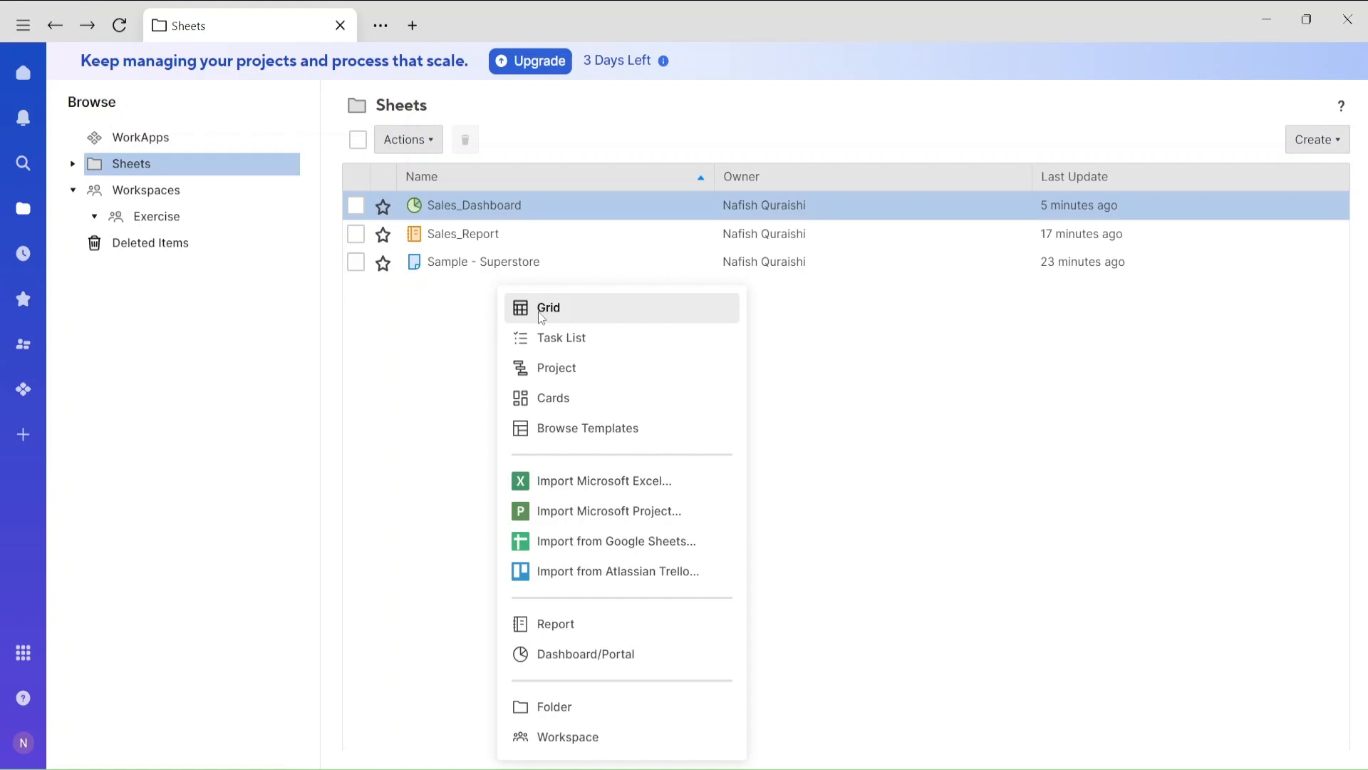
click(511, 264)
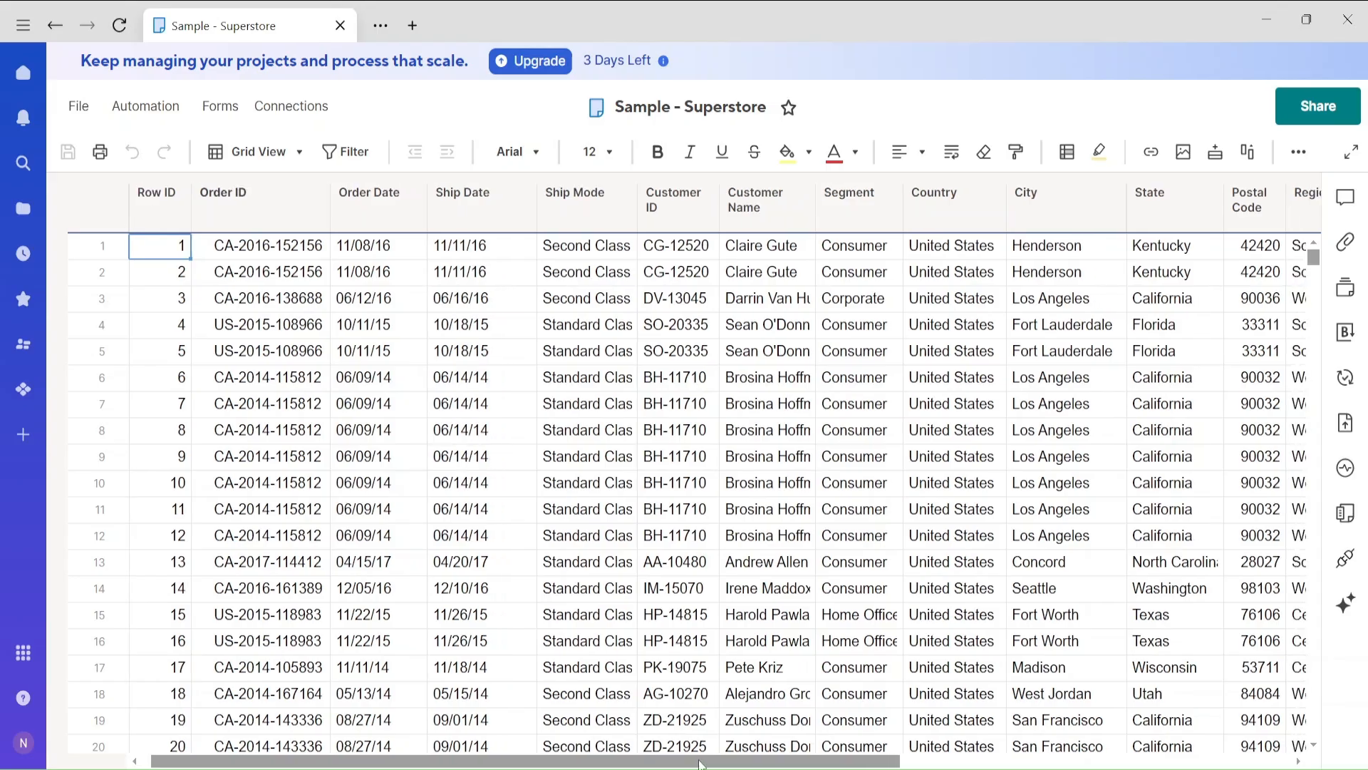
drag(699, 763, 802, 762)
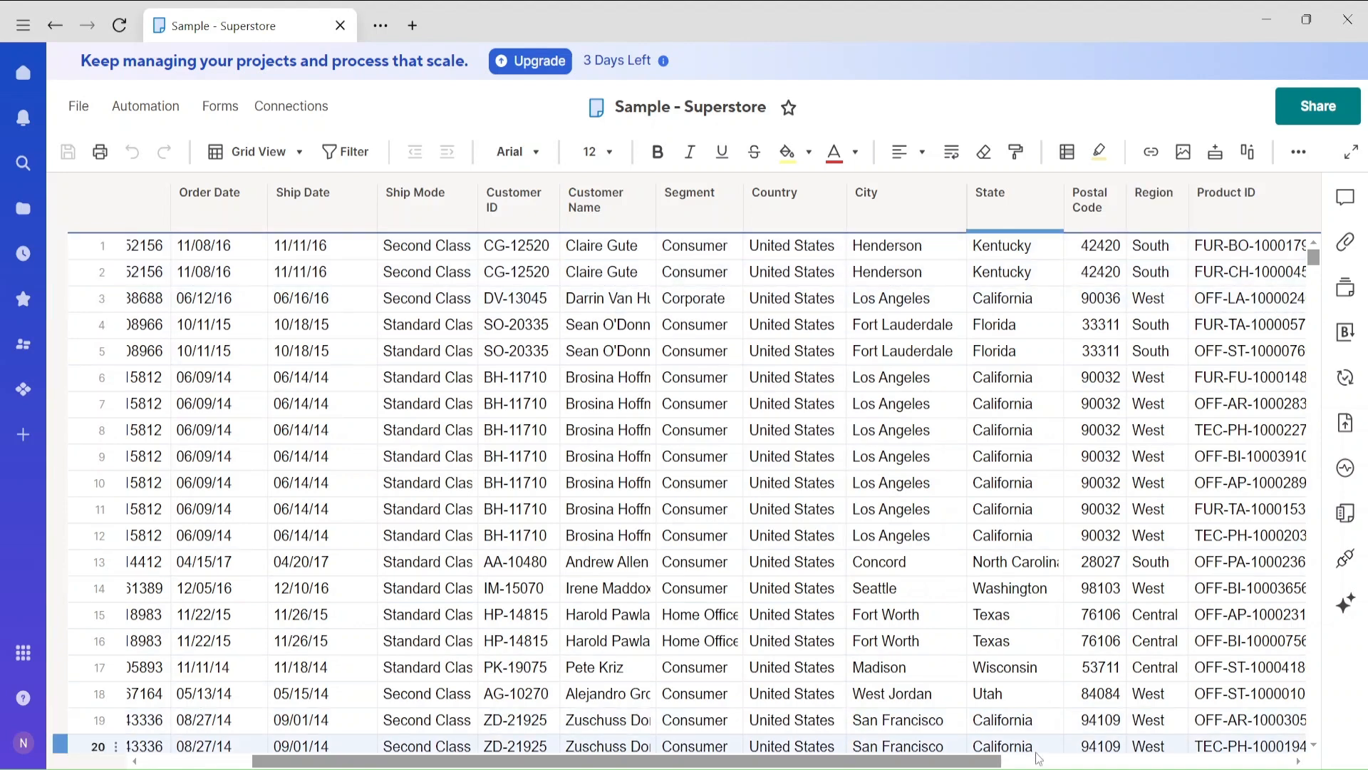
drag(990, 767, 1280, 766)
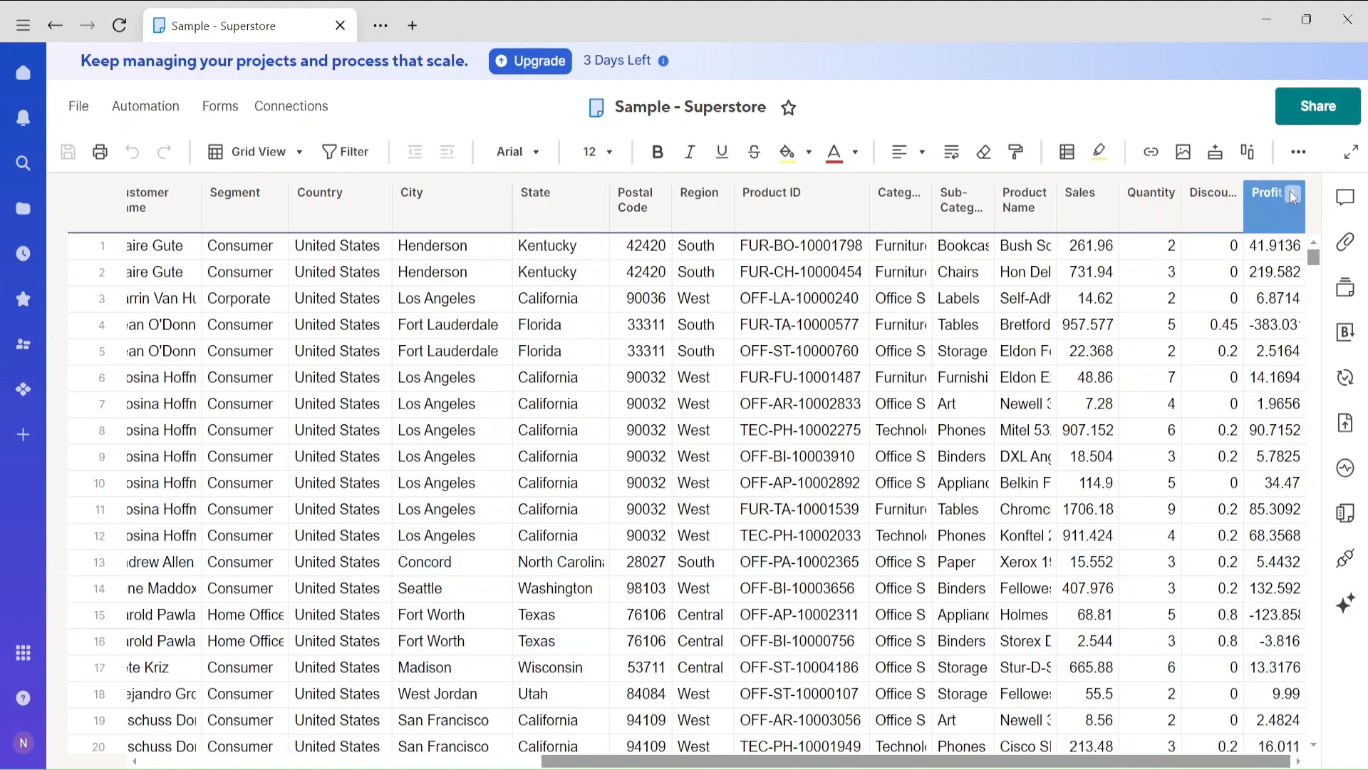
Step: Create a new grid sheet named CrossSheet in the Sheets folder and open it
click(56, 27)
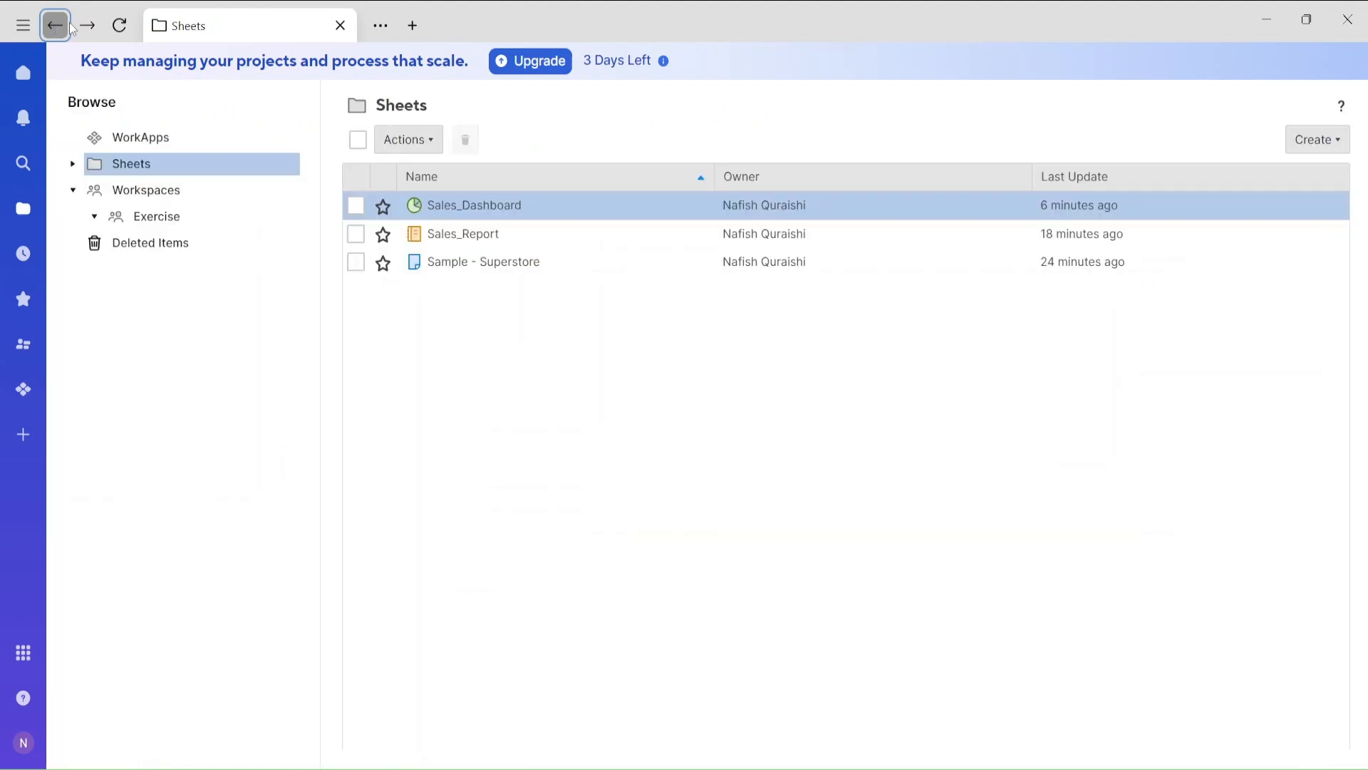
right_click(460, 314)
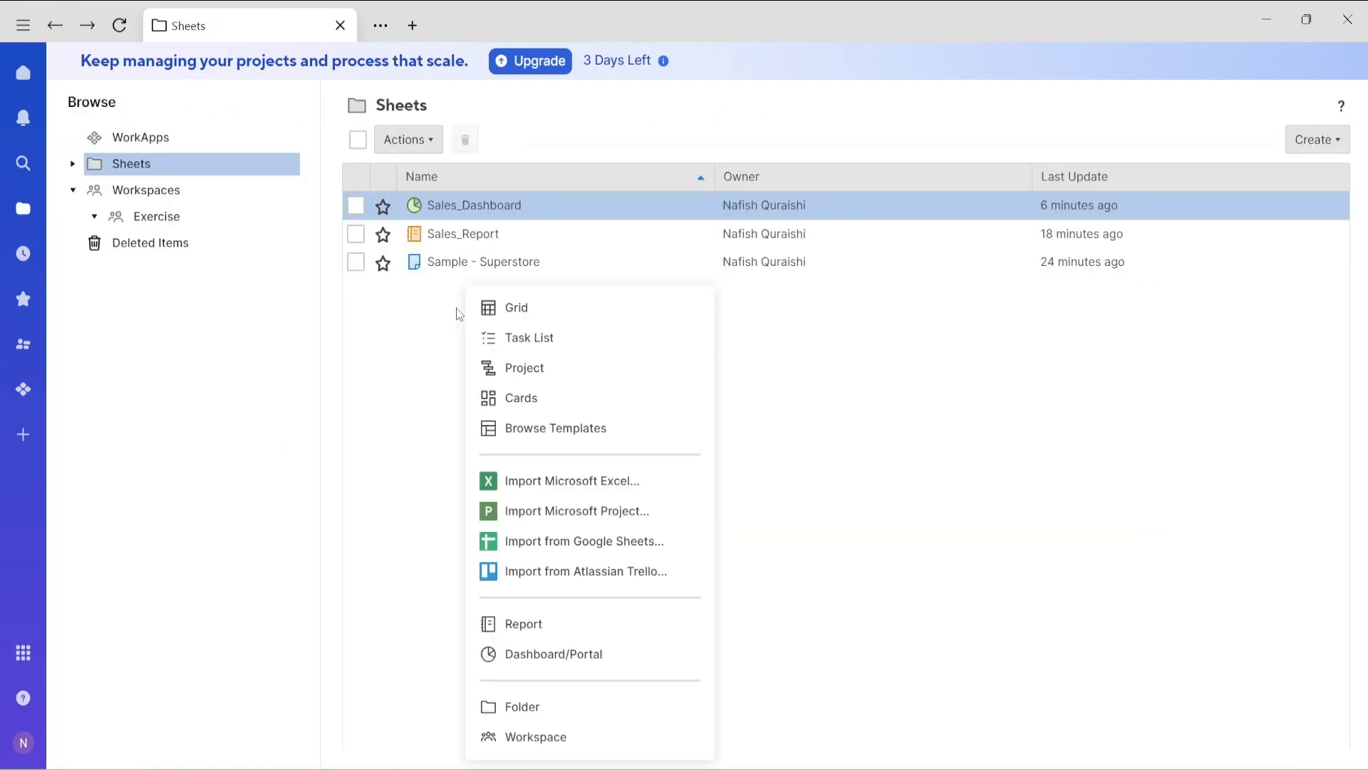
click(503, 308)
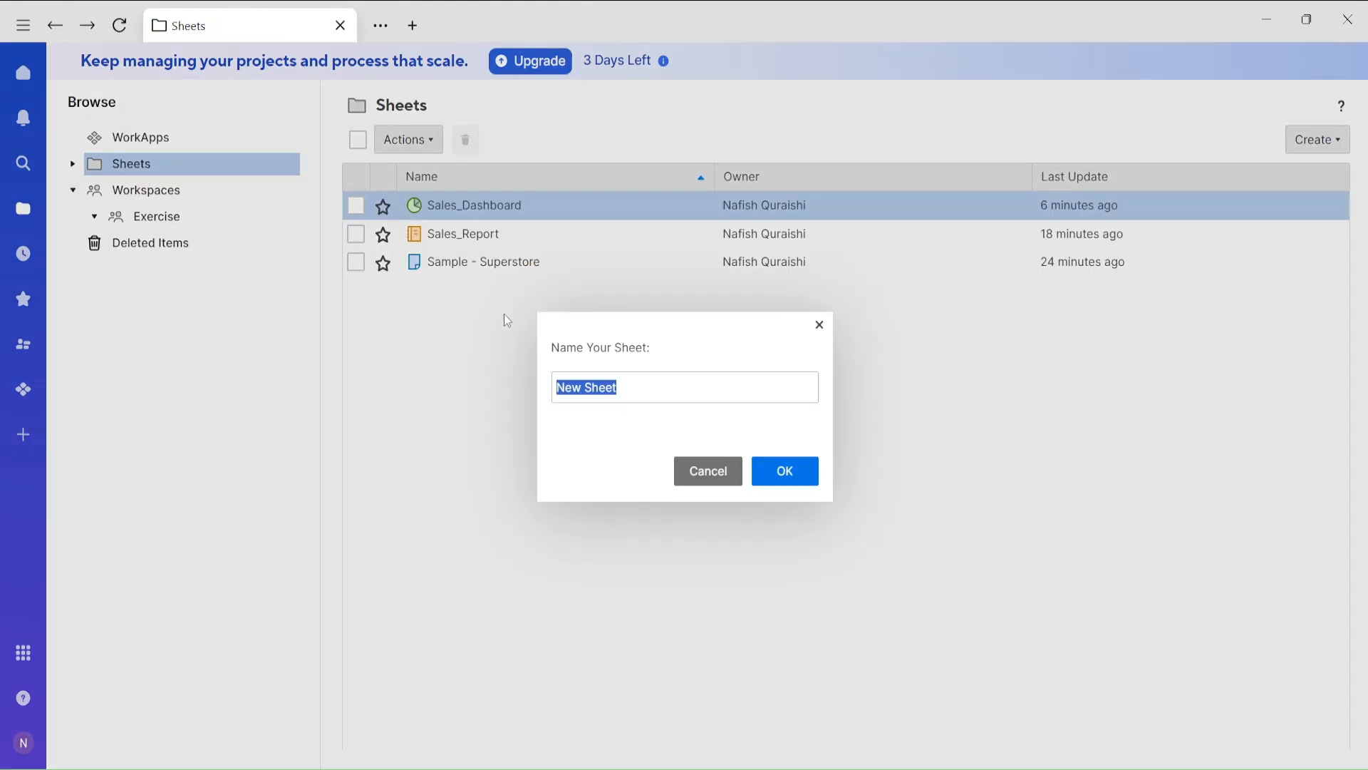
text(Cross)
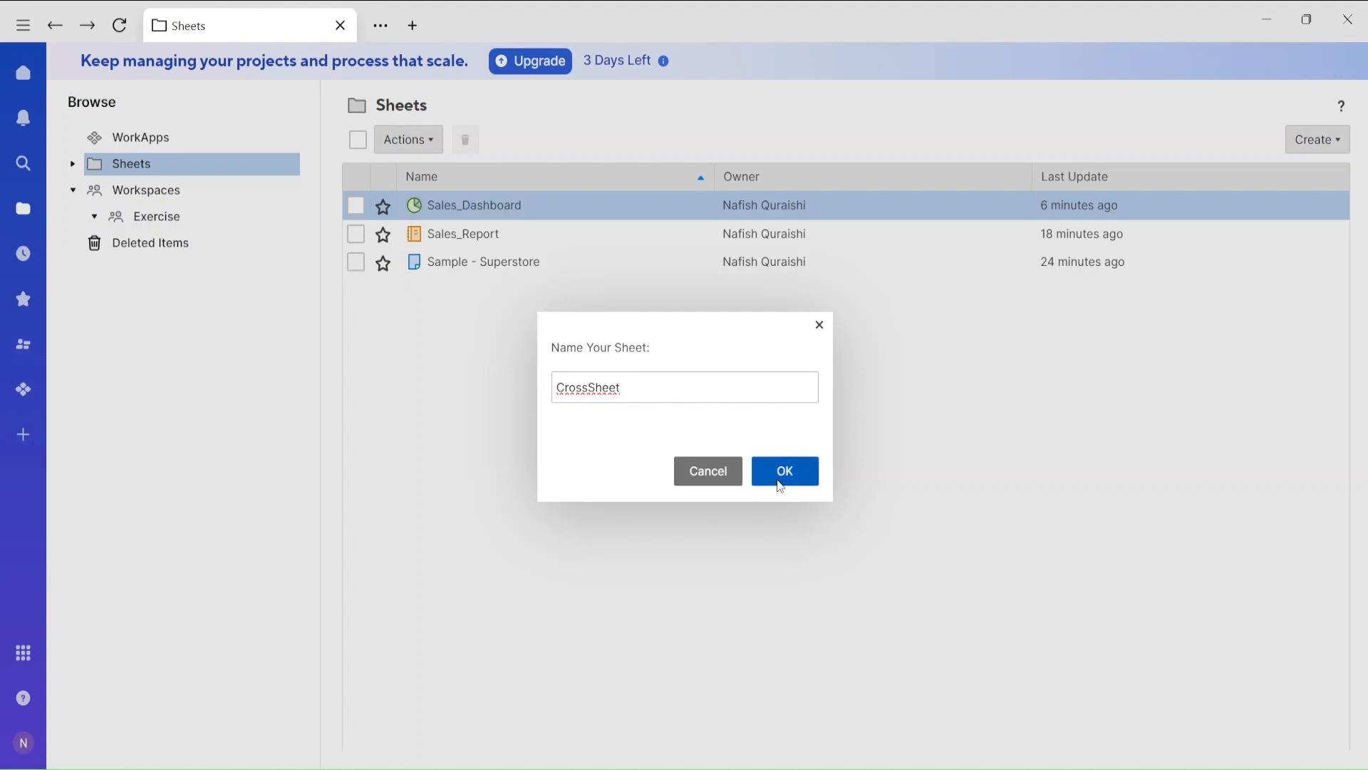
click(782, 476)
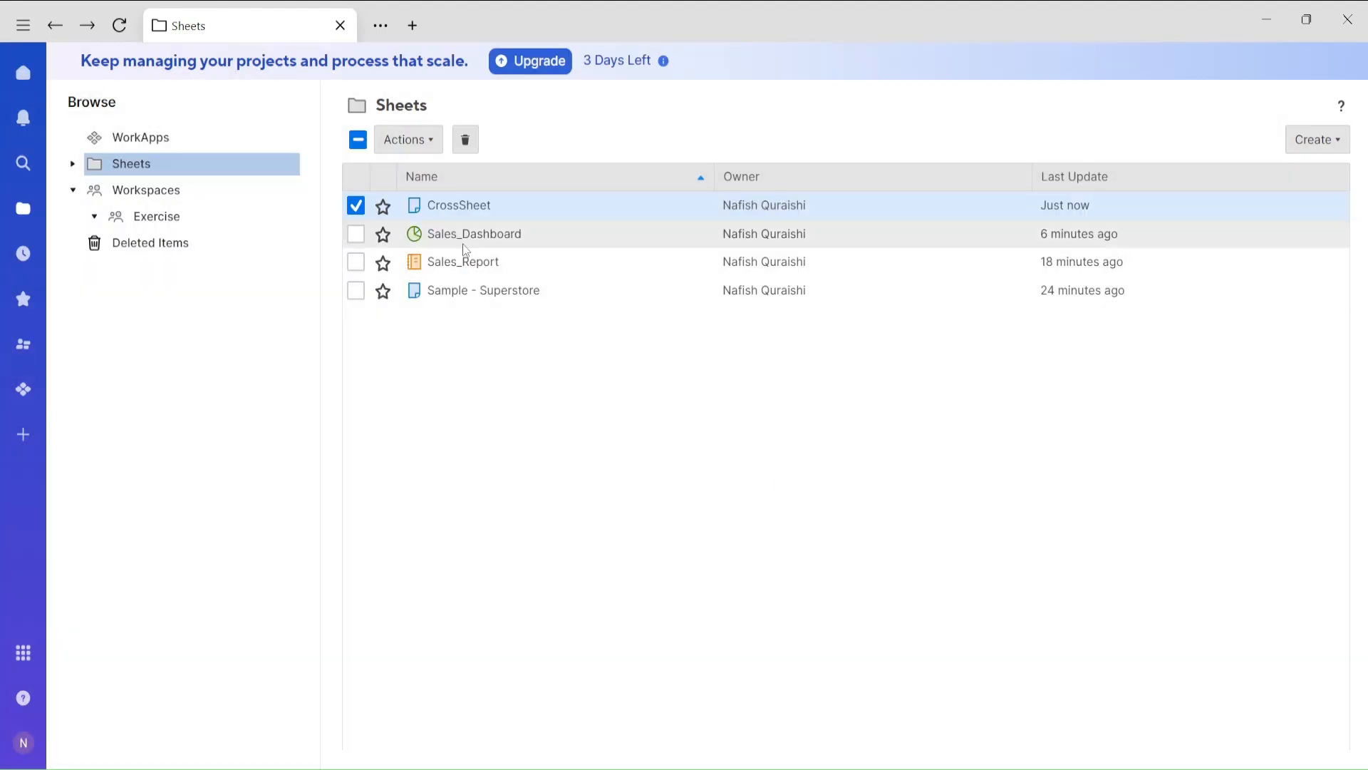
click(470, 206)
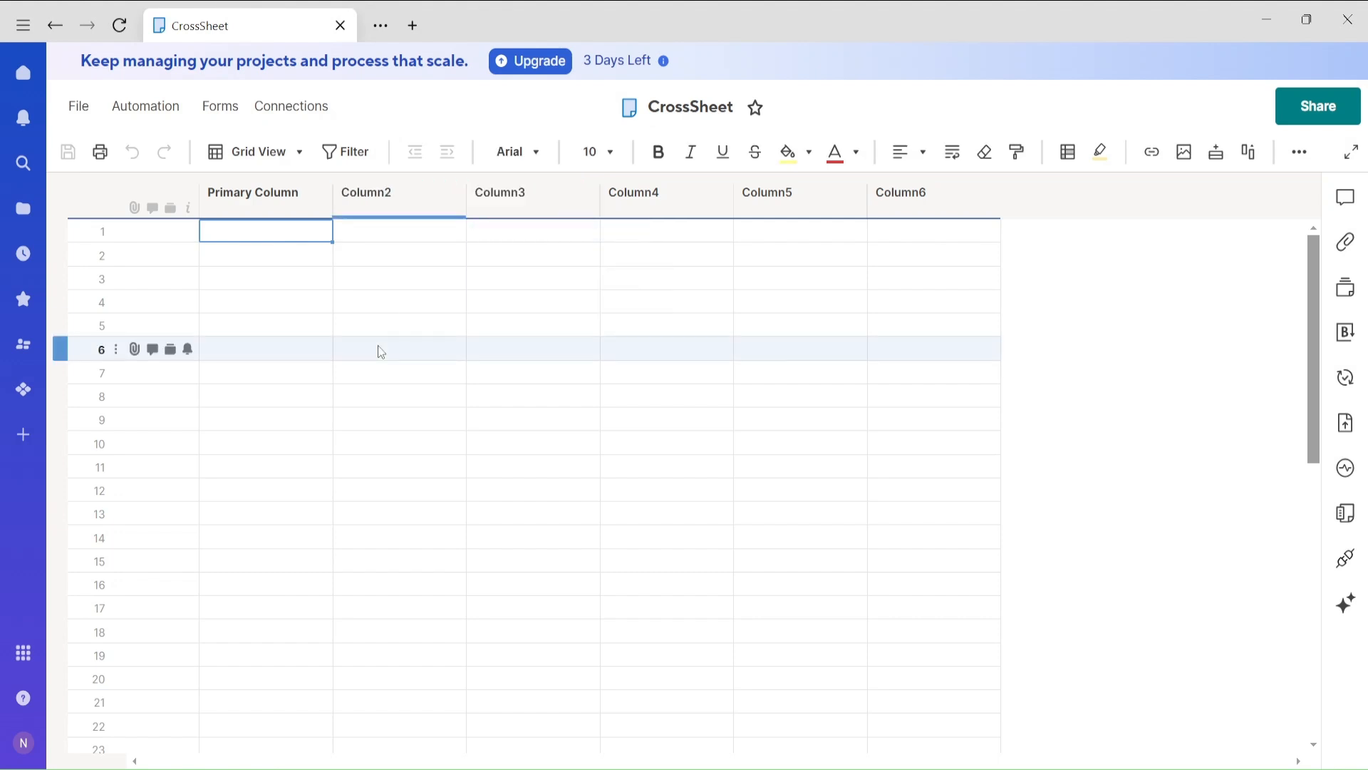
Step: Rename the primary column of CrossSheet as Region
right_click(268, 196)
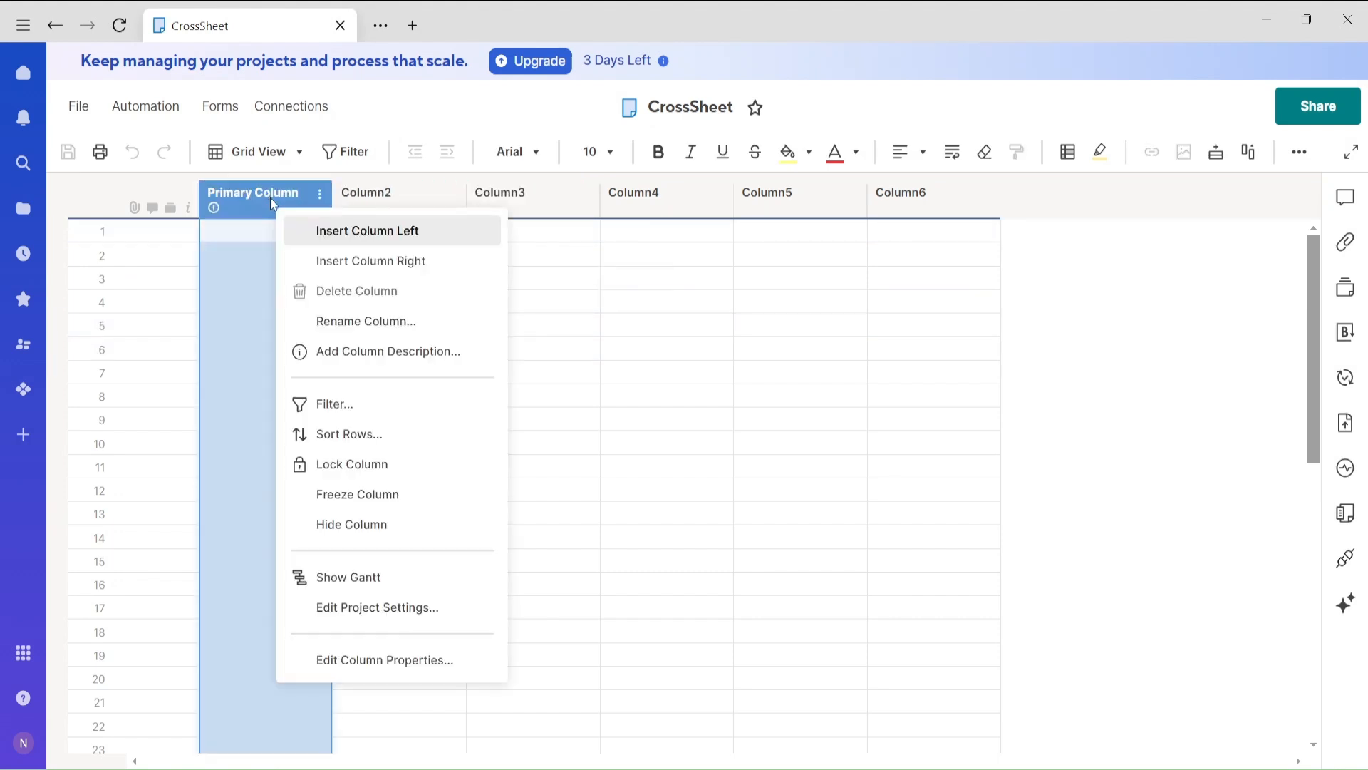
click(339, 322)
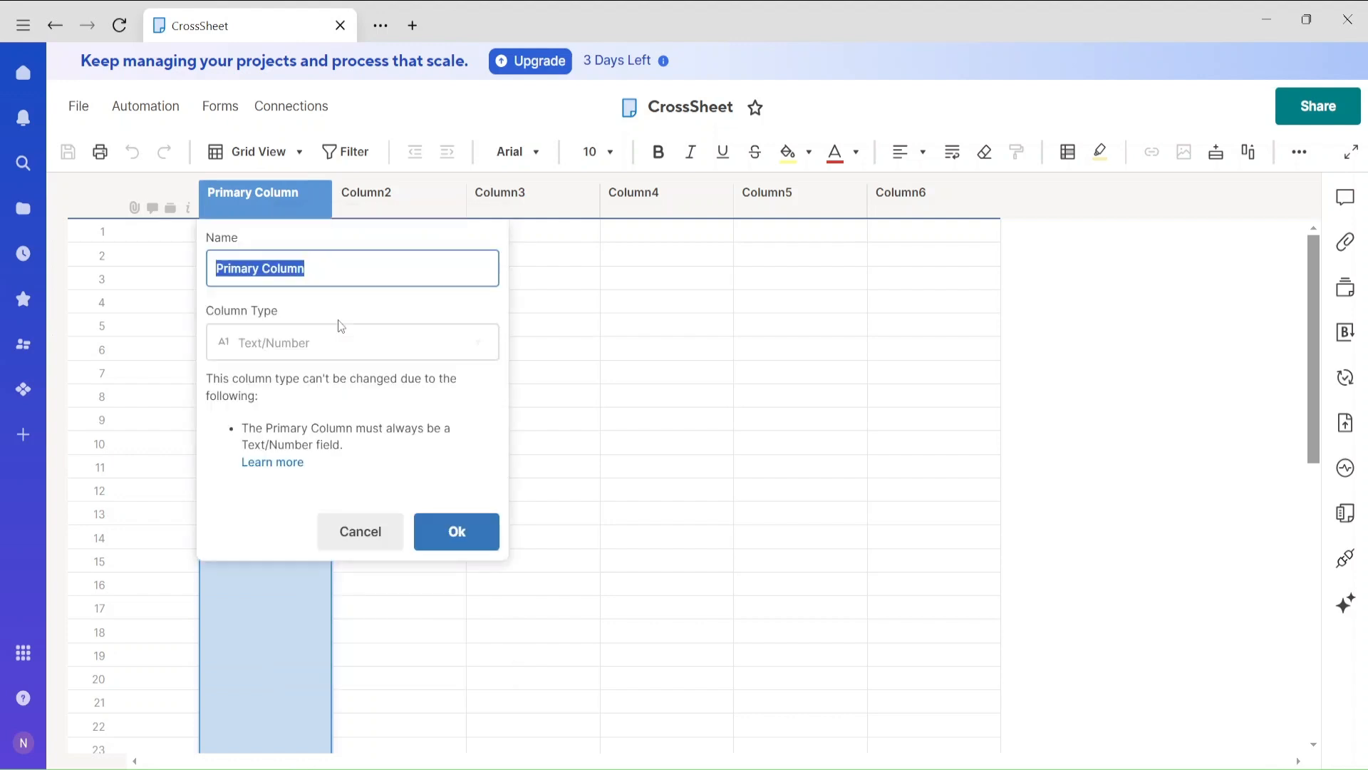
text(Region)
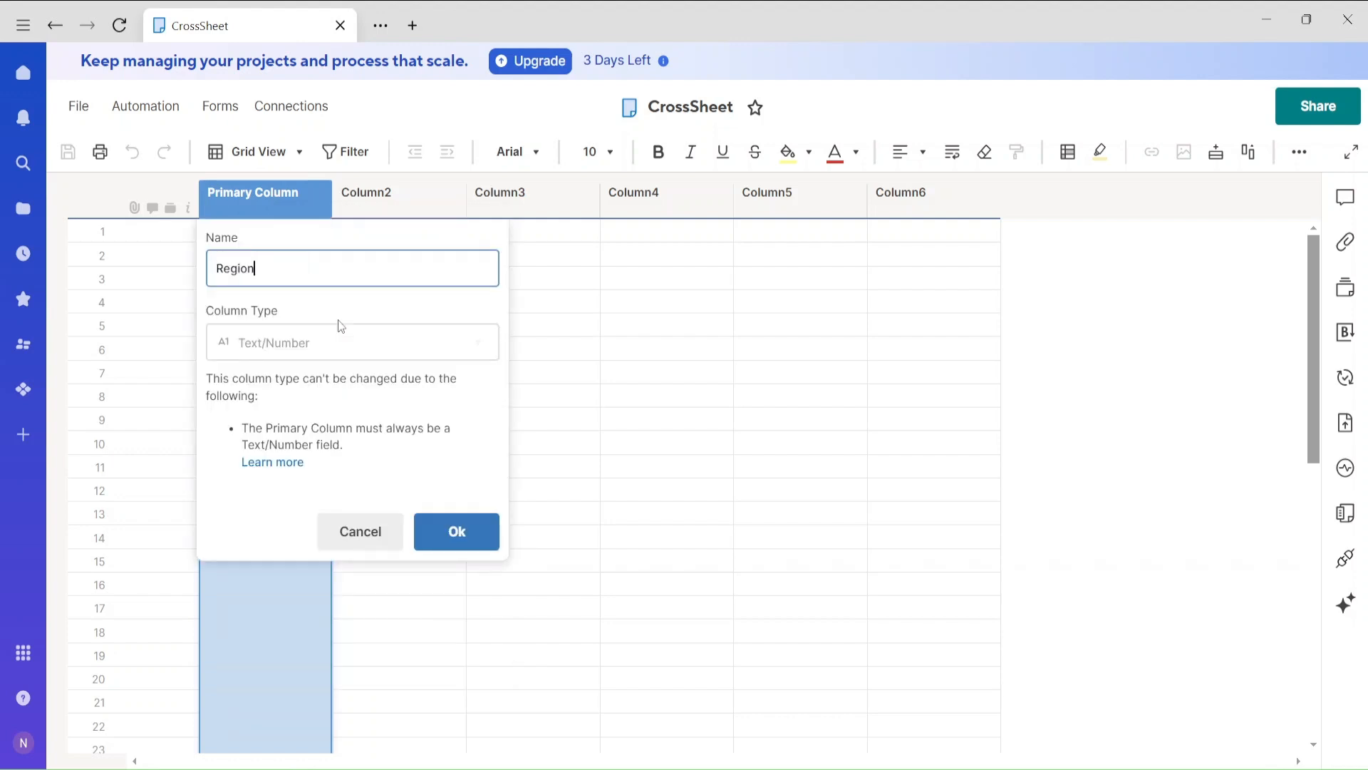
key(Return)
Step: Enter South, East, West and Central in rows 1 to 4 of the Region column
click(262, 227)
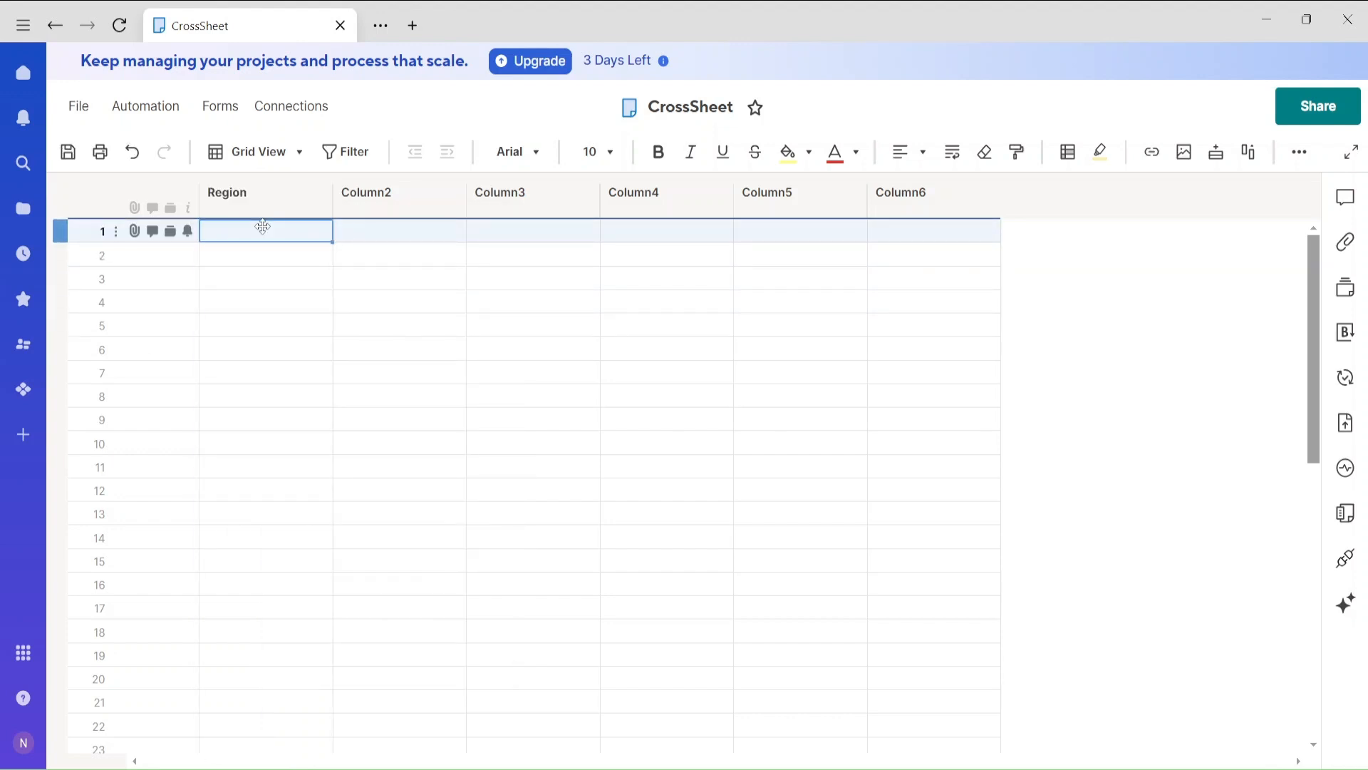
text(South)
key(Return)
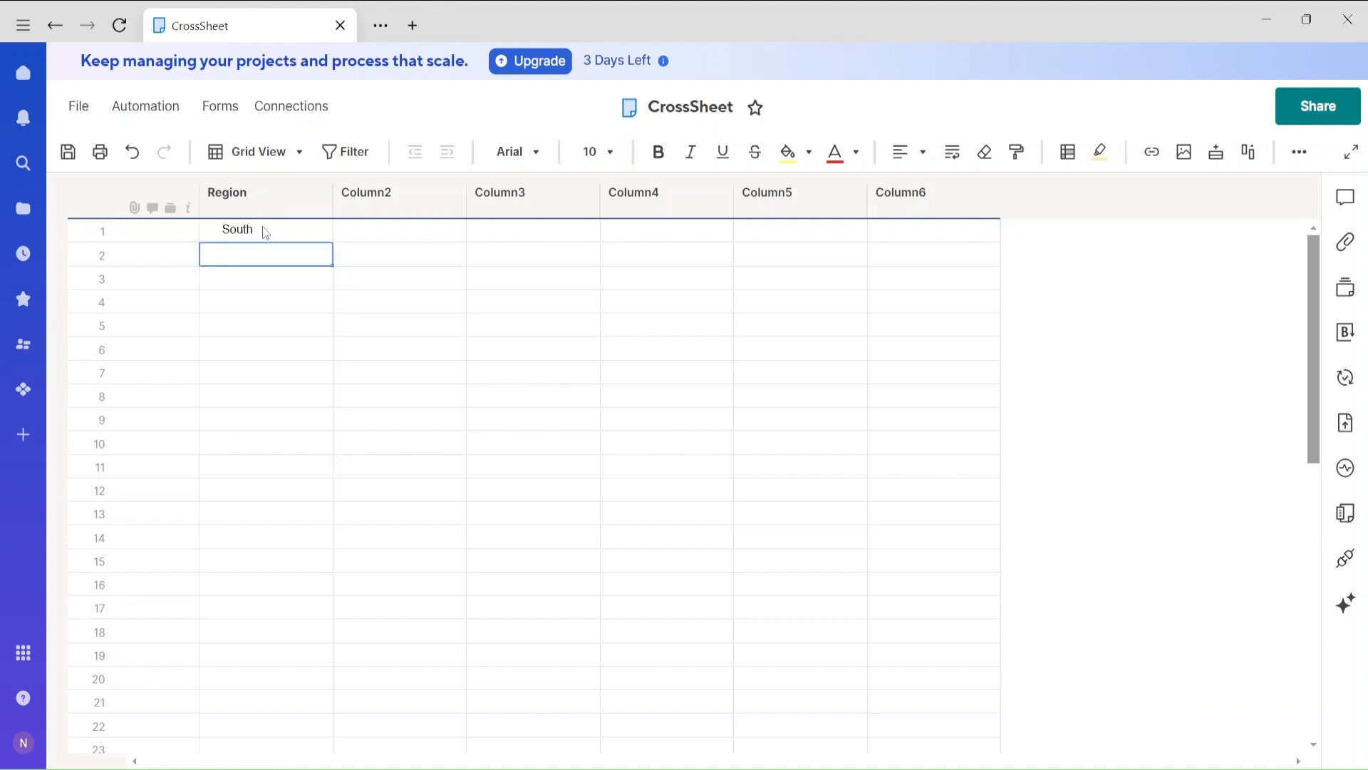
text(Eas)
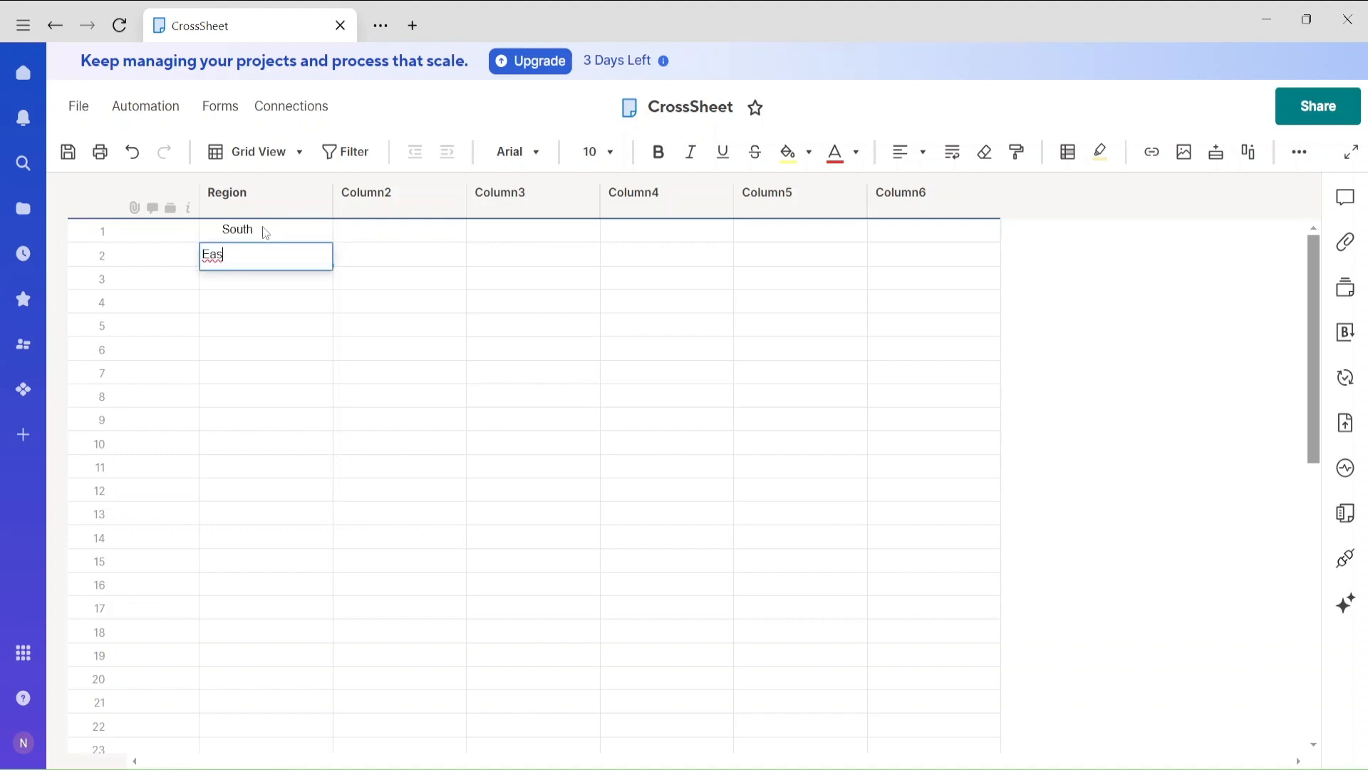
text(t)
key(Return)
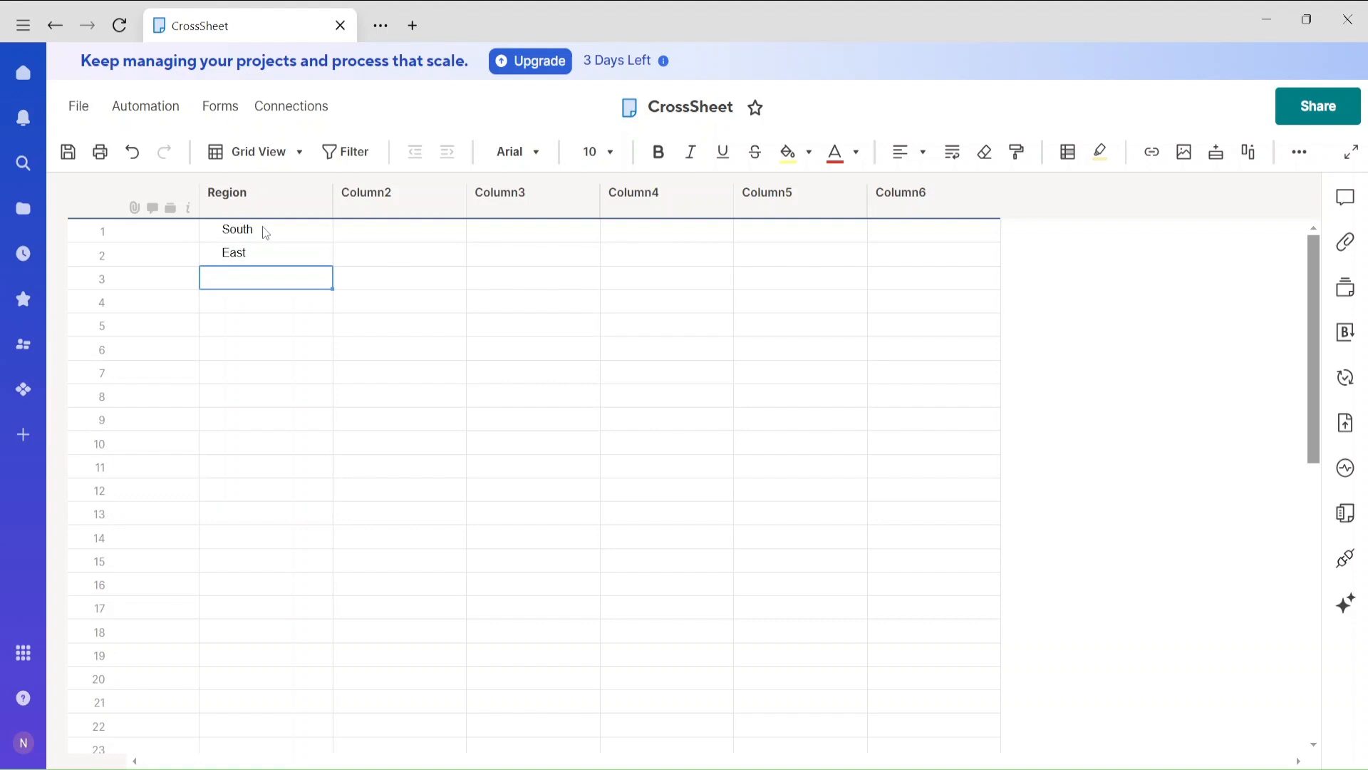
text(West)
key(Return)
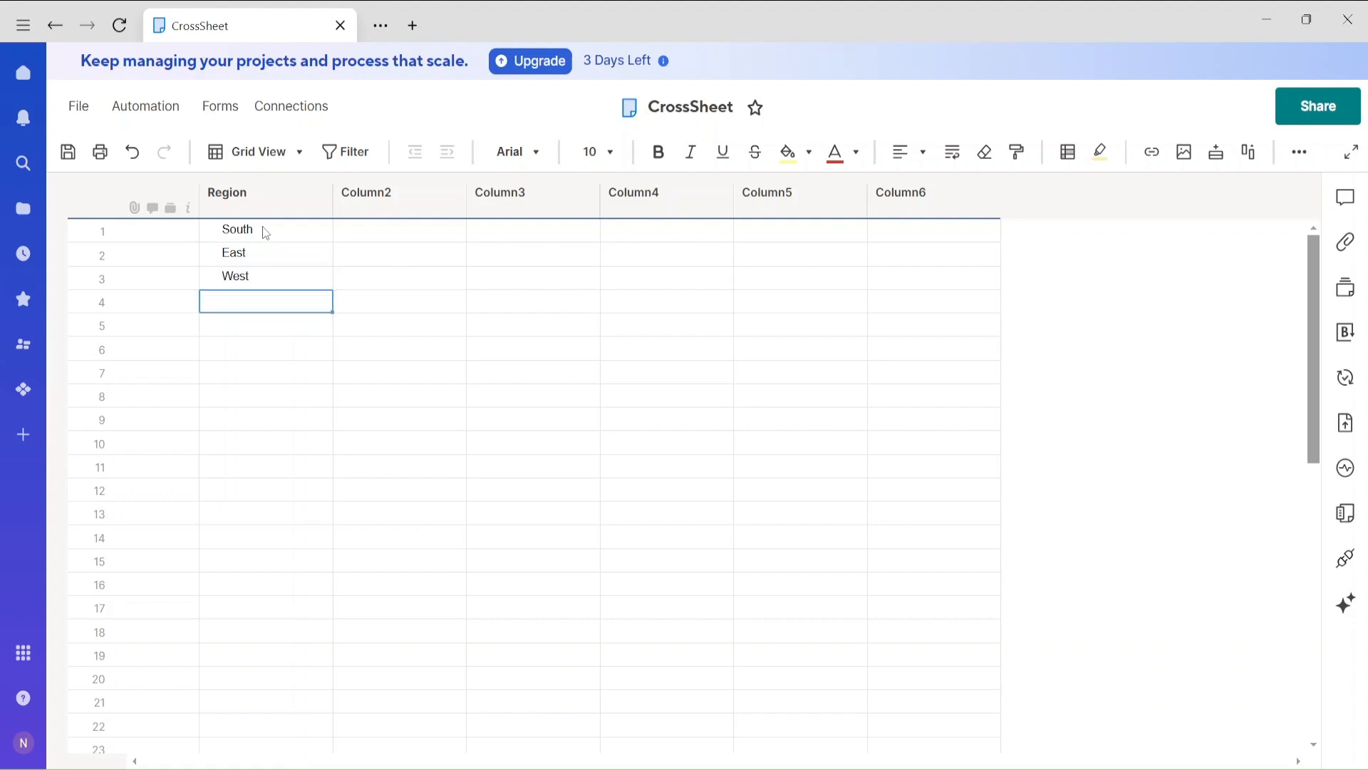
text(Ce)
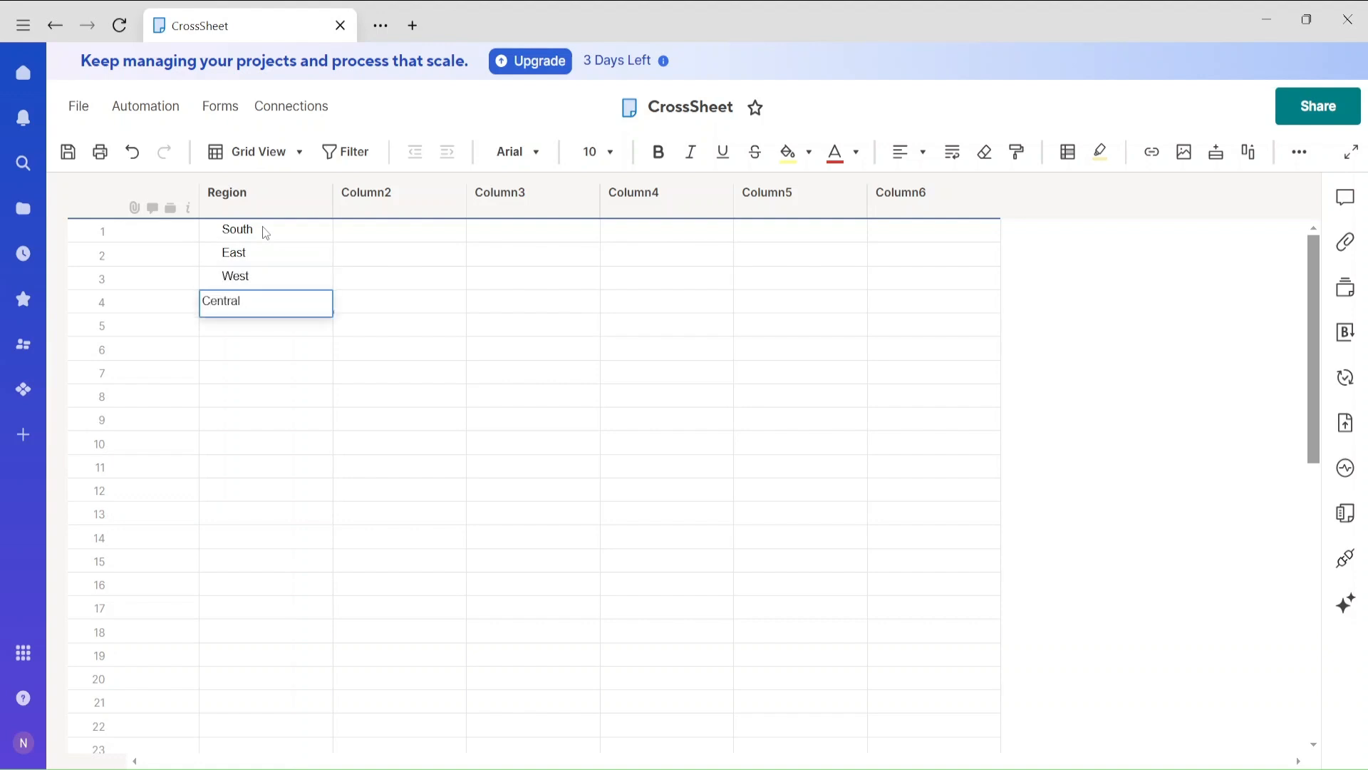
text(ntral)
click(340, 463)
click(270, 256)
click(272, 255)
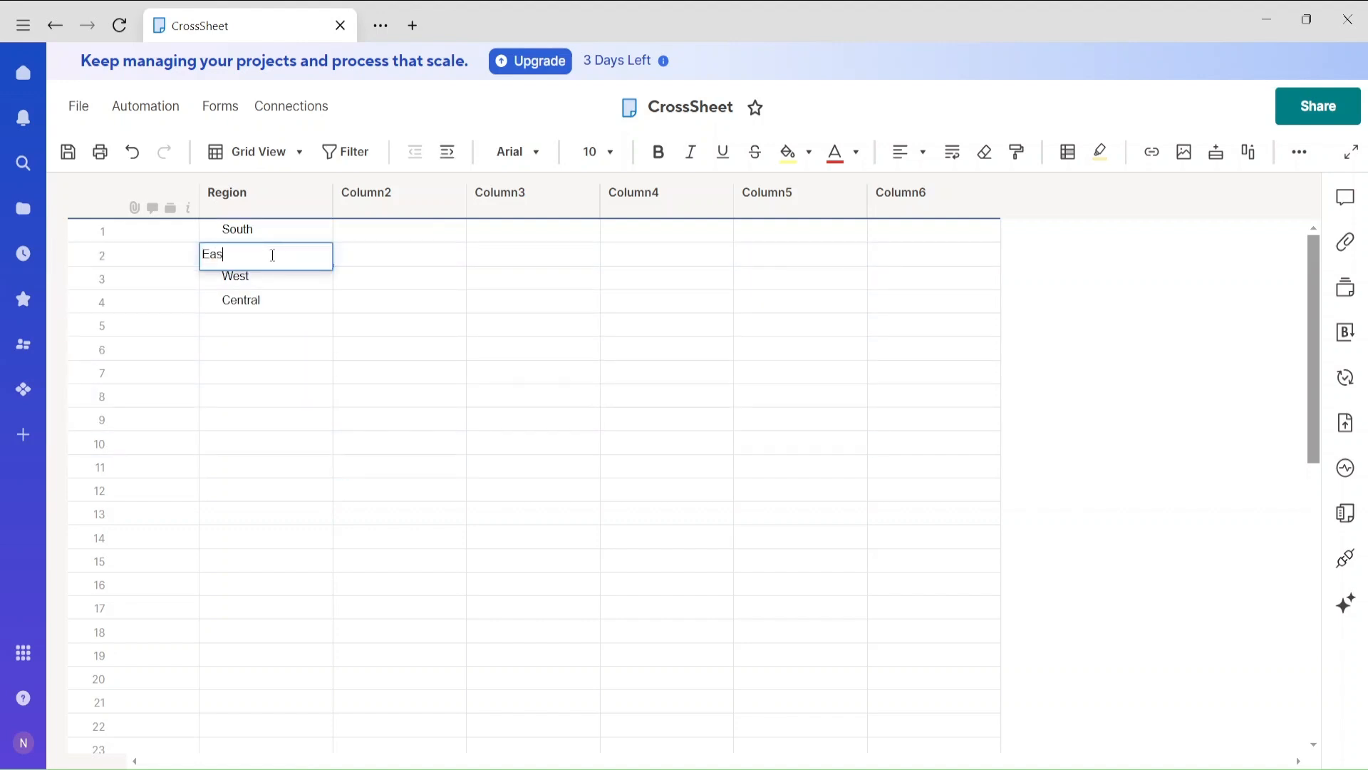
click(264, 325)
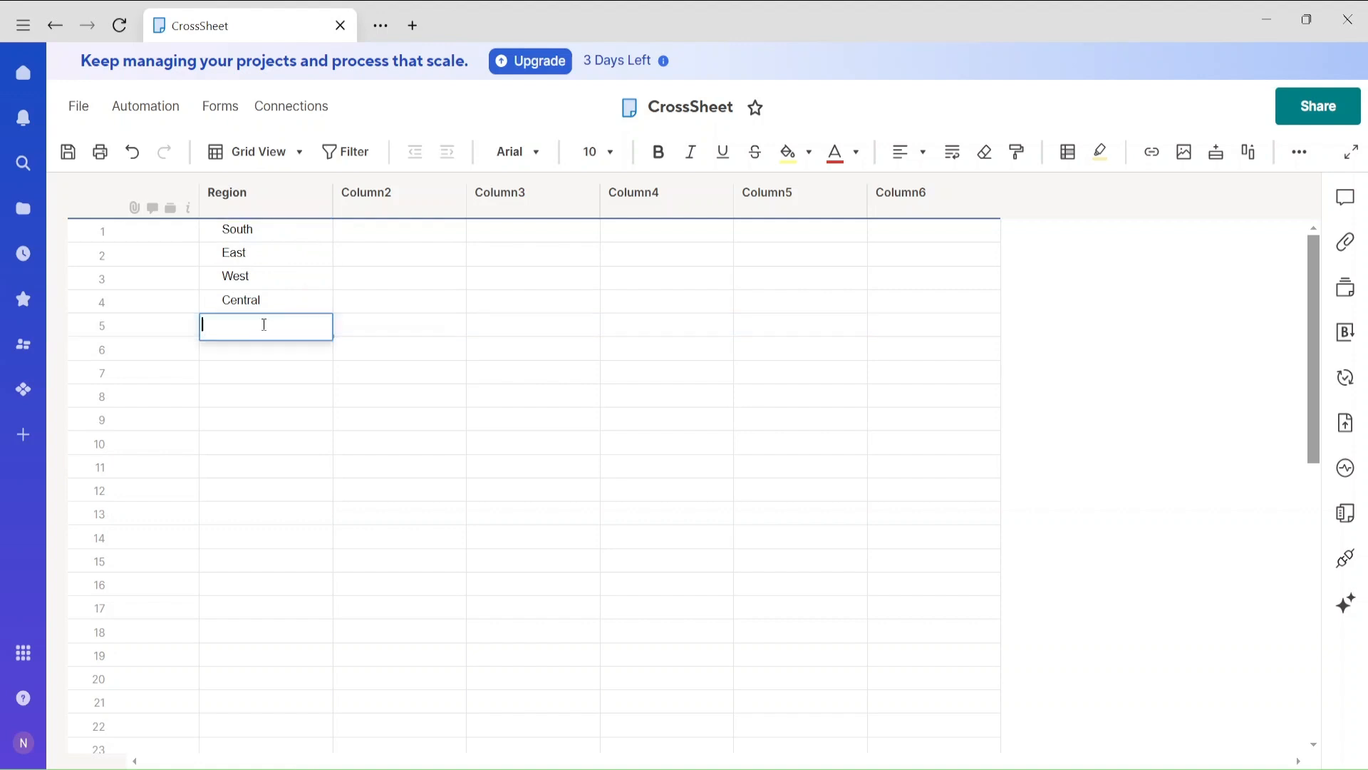
Step: Enter North in row 5 of the Region column and save the sheet
text(North)
click(370, 396)
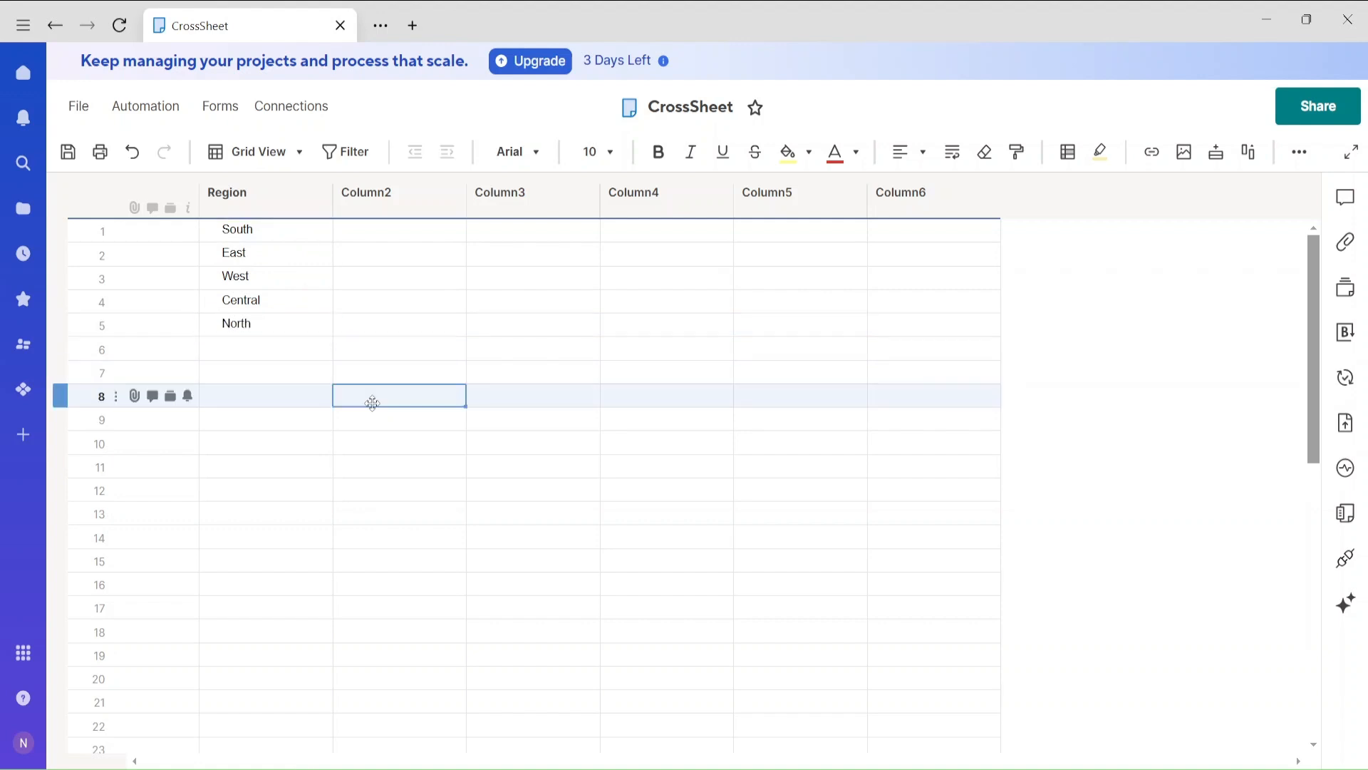
click(71, 153)
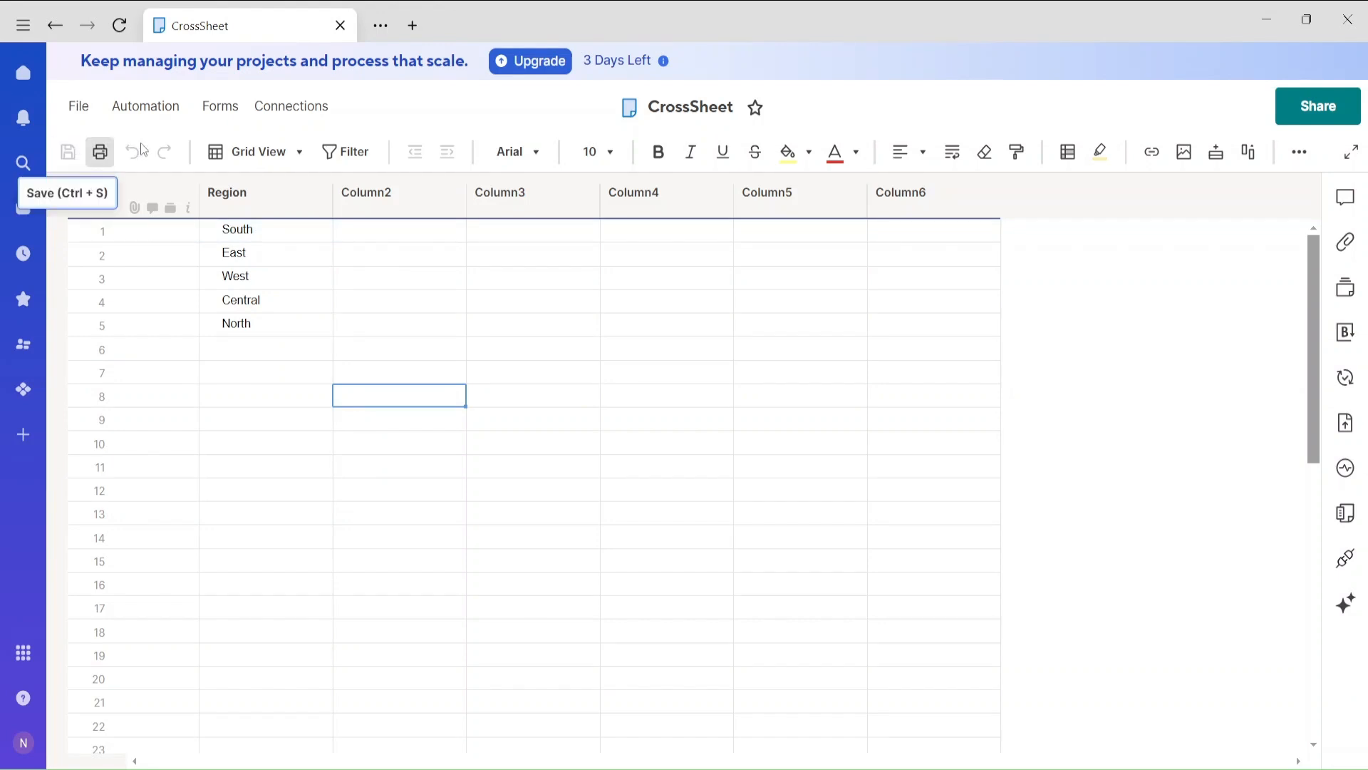
Step: Rename Column2 as Total Profit
click(371, 202)
right_click(372, 202)
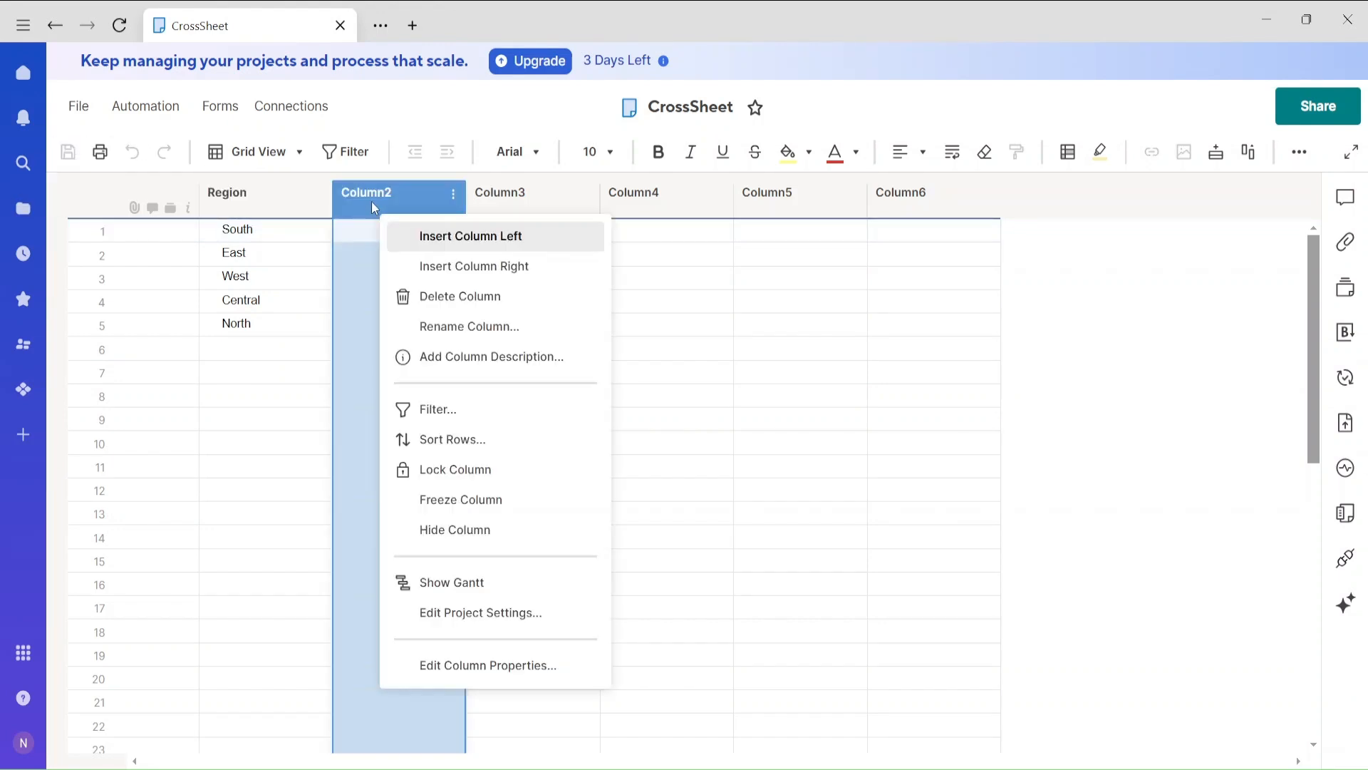
click(457, 330)
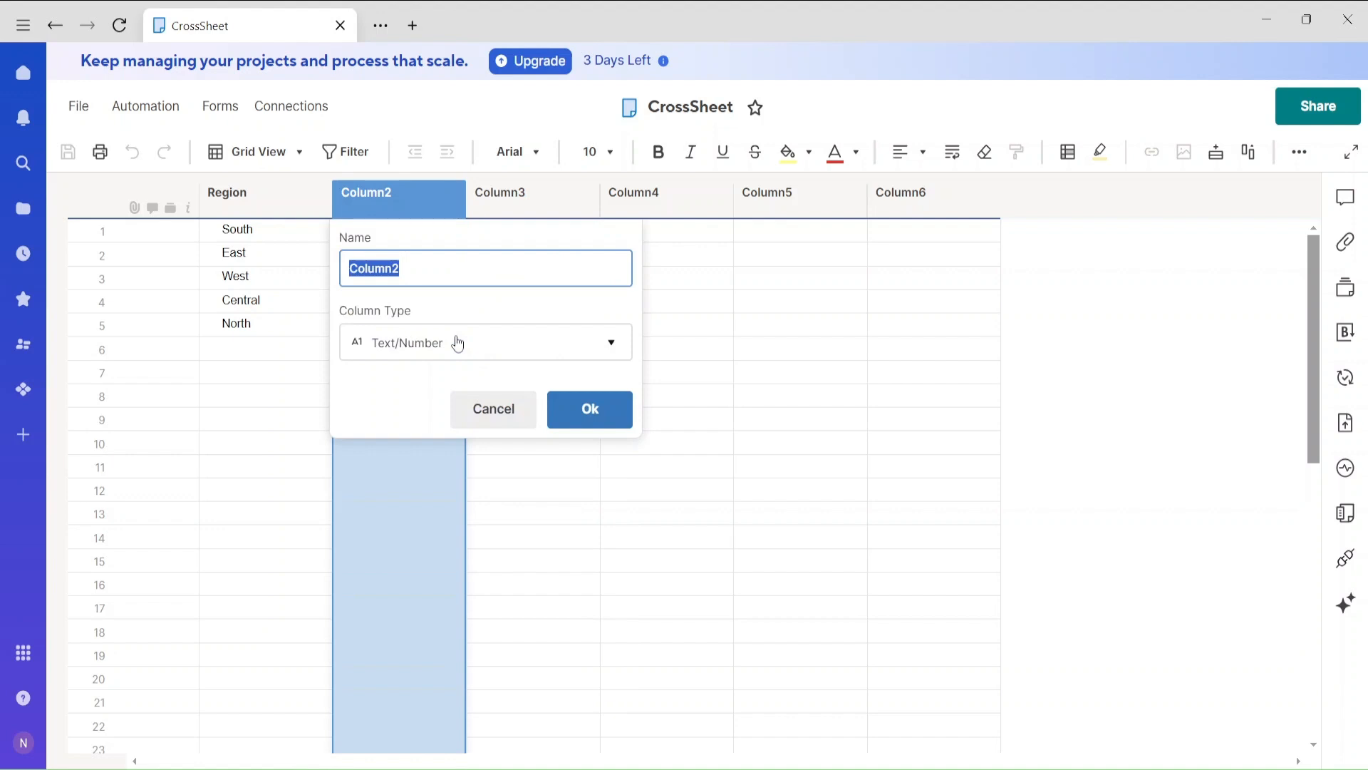
text(PRofit)
key(BackSpace)
key(BackSpace)
key(BackSpace)
key(BackSpace)
key(BackSpace)
key(BackSpace)
text(Total Profit)
key(Return)
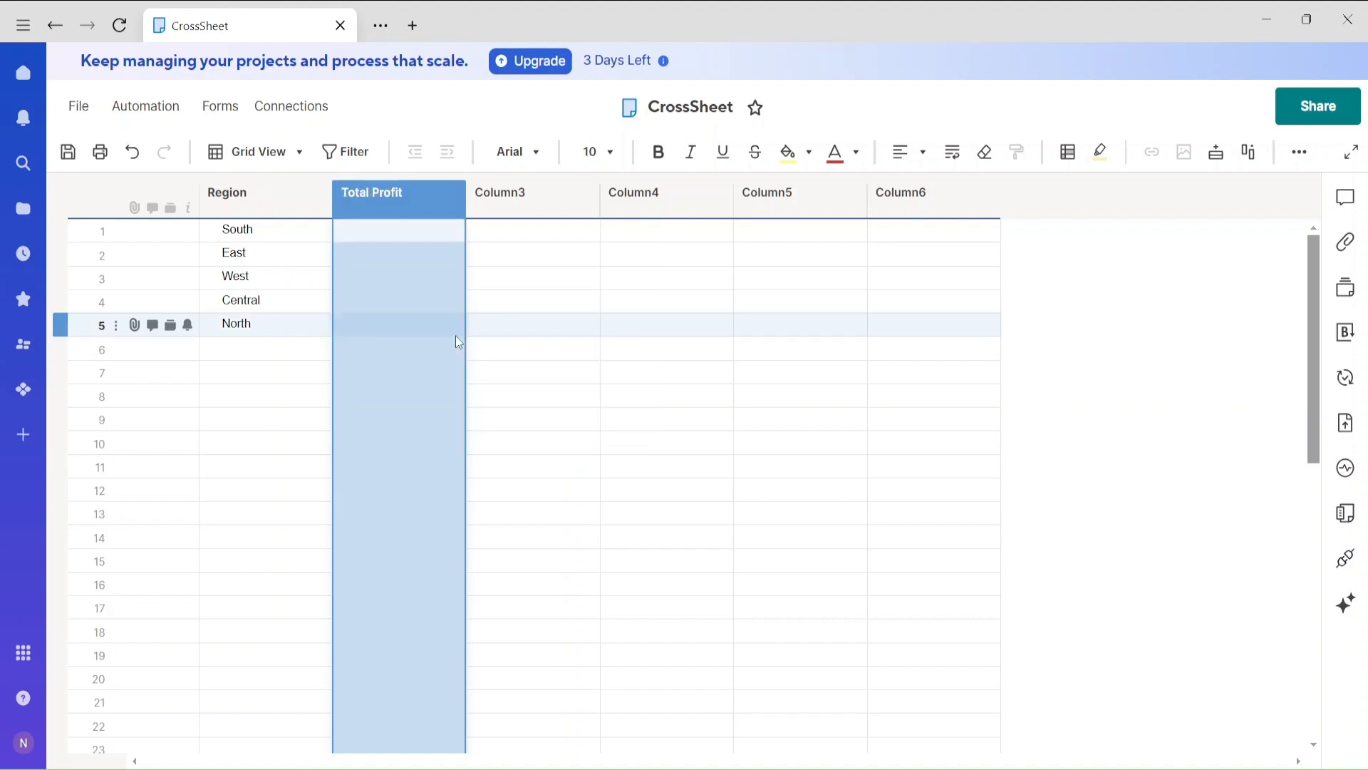
Step: Start a SUMIF formula in row 1 of Total Profit, referencing the Region column of Sample - Superstore as its range
double_click(404, 239)
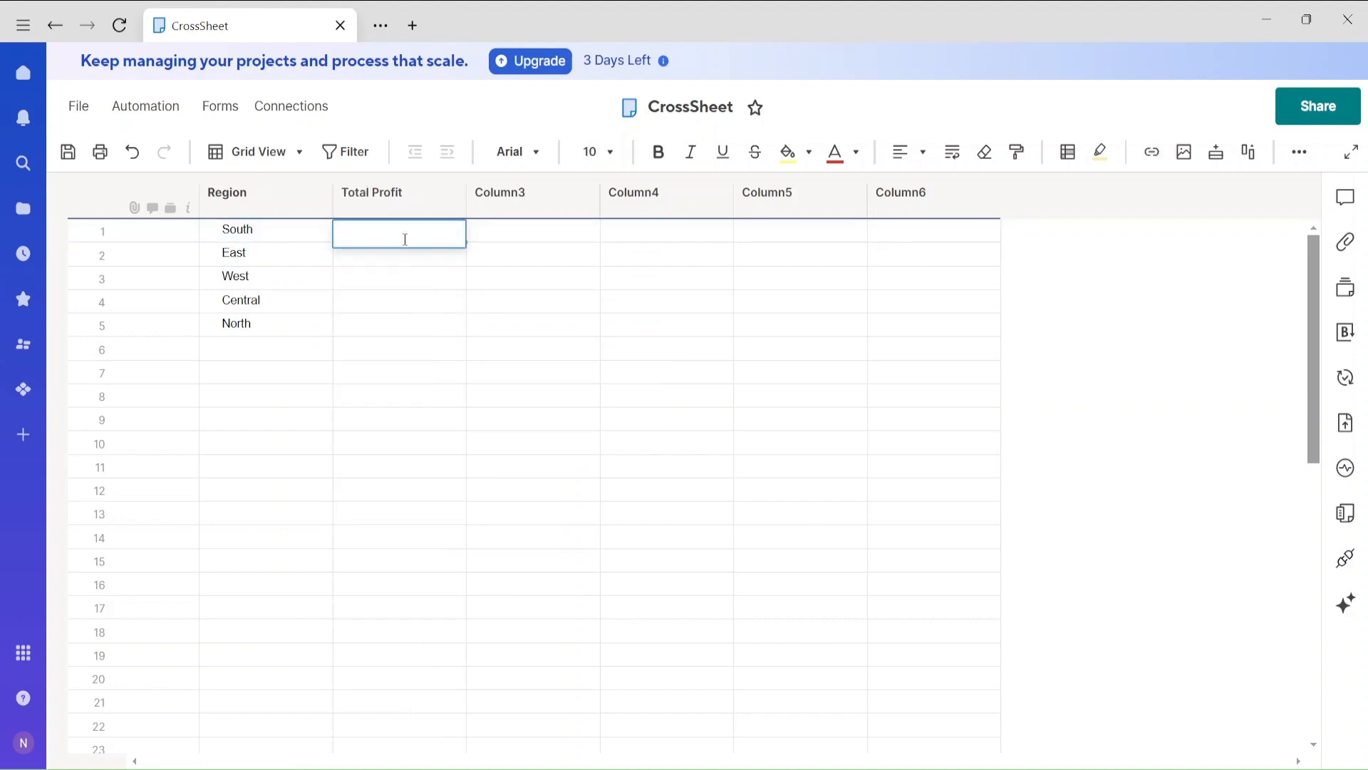
text(=su)
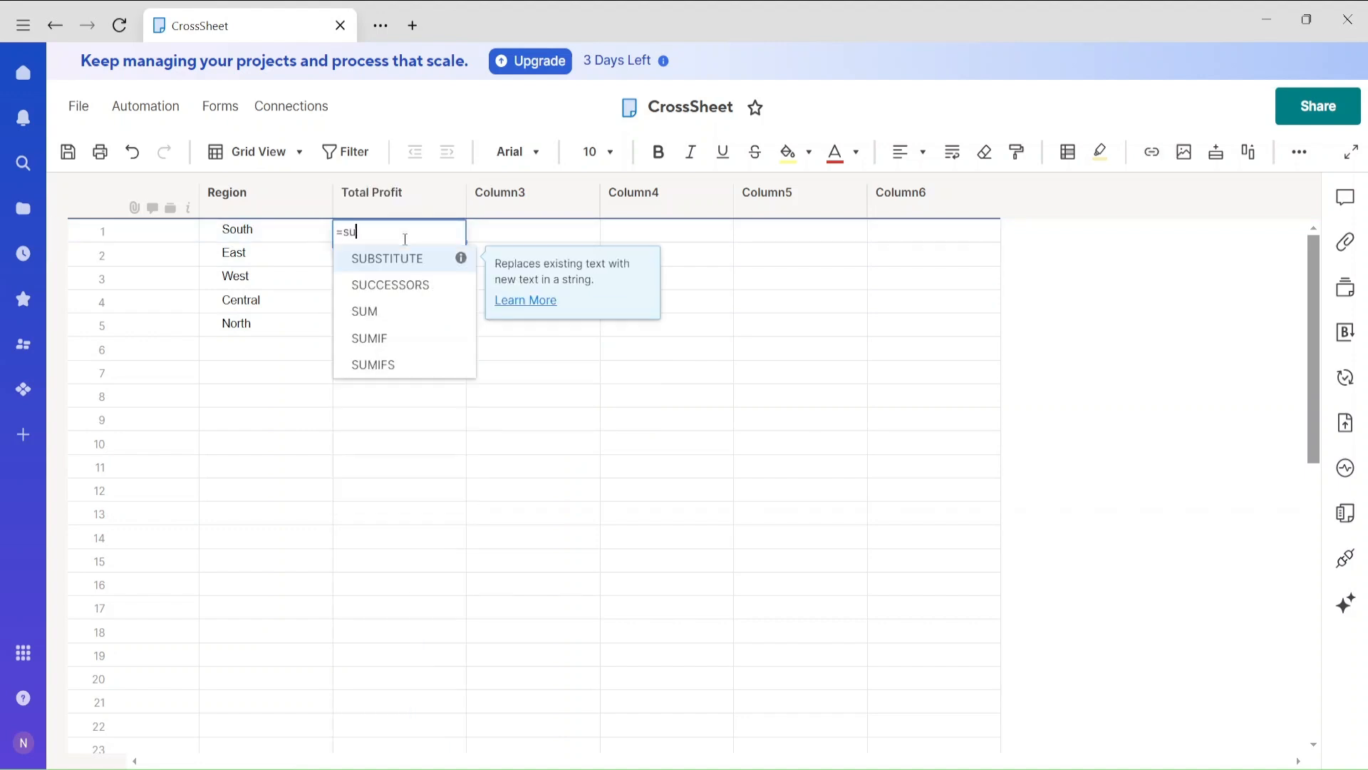
text(mif()
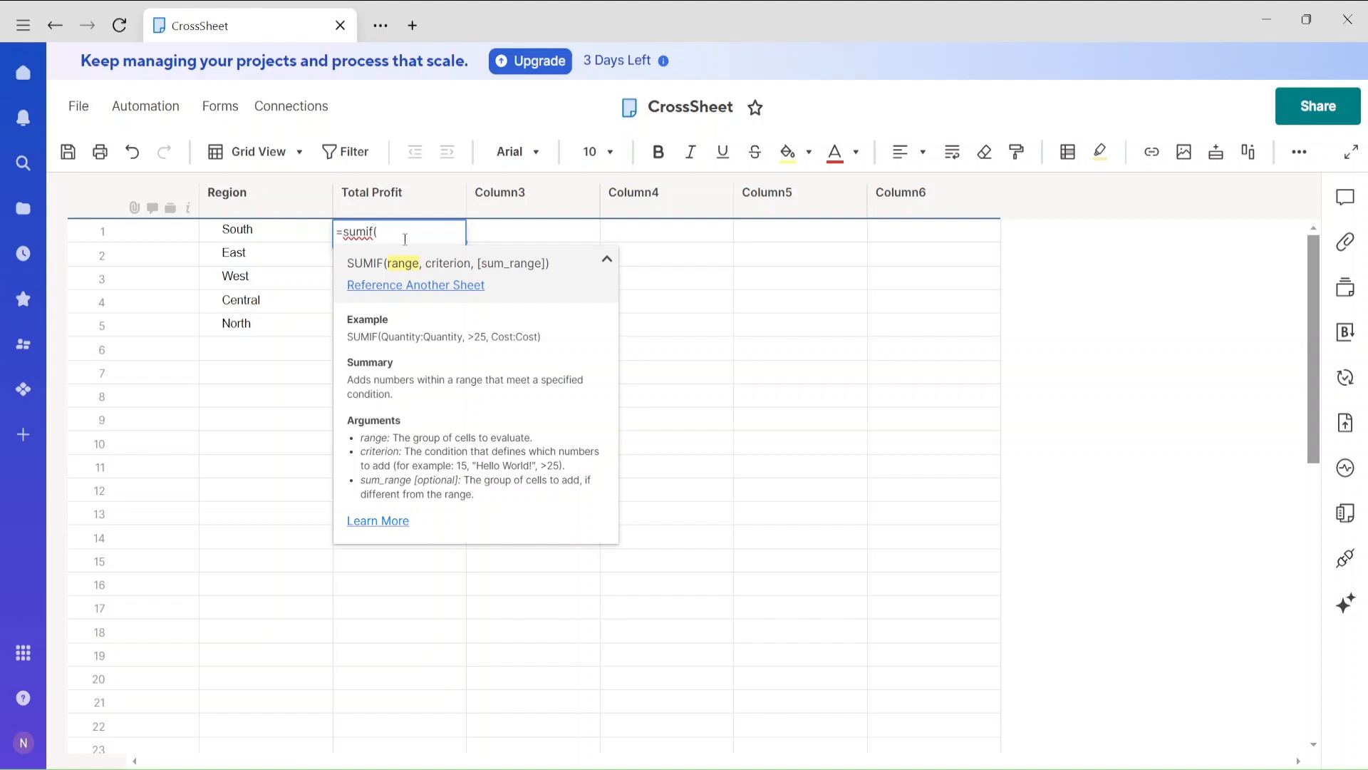
click(397, 285)
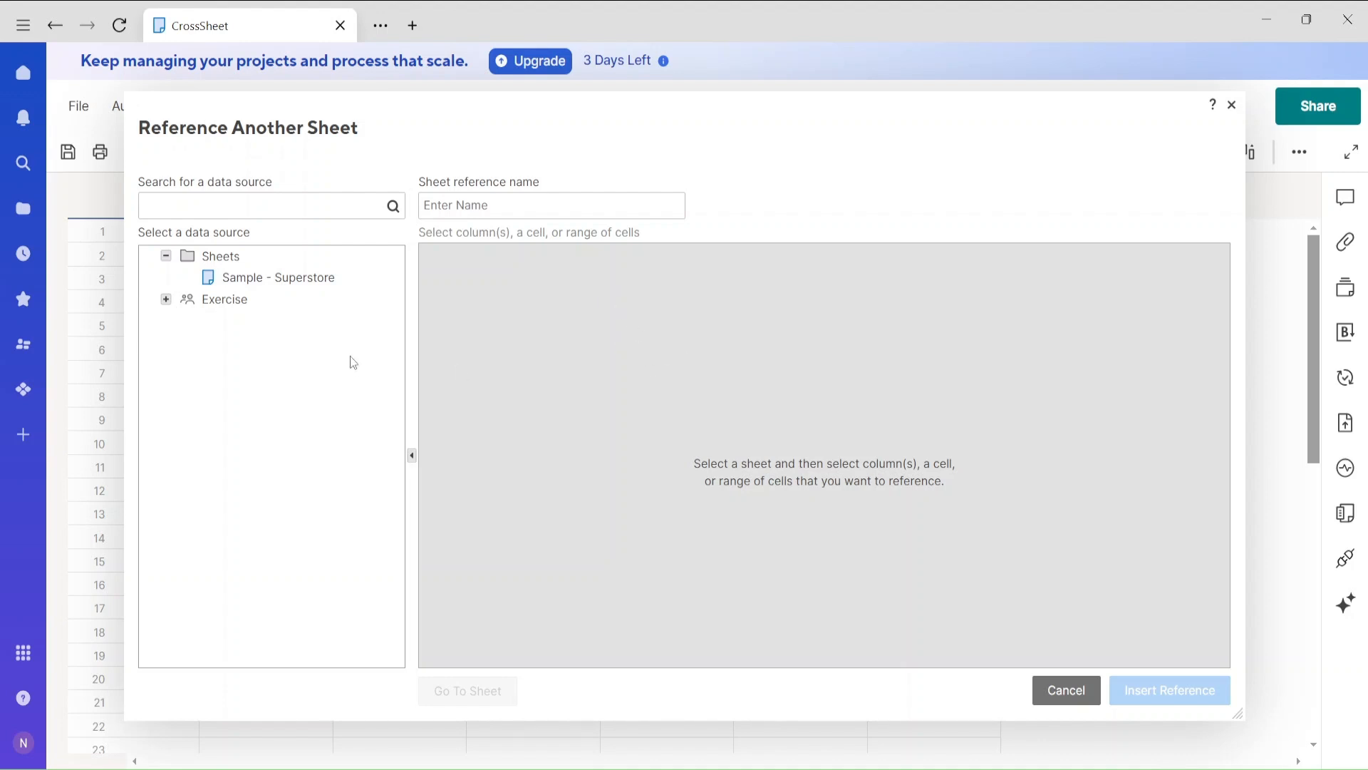
click(322, 280)
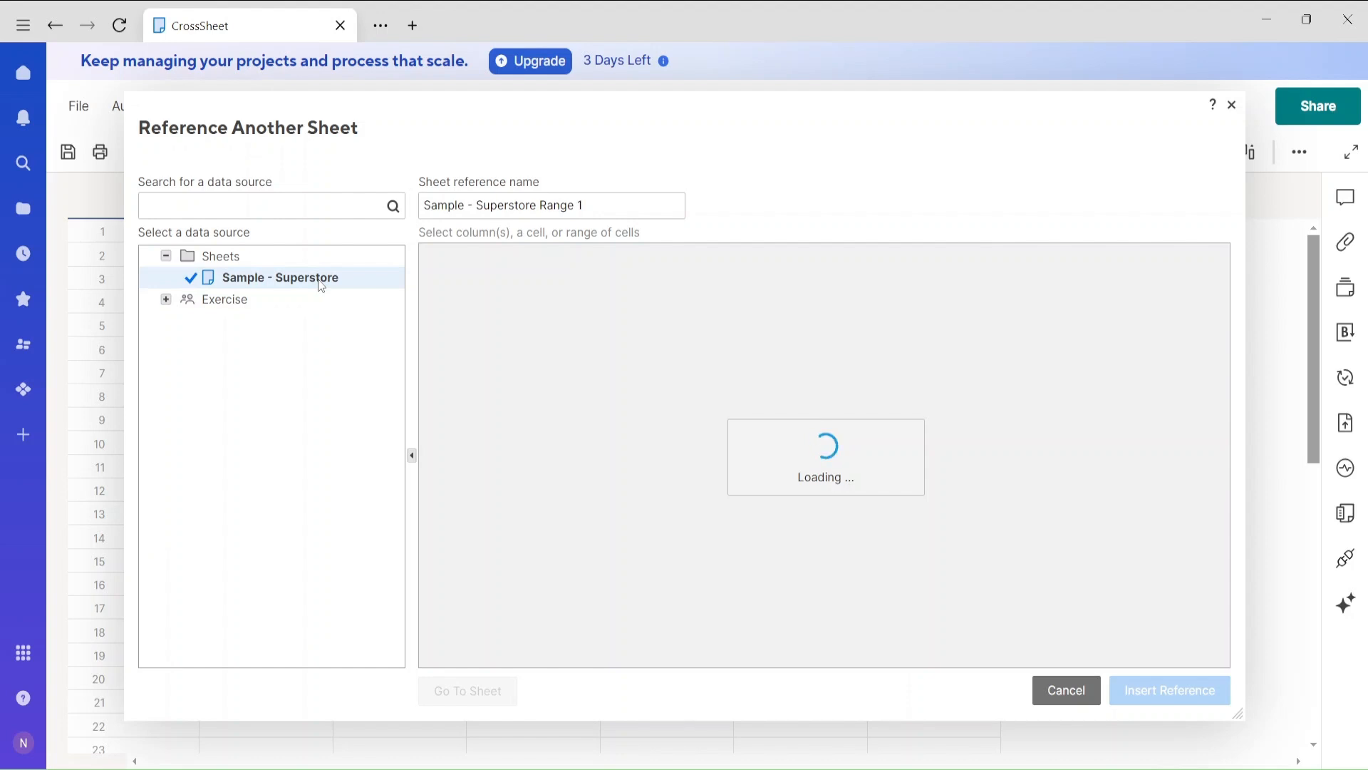
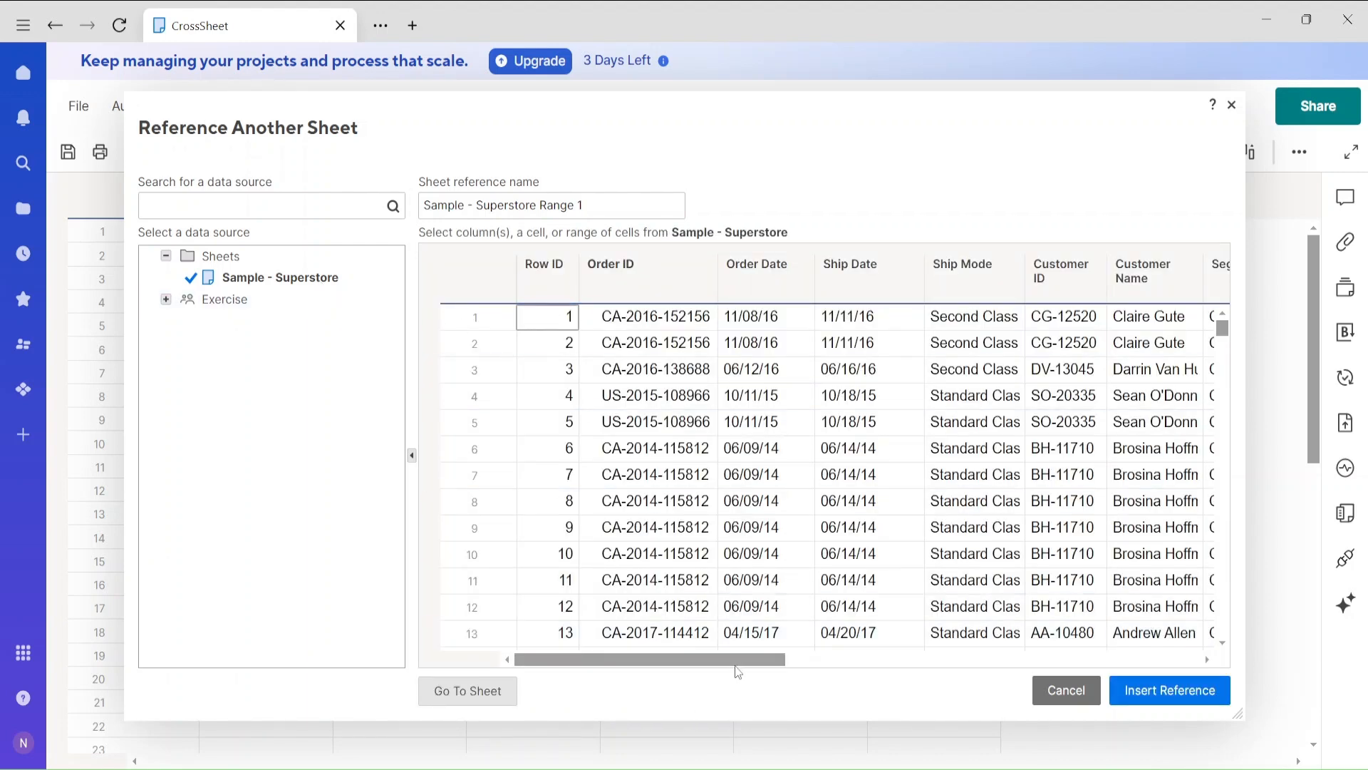
drag(732, 660, 952, 684)
click(1139, 271)
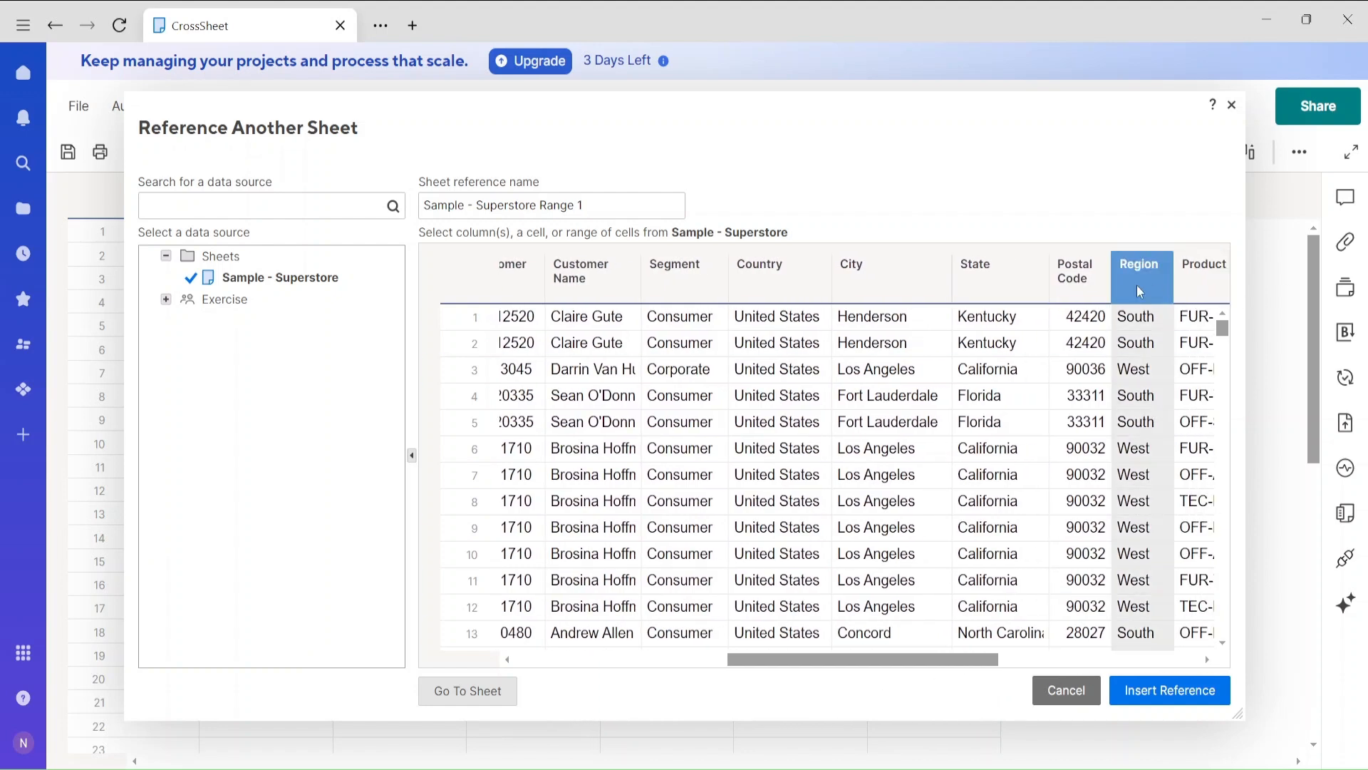
click(1182, 699)
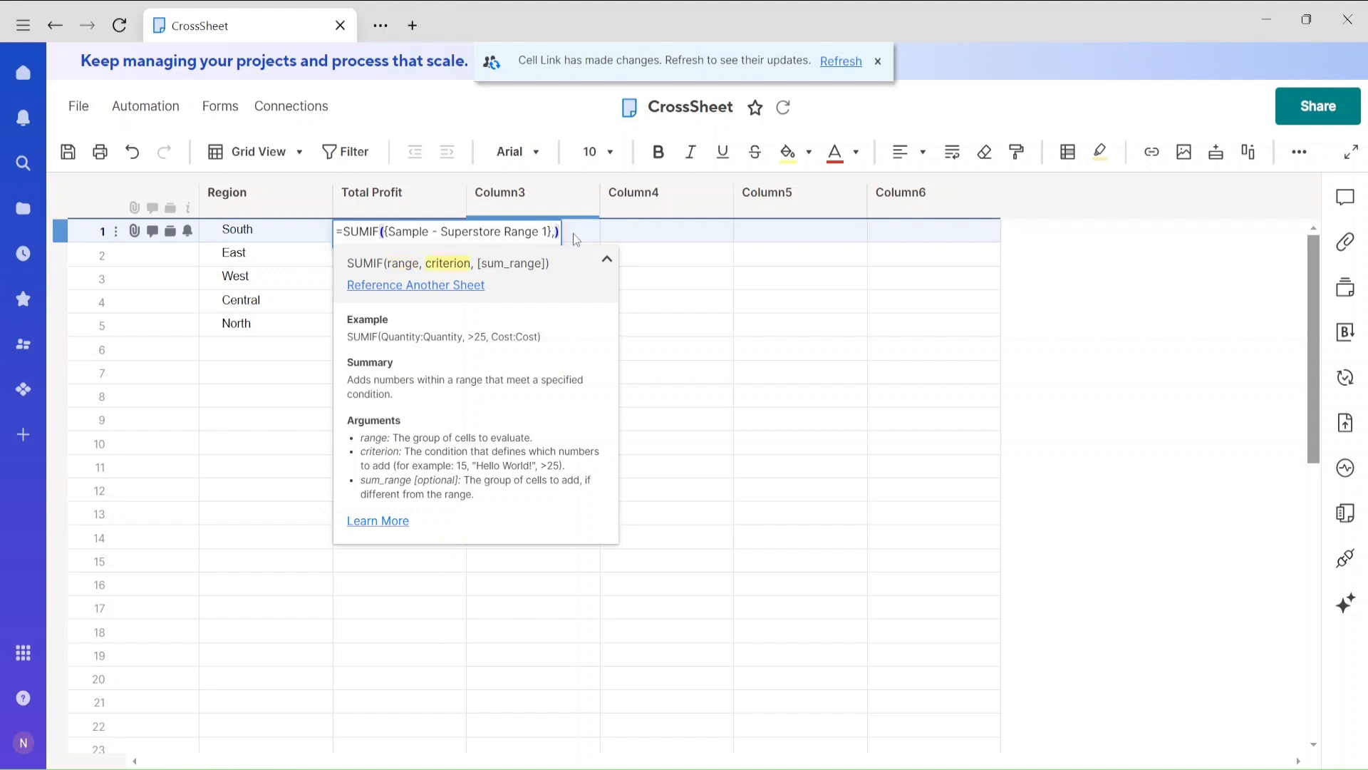
Step: Complete the SUMIF formula with Region@row as criterion and the Profit column of Sample - Superstore as sum range
click(266, 237)
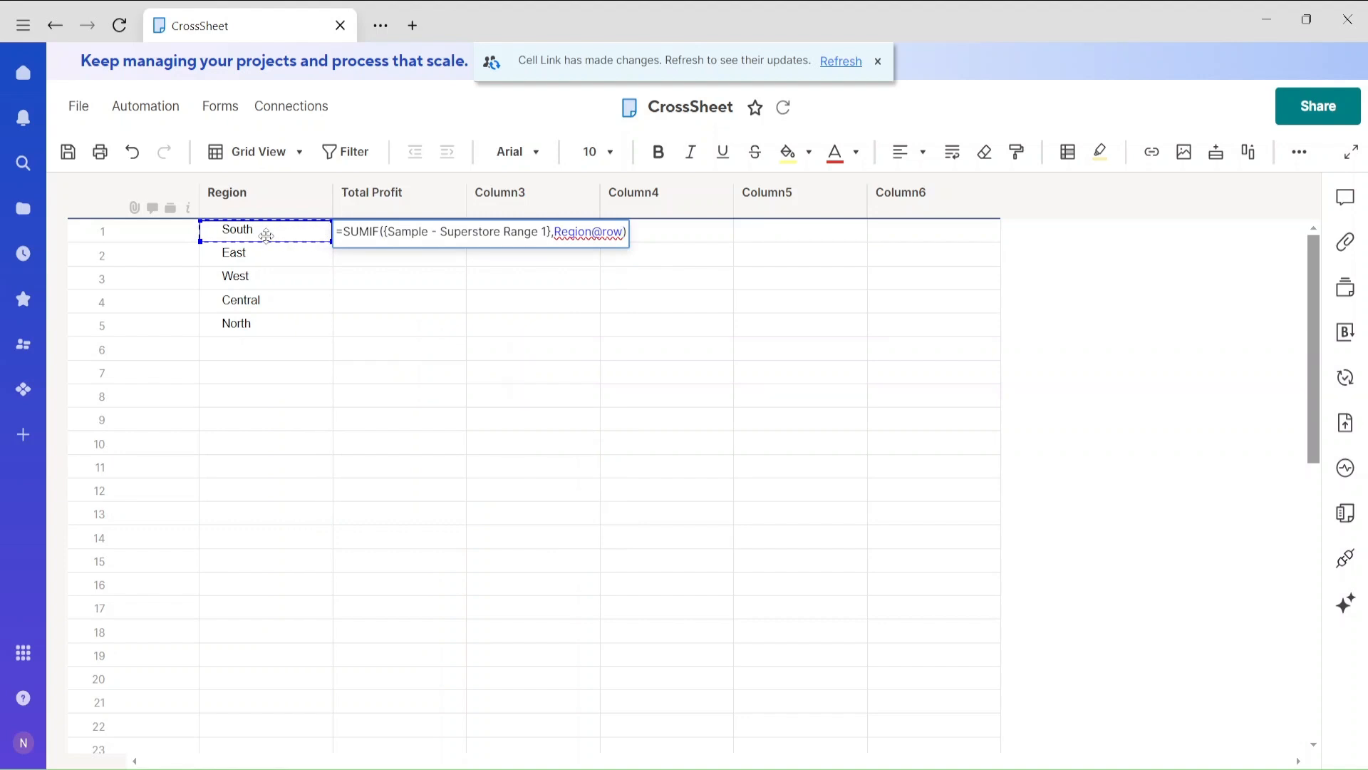
text(,)
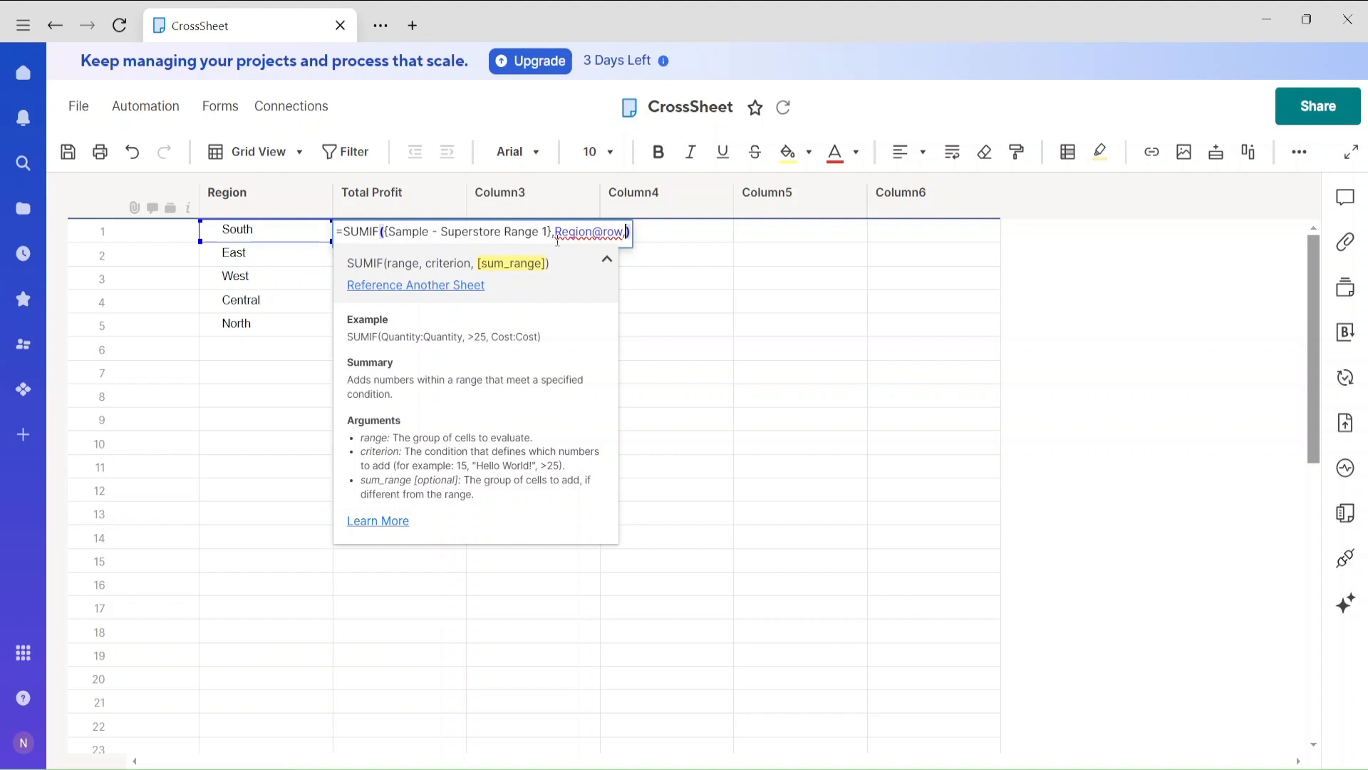
click(478, 286)
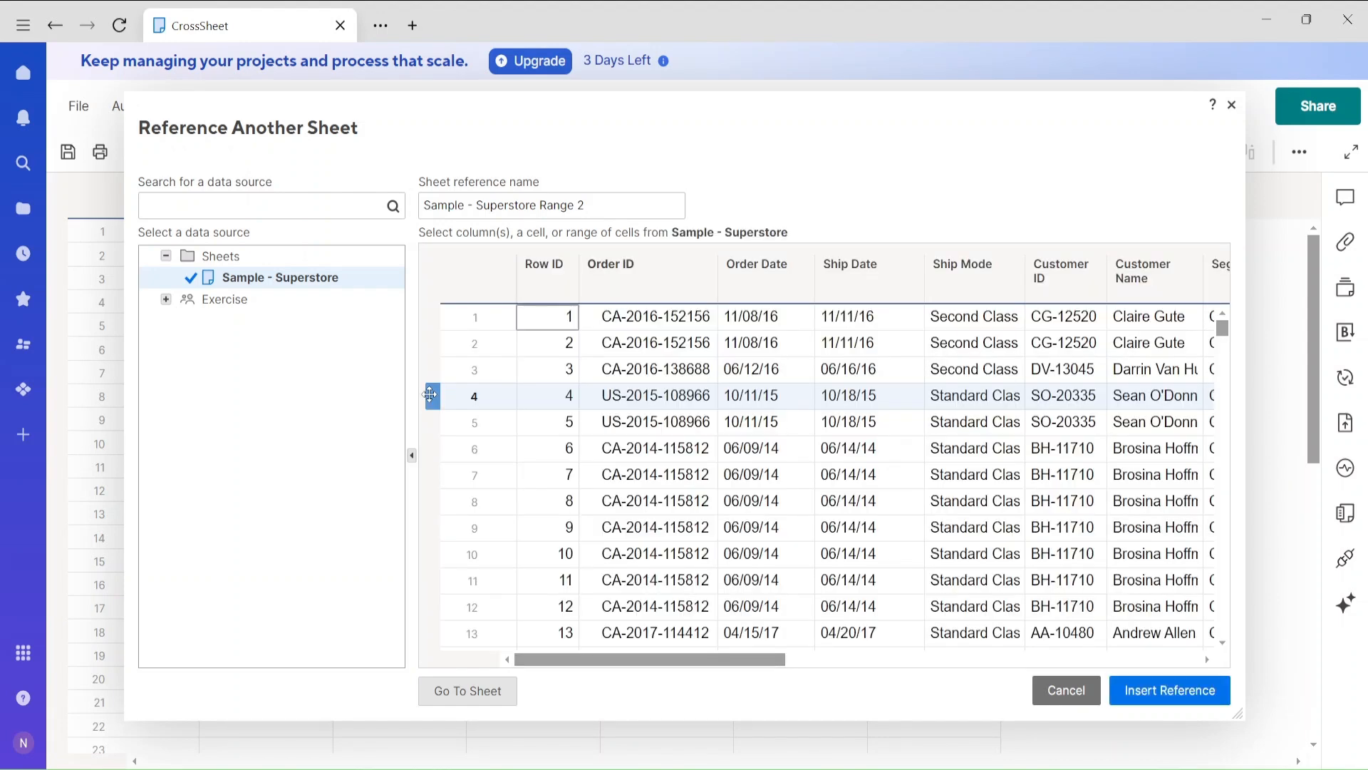
drag(742, 660, 1209, 675)
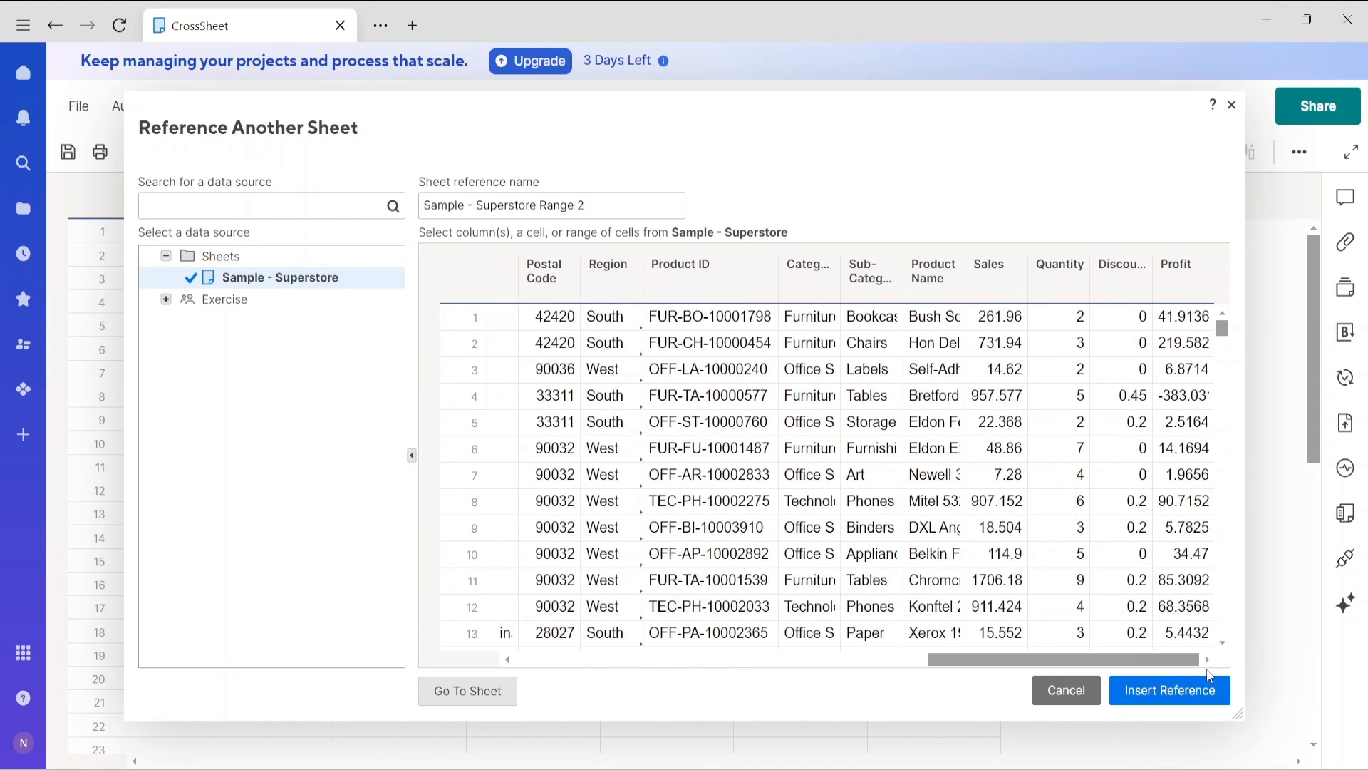
click(1183, 271)
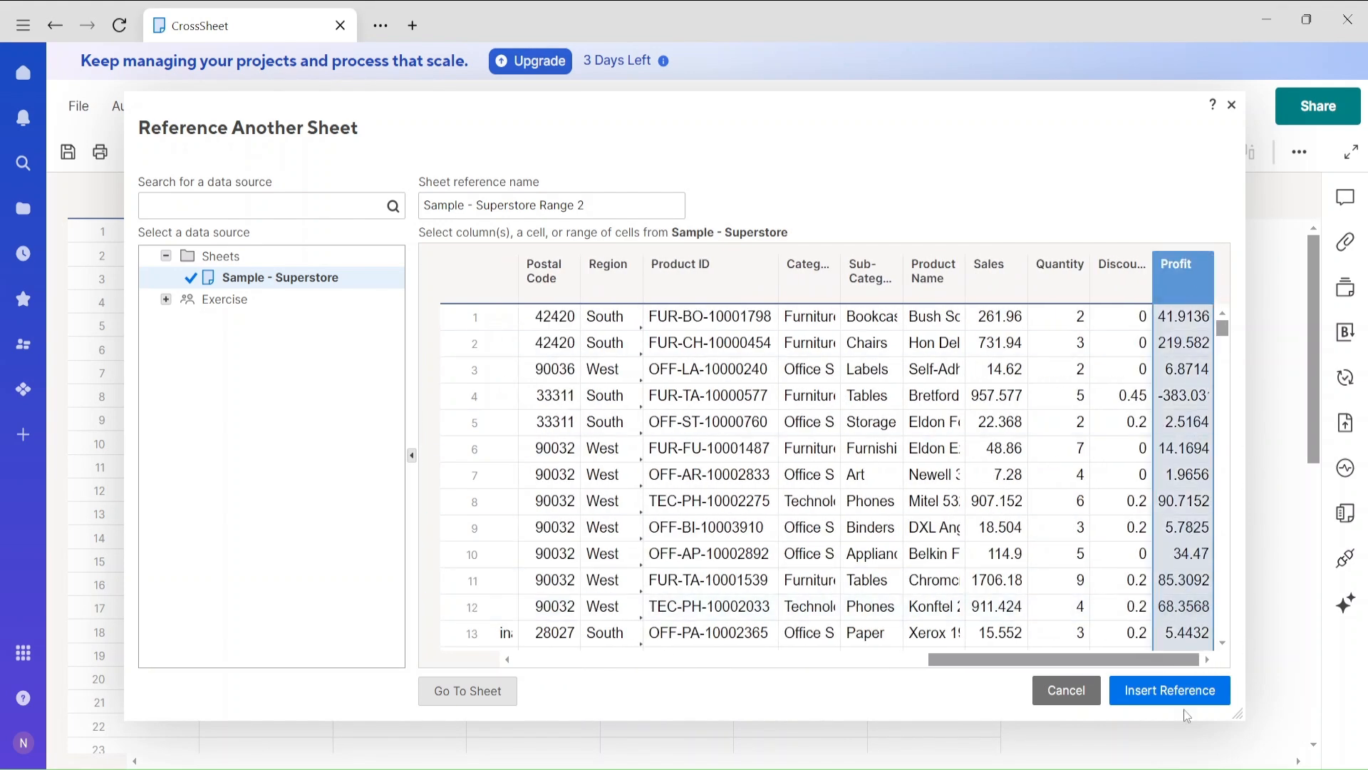
click(1169, 691)
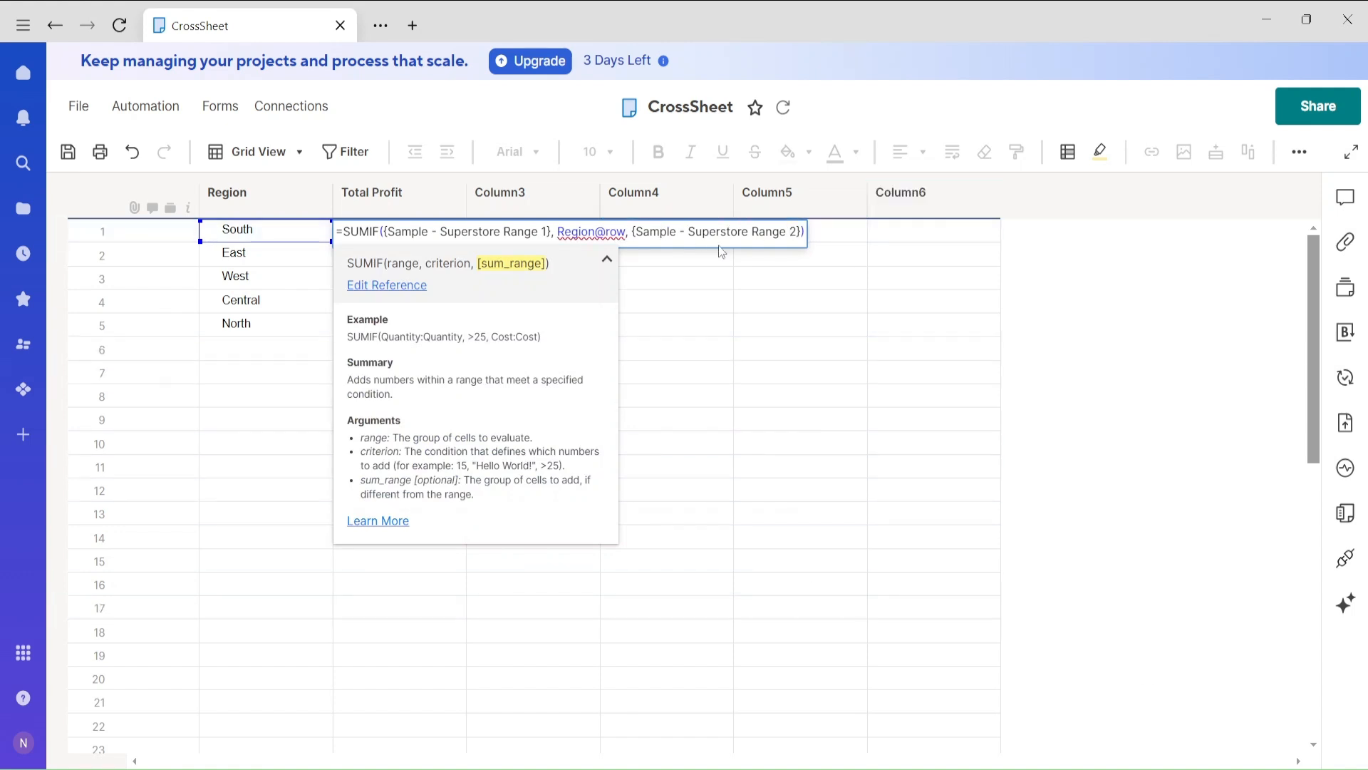
key(Return)
Step: Fill the row 1 Total Profit formula down through row 5
click(423, 237)
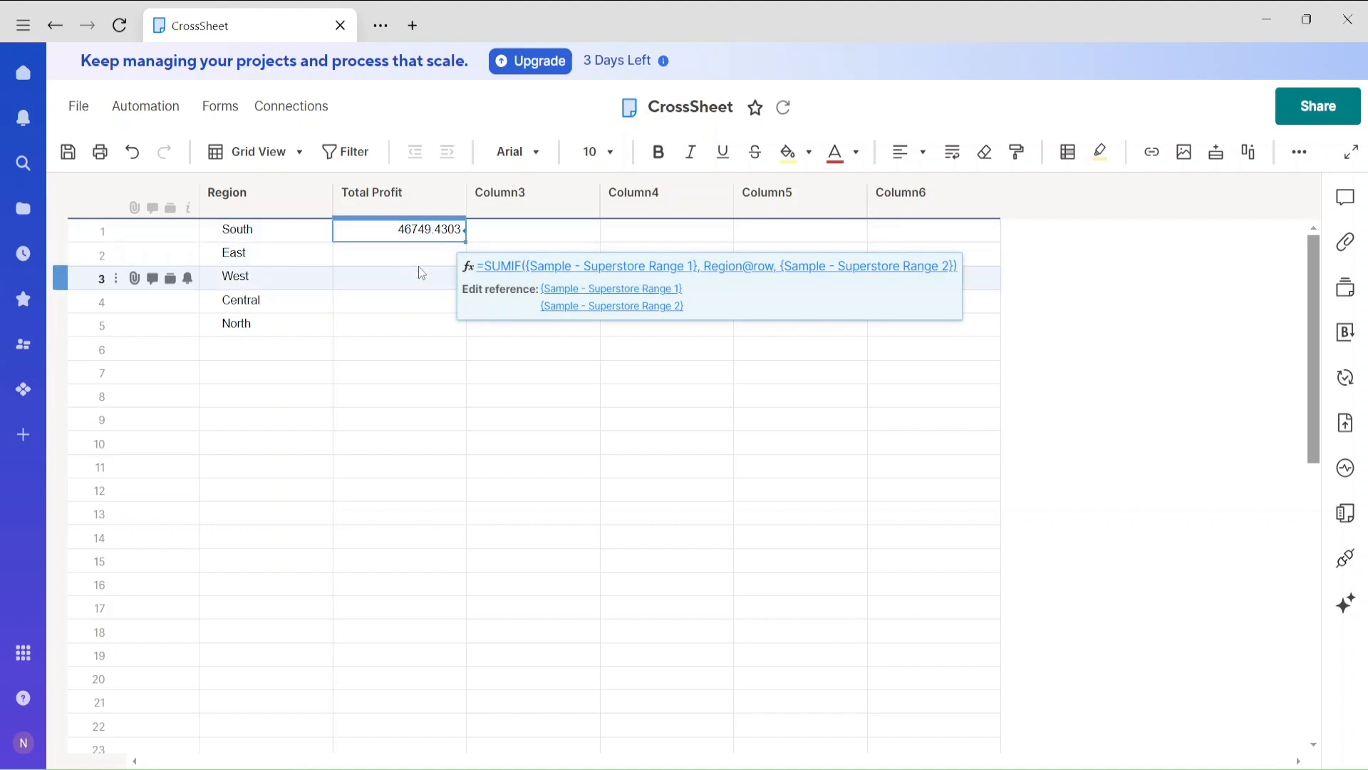
click(419, 266)
click(463, 238)
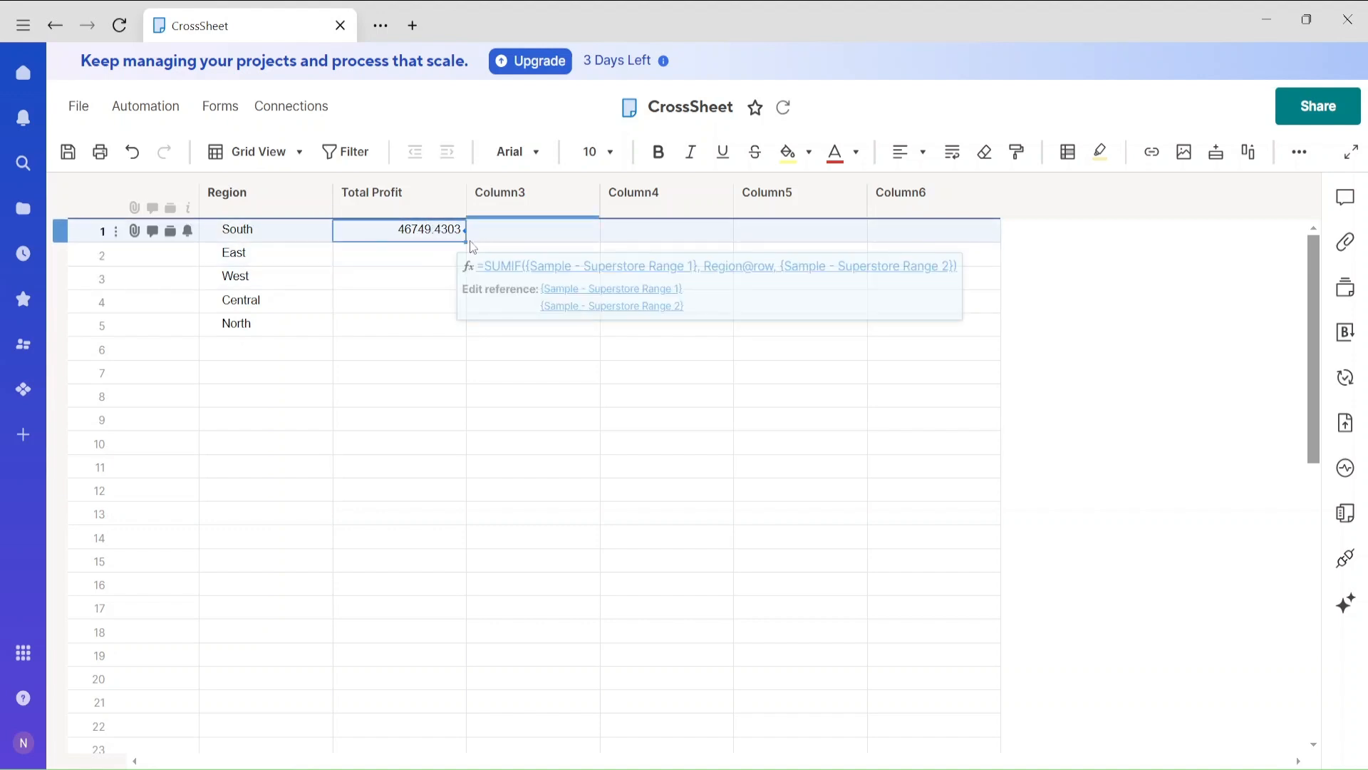
drag(467, 243, 463, 329)
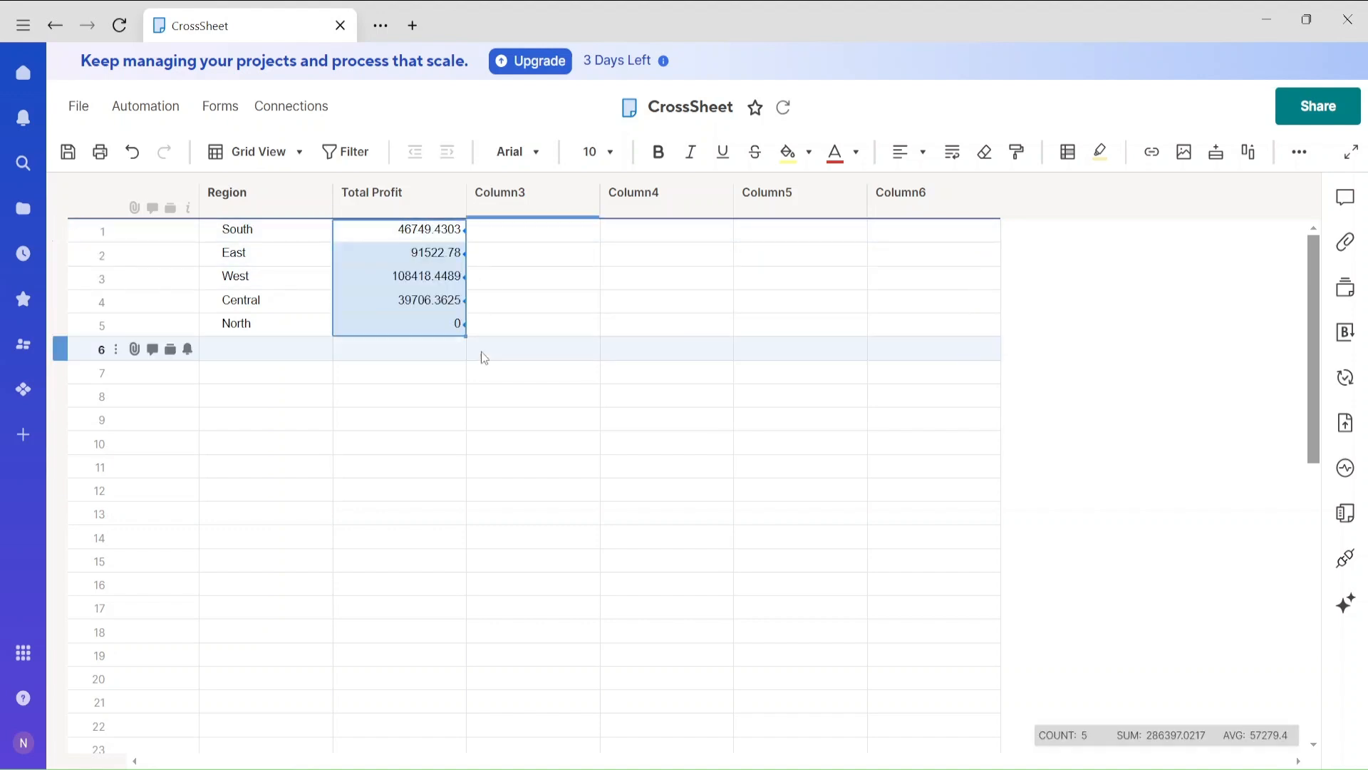
click(512, 422)
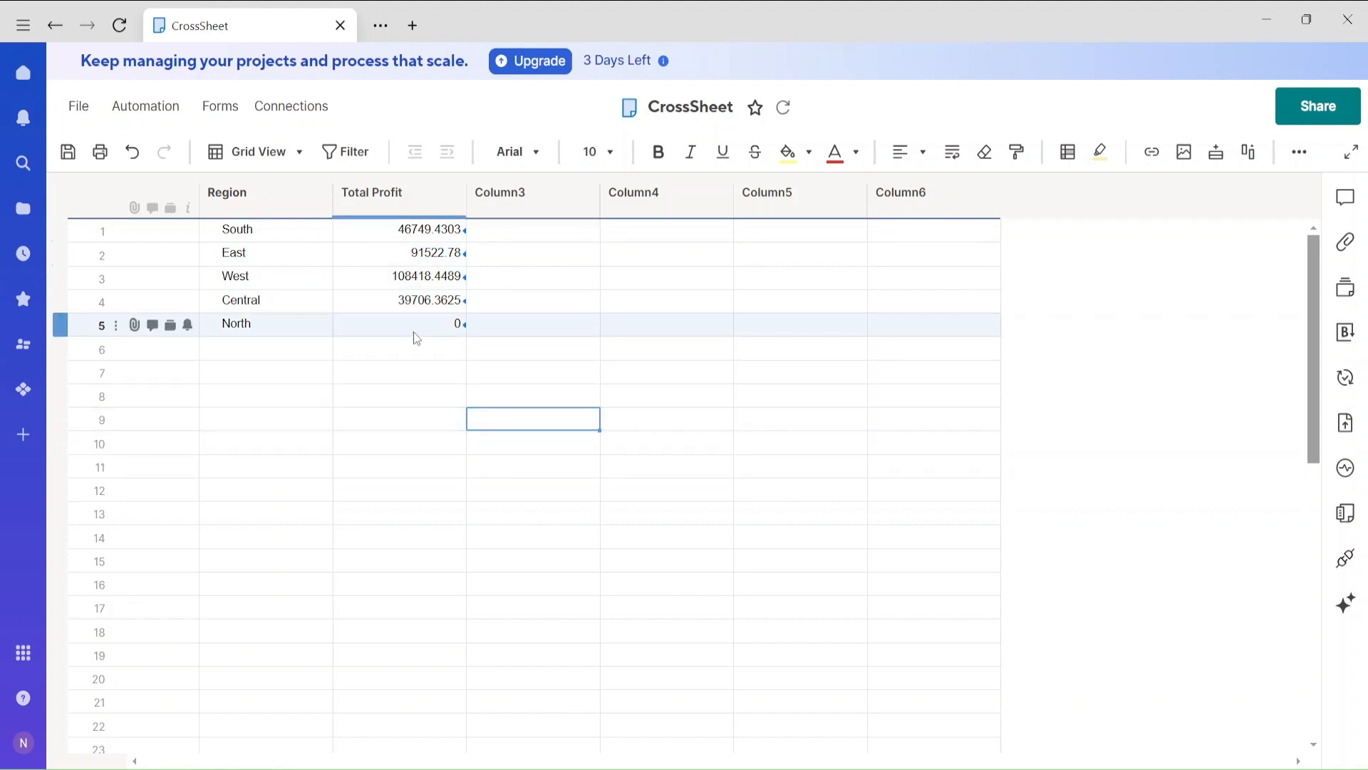
Step: Inspect the Sample - Superstore Range 2 reference used for North, check the source Region values, and close it without updating
click(436, 341)
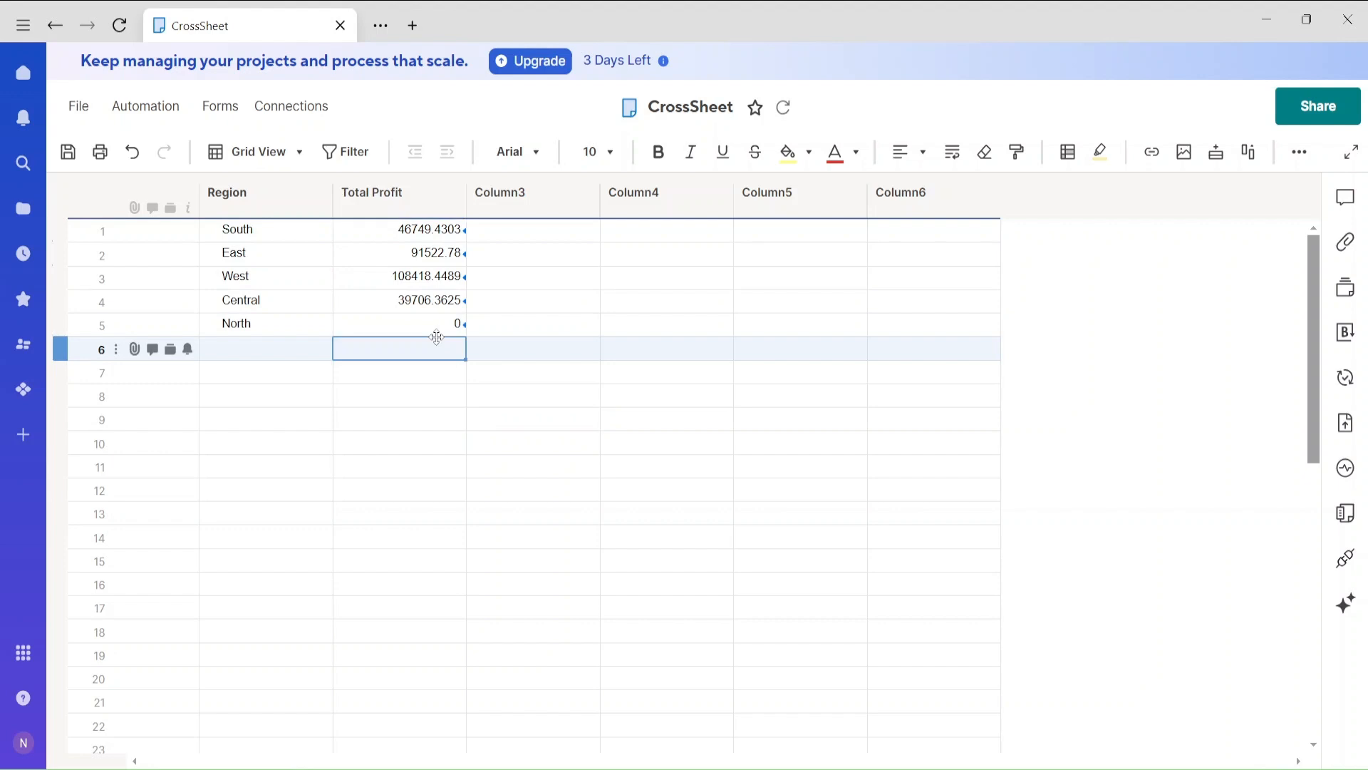
click(457, 323)
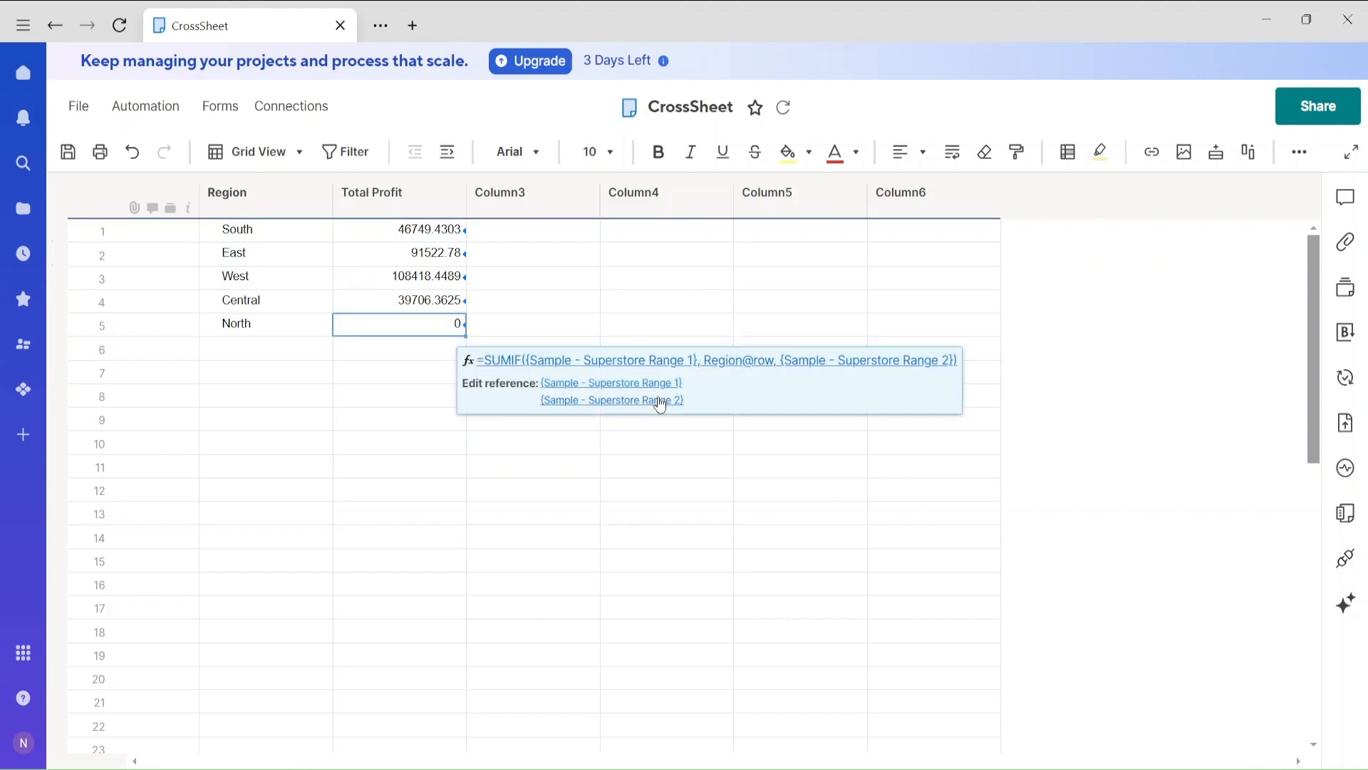
click(660, 401)
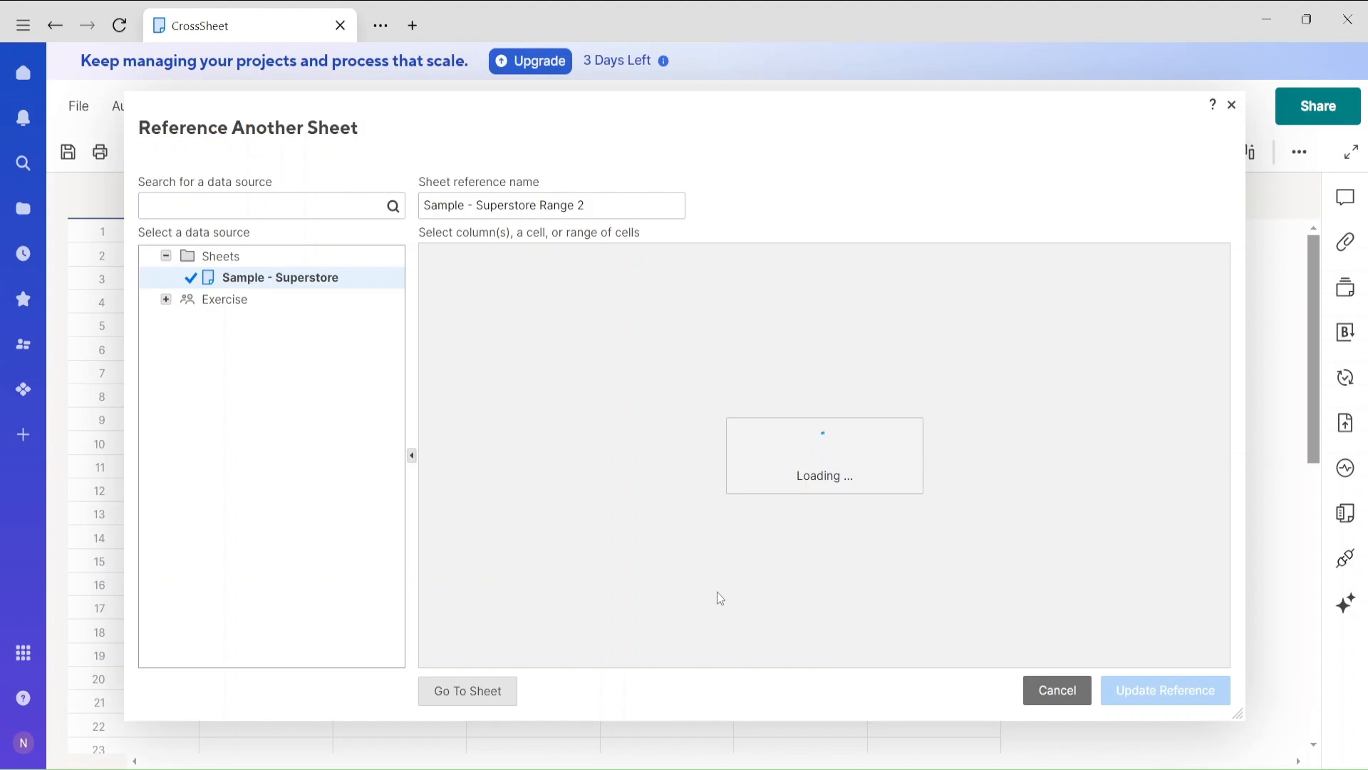
drag(700, 659, 974, 674)
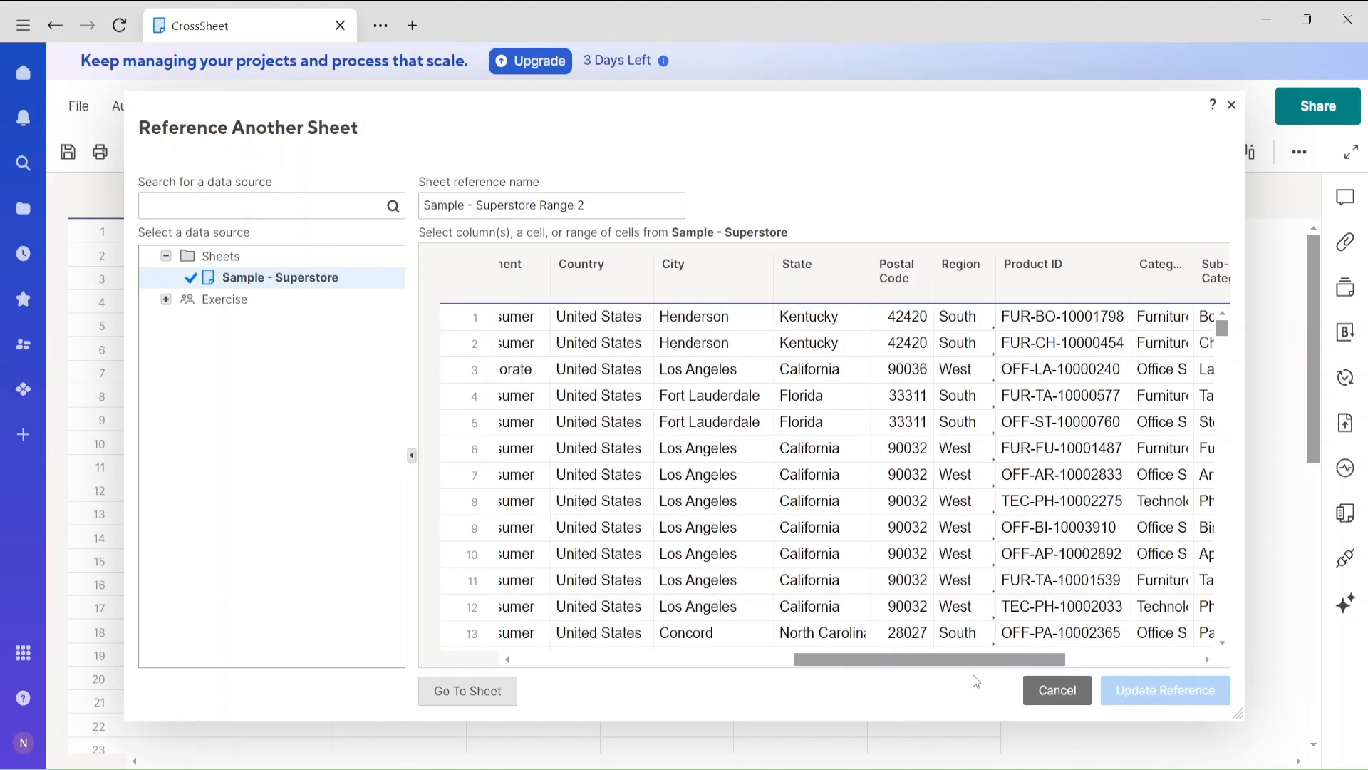
drag(980, 450, 1027, 674)
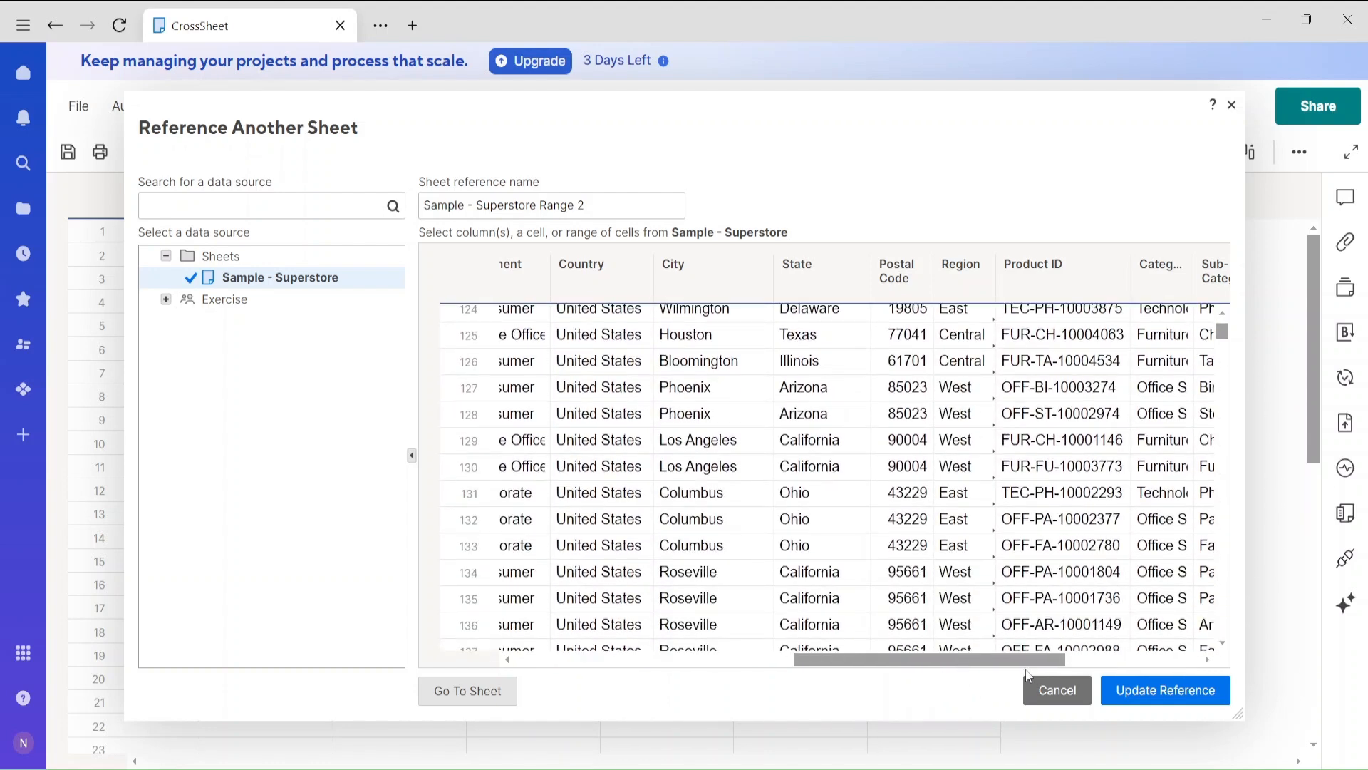
click(1053, 691)
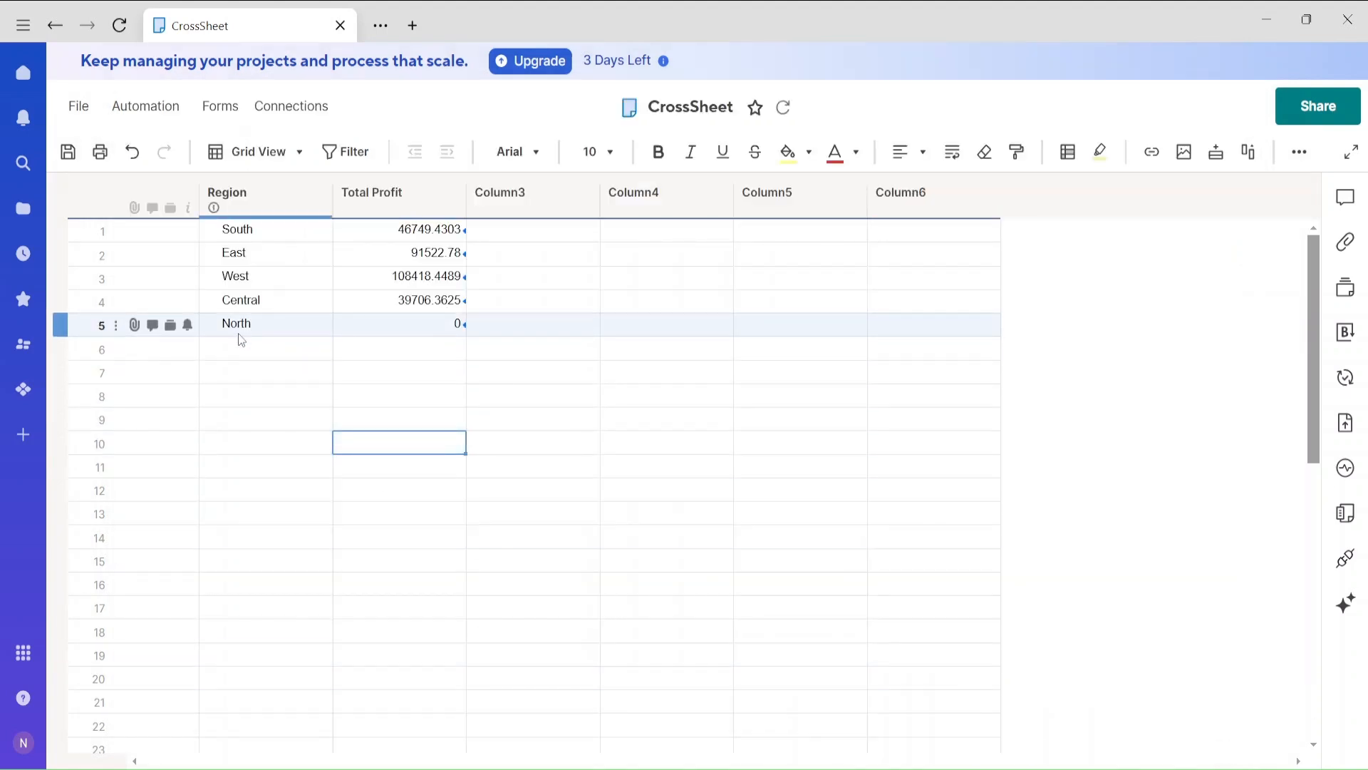
Step: Clear the Region and Total Profit cells of the North row
drag(242, 328, 422, 324)
key(Delete)
click(611, 406)
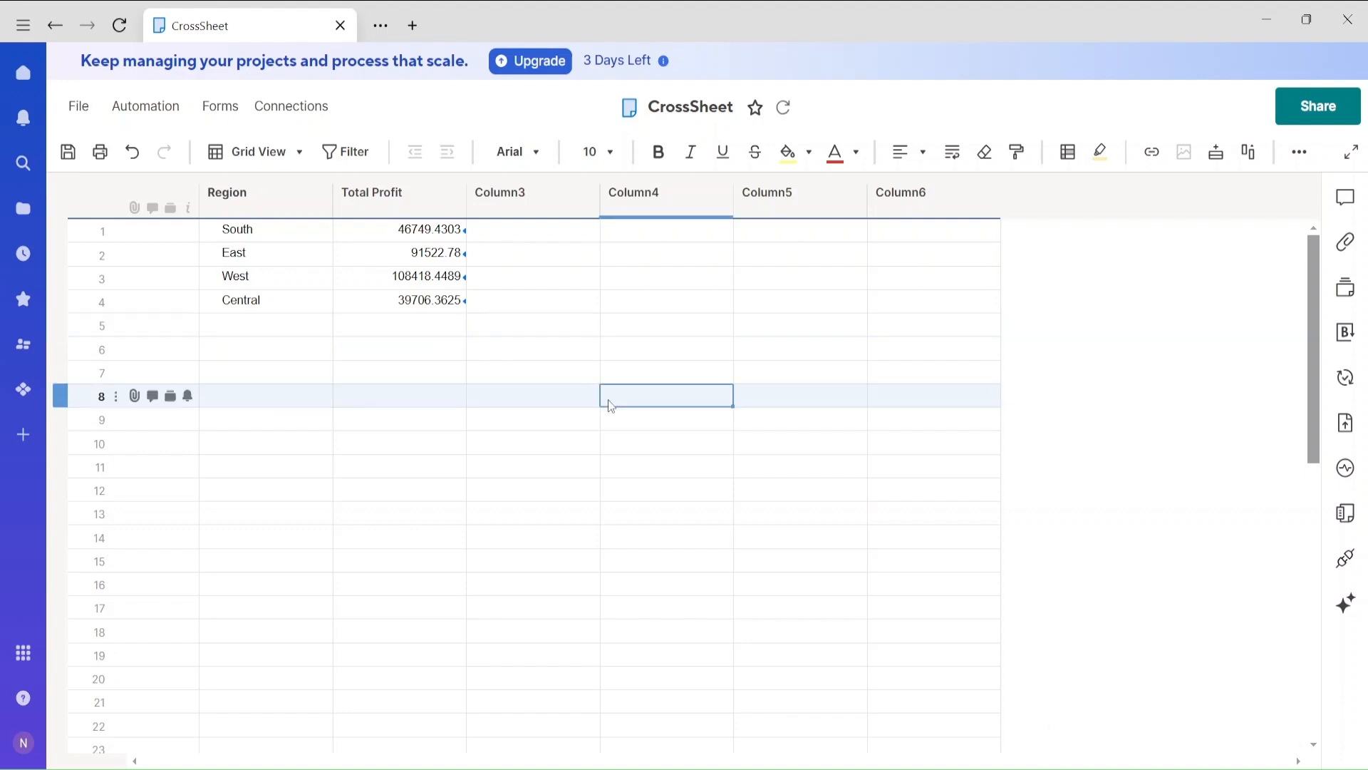
Step: Save CrossSheet, return to the Sheets folder and open Sales_Dashboard
click(429, 303)
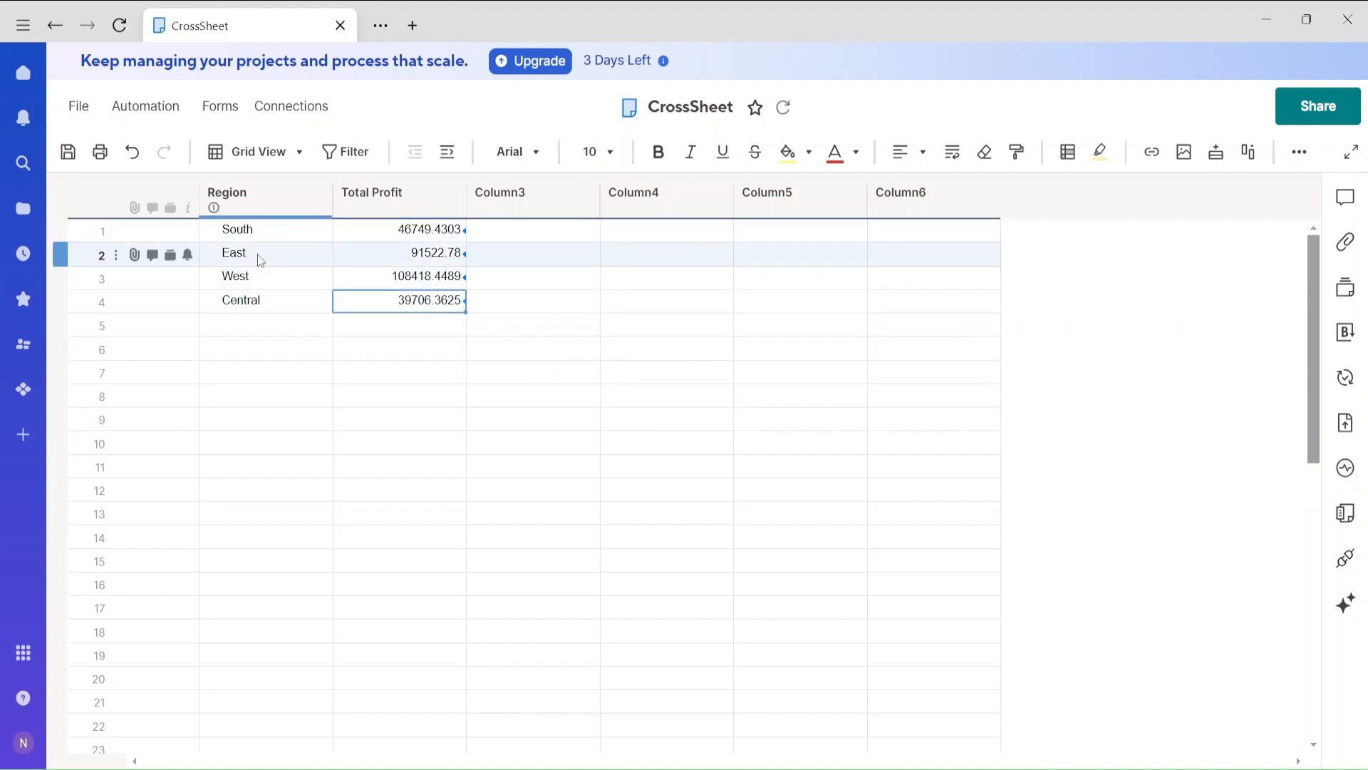
click(401, 464)
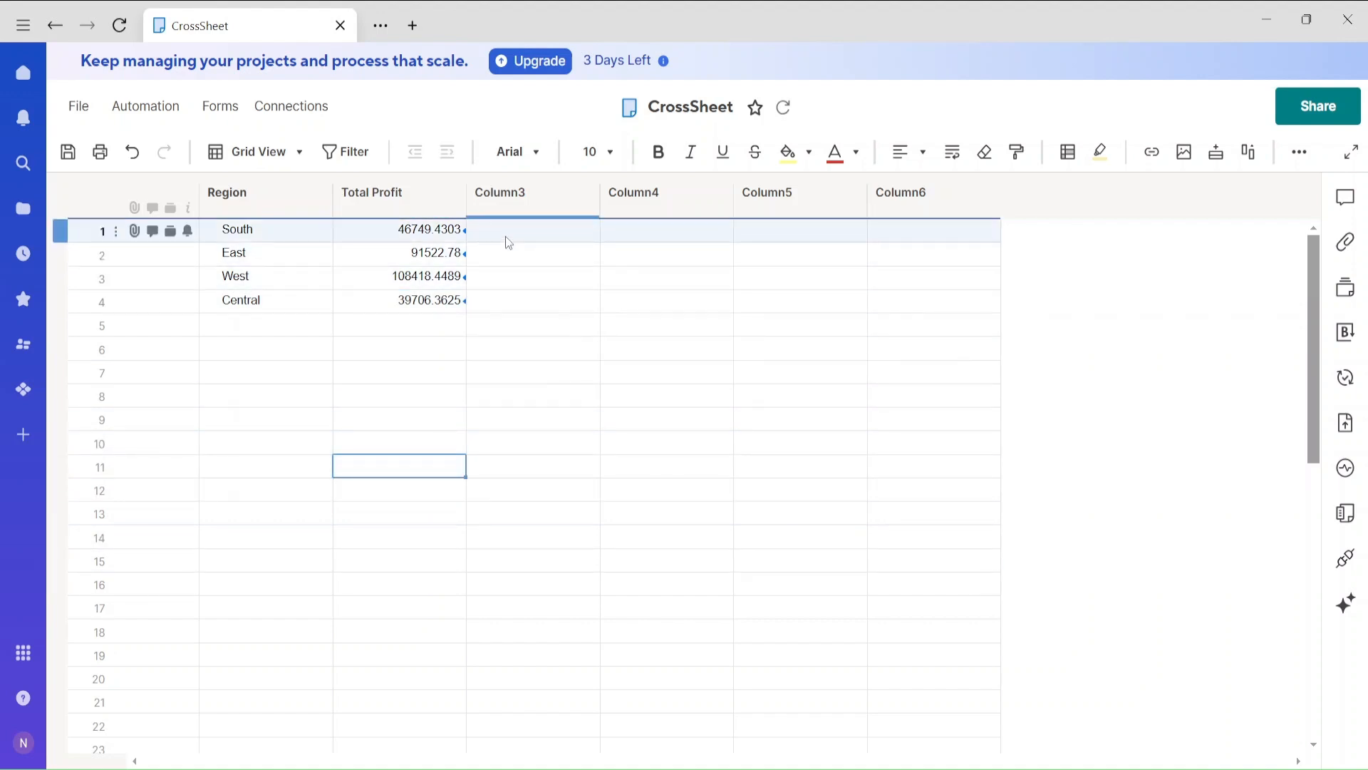
click(66, 153)
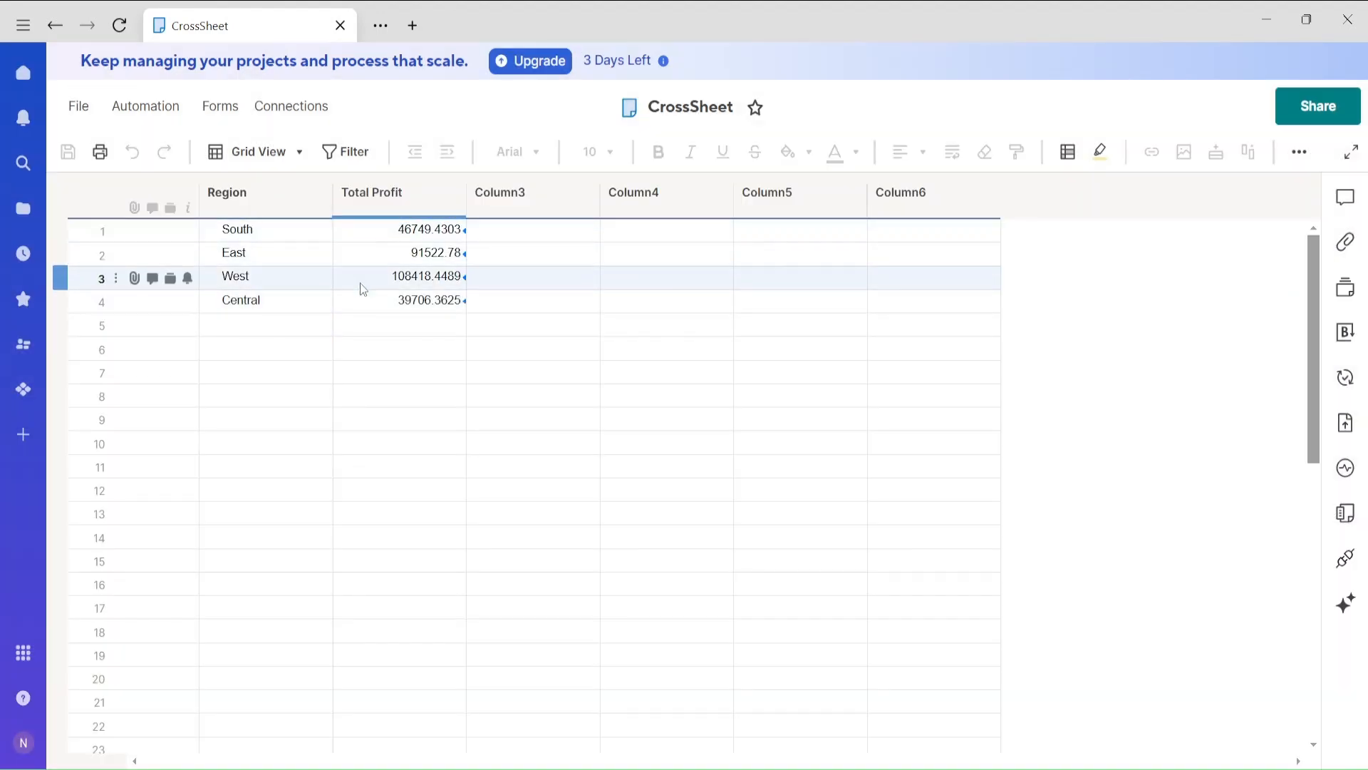
click(55, 26)
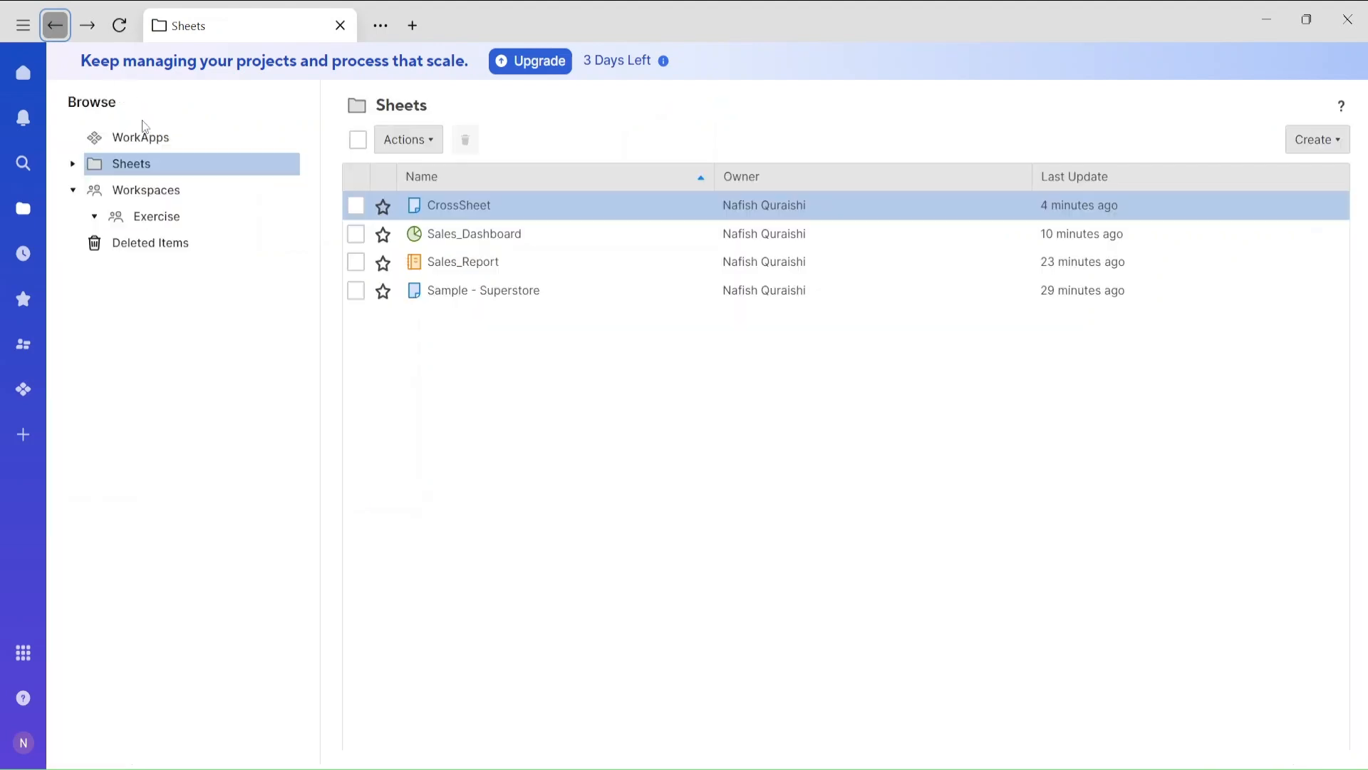
click(494, 233)
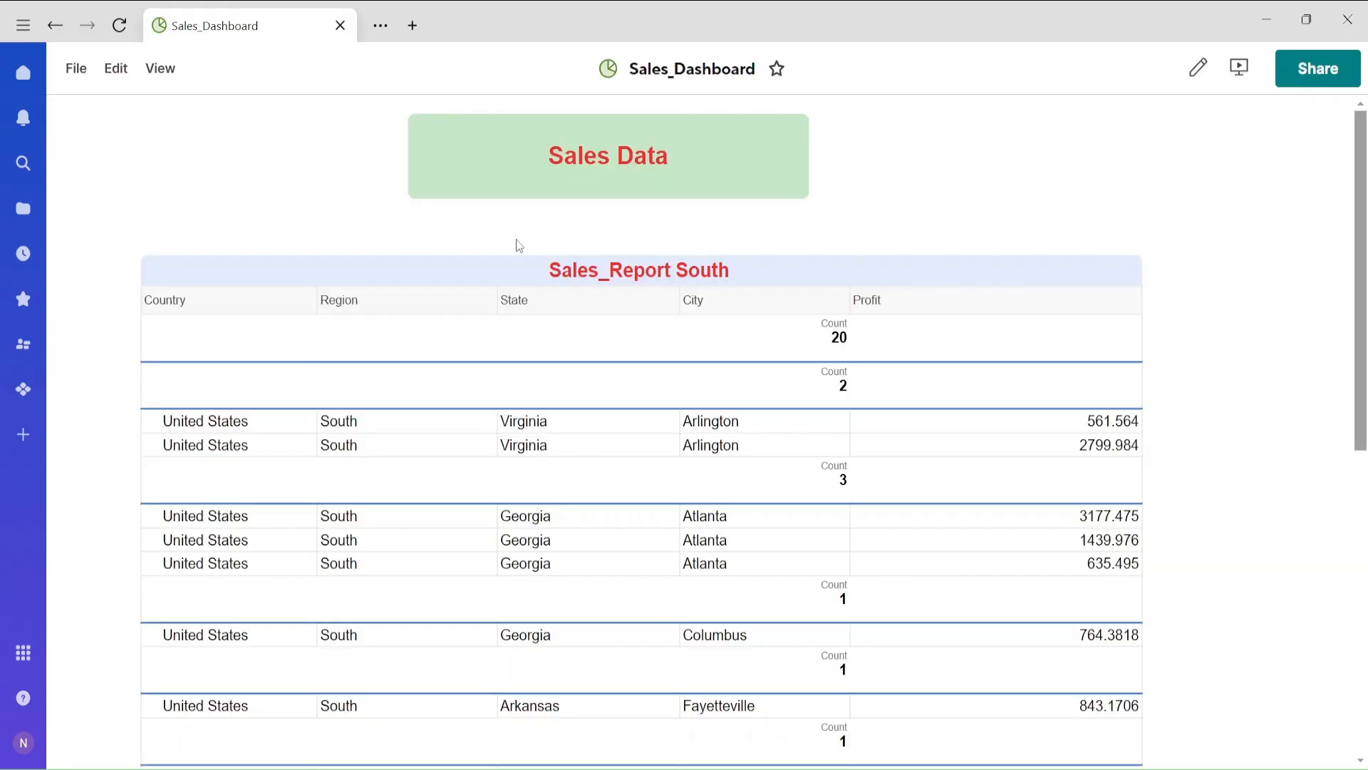
Step: Put Sales_Dashboard in edit mode, add a chart widget and start choosing its data source
scroll(1024, 432, down, 2)
scroll(1024, 433, down, 8)
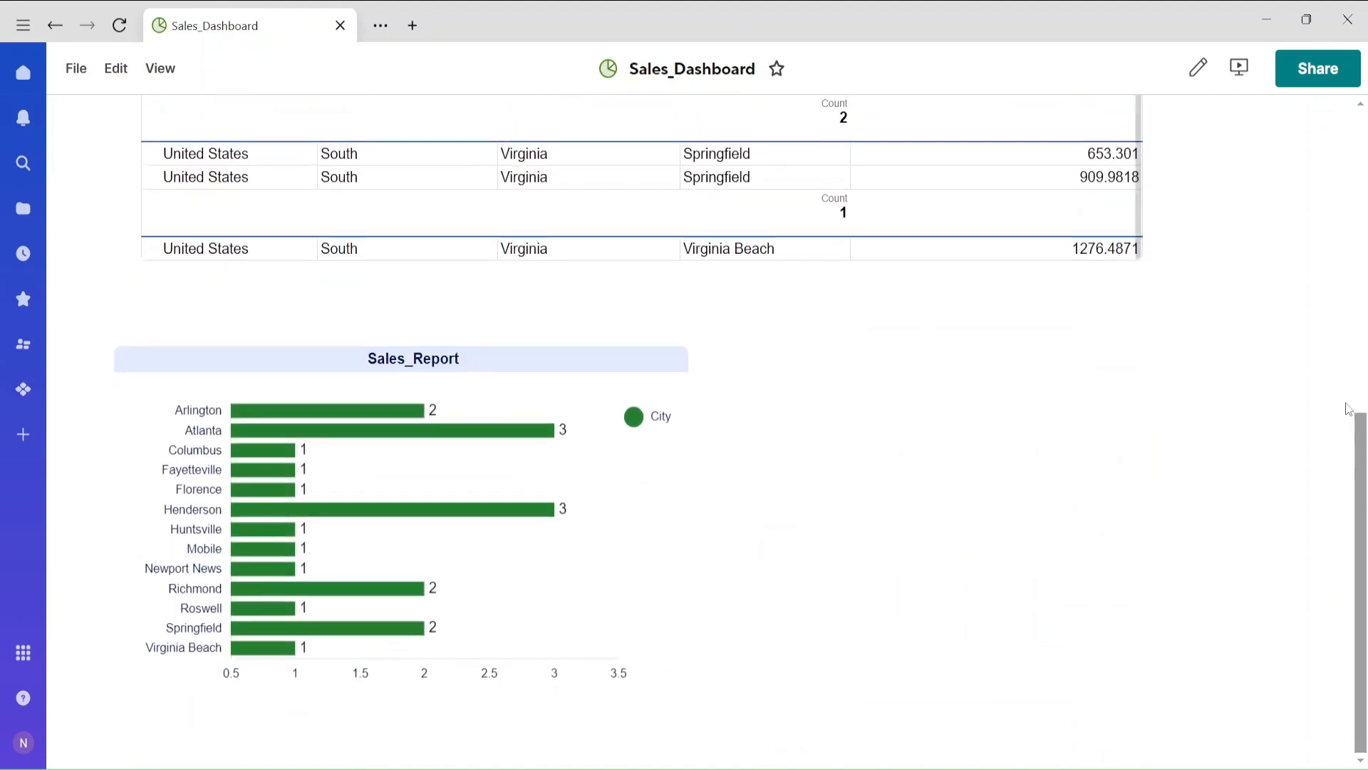
click(104, 71)
click(183, 113)
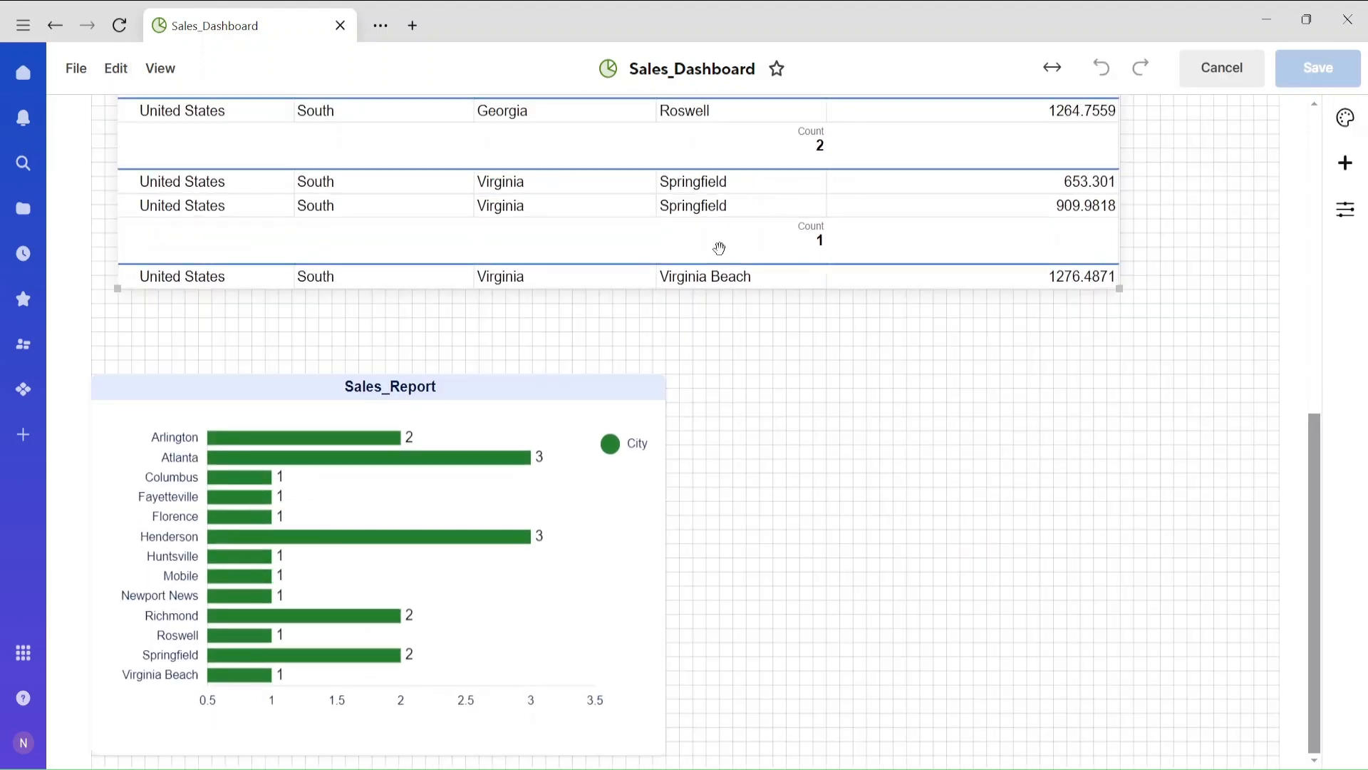
click(1347, 165)
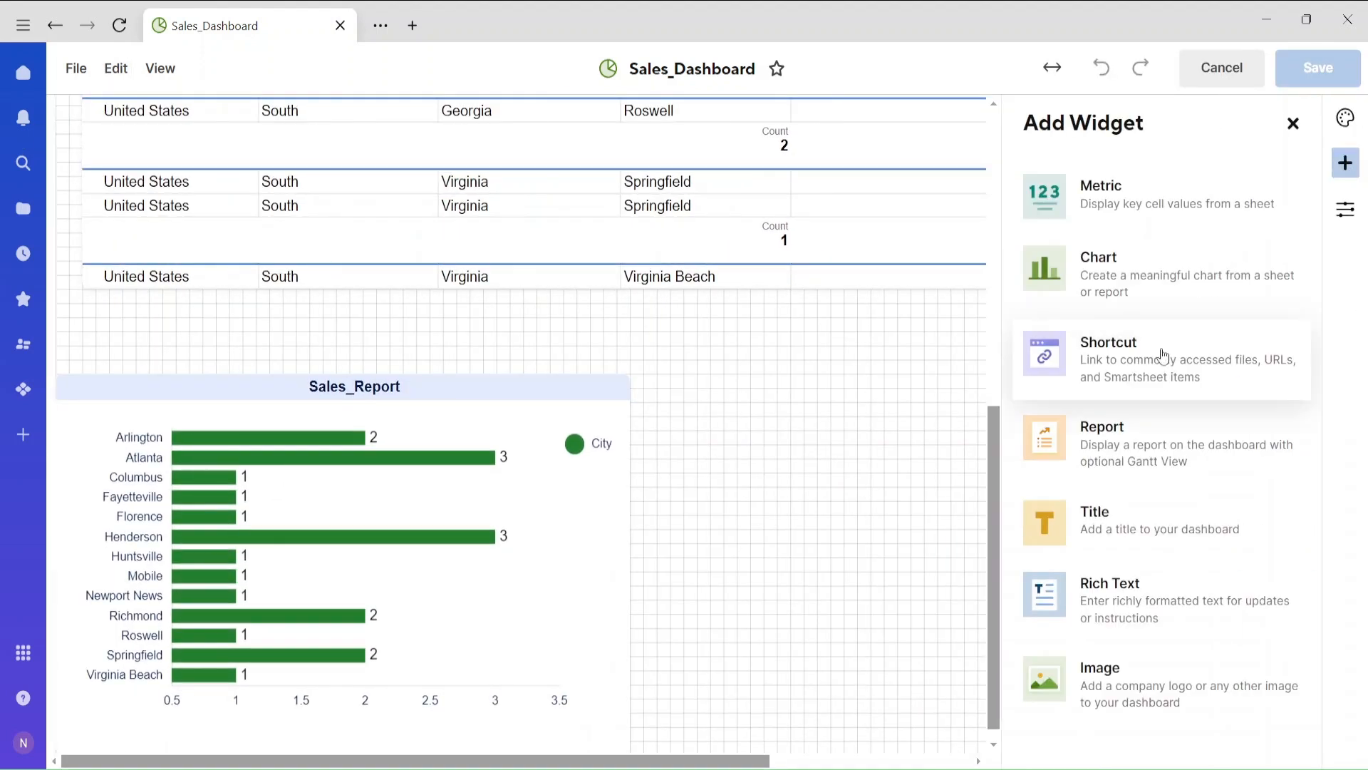
click(1134, 295)
click(1104, 273)
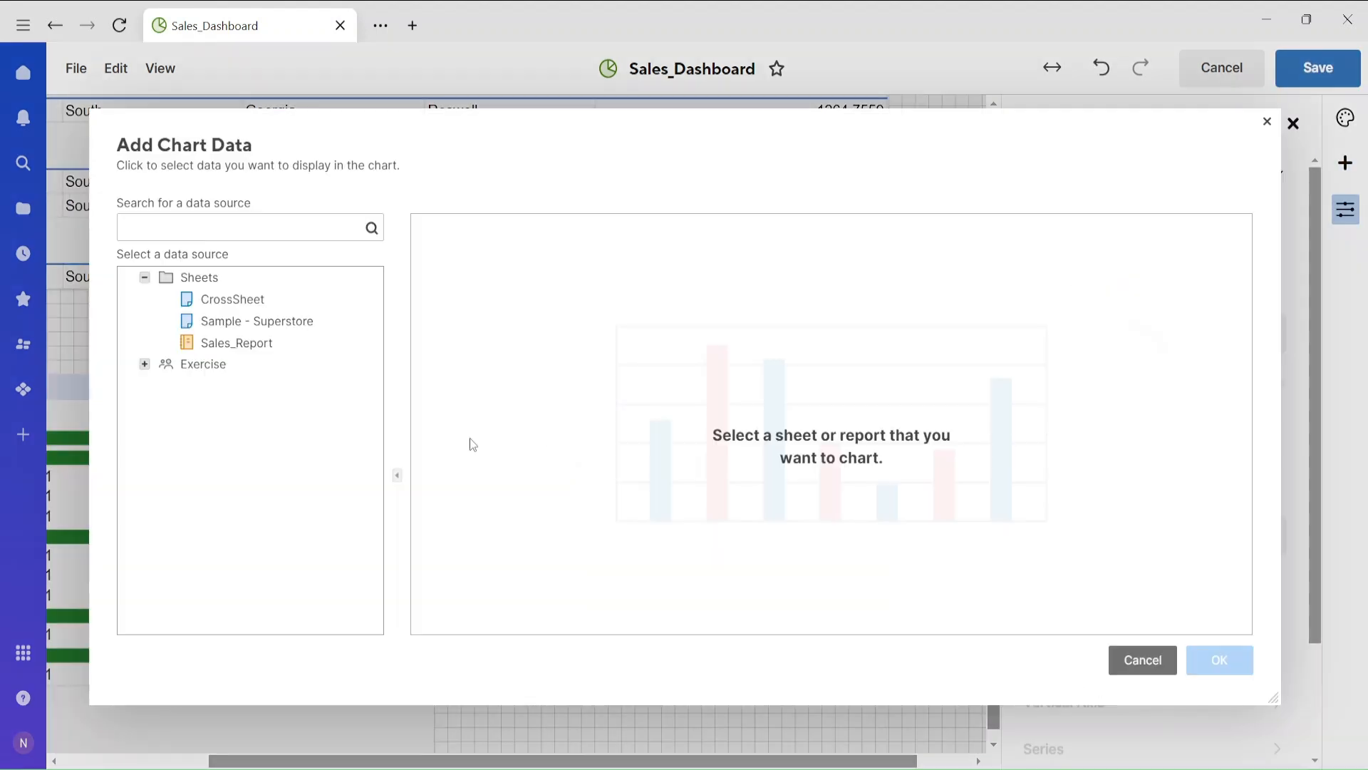
Step: Chart the Region and Total Profit cells of CrossSheet rows 1 to 4 and align the widget level with the Sales_Report chart
click(222, 302)
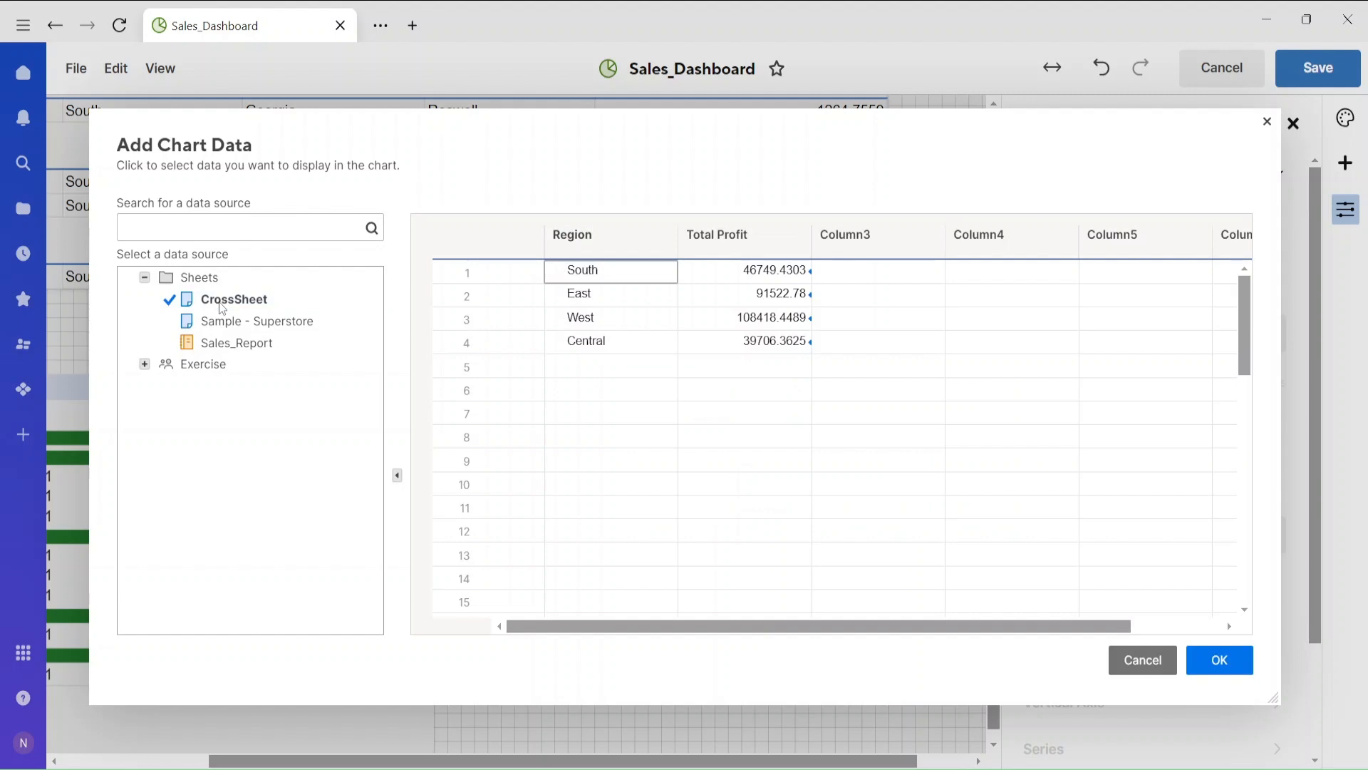
drag(736, 332, 740, 350)
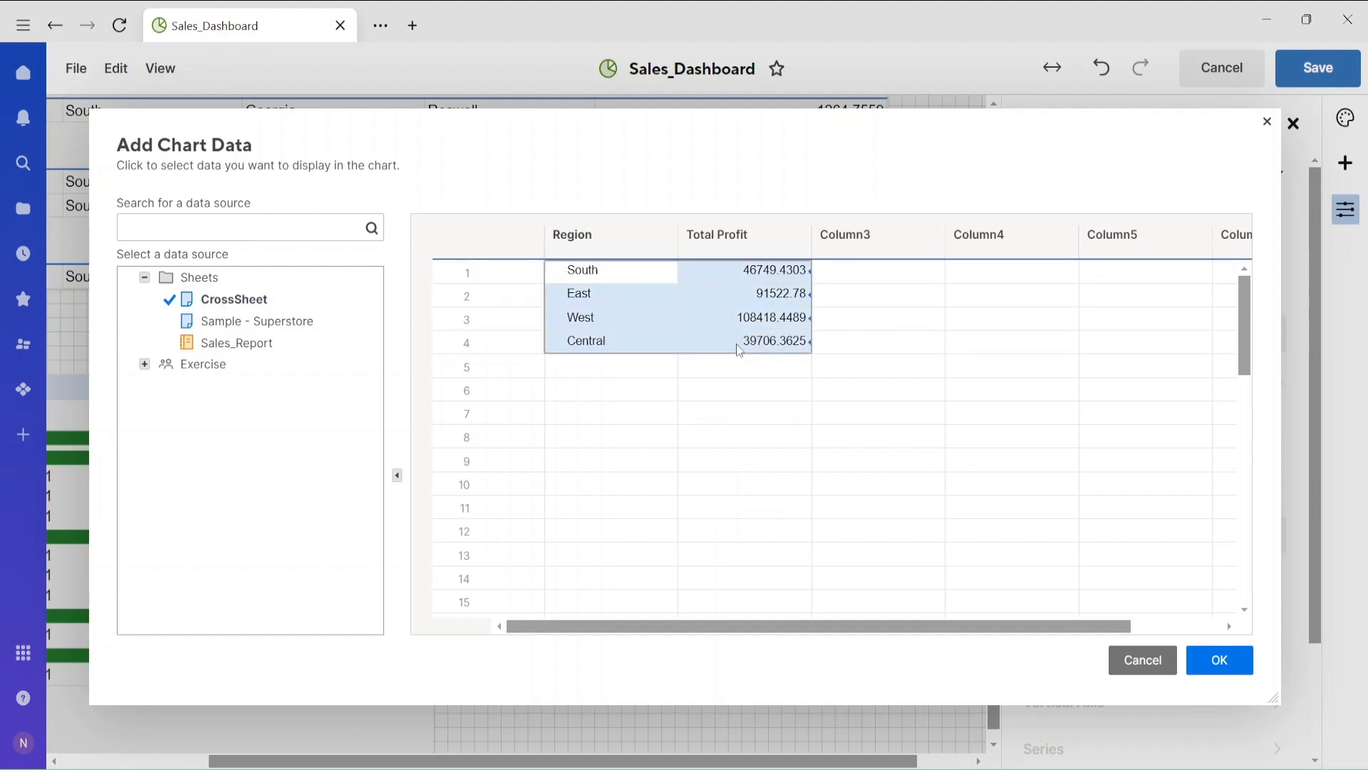
click(1219, 660)
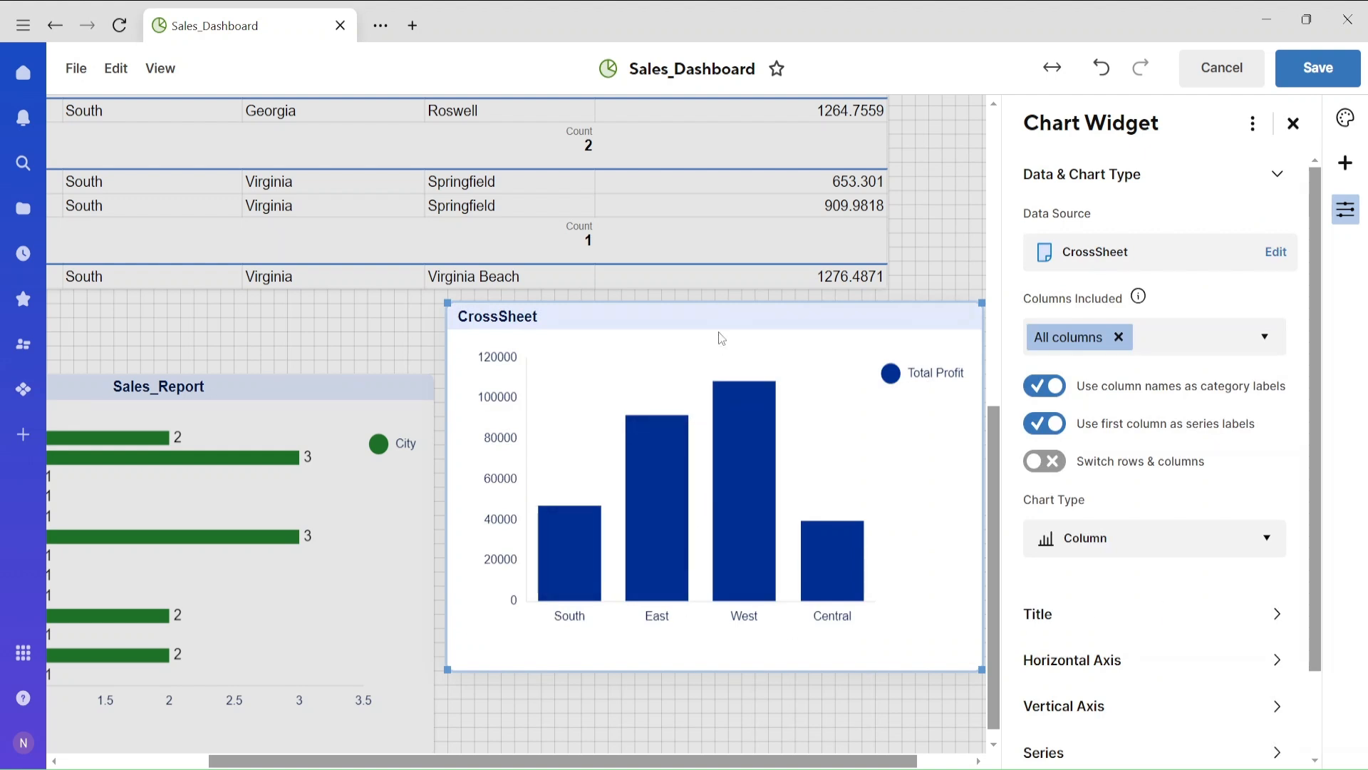
click(779, 697)
drag(762, 328, 761, 397)
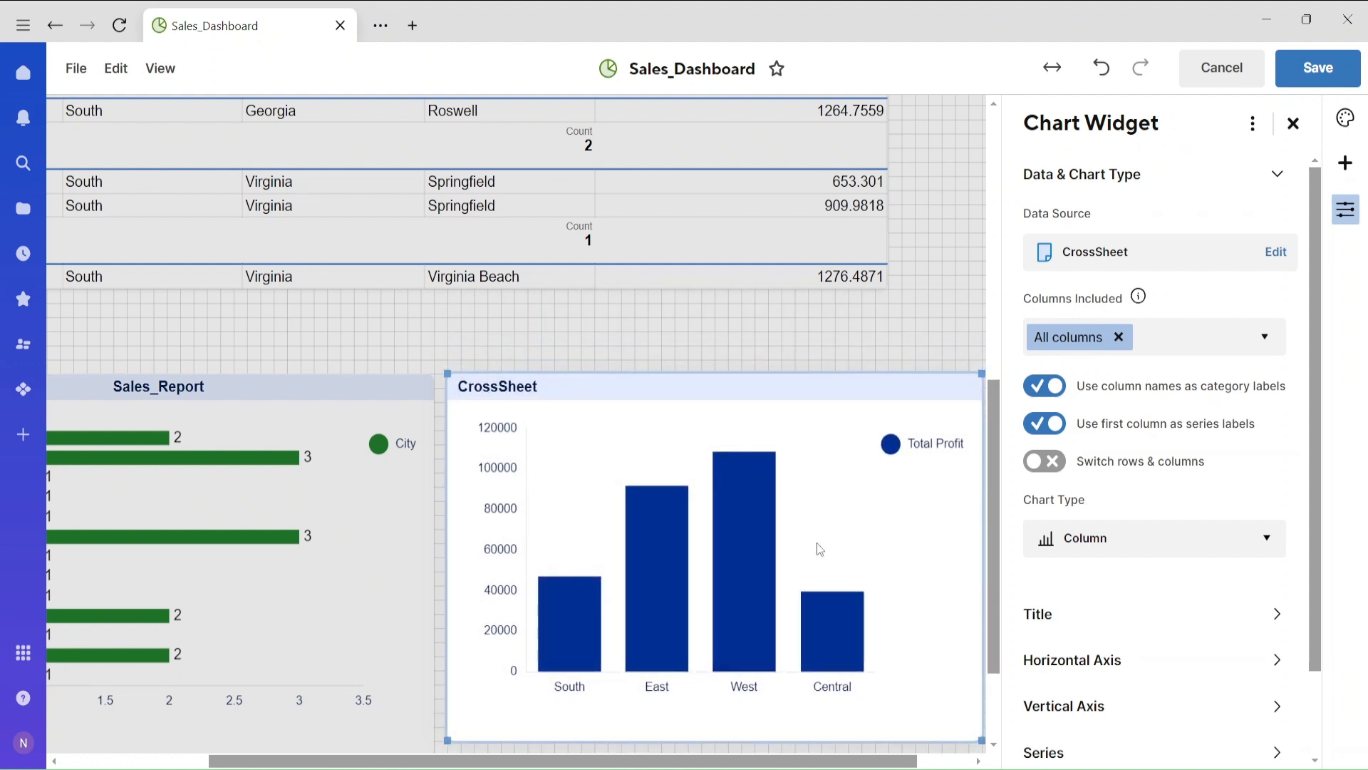
Step: Change the CrossSheet chart type to Donut and save the dashboard
click(1126, 536)
scroll(1105, 622, down, 3)
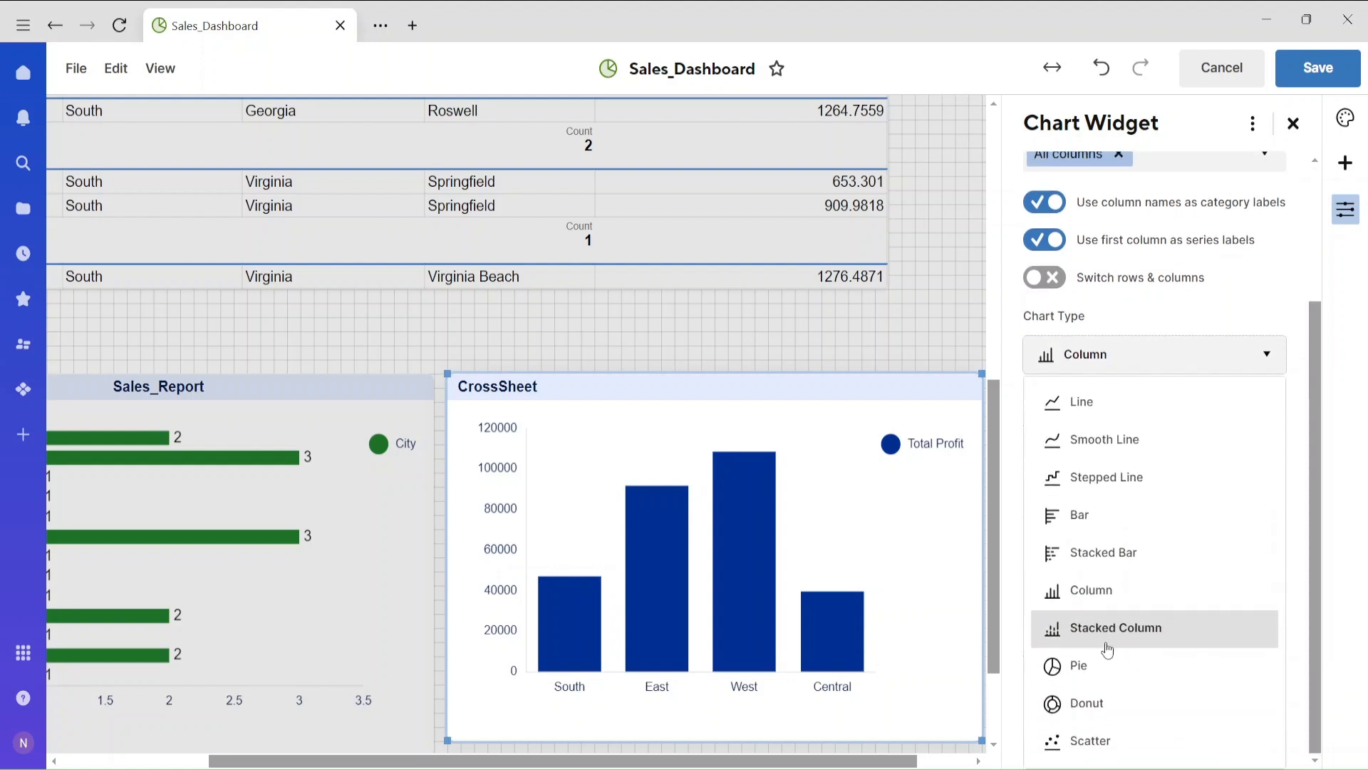
click(1081, 703)
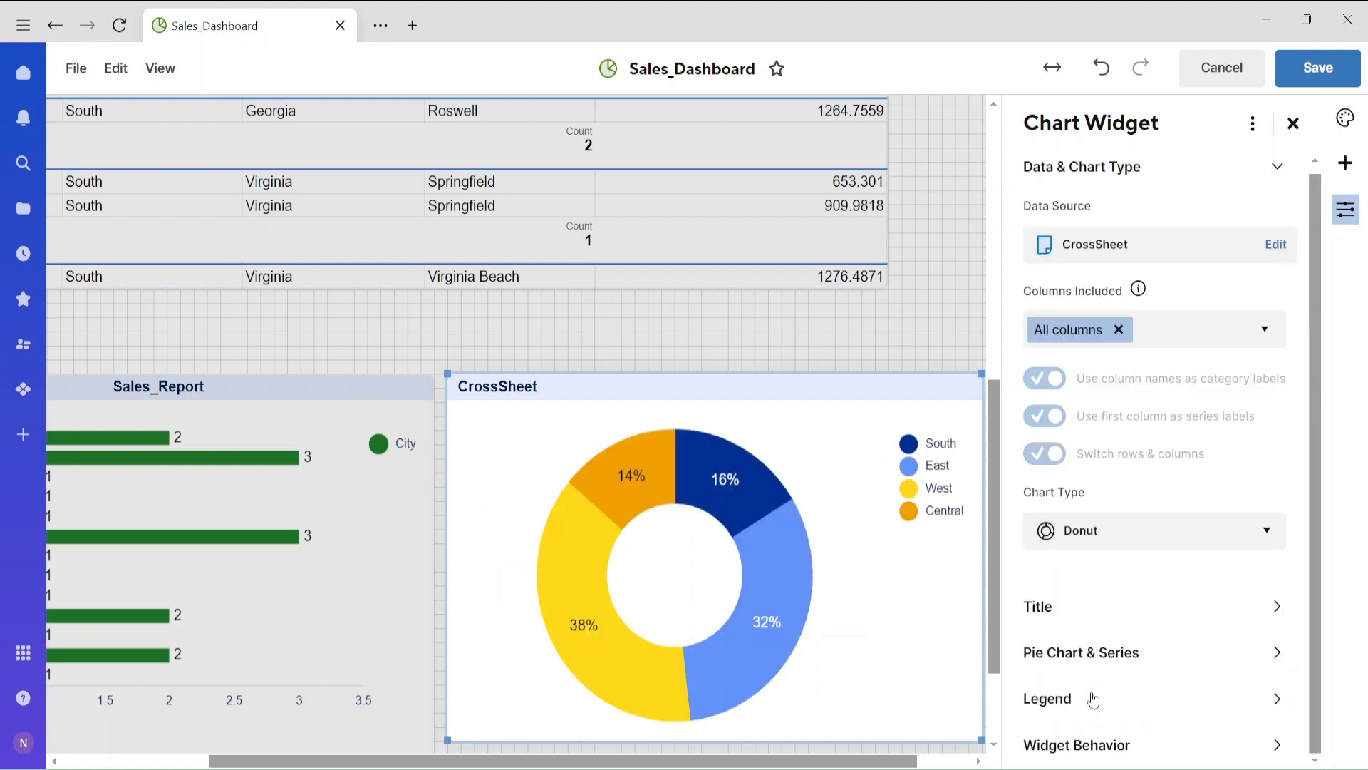
mouse_move(792, 621)
mouse_move(664, 666)
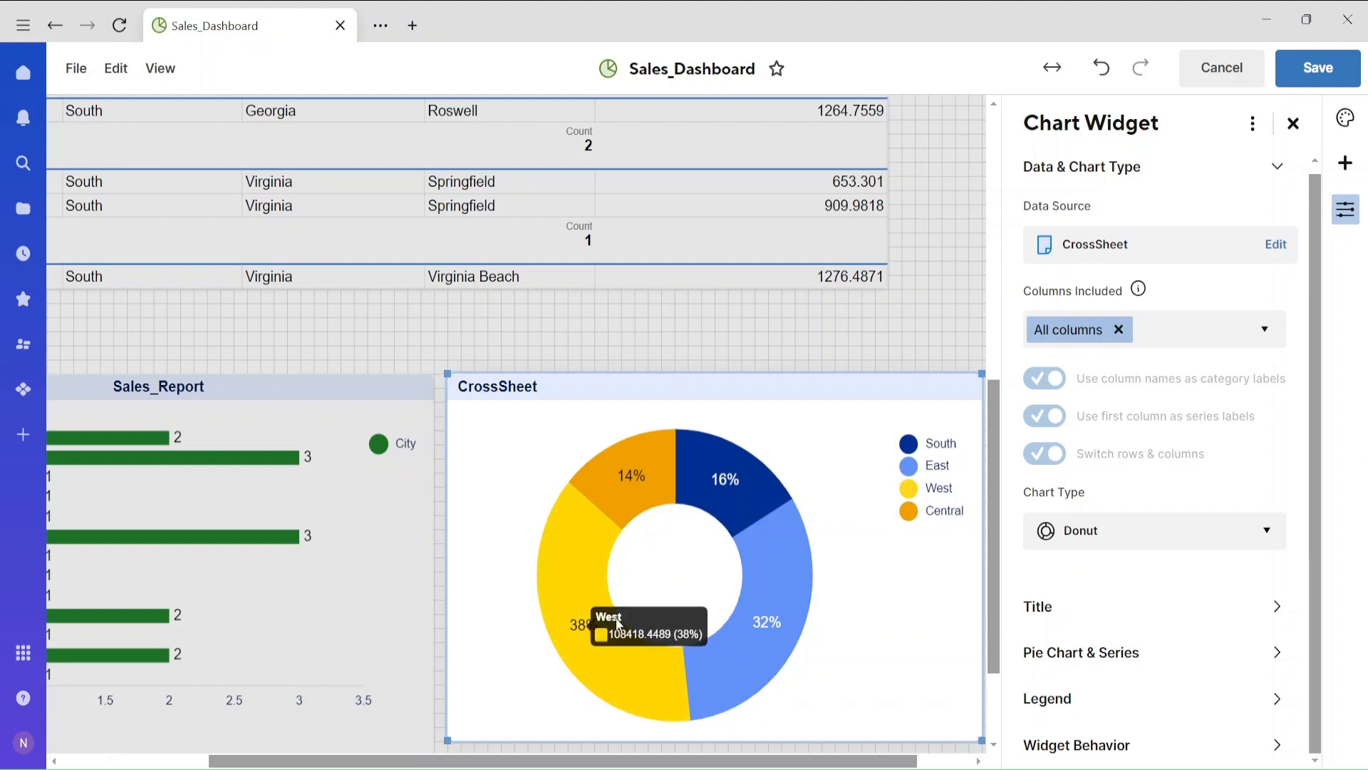
click(1324, 69)
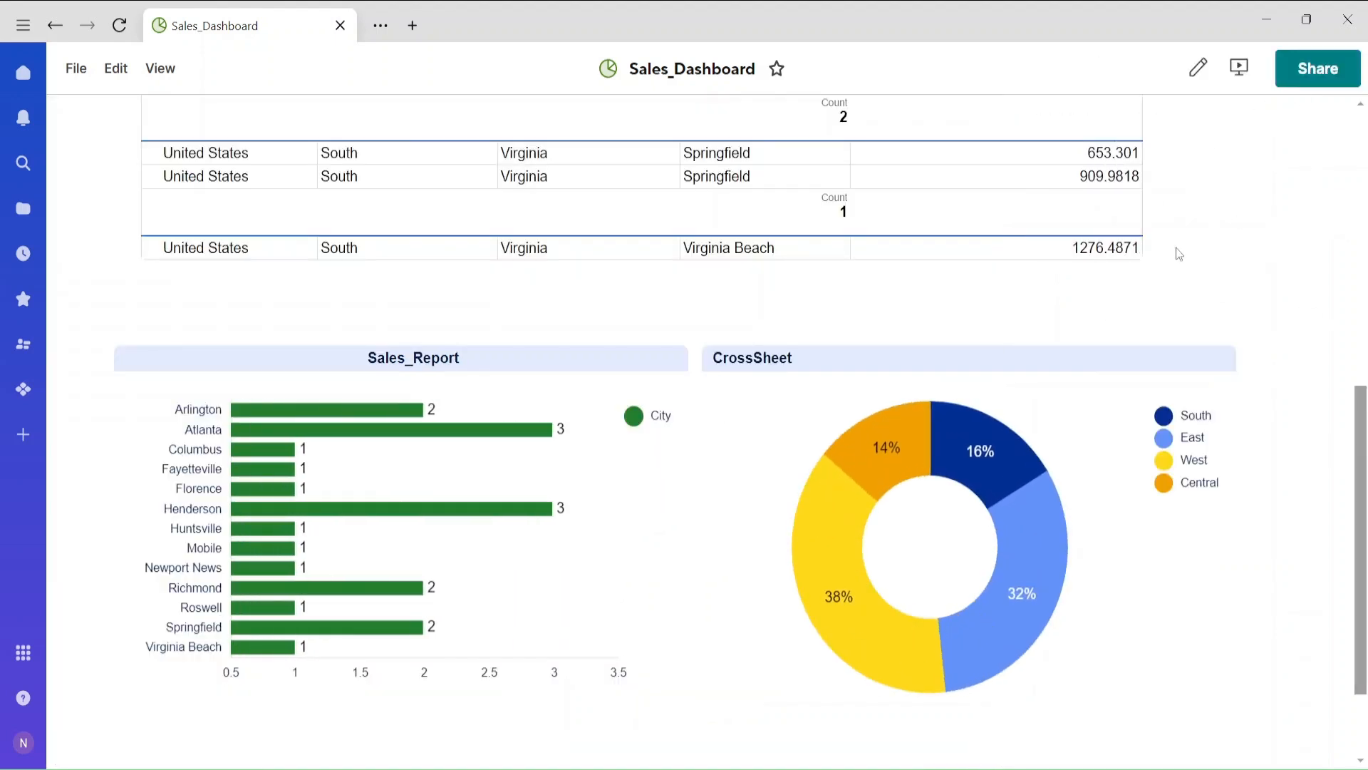
Step: Review the saved dashboard, reopen it for editing and retitle the Sales_Report bar chart "Cities of South (sales is higher than $500)"
mouse_move(918, 444)
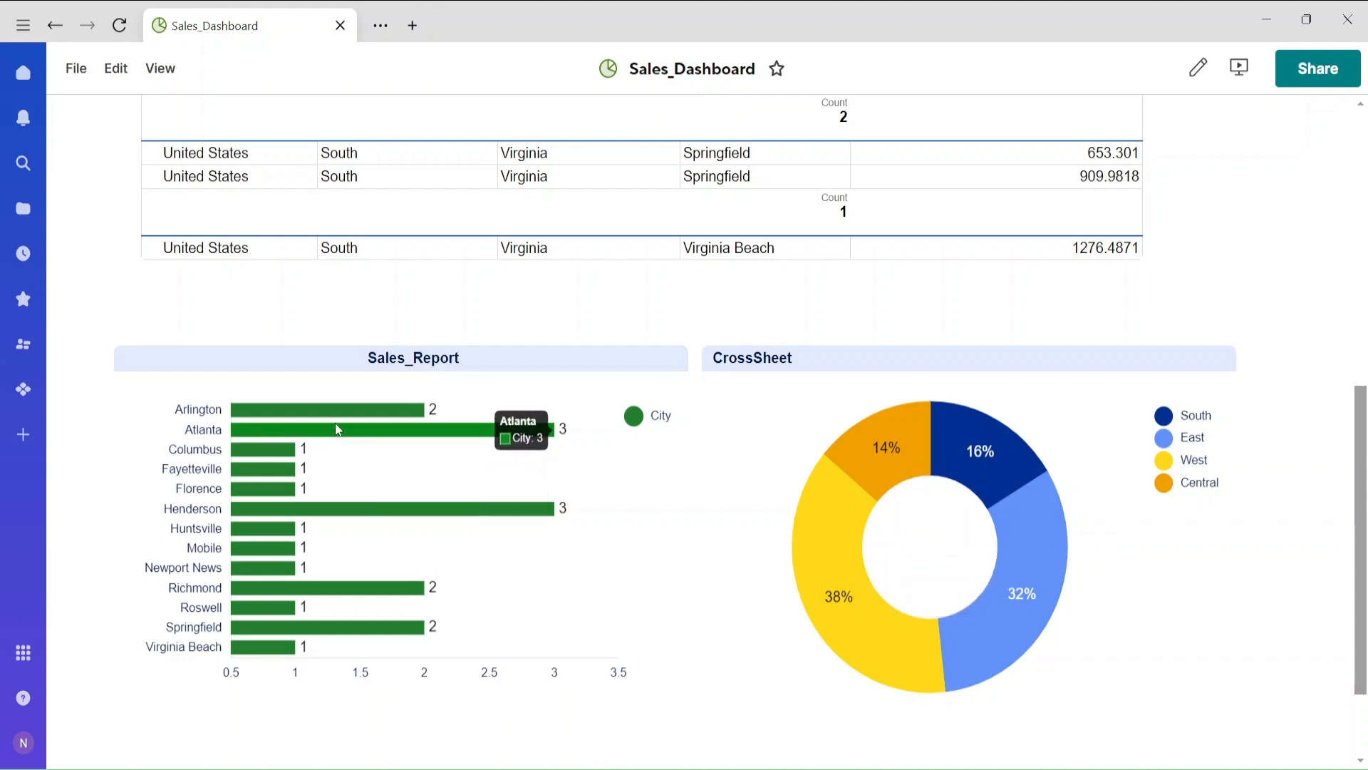
scroll(378, 417, up, 15)
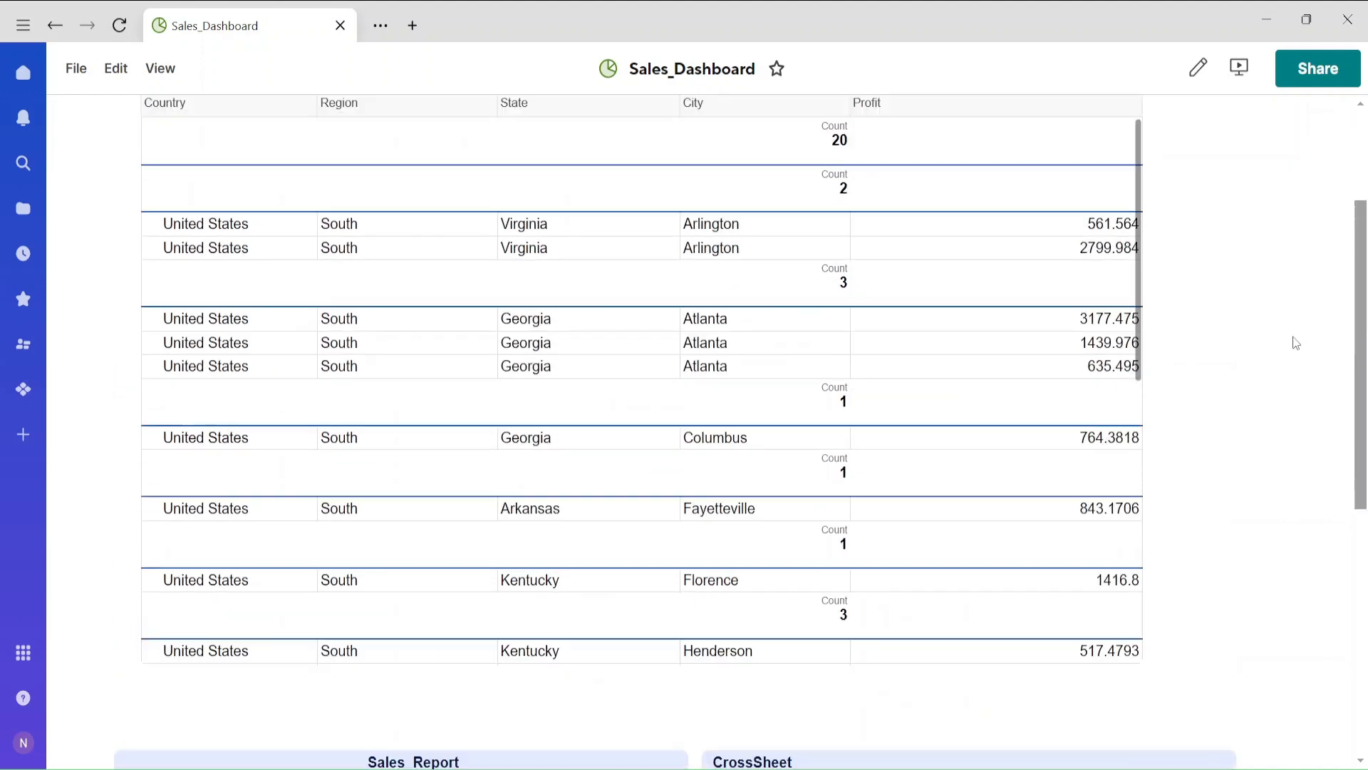
scroll(703, 311, down, 7)
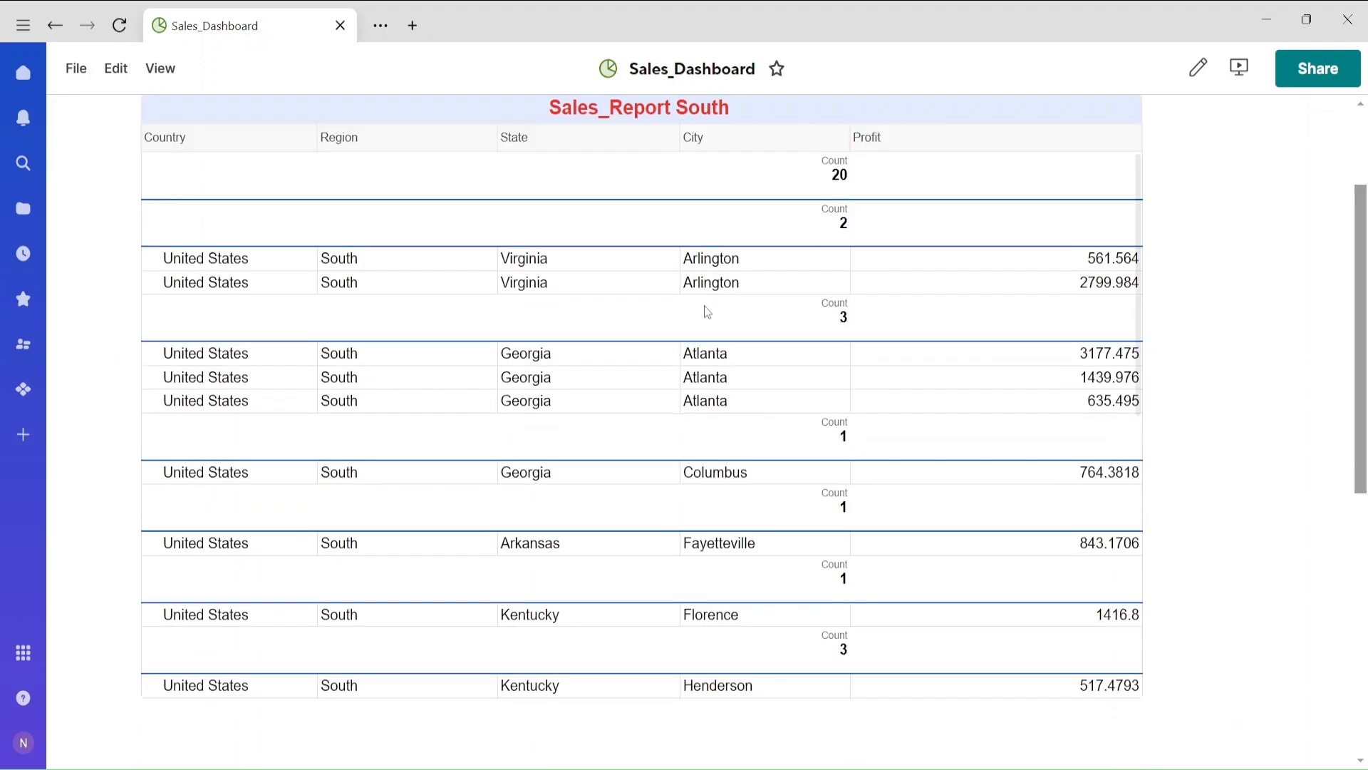
scroll(706, 312, down, 3)
scroll(474, 501, down, 1)
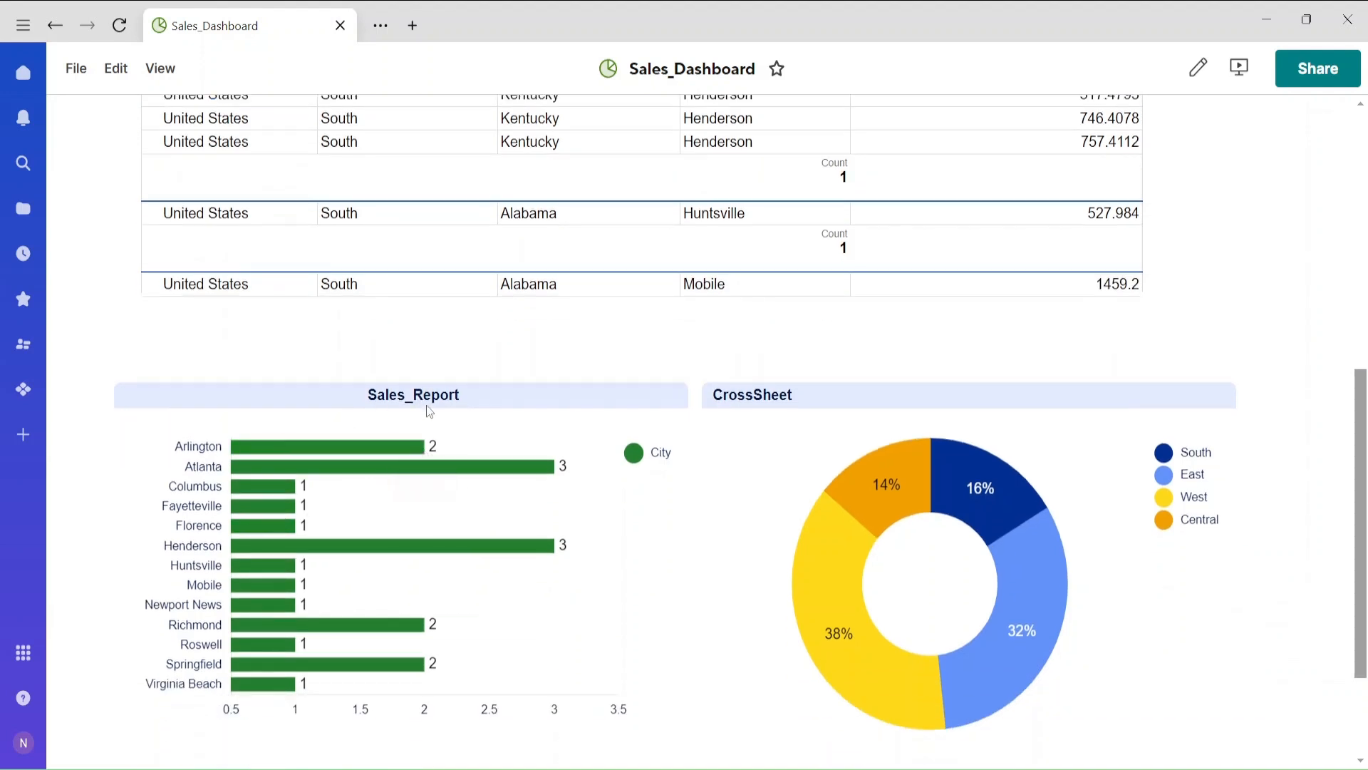
click(116, 68)
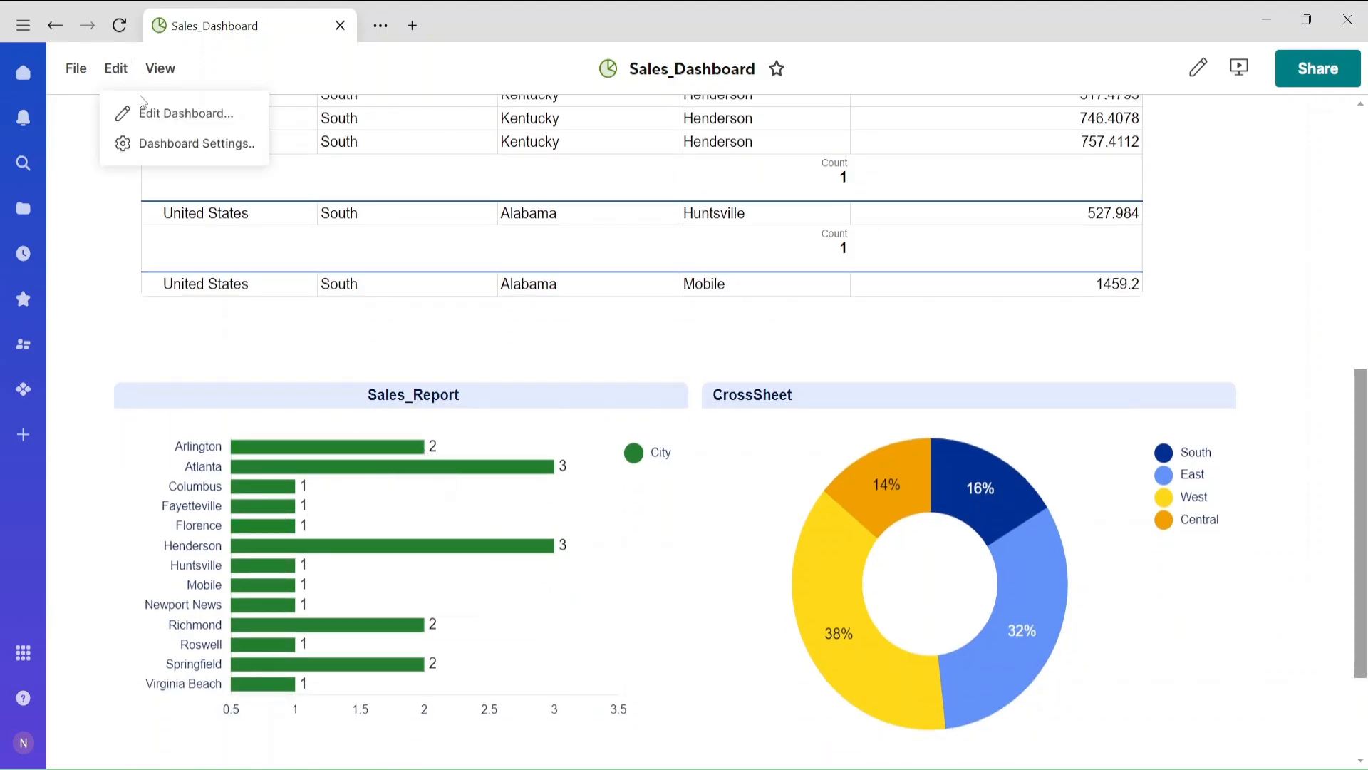
click(186, 112)
click(442, 425)
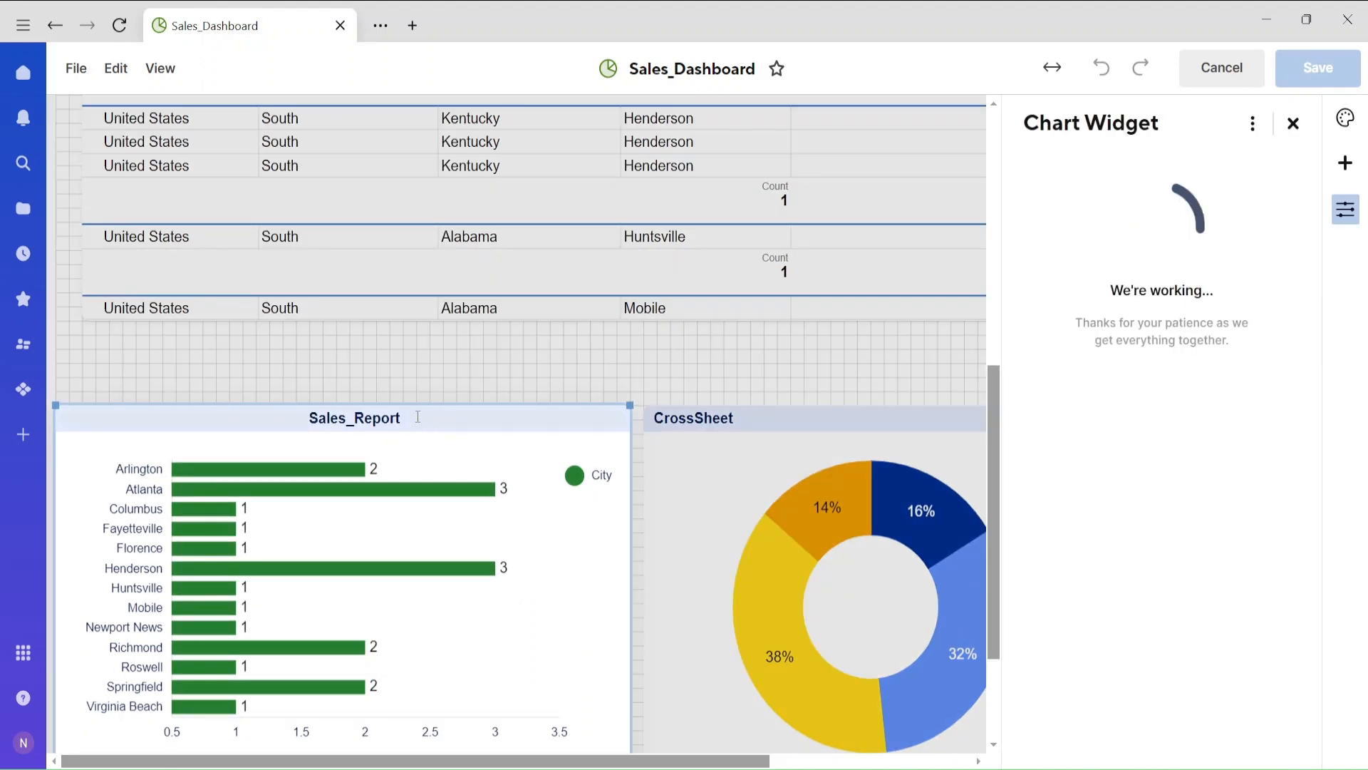
click(416, 416)
double_click(417, 426)
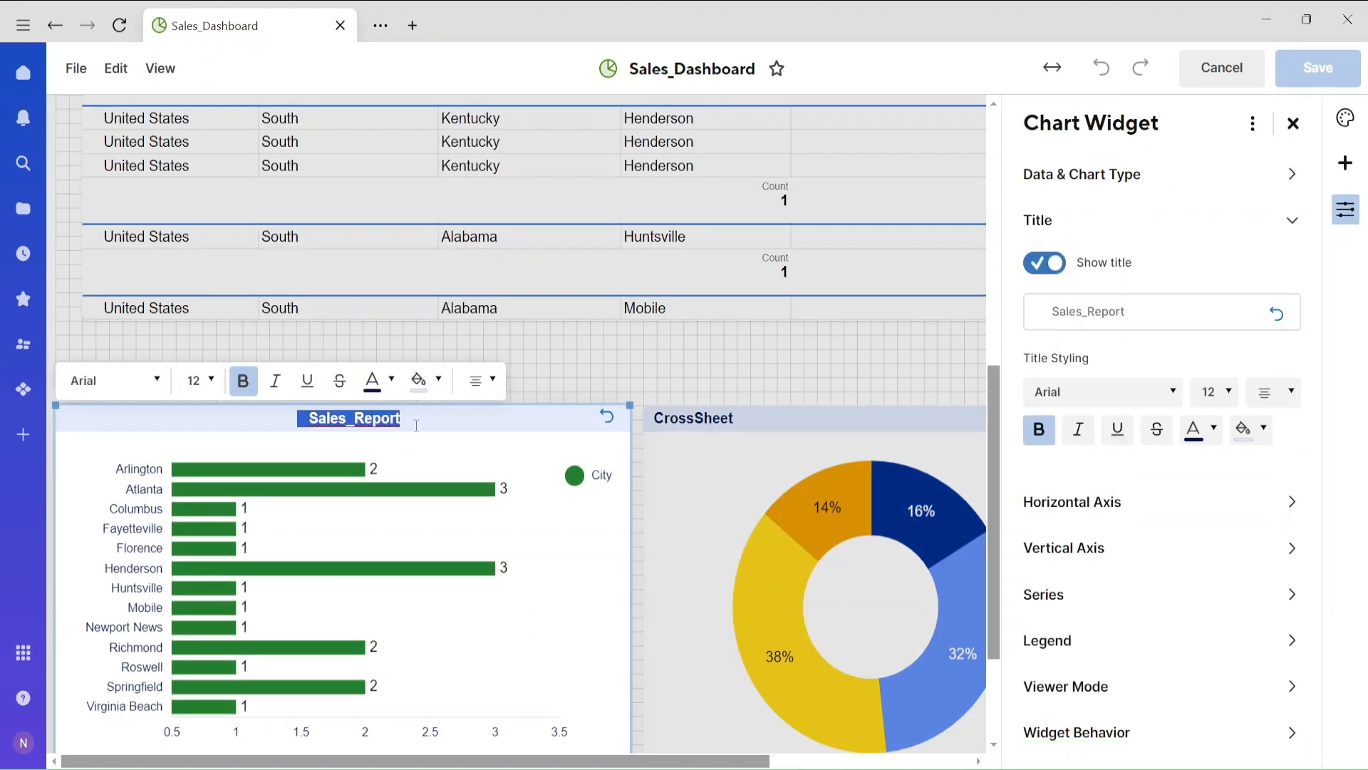
text(Citi)
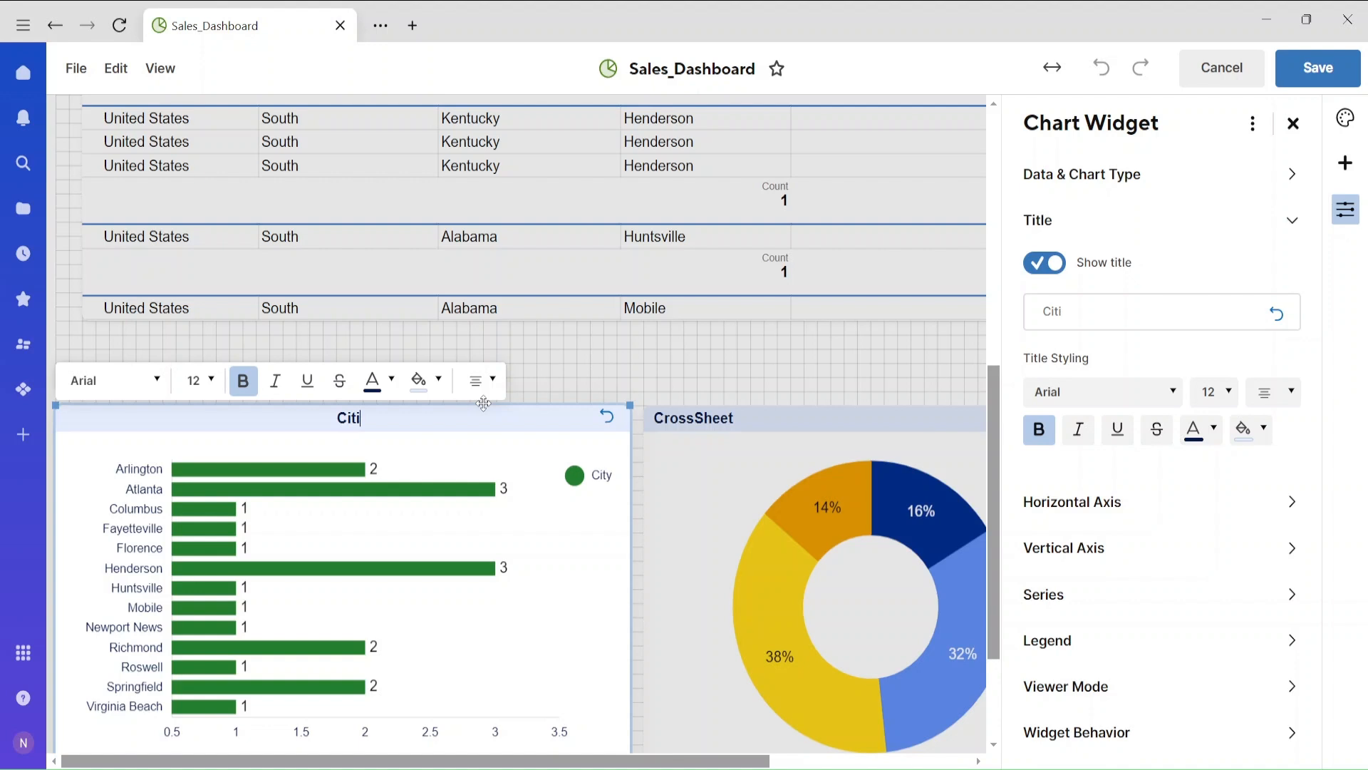
text(es of South (s)
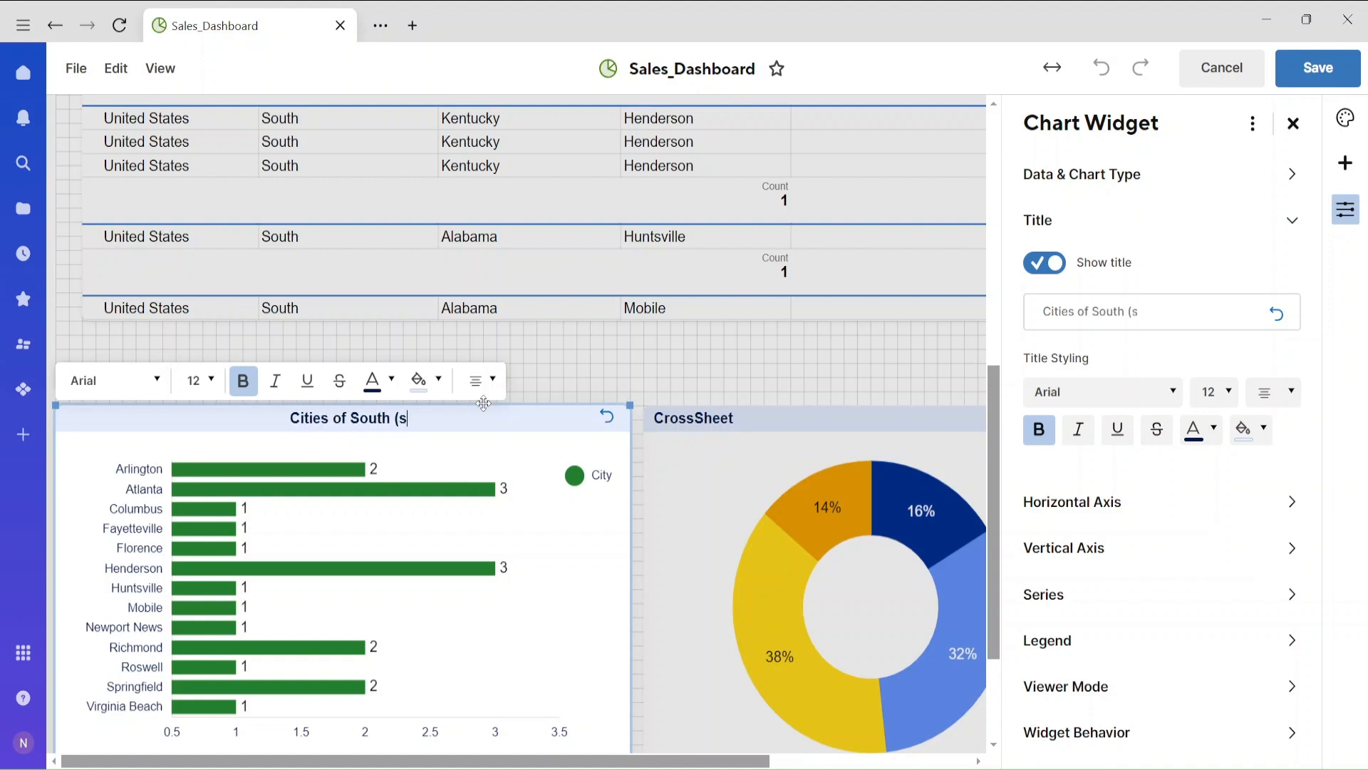
text(ales )
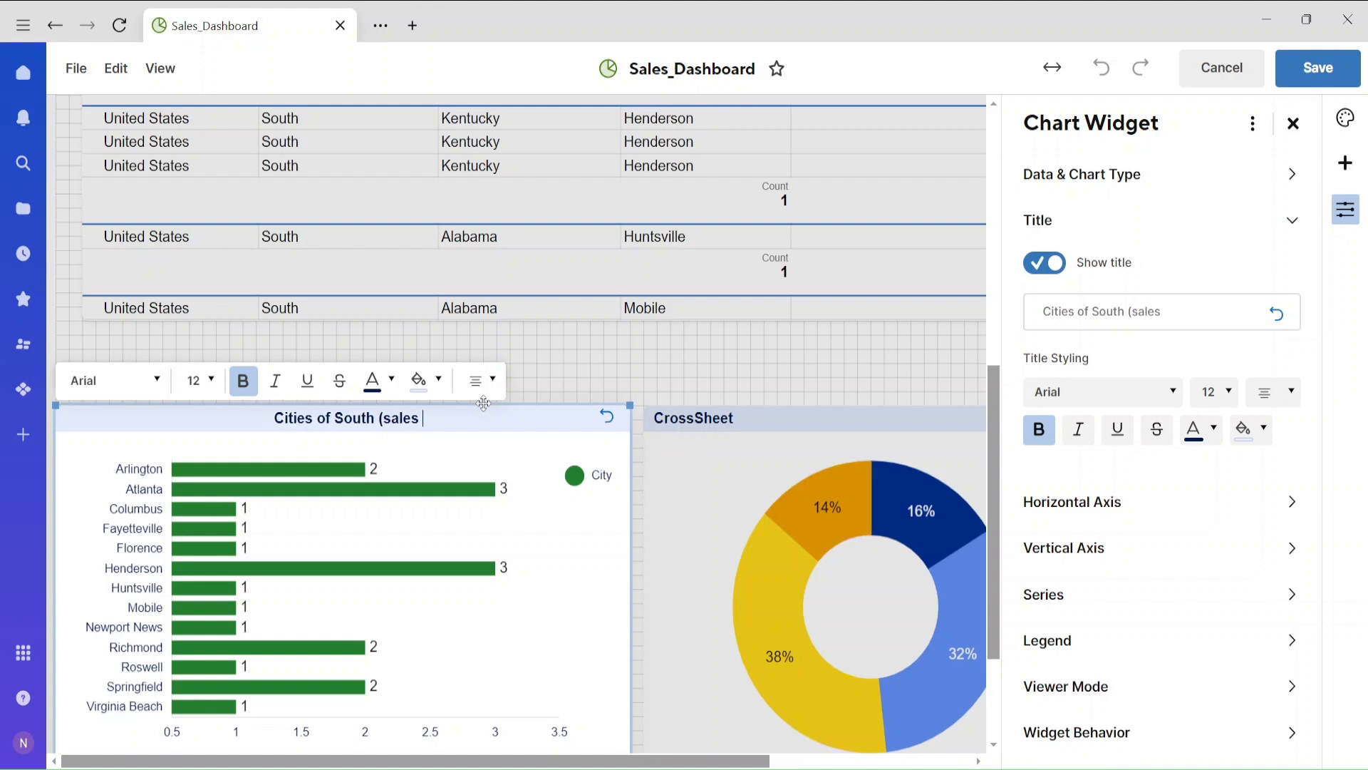
text(is higher tha)
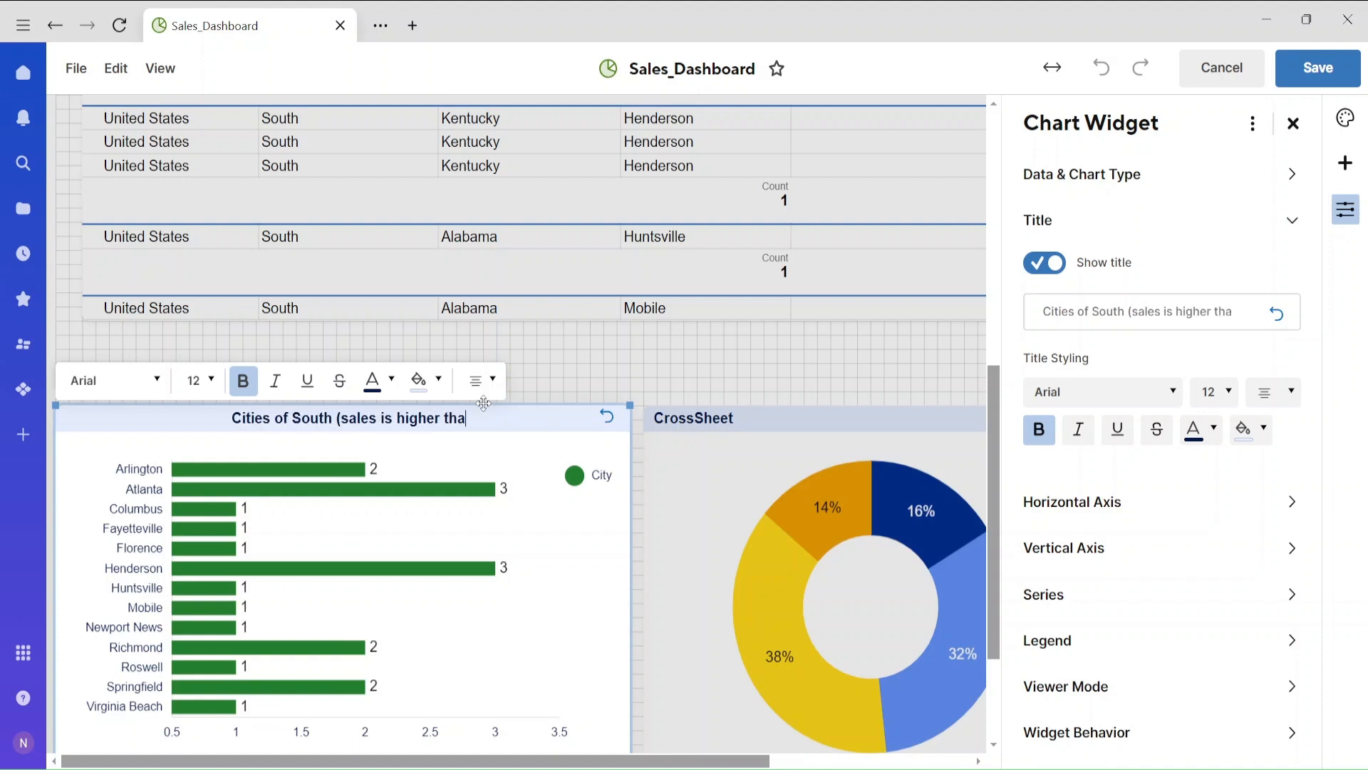
text(n $500))
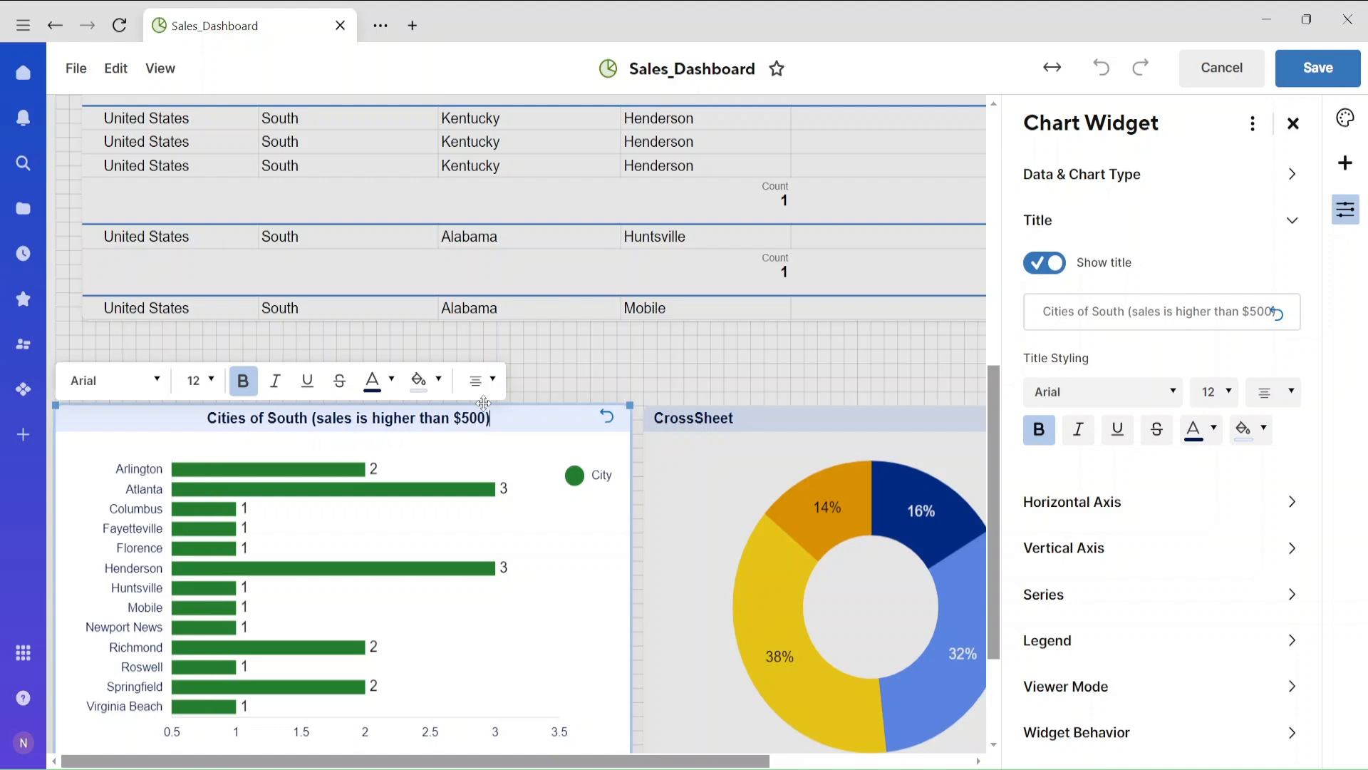
Step: Retitle the CrossSheet donut chart "Profit % over Region" and save the dashboard
click(725, 420)
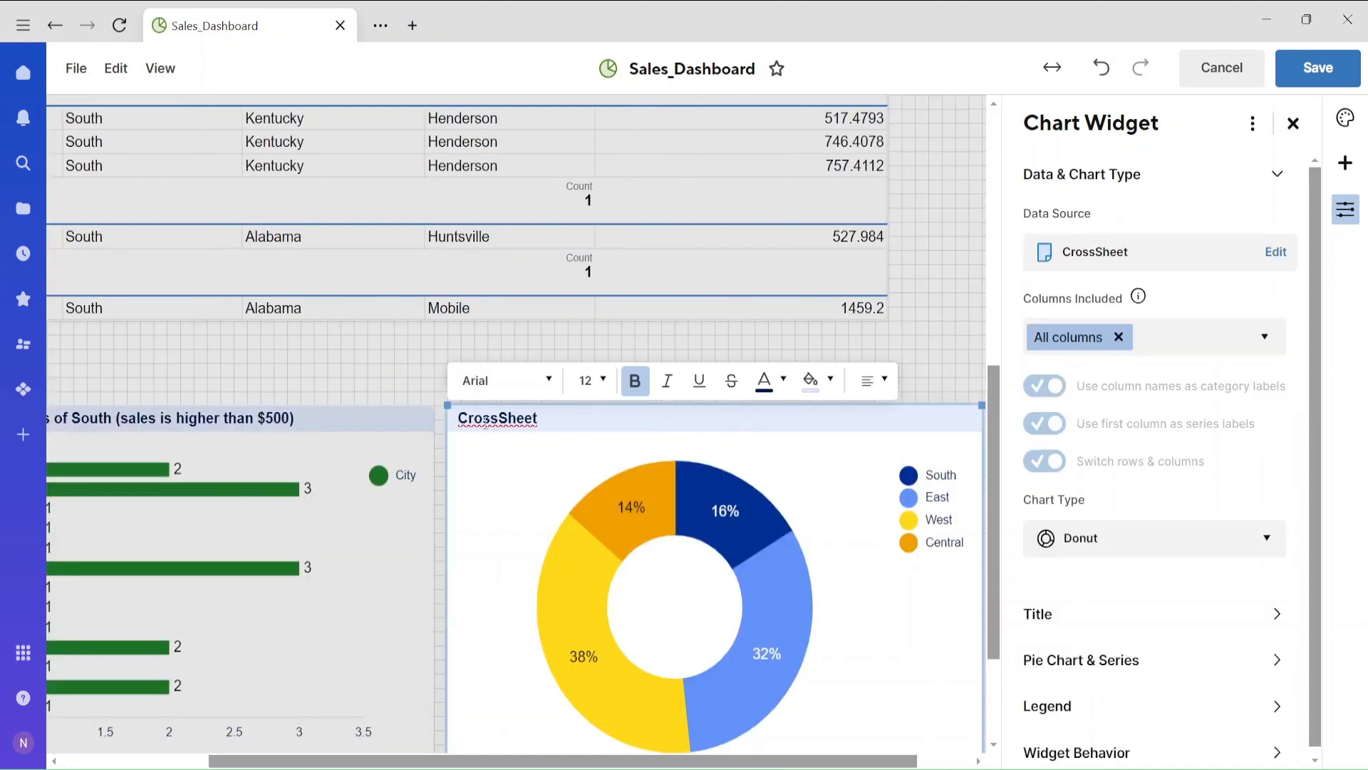
drag(457, 423, 547, 427)
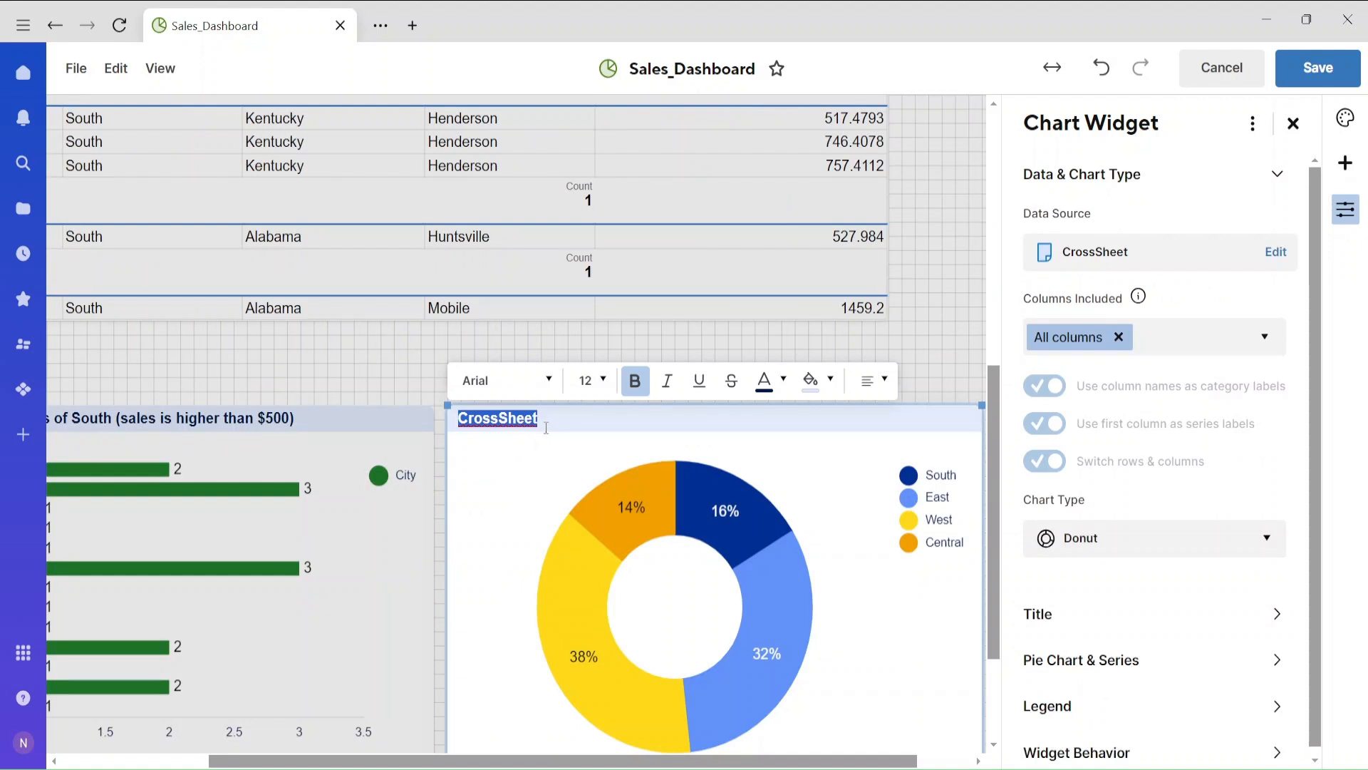
text(Sal)
key(BackSpace)
key(BackSpace)
key(BackSpace)
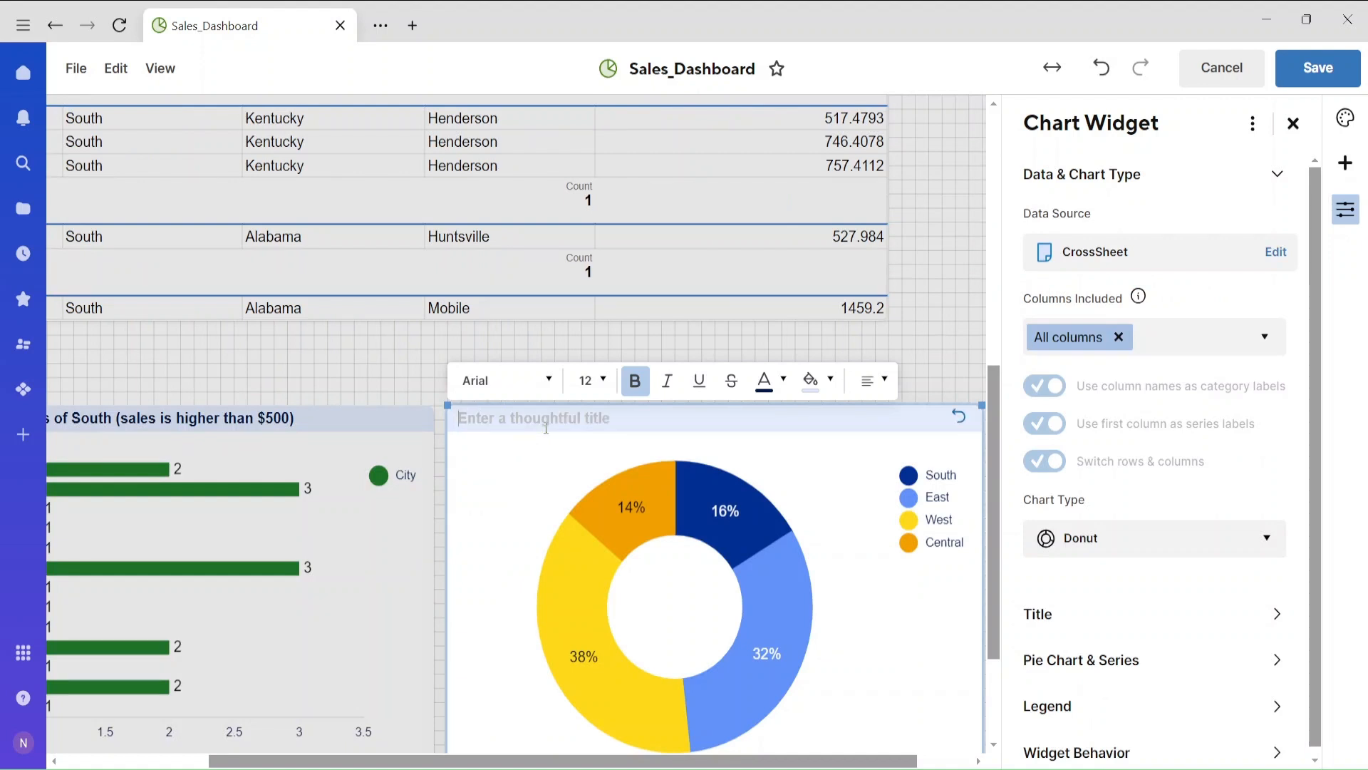
text(Profit % over Region)
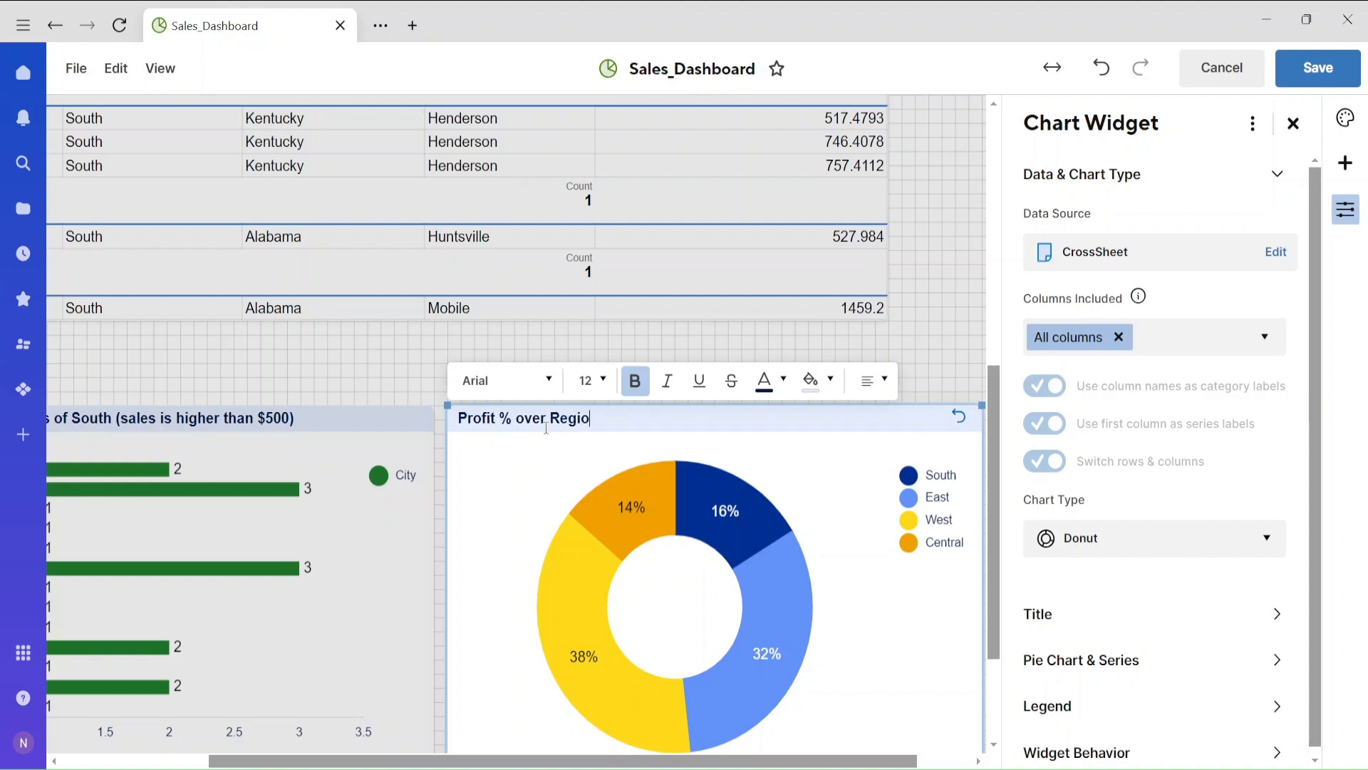
click(1312, 80)
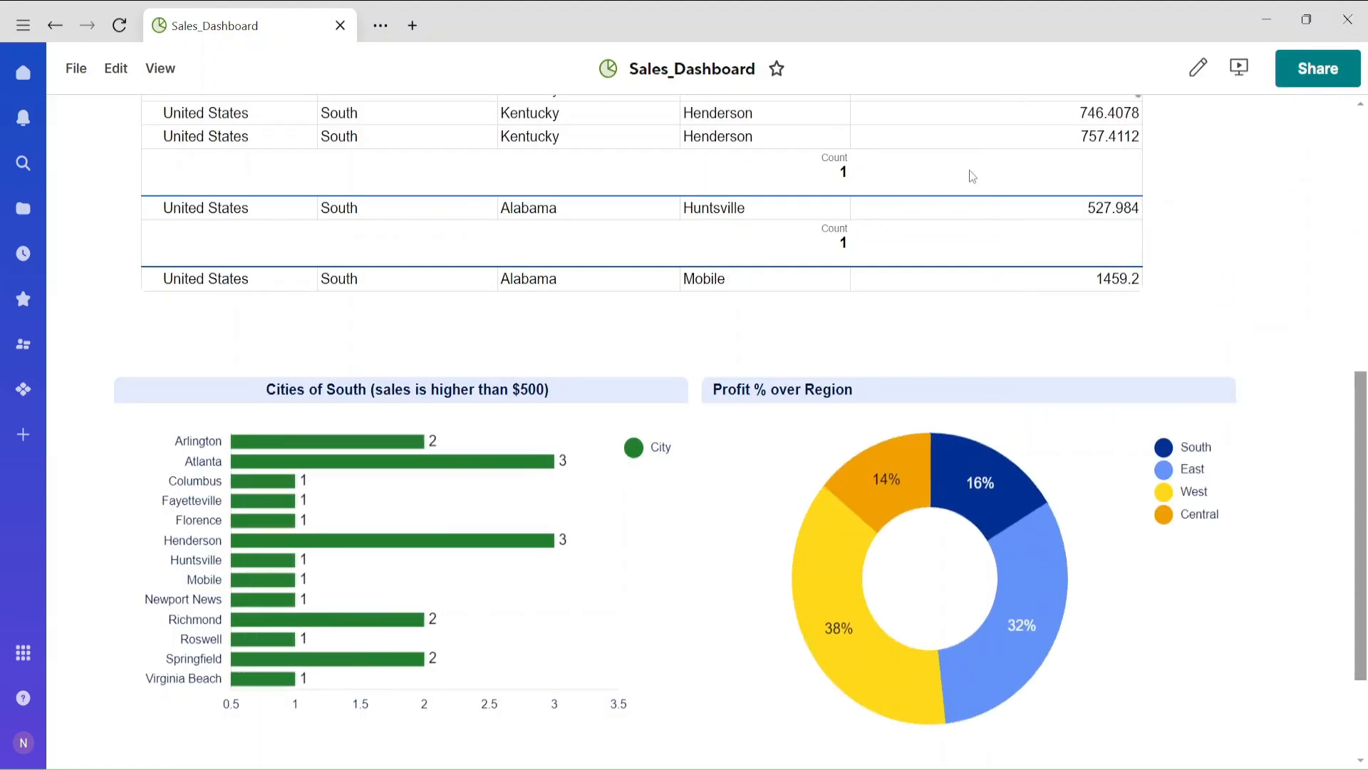
Step: Review the retitled charts, reopen the dashboard for editing and add an empty shortcut widget
scroll(801, 663, down, 1)
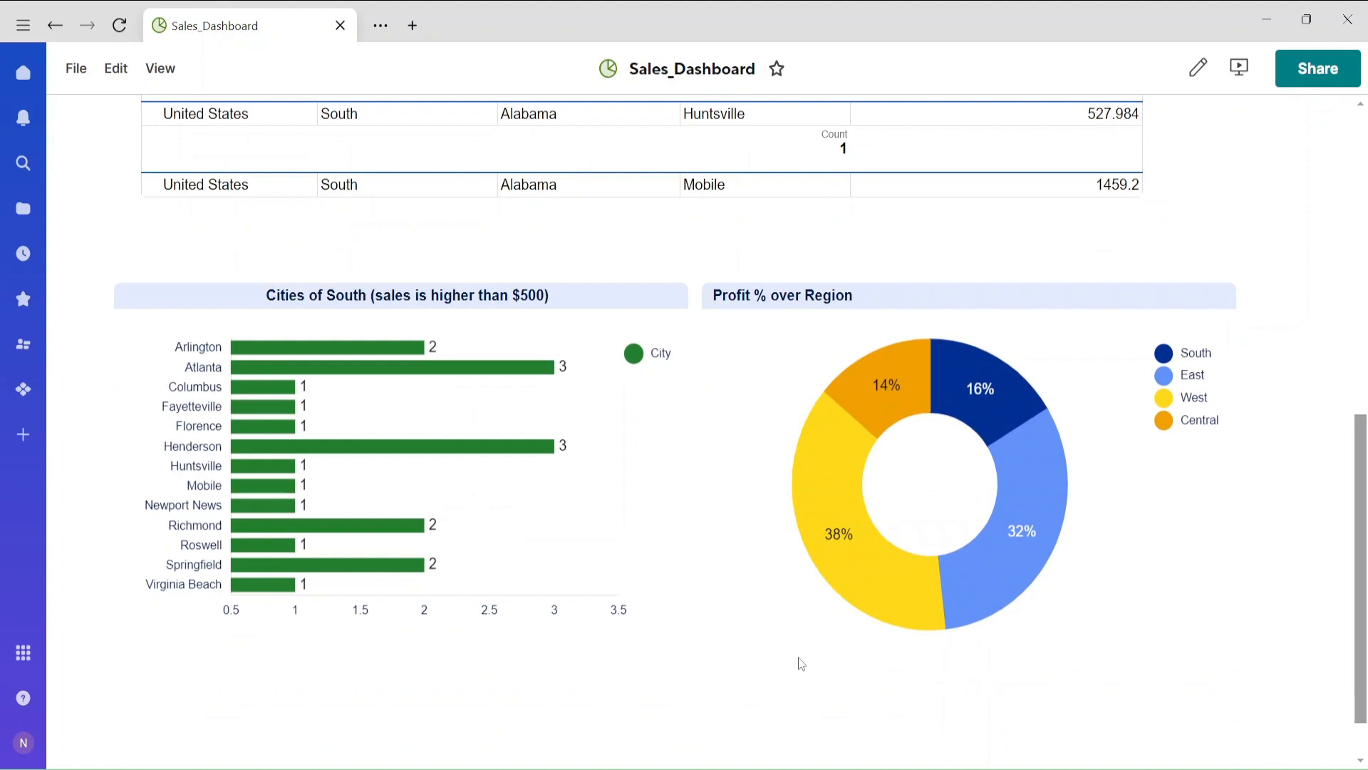
scroll(800, 663, up, 4)
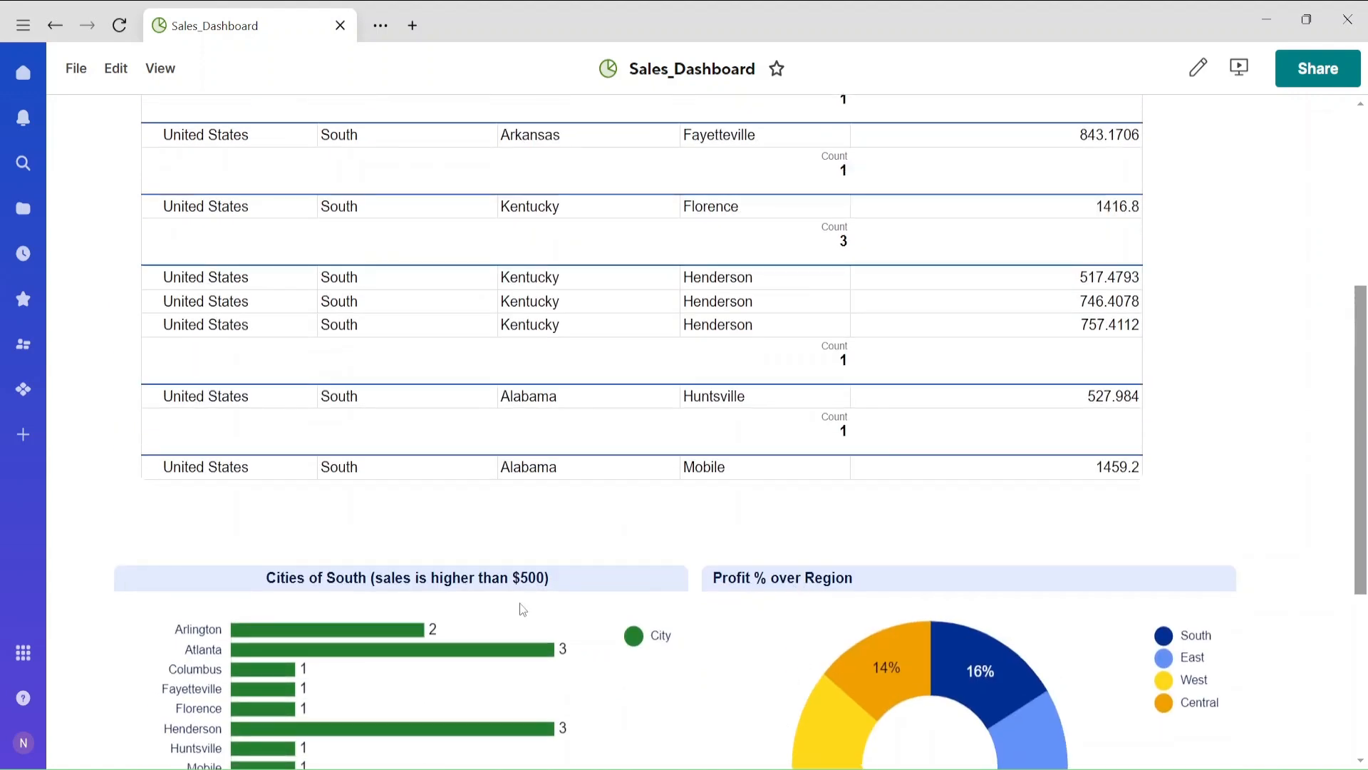
scroll(831, 602, up, 5)
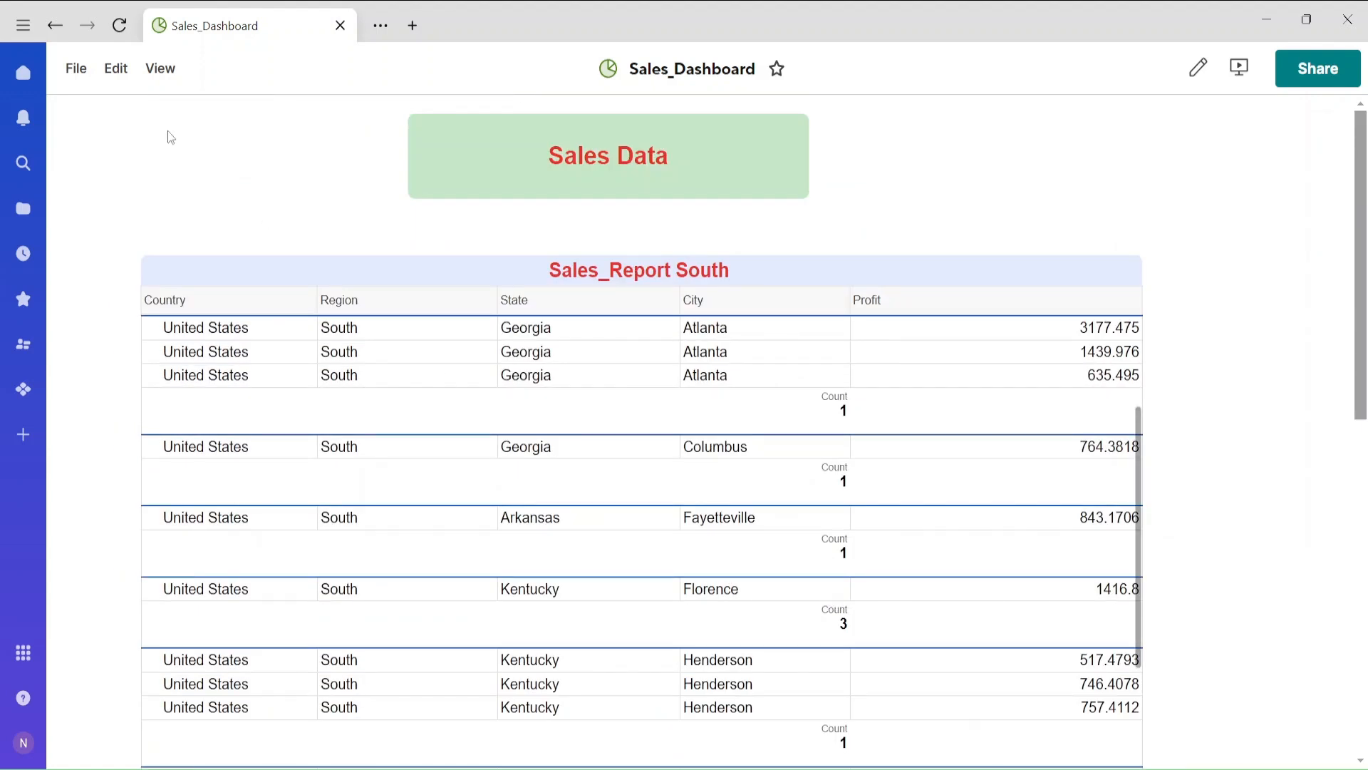
click(107, 71)
click(125, 113)
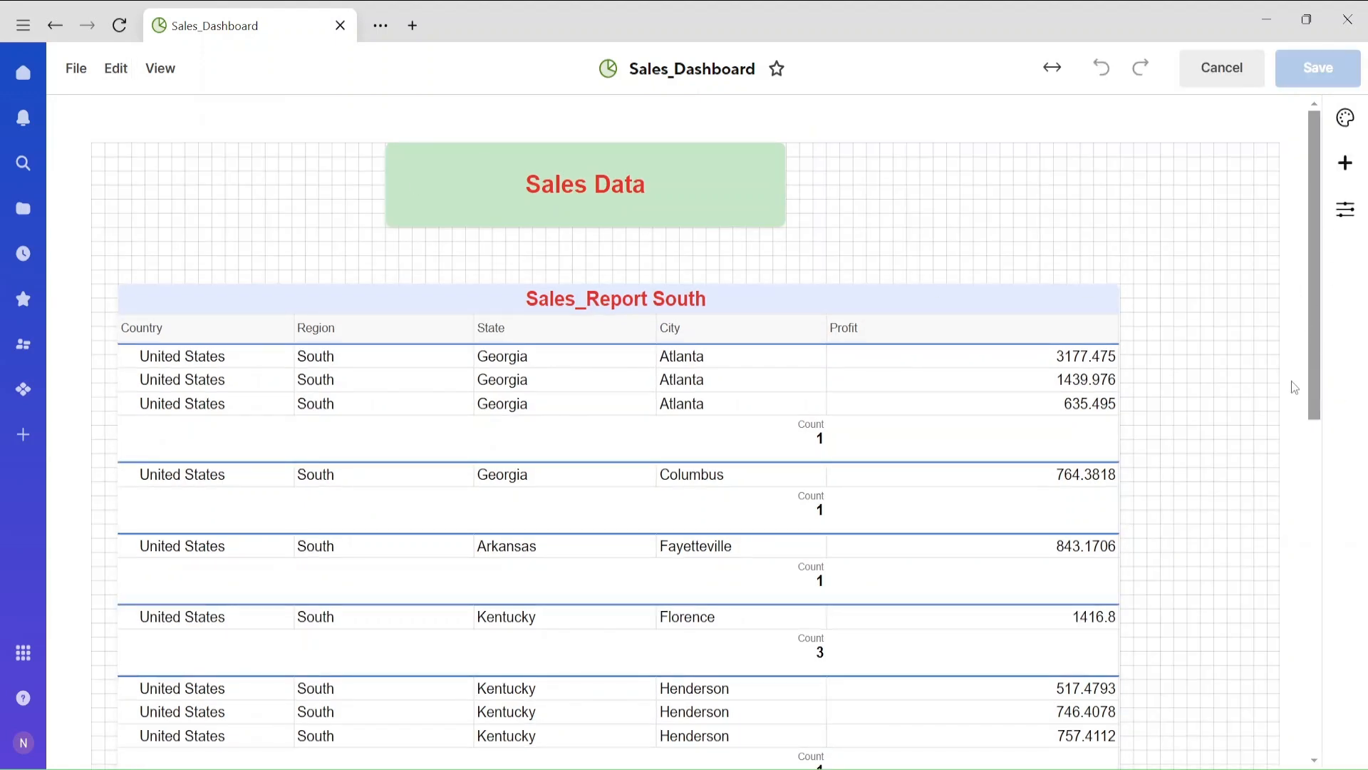
click(1346, 163)
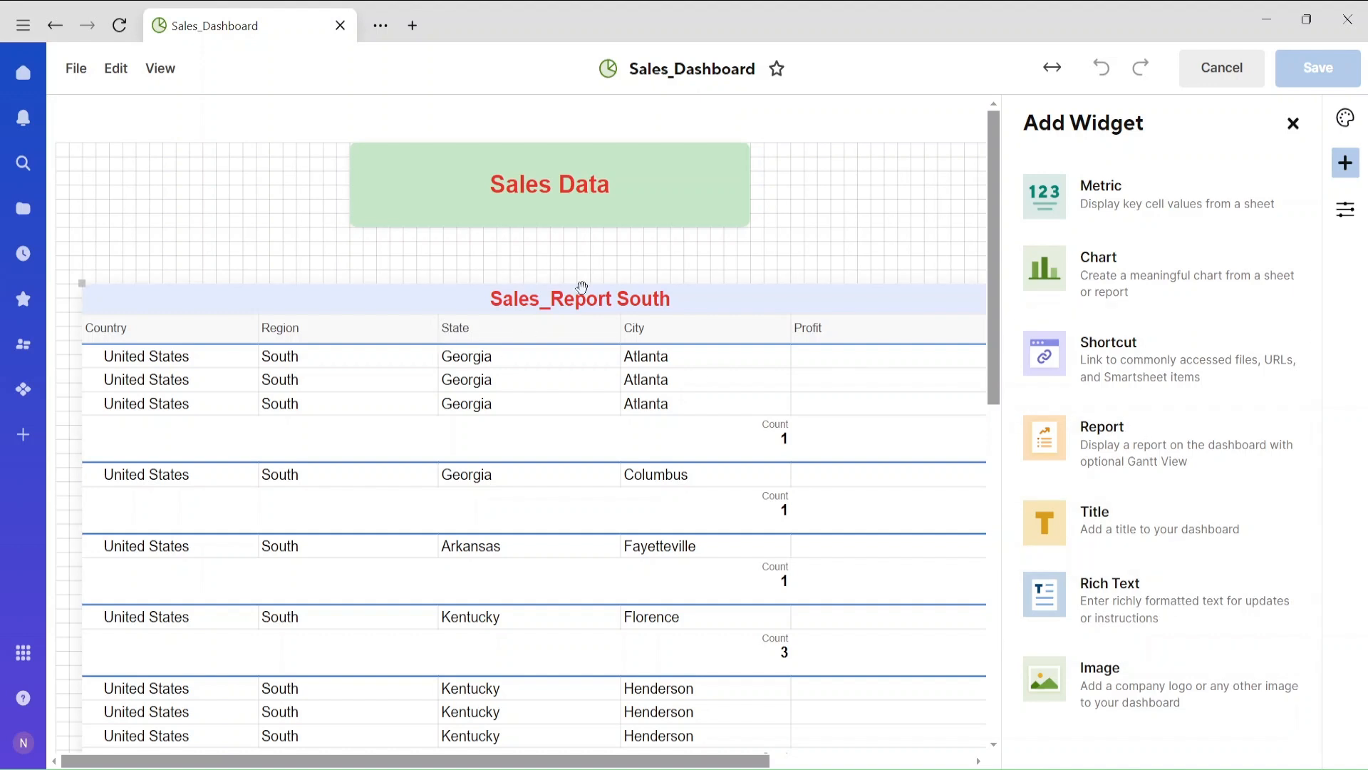
click(1172, 383)
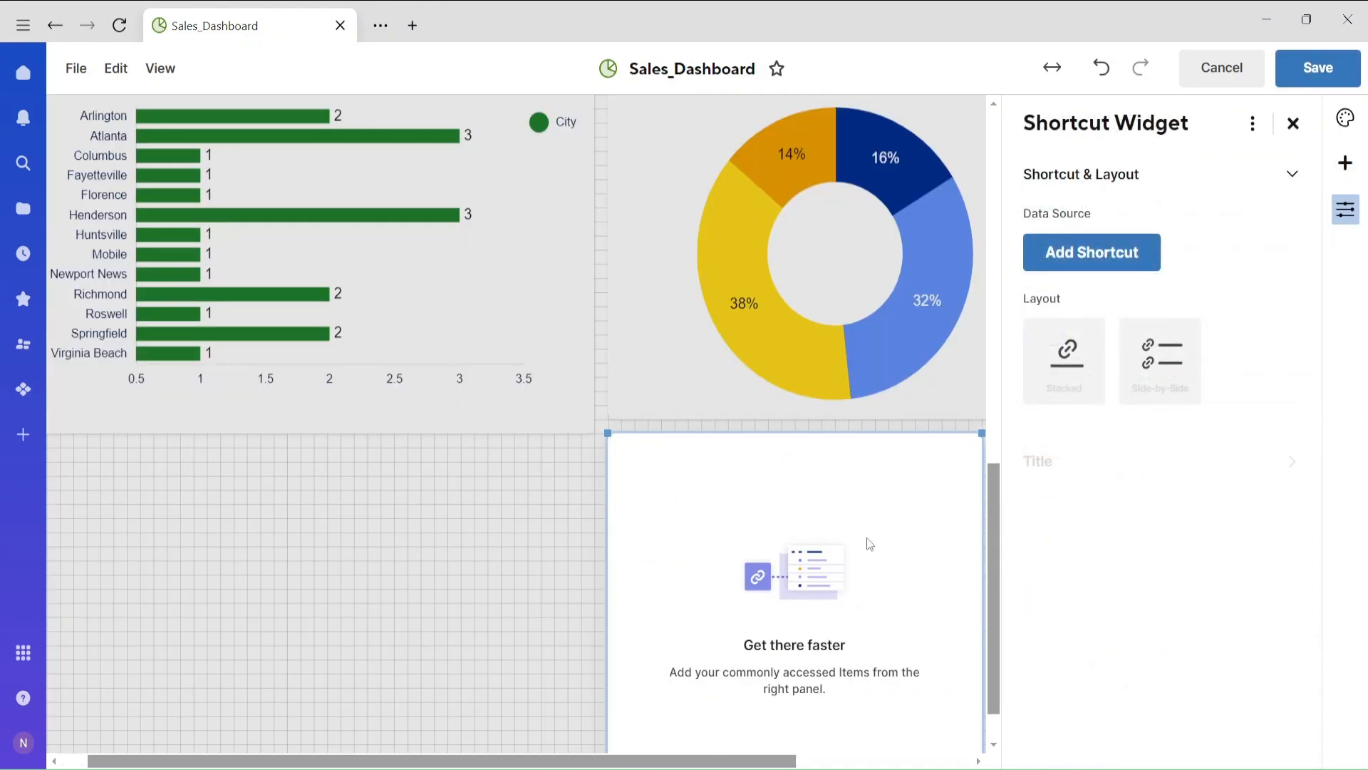
Step: Add the Smartsheet item Sample - Superstore from the Sheets folder to the shortcut widget and save the dashboard
click(1113, 265)
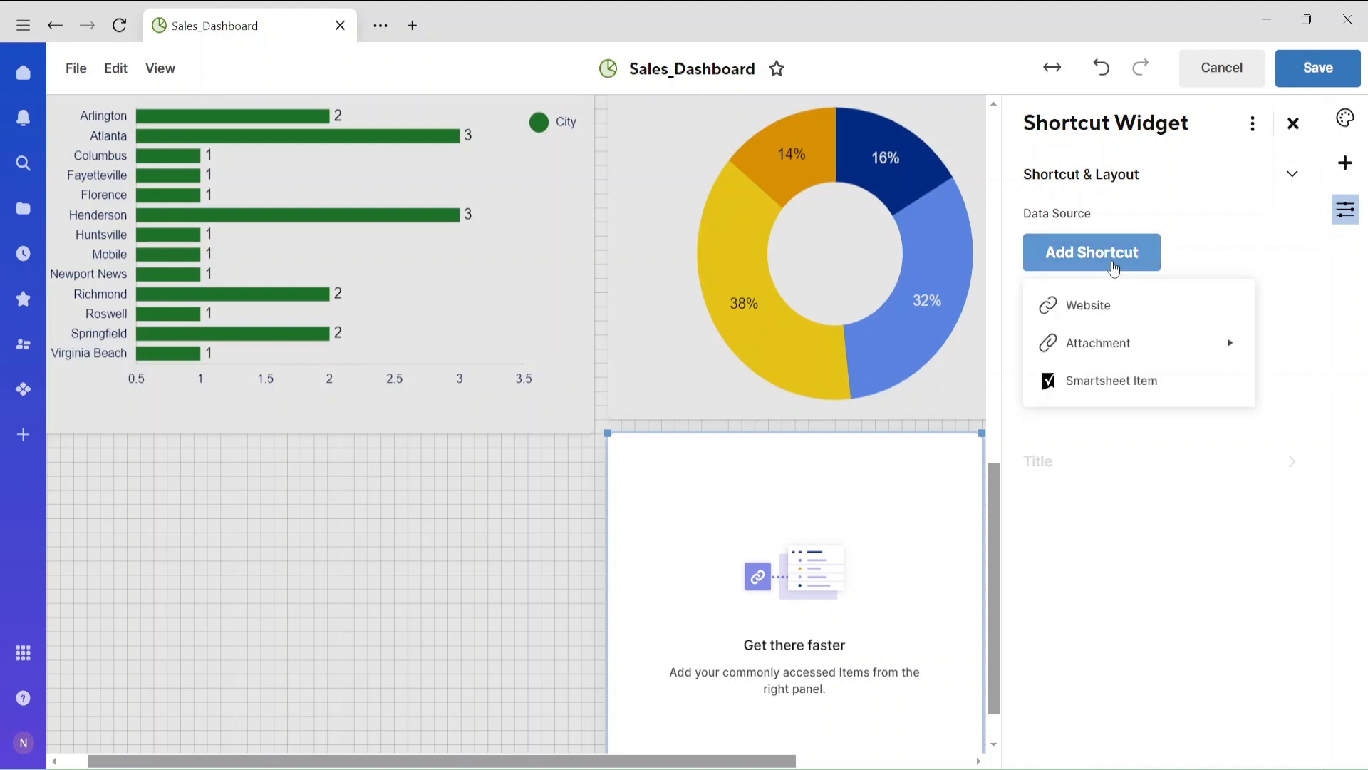
click(1112, 392)
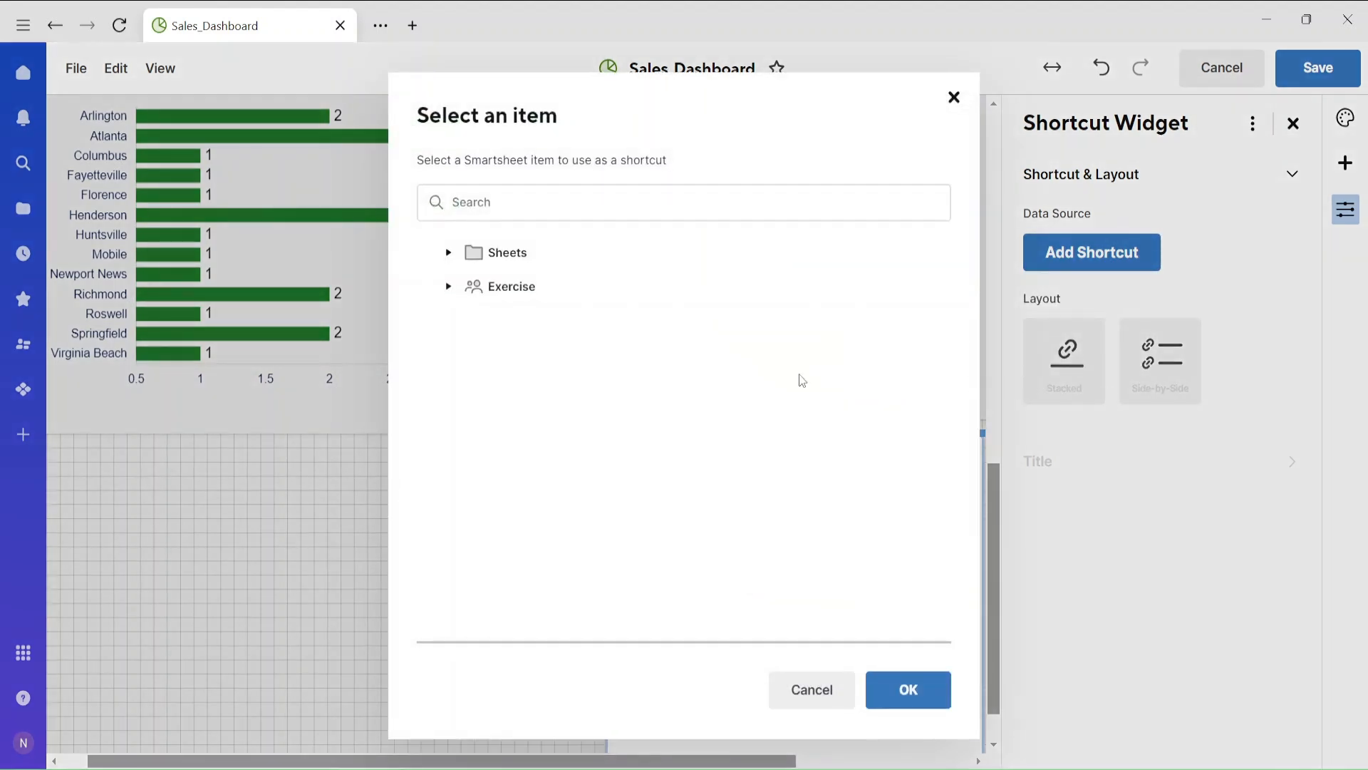
click(448, 253)
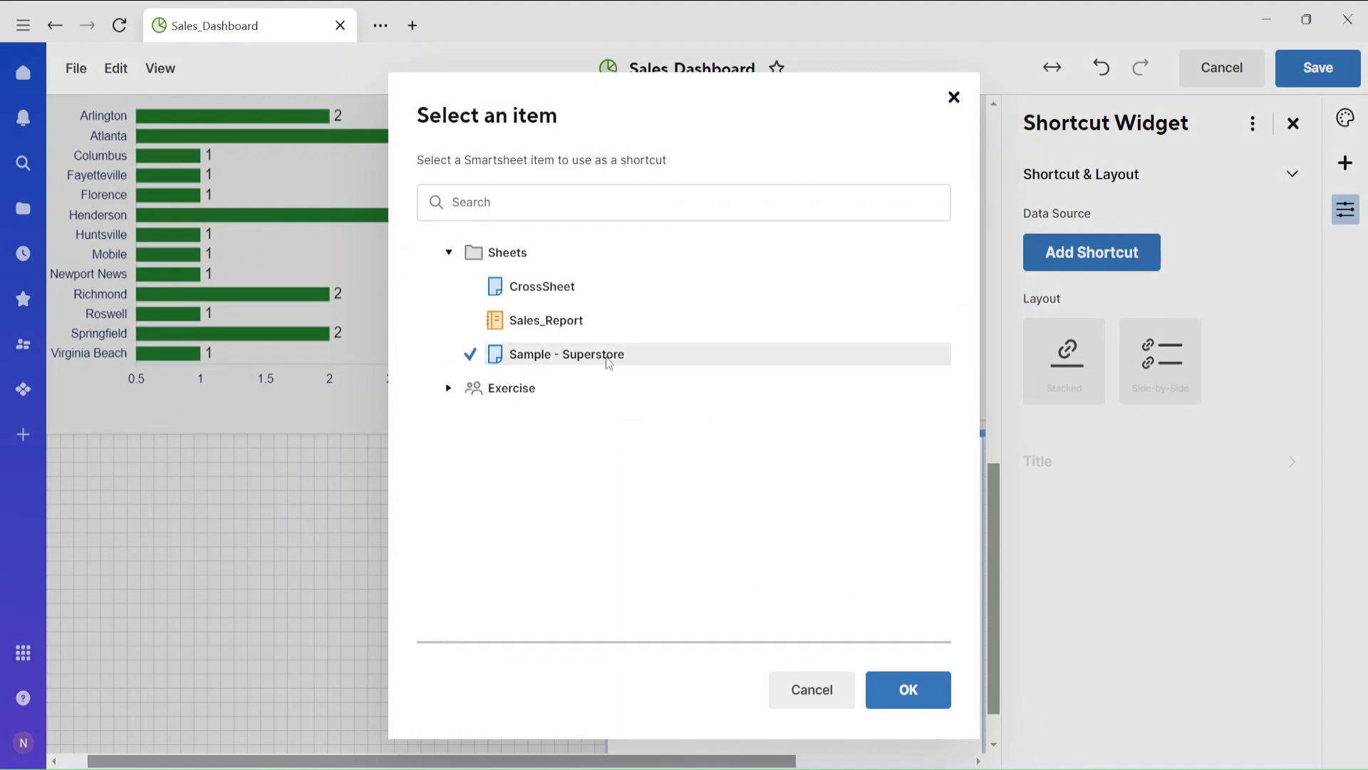
click(935, 702)
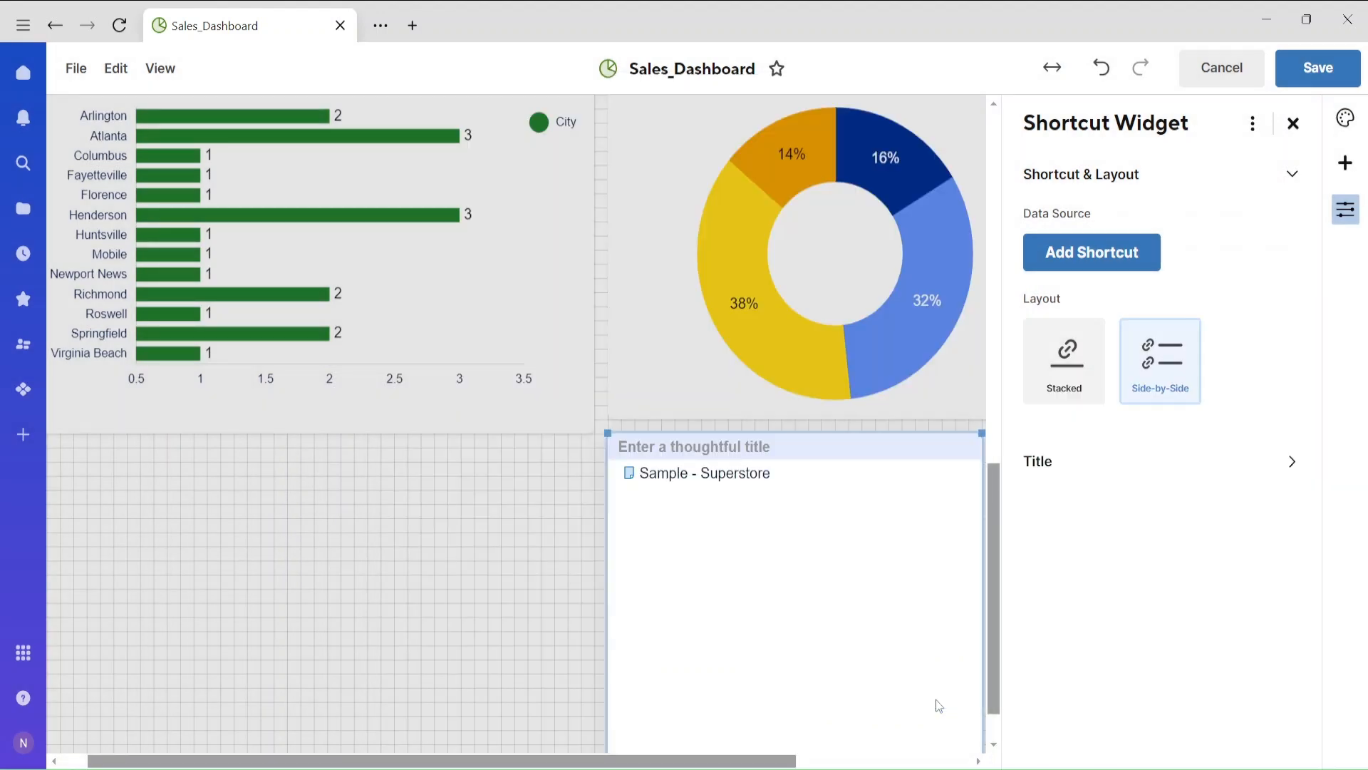
click(1316, 66)
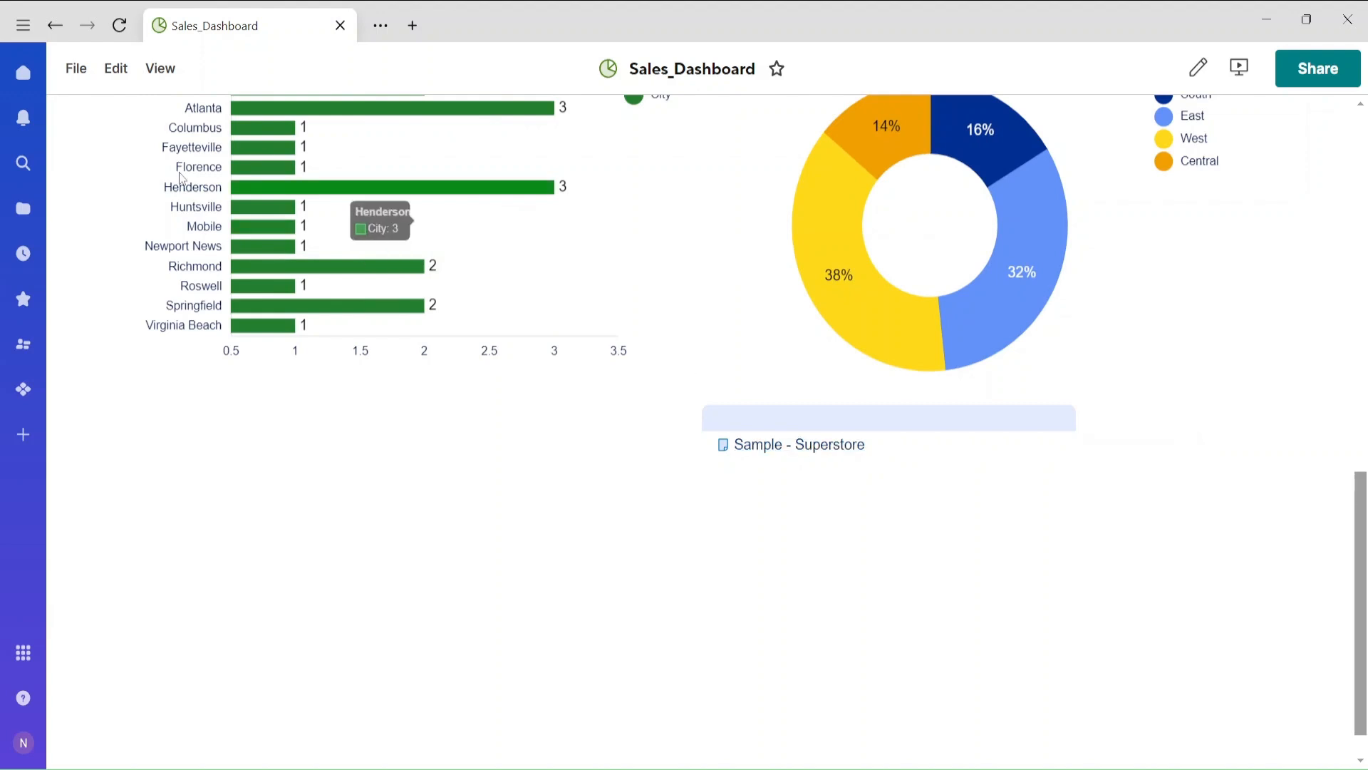
Step: Reopen the dashboard for editing and shorten the shortcut widget to just fit its title bar and the single shortcut
click(115, 67)
click(120, 112)
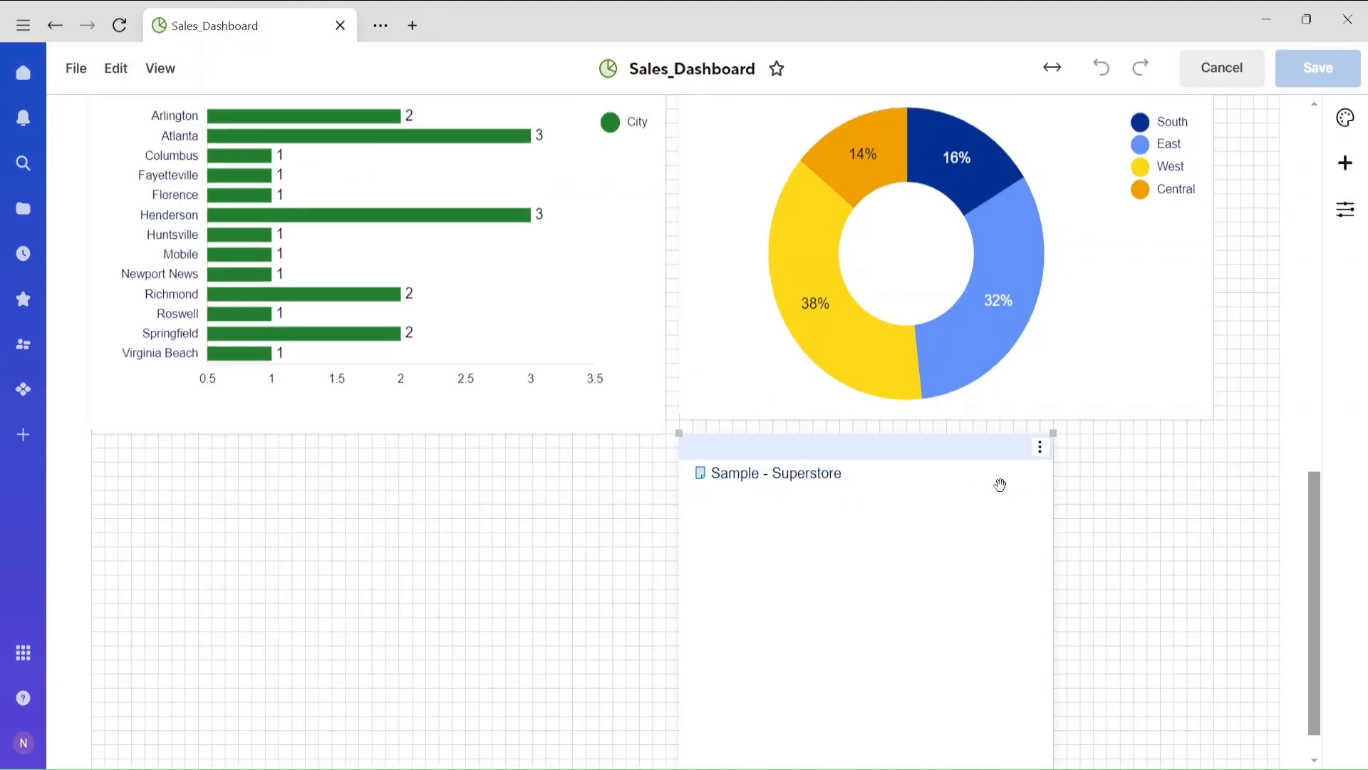
click(972, 464)
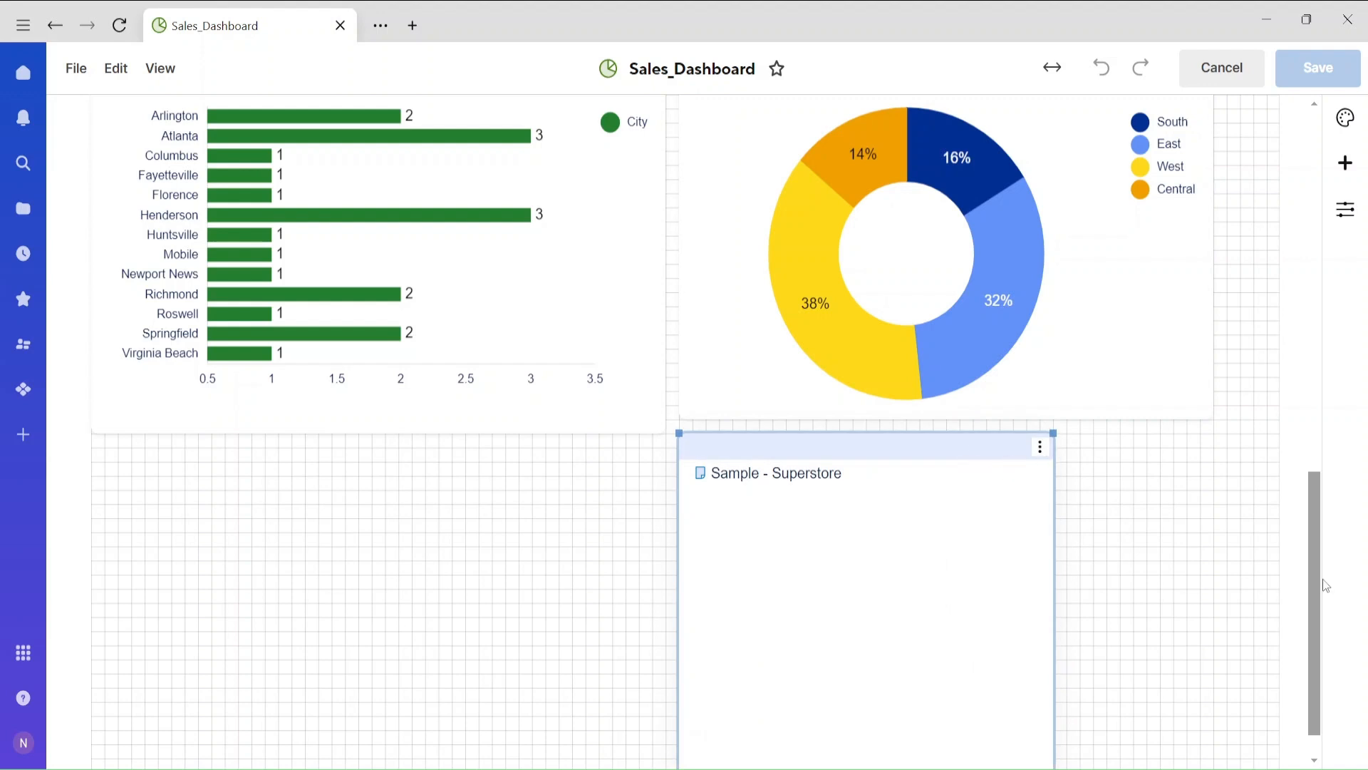
scroll(1326, 647, down, 1)
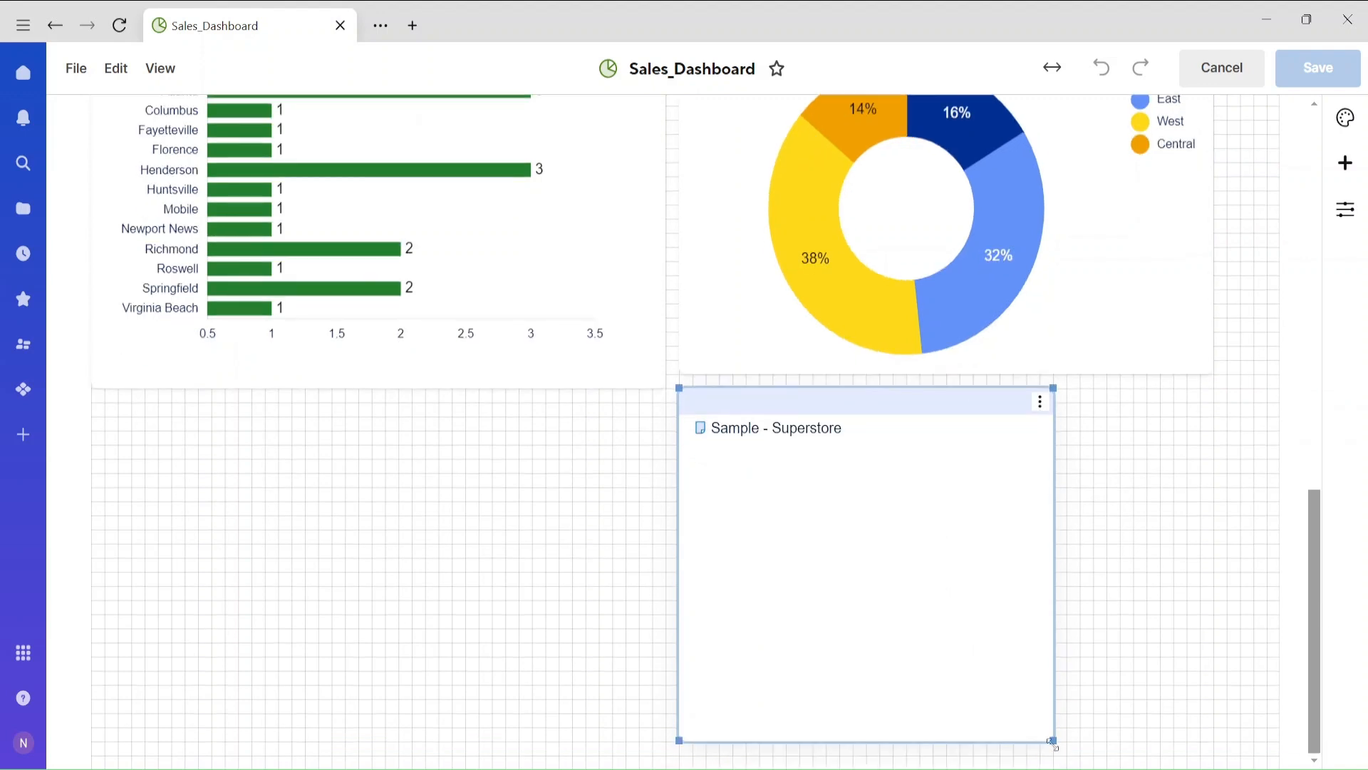
drag(1052, 743, 1053, 459)
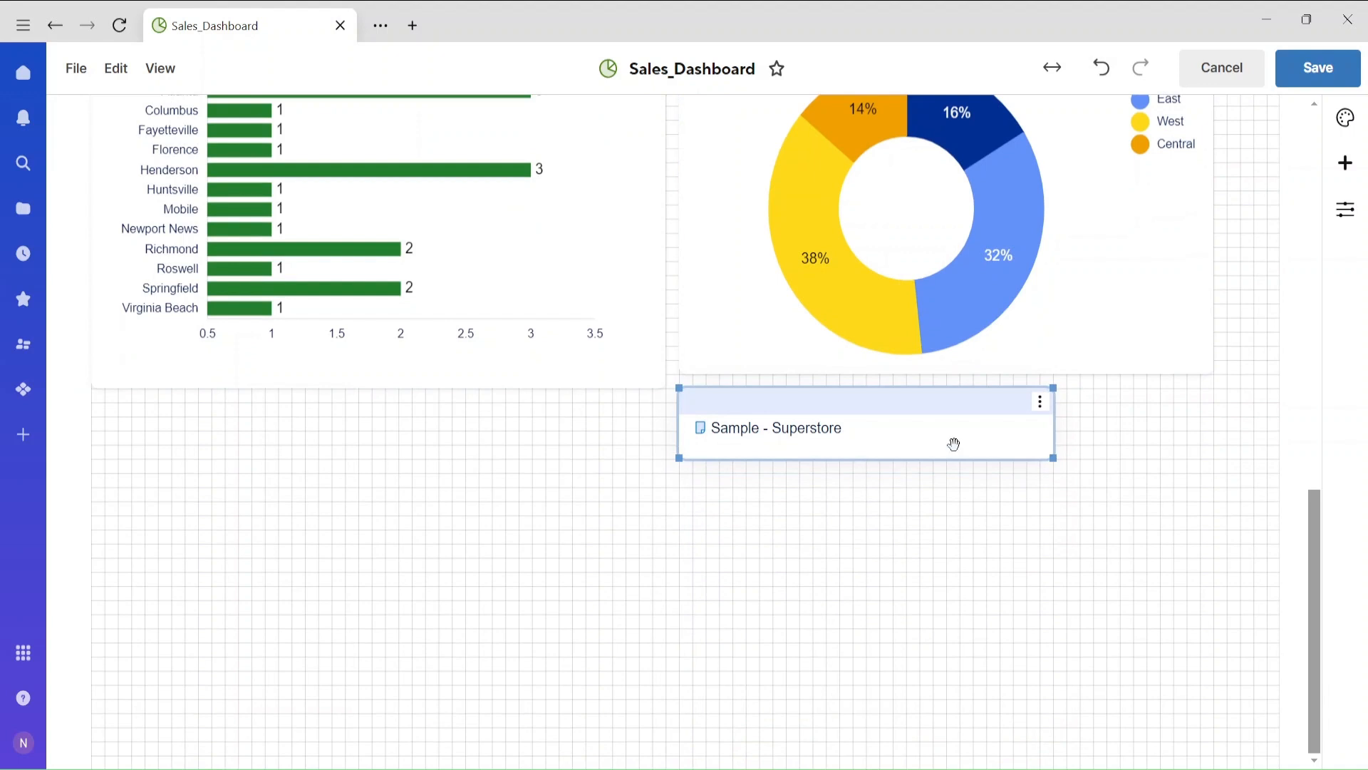
Step: Move the shortcut widget up beside the Sales Data title, above the Sales_Report South table, and save the dashboard
click(1071, 642)
drag(901, 416, 1060, 178)
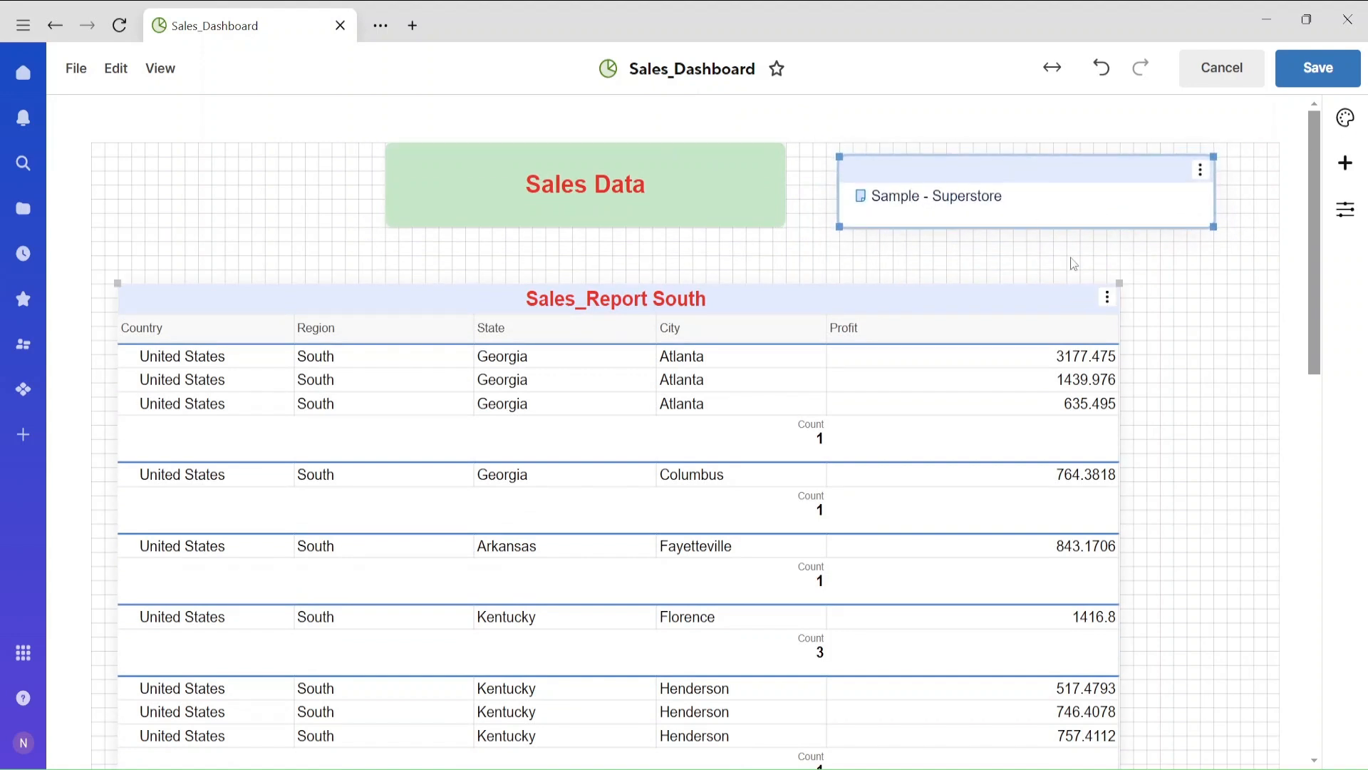
click(1315, 68)
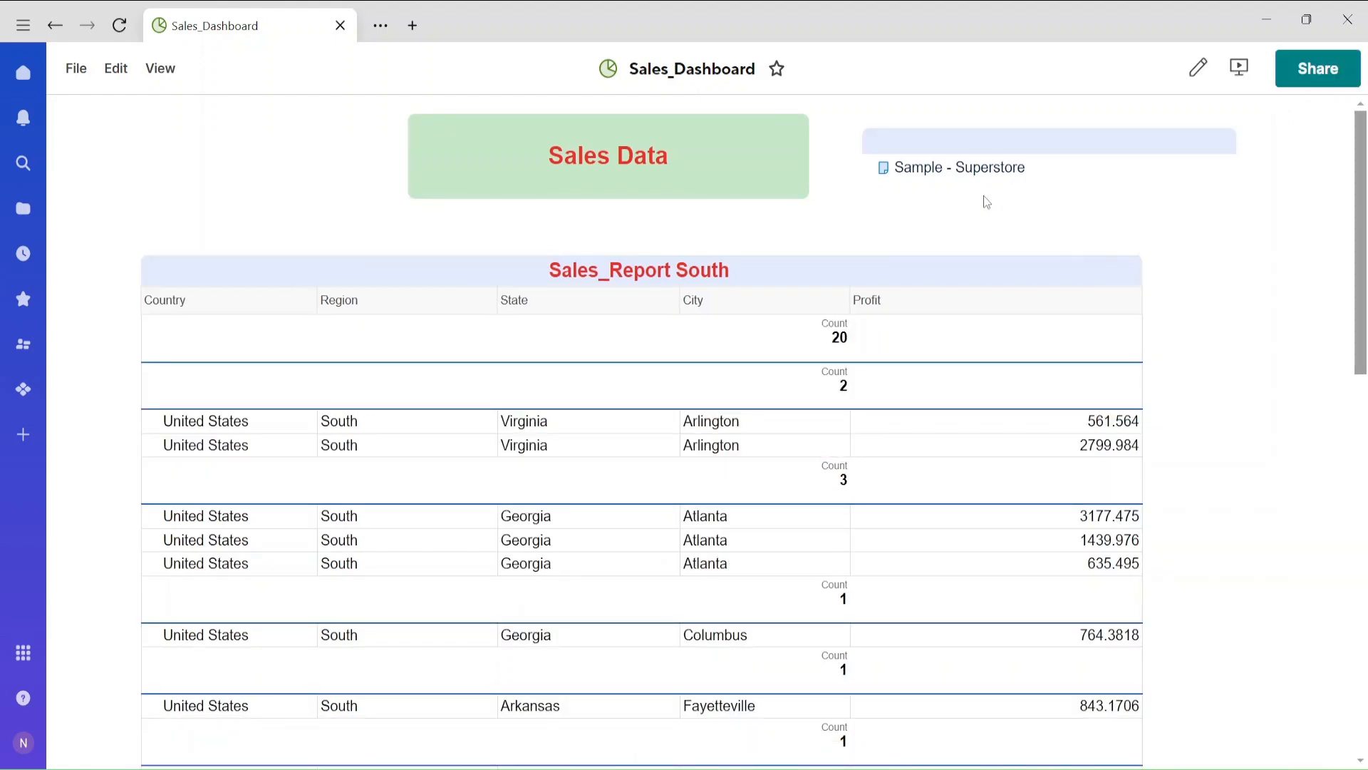
Step: Review the saved dashboard, from the Sales_Report South table down to the bar and donut charts
scroll(1078, 265, down, 10)
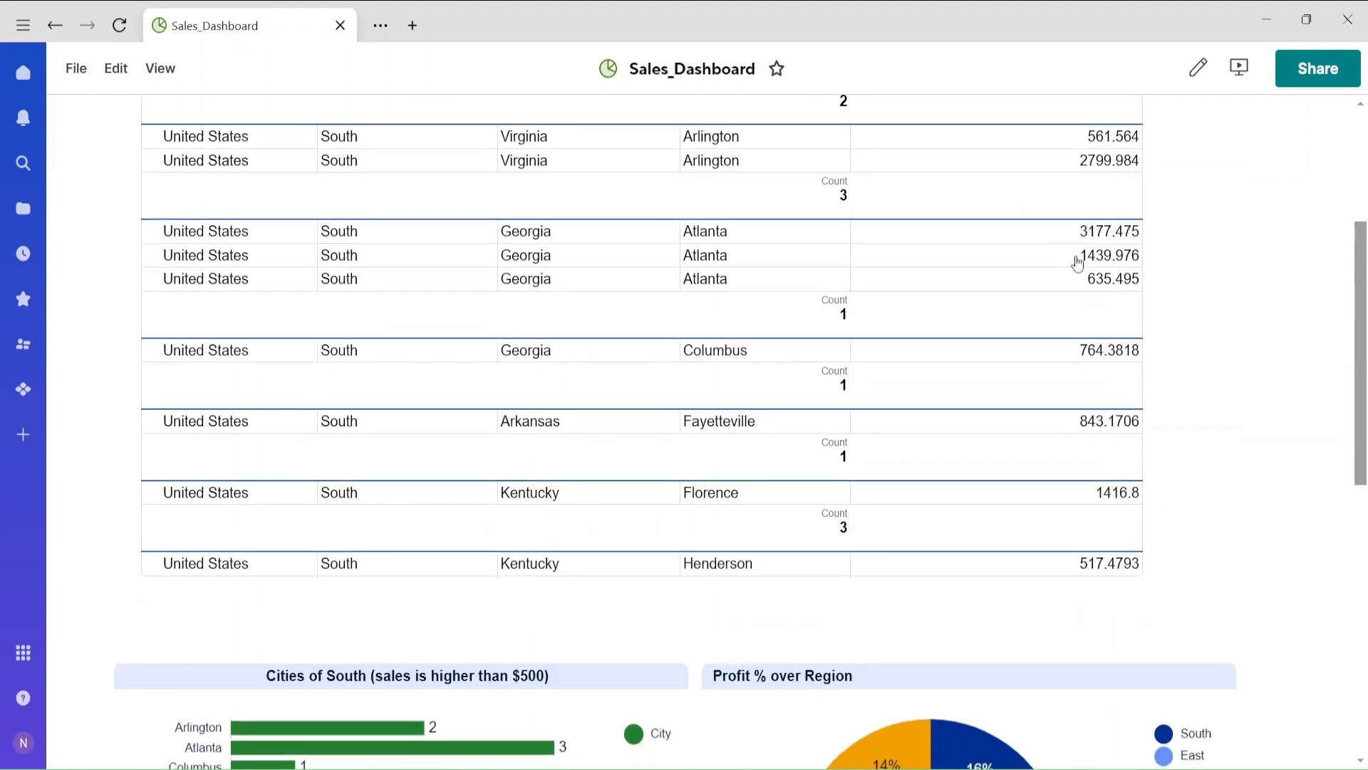
scroll(1076, 313, up, 5)
scroll(1076, 332, up, 4)
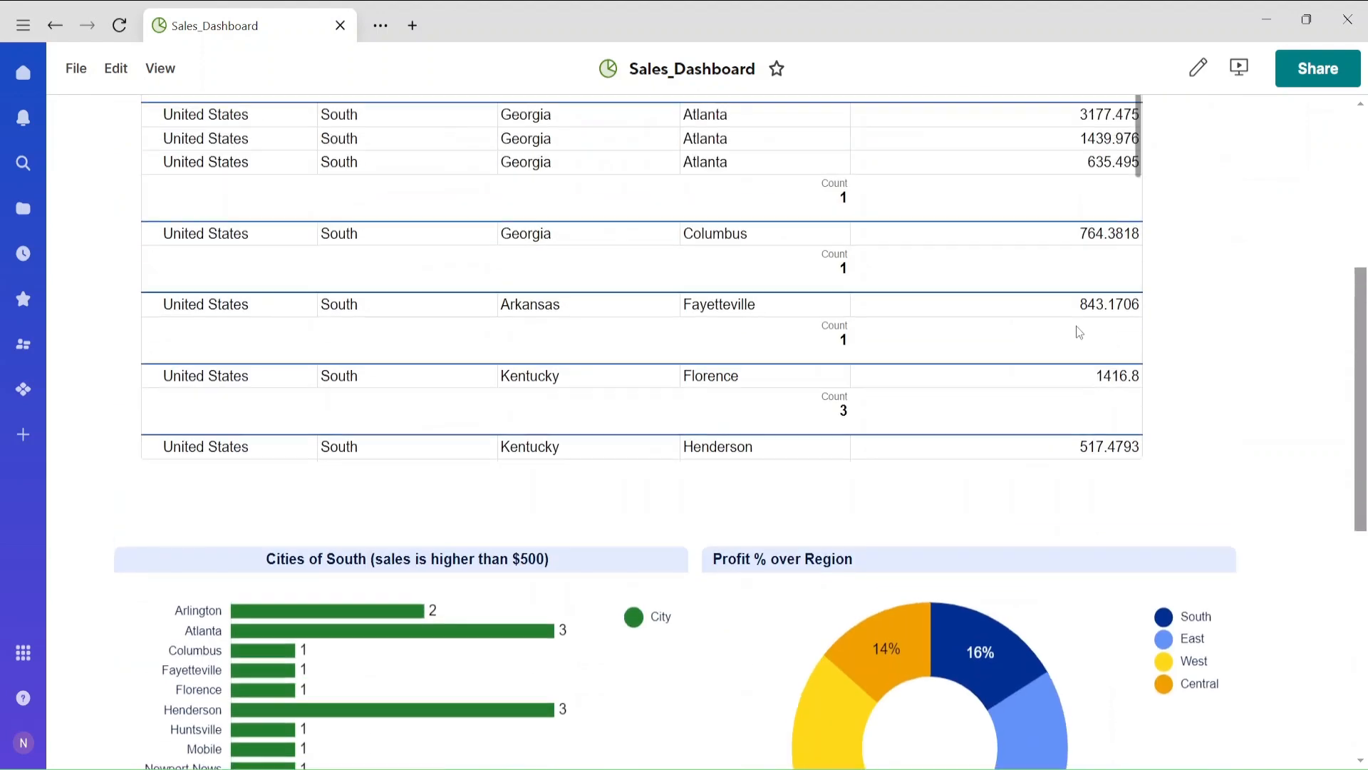
scroll(1076, 332, down, 3)
scroll(1077, 327, down, 5)
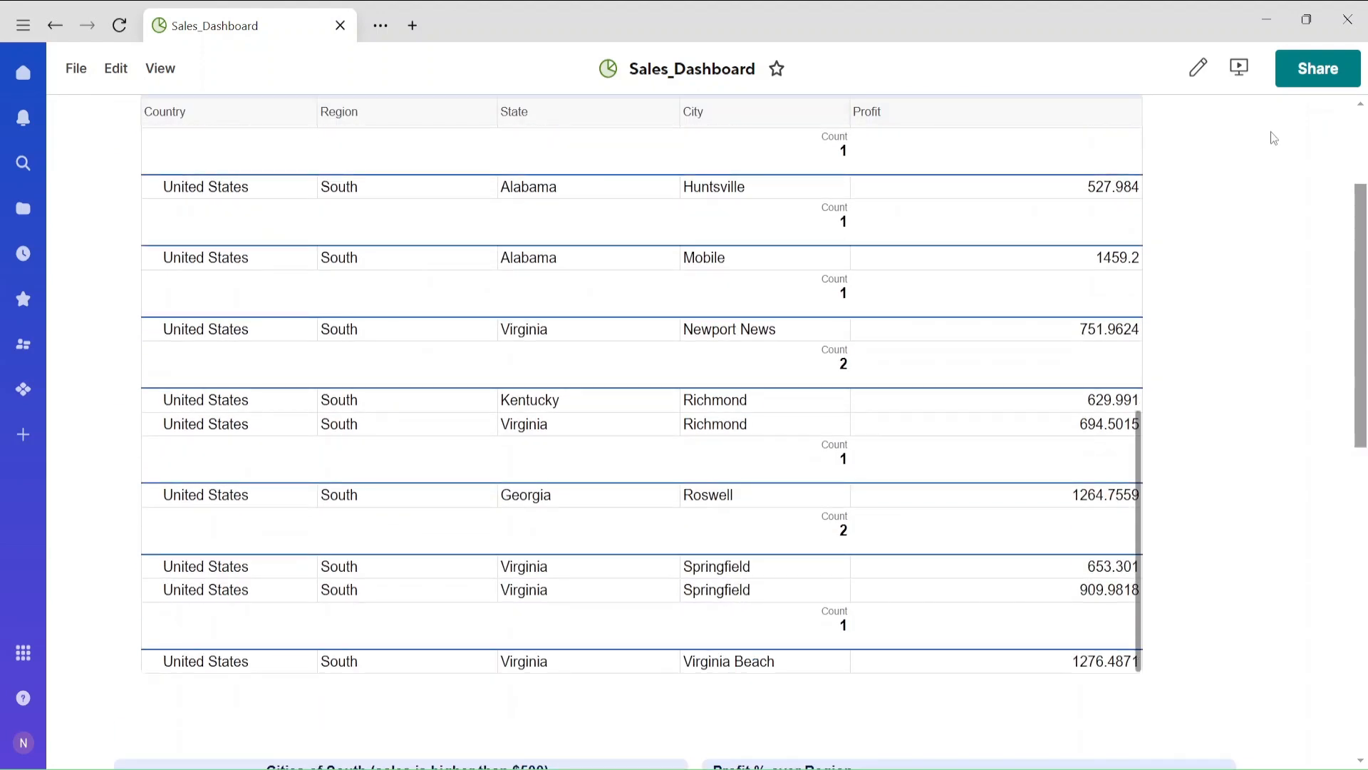
scroll(1244, 372, down, 8)
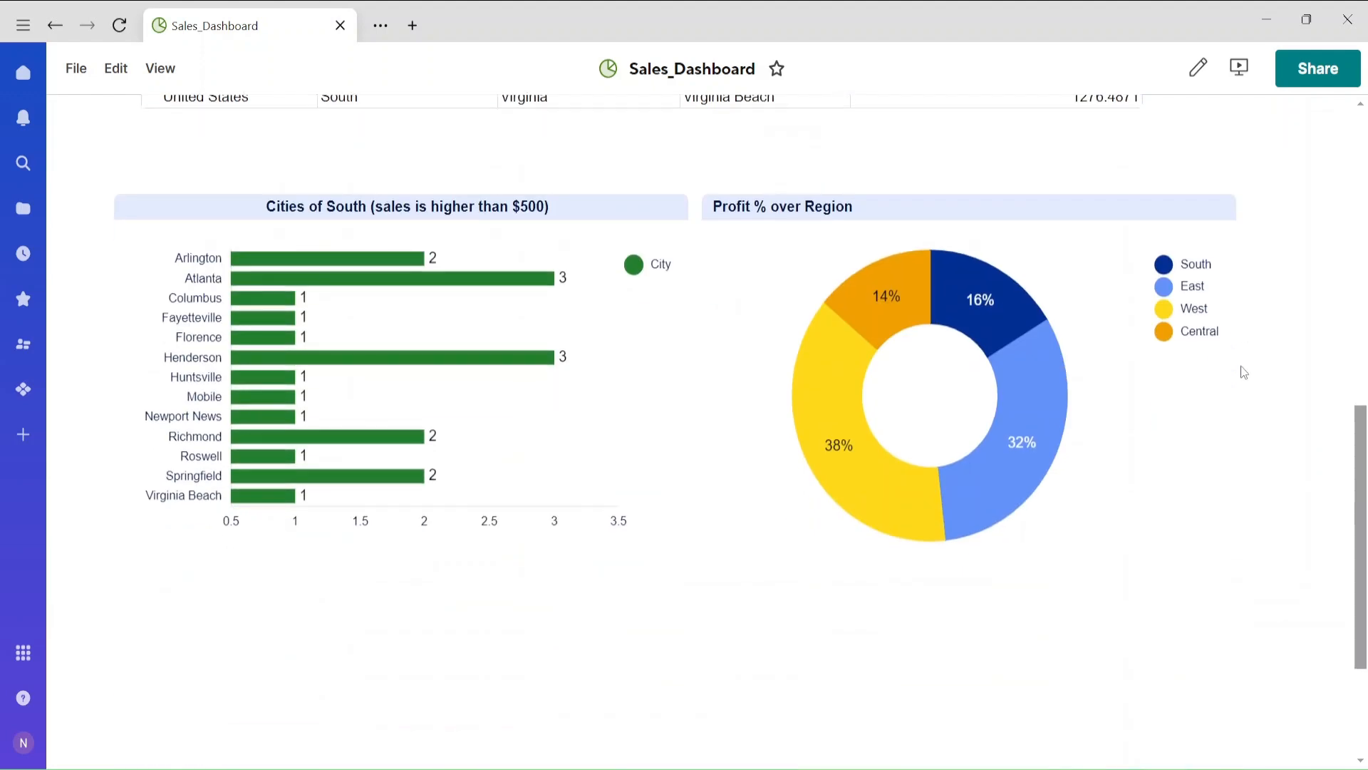